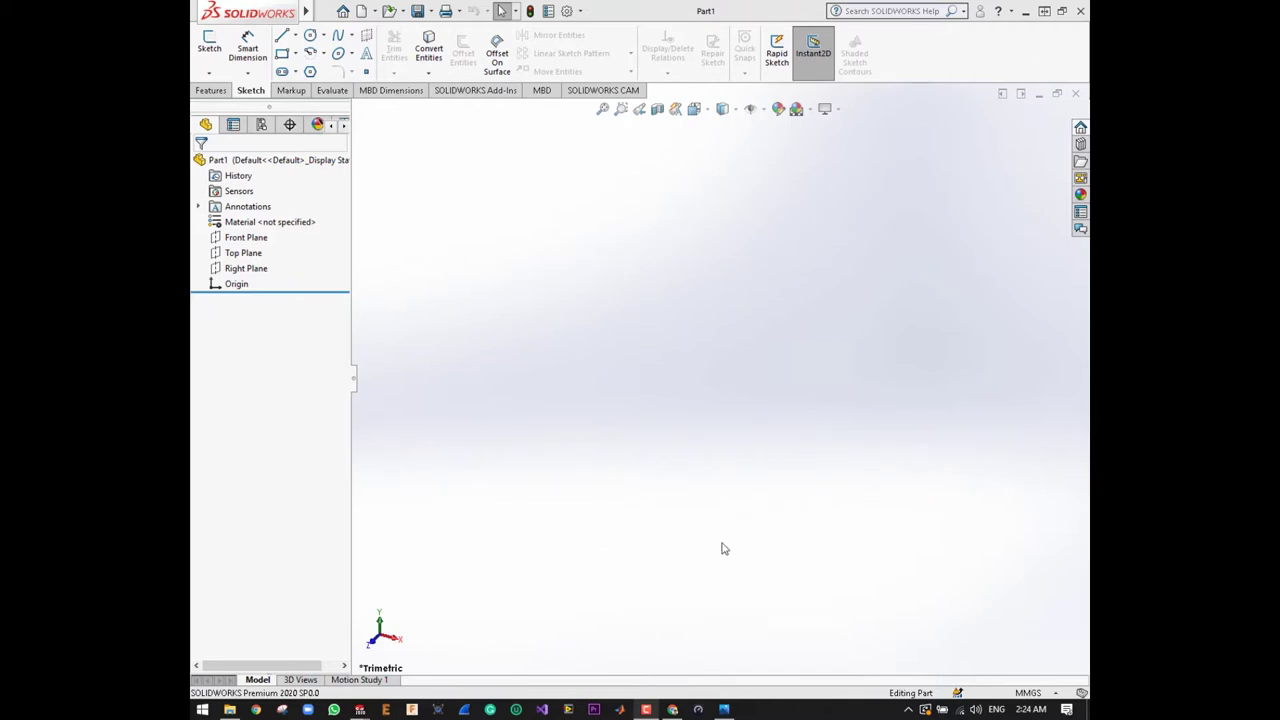
- Review the 2020 V-Slot dimension image results, then move to the V-Slot 20 x 20mm Maker Store USA preview
mouse_move(672, 709)
click(620, 600)
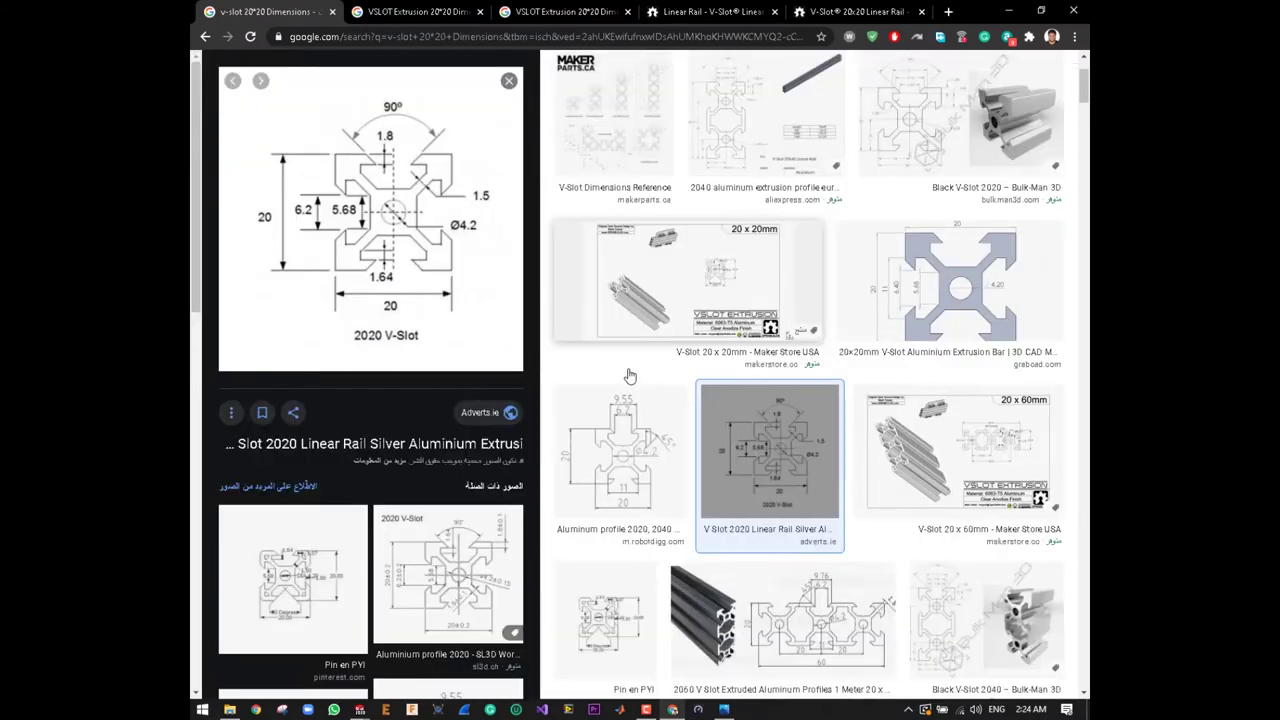
scroll(628, 375, up, 1)
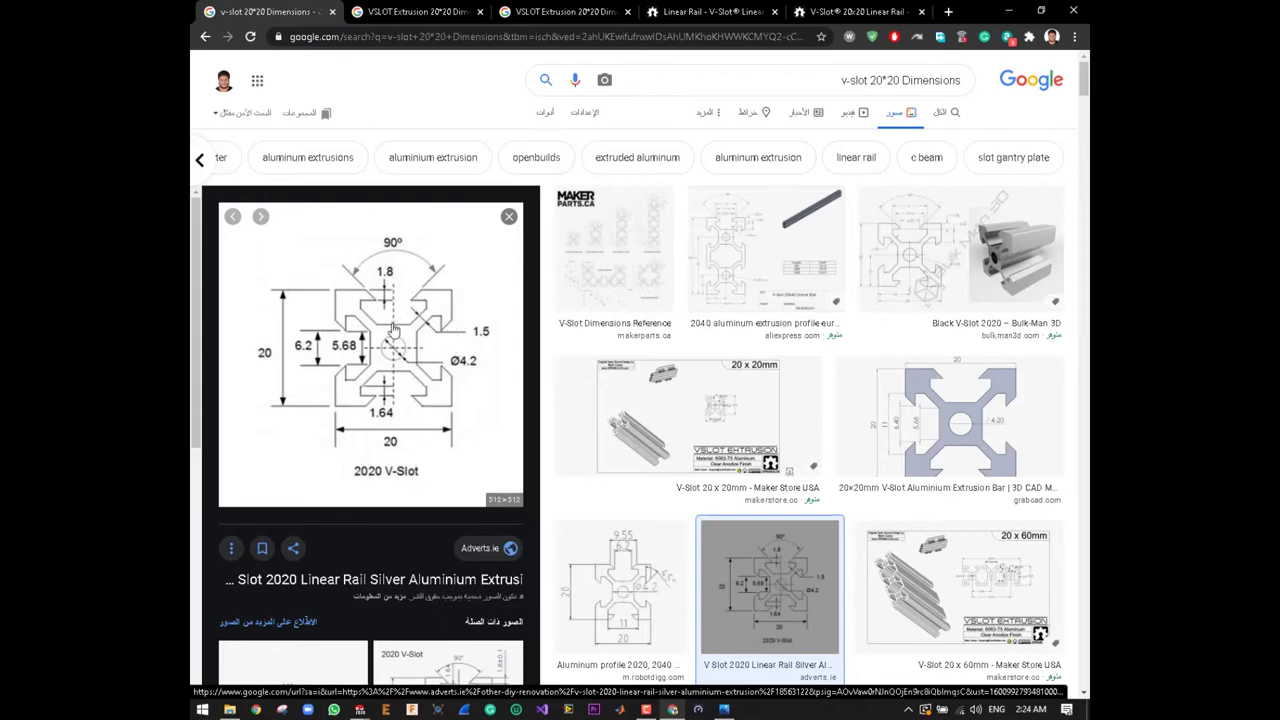
key(ctrl+Tab)
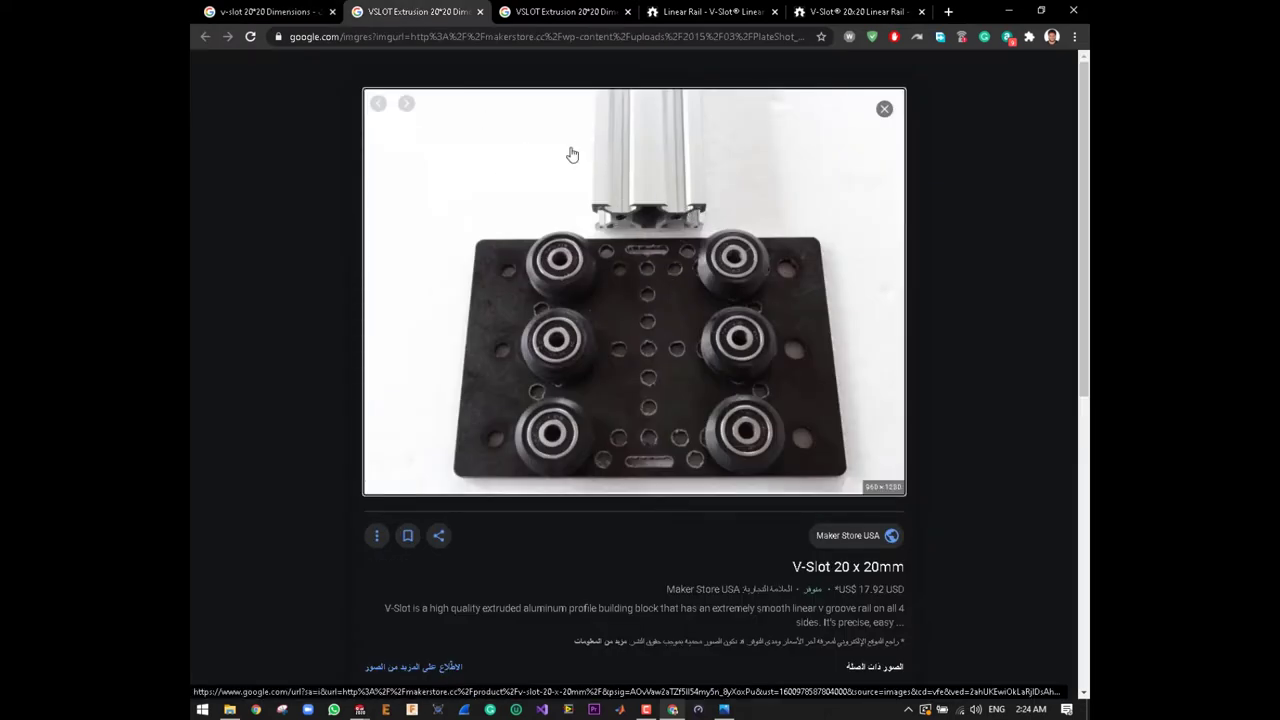
- Browse the OpenBuilds V-Slot Aluminum Extrusion Kickstarter preview and its related extrusion photos
click(558, 20)
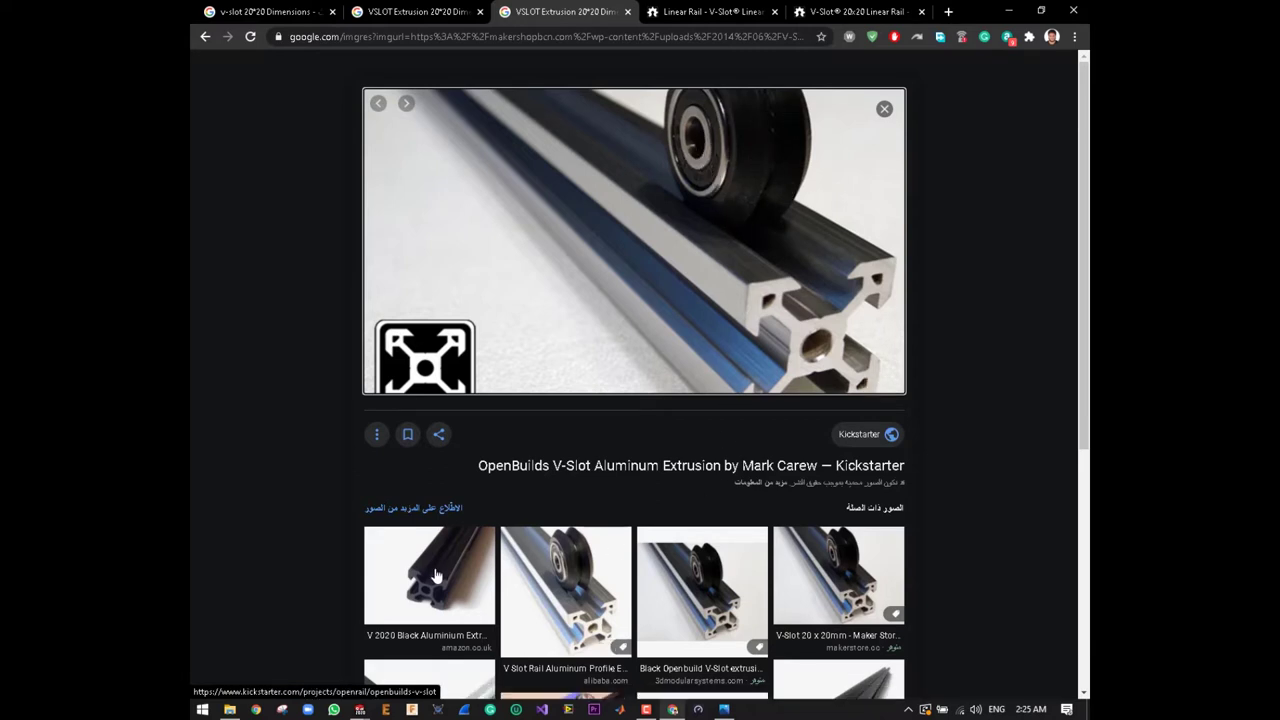
mouse_move(566, 590)
scroll(868, 570, down, 1)
scroll(823, 563, down, 1)
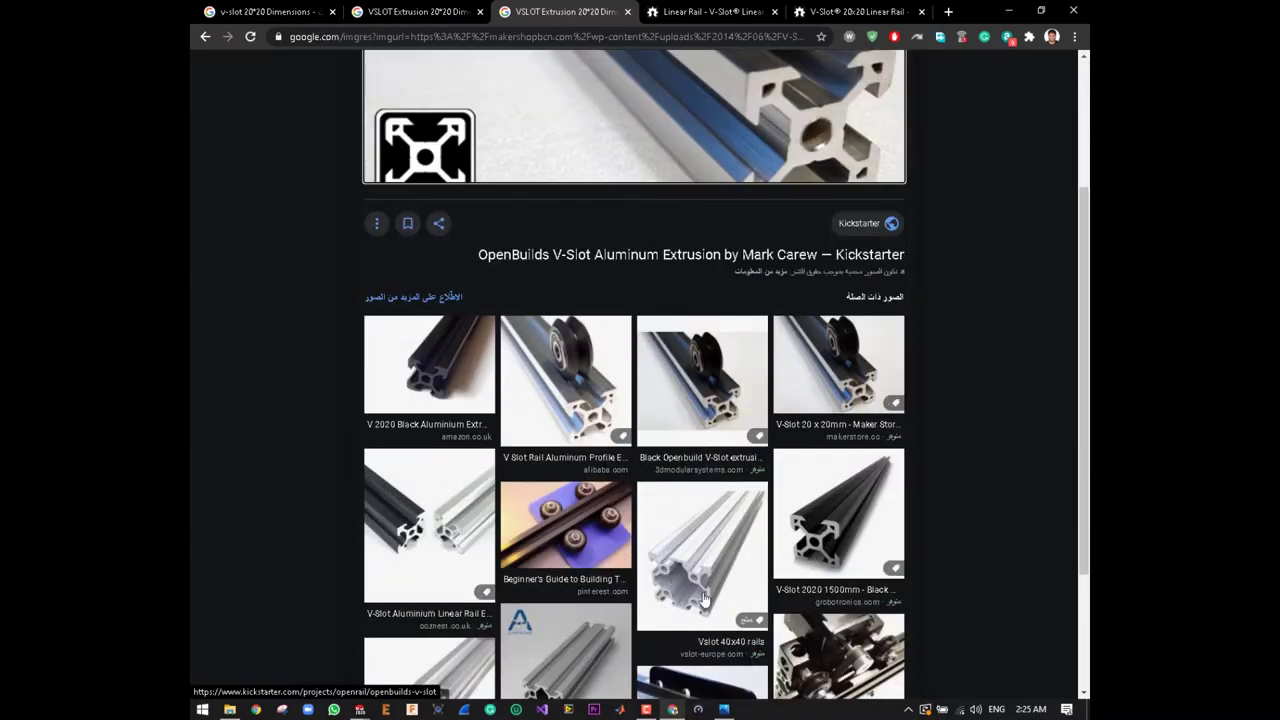
scroll(716, 549, down, 1)
scroll(692, 520, down, 1)
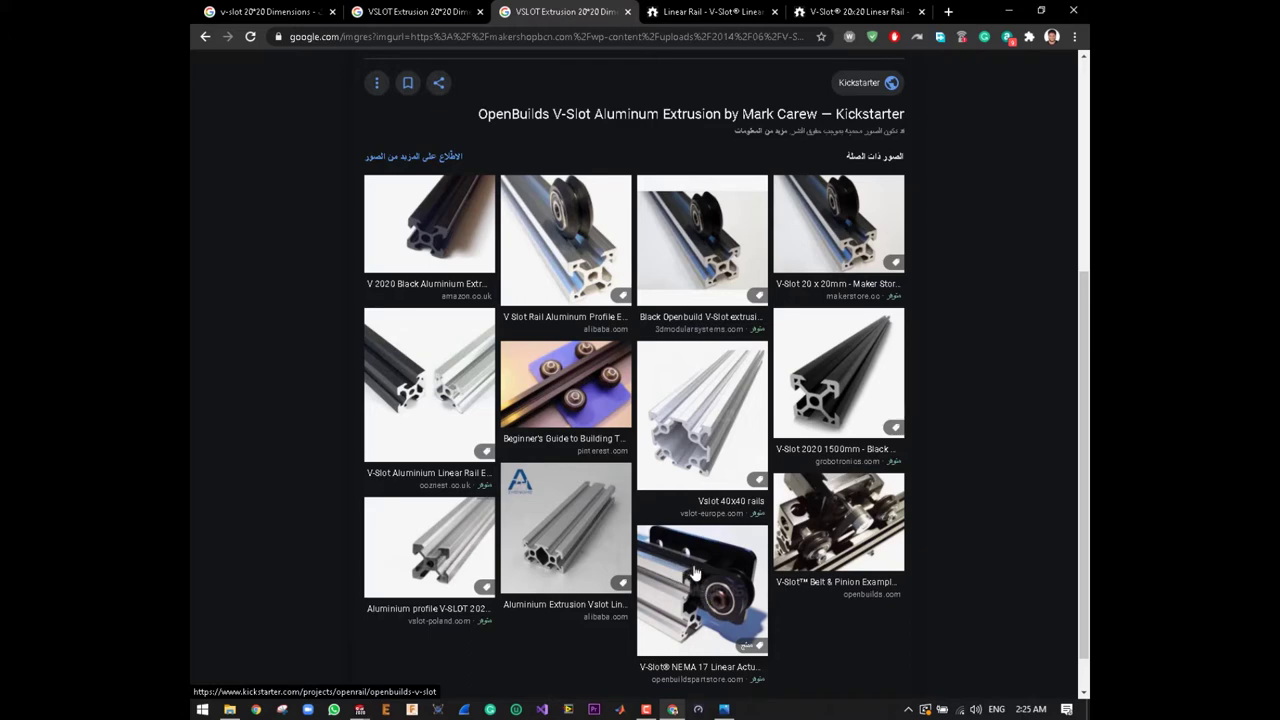
scroll(713, 570, up, 3)
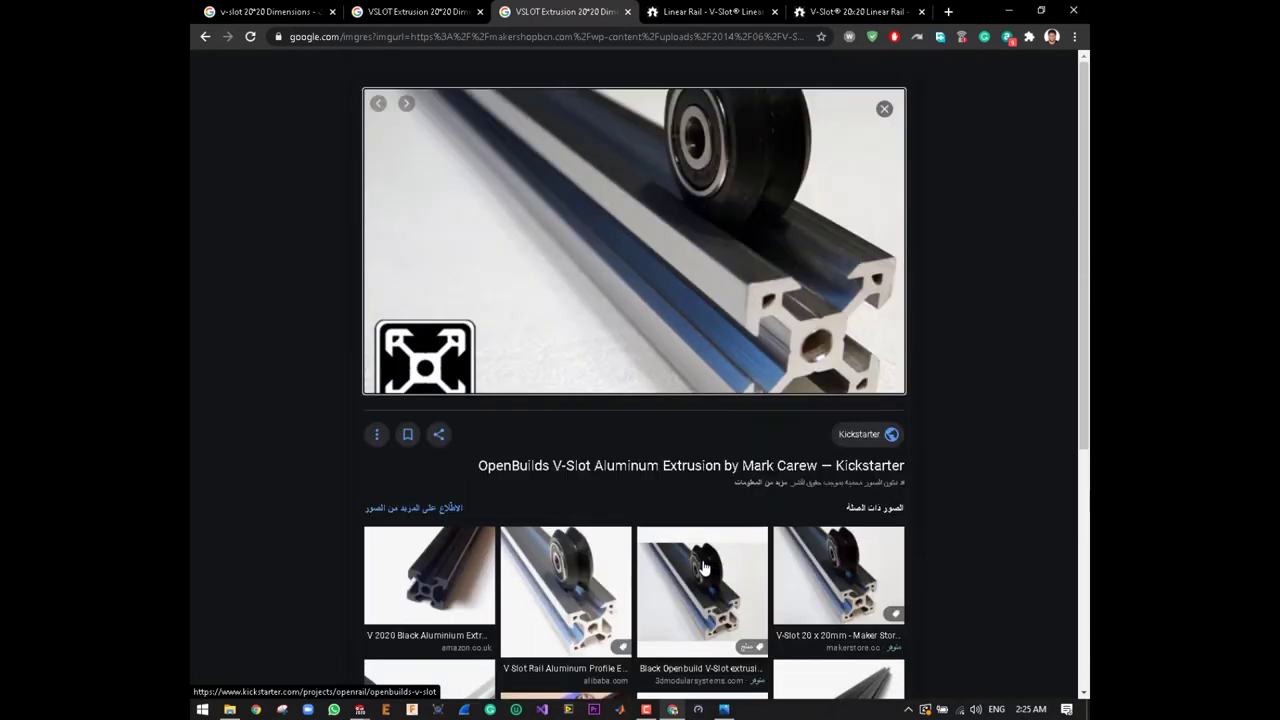
- Browse the OpenBuilds V-Slot Linear Rail catalogue, from 20x20 at $3.29 to 40x40 at $6.99
click(710, 12)
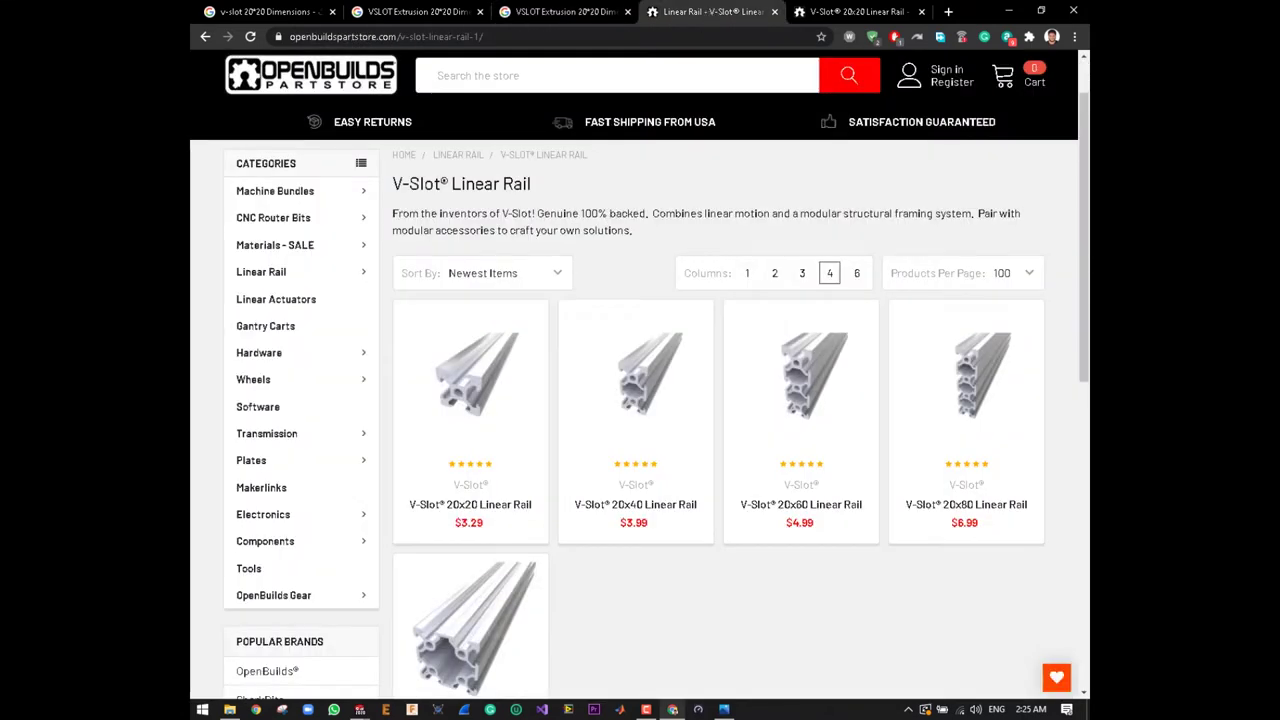
scroll(485, 360, down, 1)
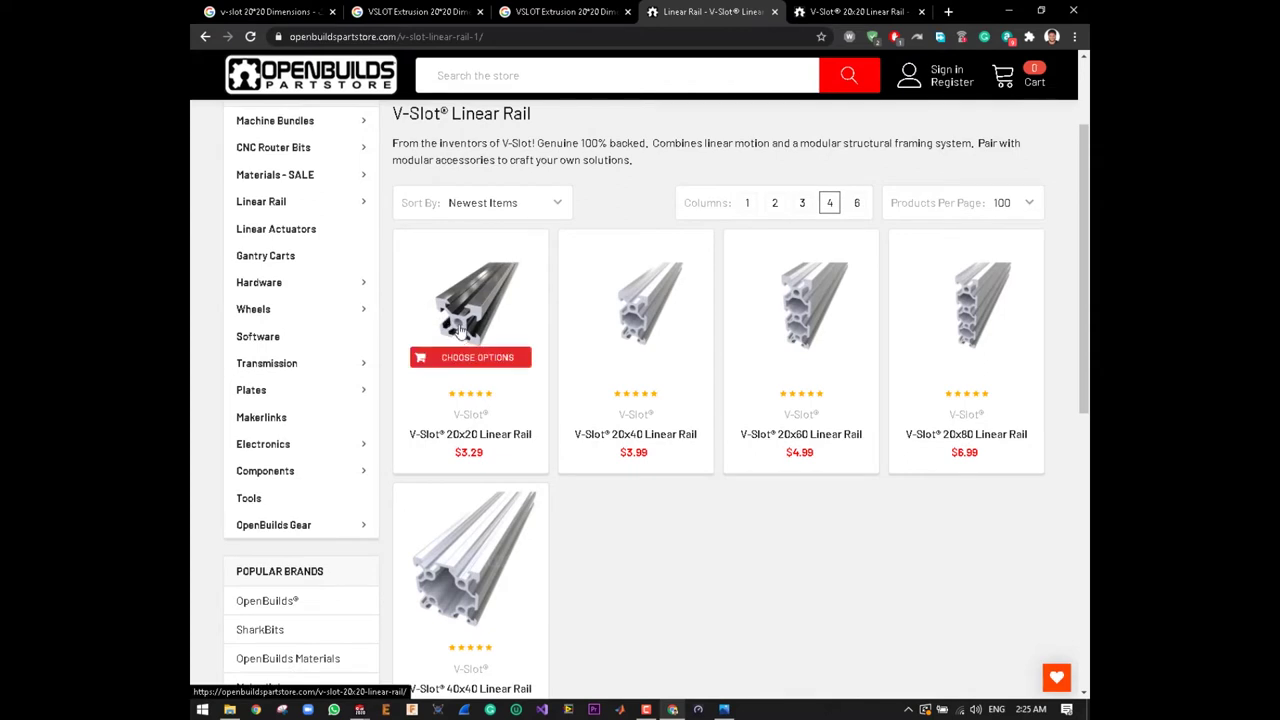
mouse_move(966, 362)
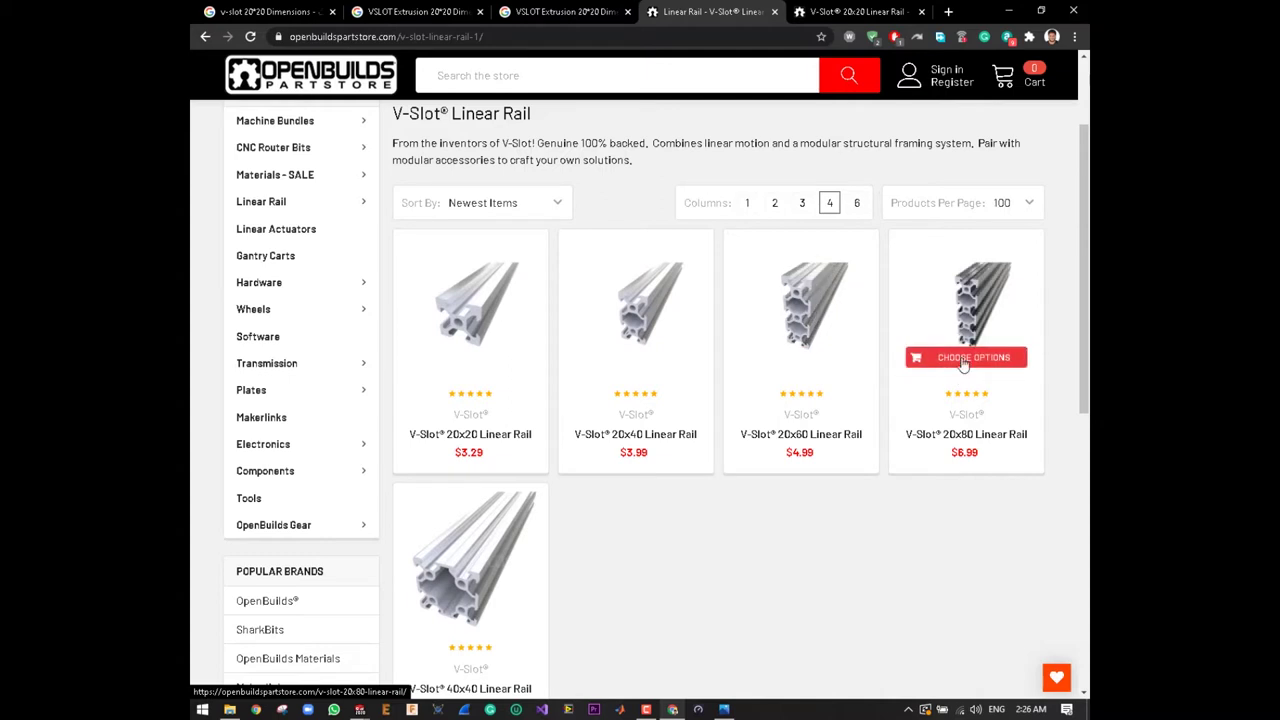
scroll(872, 418, down, 2)
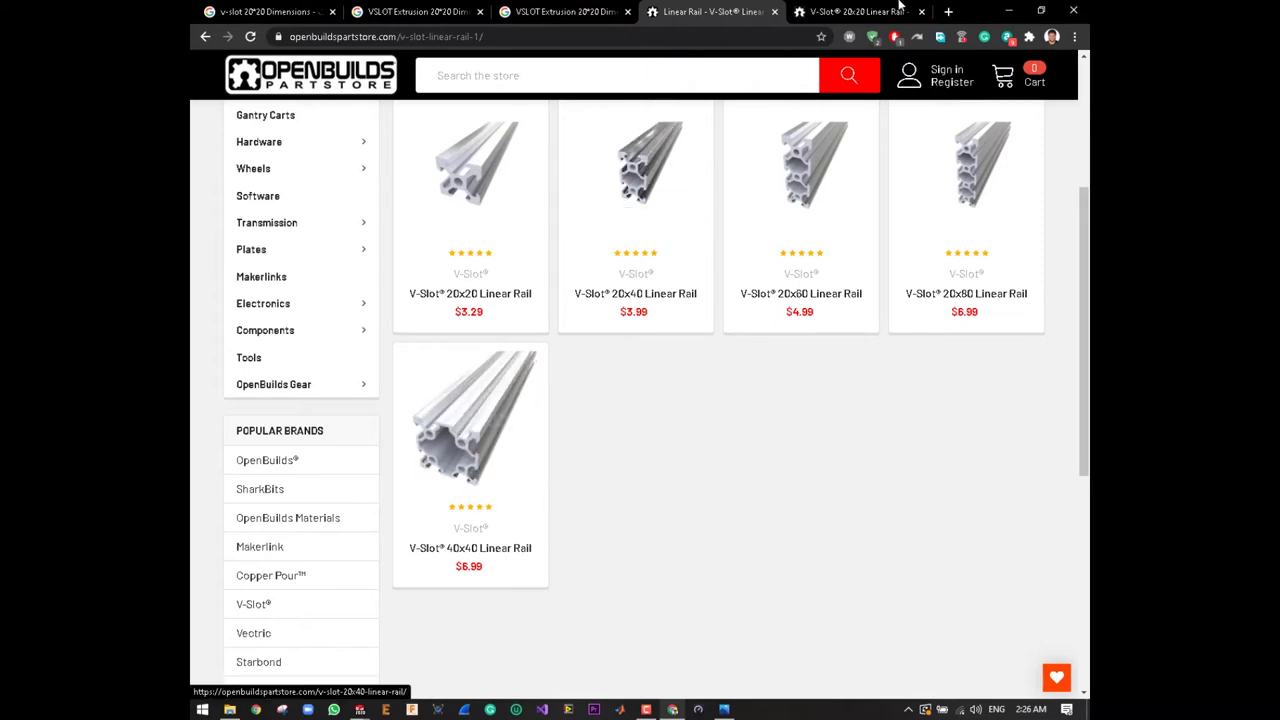
- On the V-Slot 20x20 Linear Rail page, choose the Industrial Black colour at $3.49 and compare photos
click(870, 13)
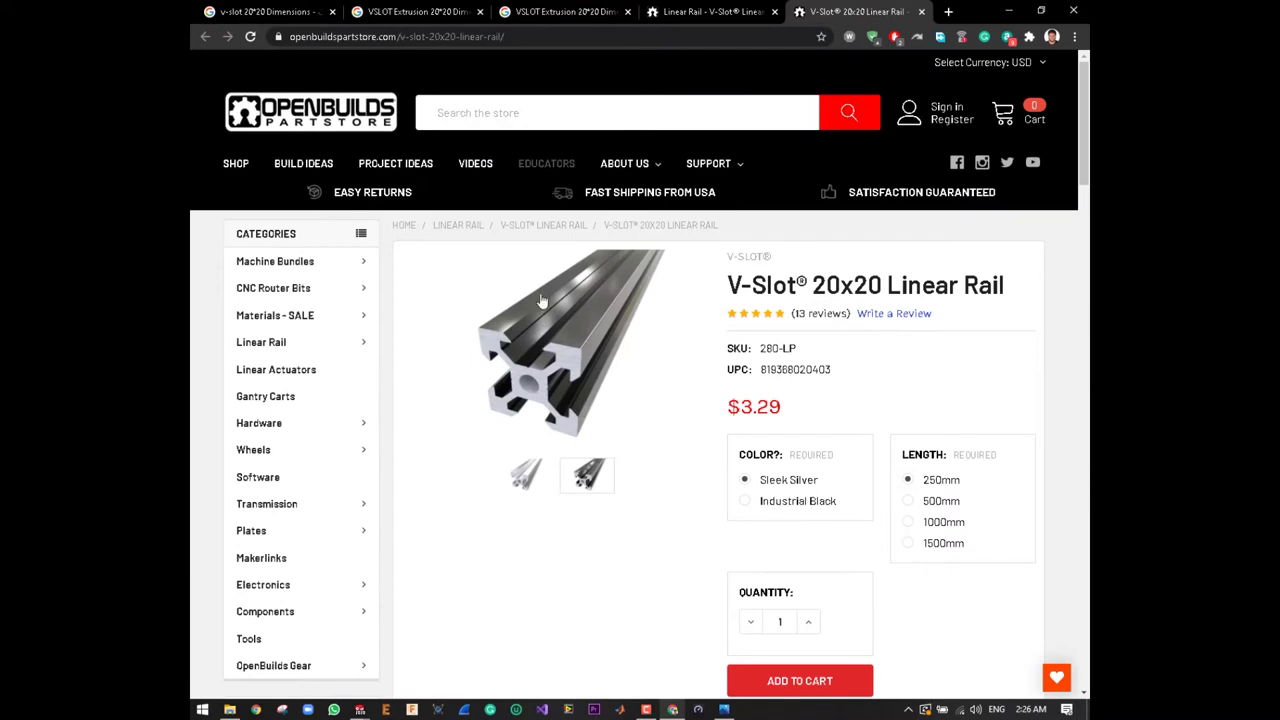
click(522, 476)
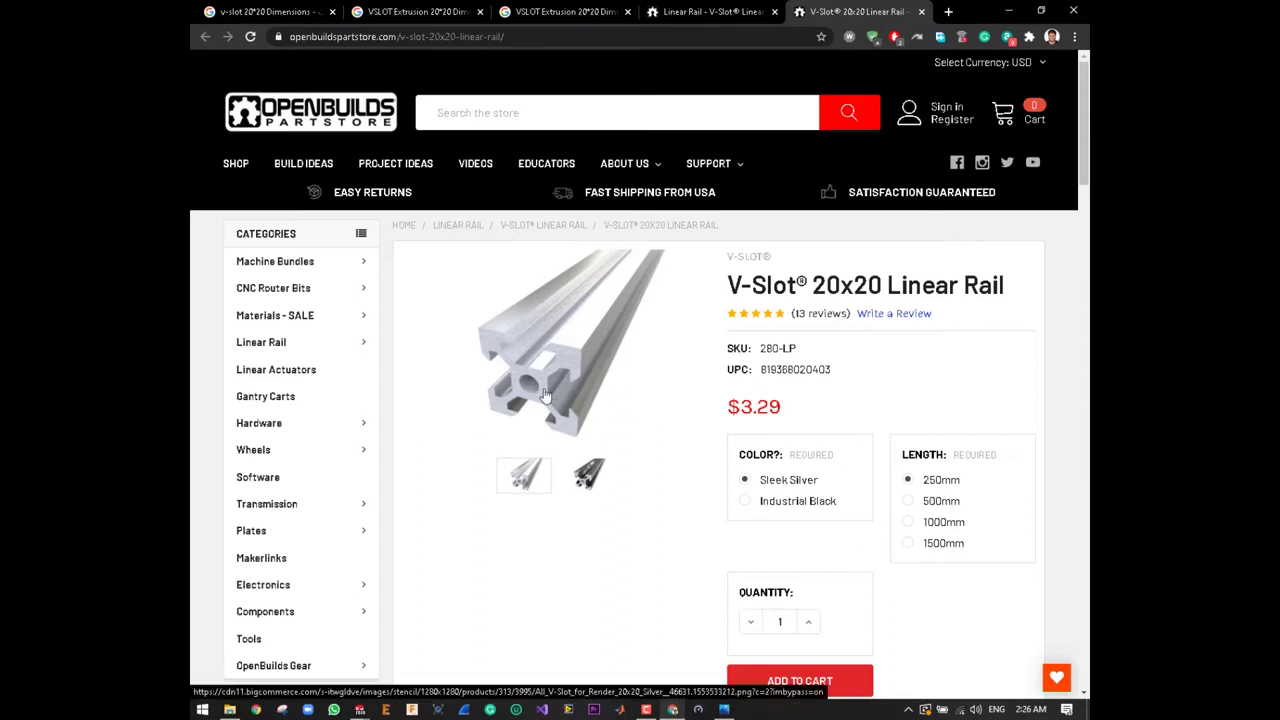
click(768, 510)
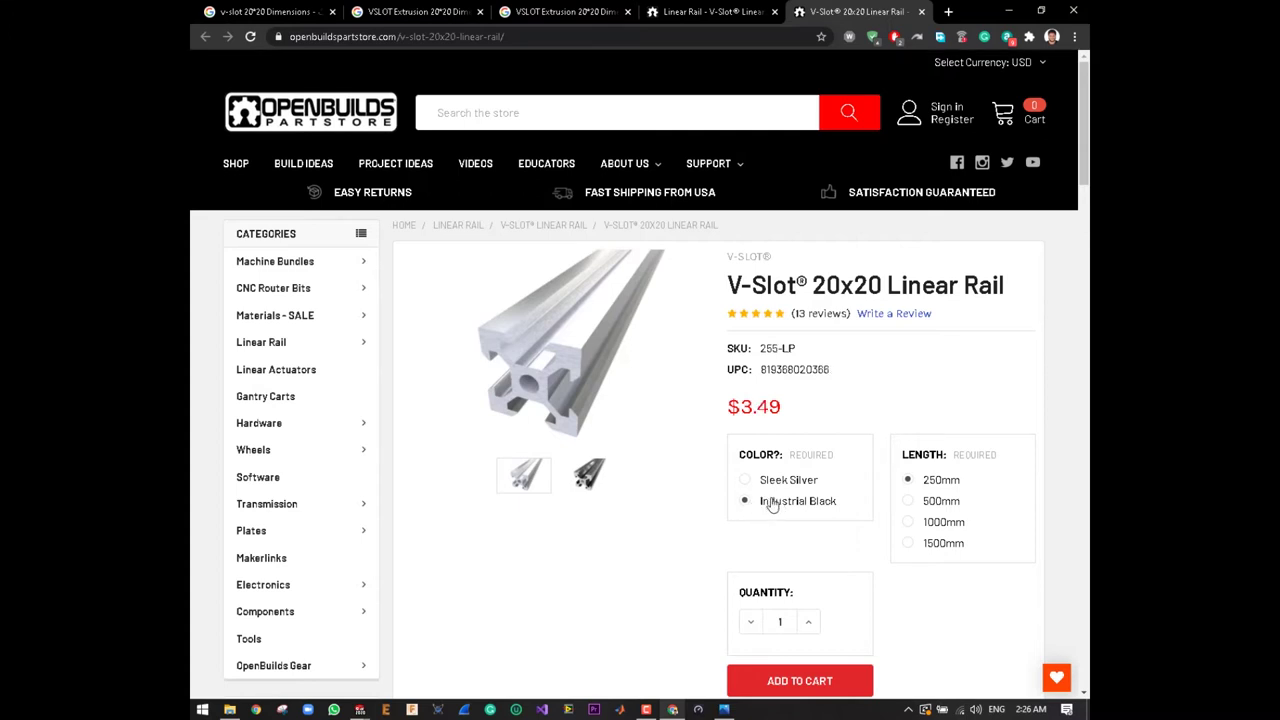
click(590, 480)
click(540, 474)
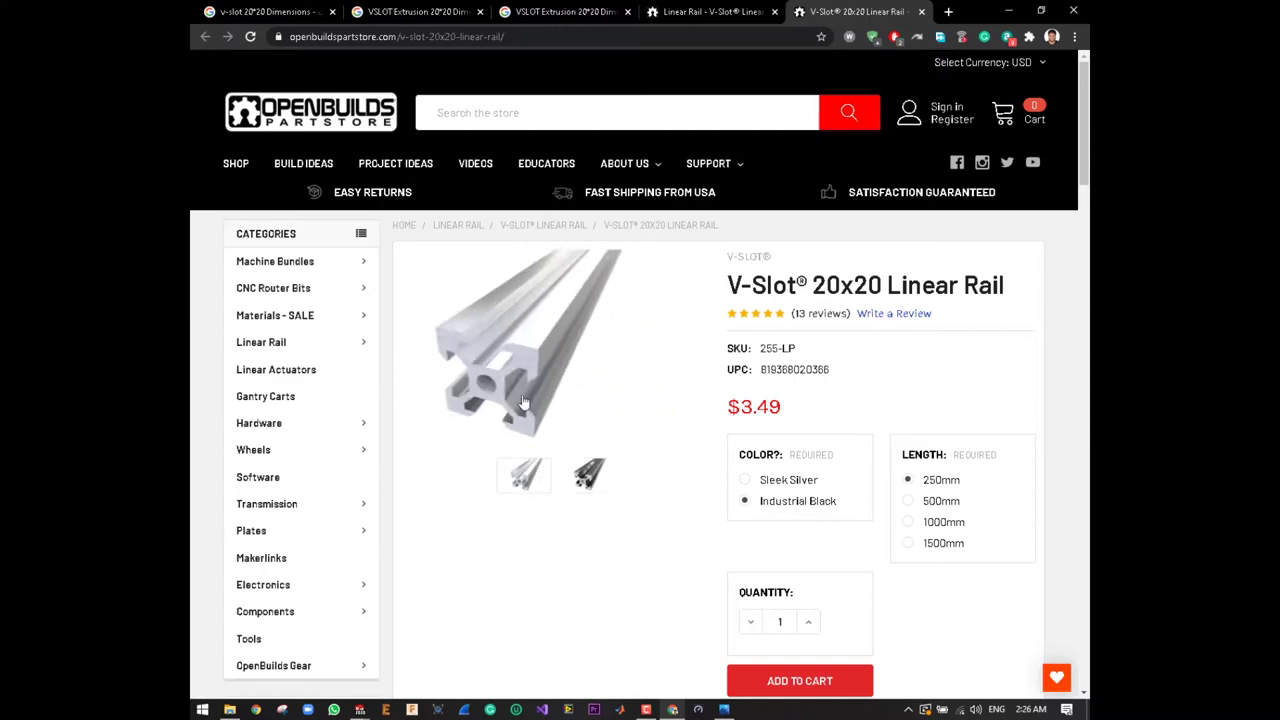
- Read the description noting anodized 6063 T-5 aluminium, then open the V-slot-dimensions.jpg drawing
scroll(576, 372, down, 2)
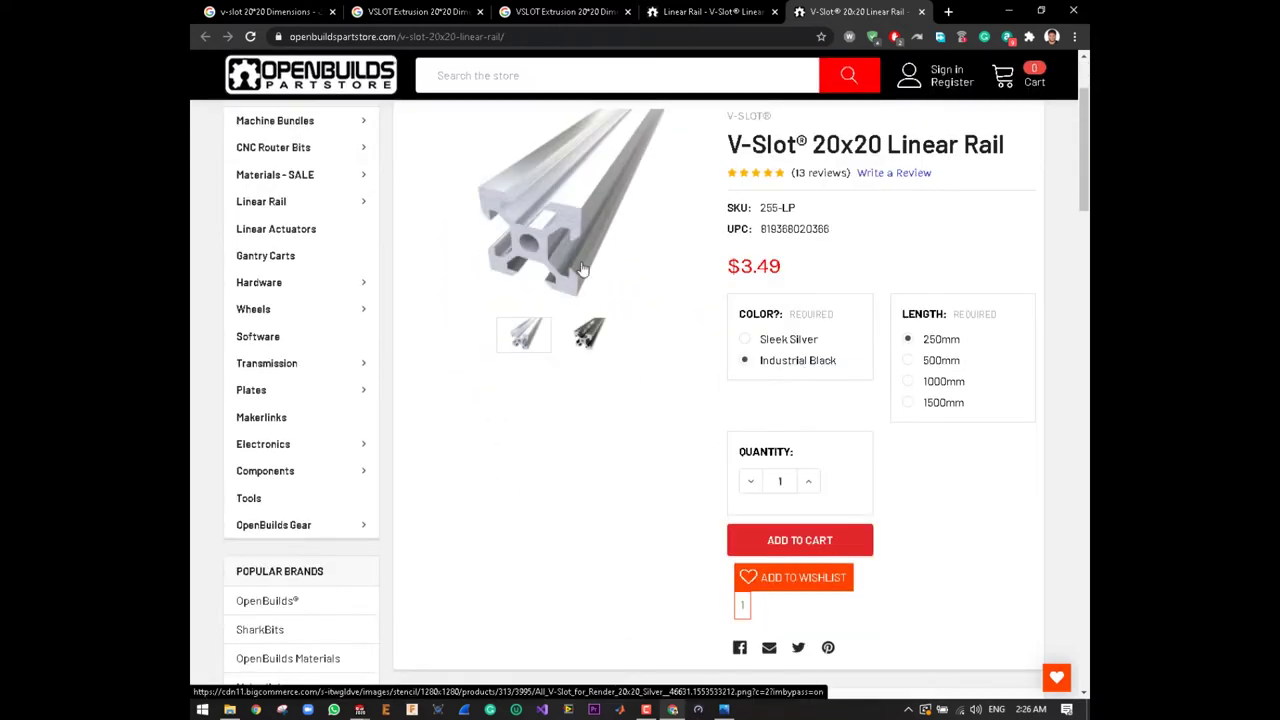
scroll(575, 330, down, 2)
scroll(575, 340, down, 3)
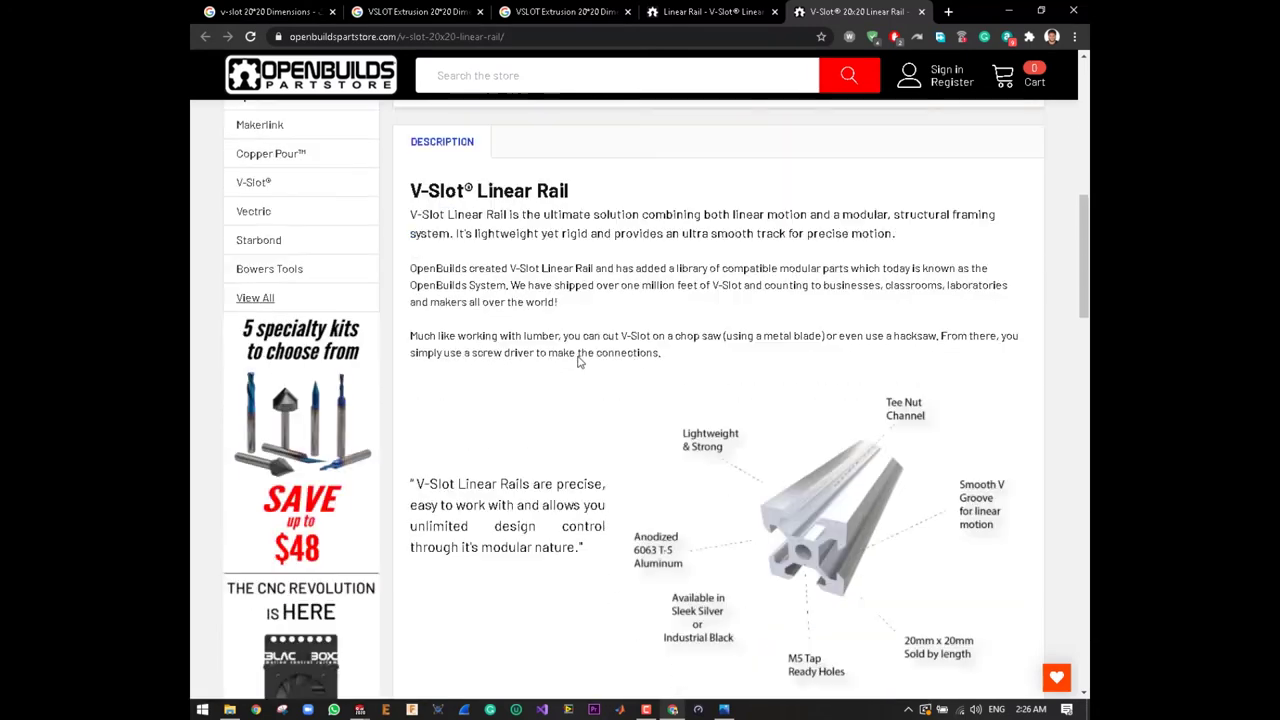
scroll(578, 360, down, 1)
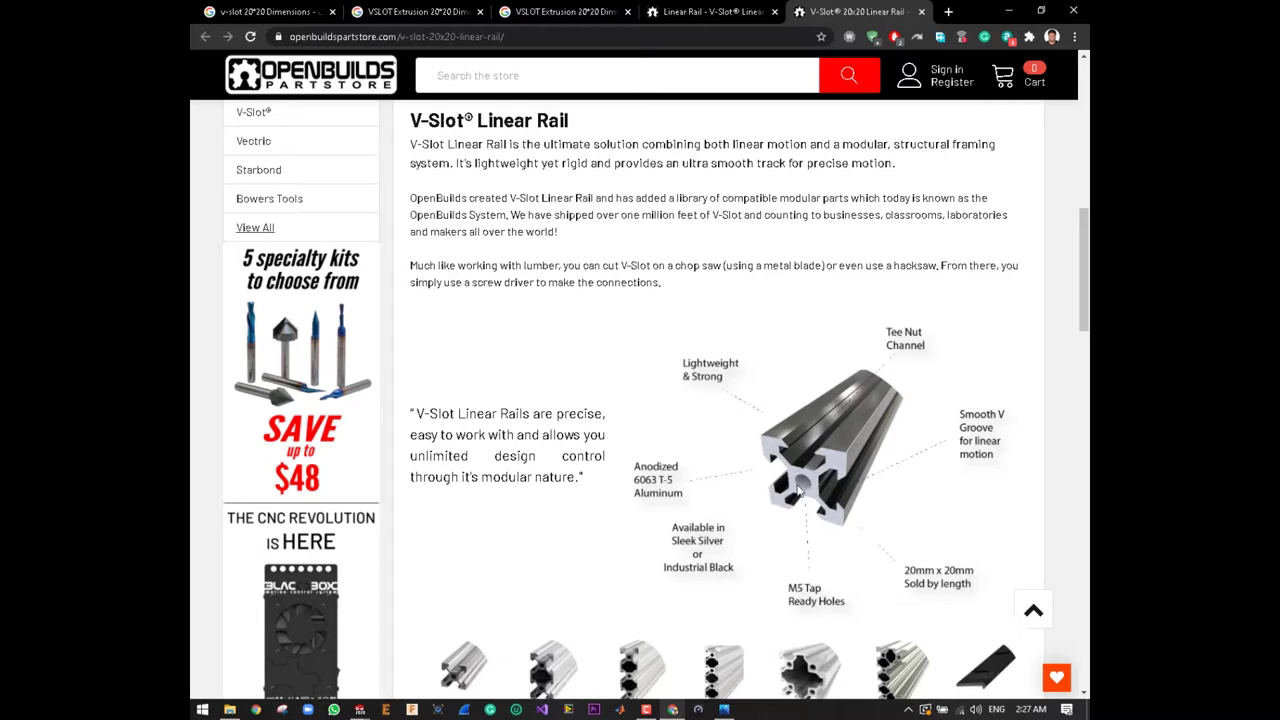
click(724, 709)
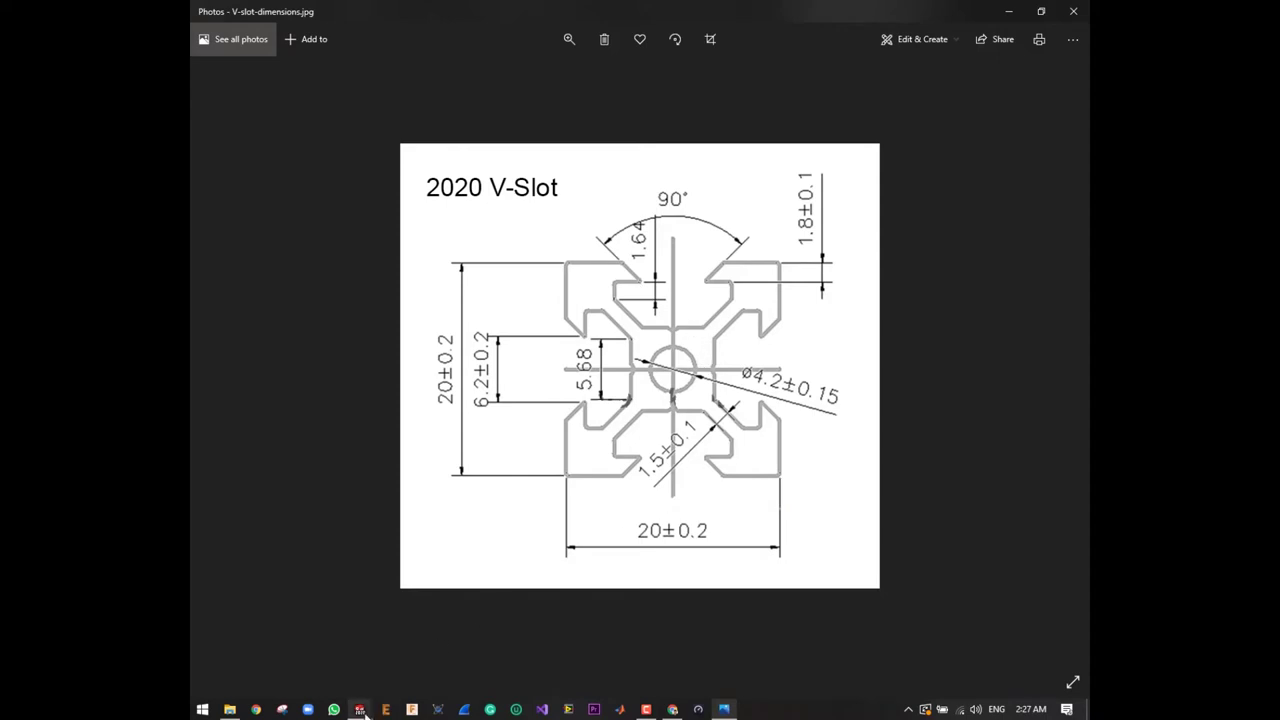
- Return to the empty SOLIDWORKS part Part1 and dismiss the error message
mouse_move(360, 709)
click(490, 592)
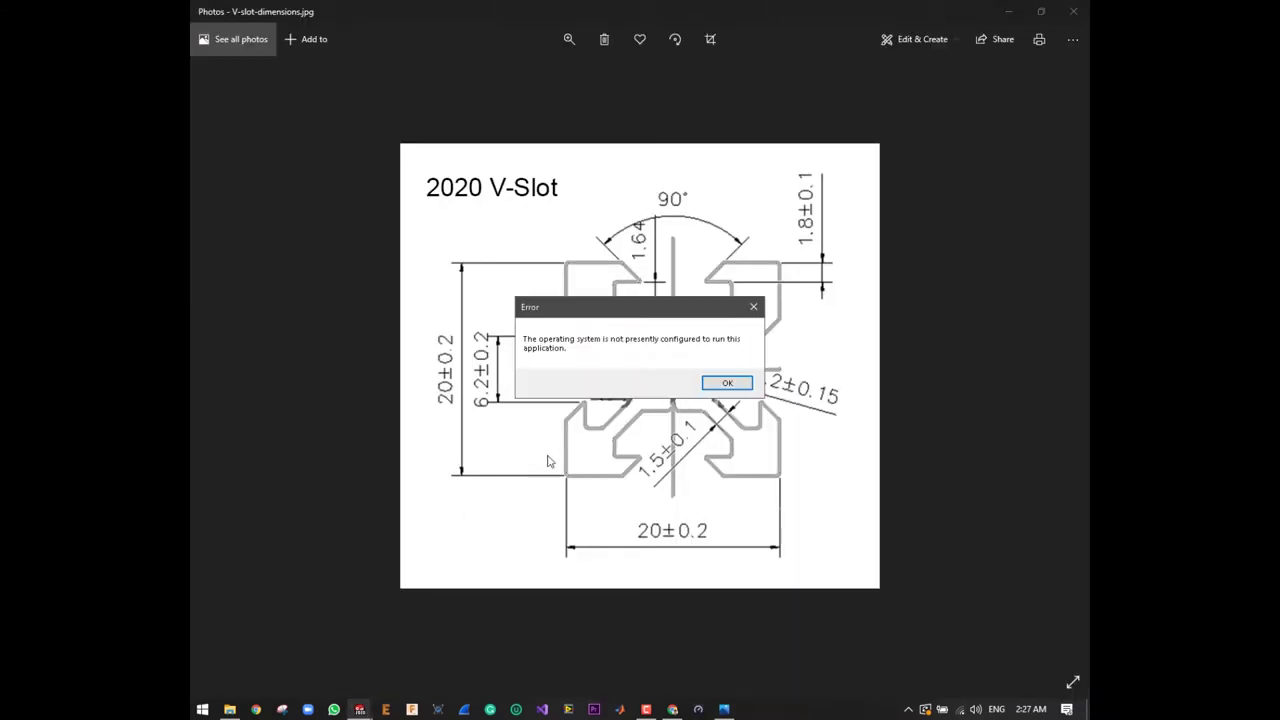
click(727, 383)
click(360, 709)
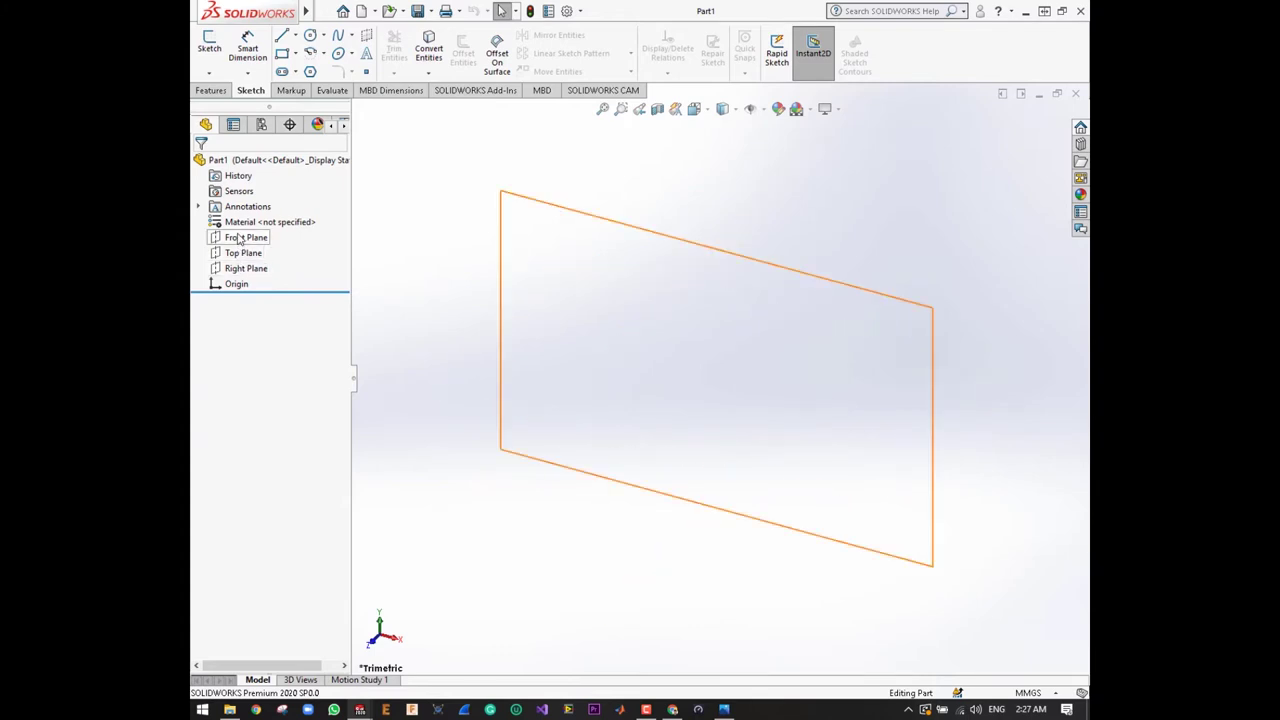
- Select the Right Plane and view it Normal To with Ctrl+8
click(240, 238)
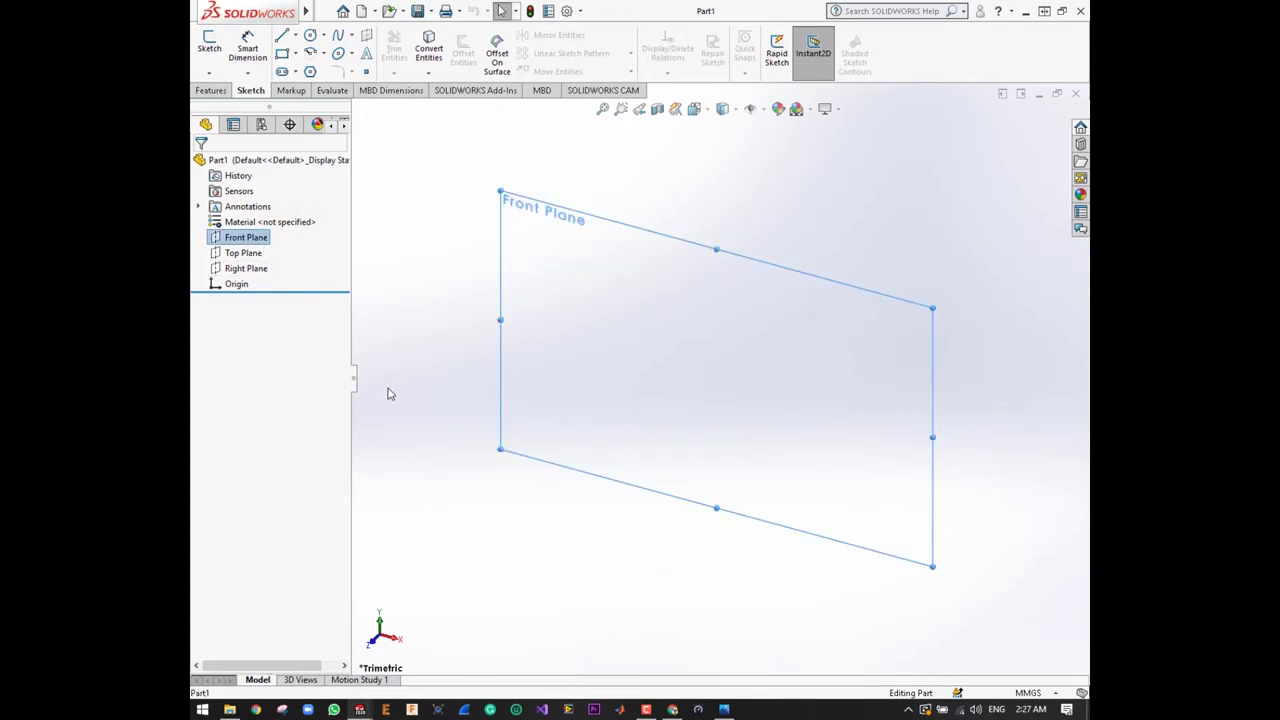
click(244, 269)
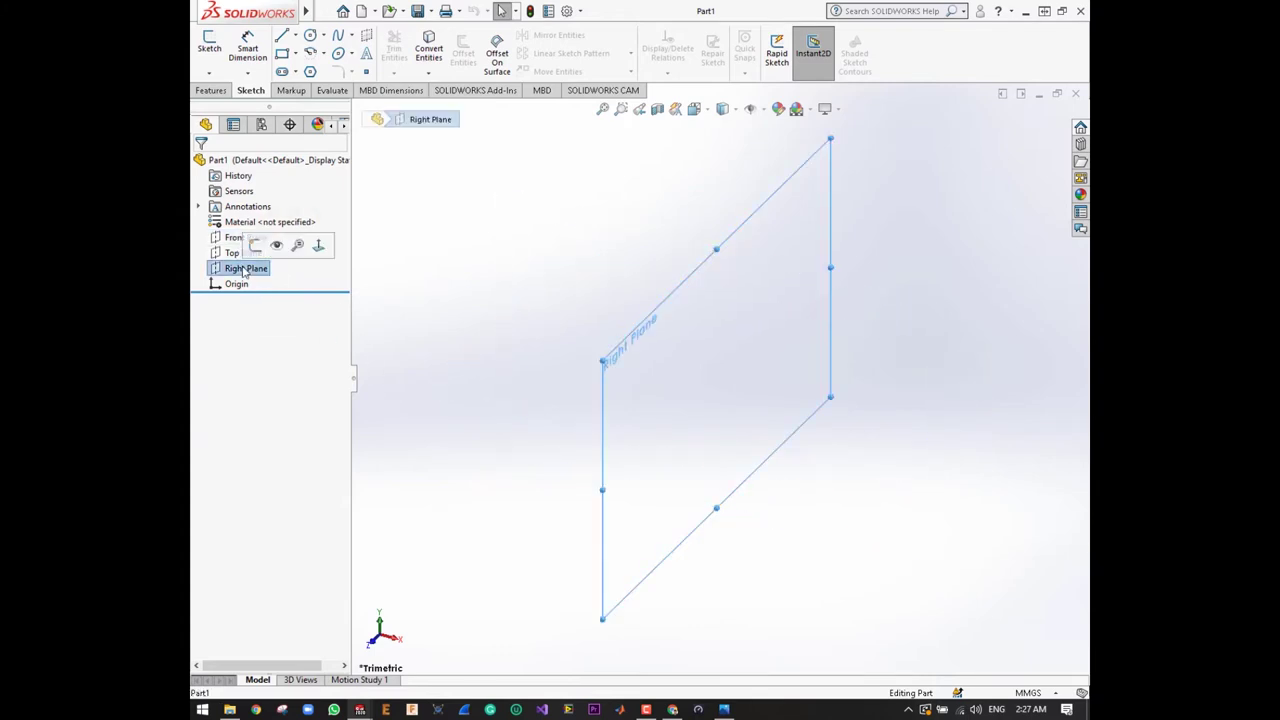
key(ctrl+8)
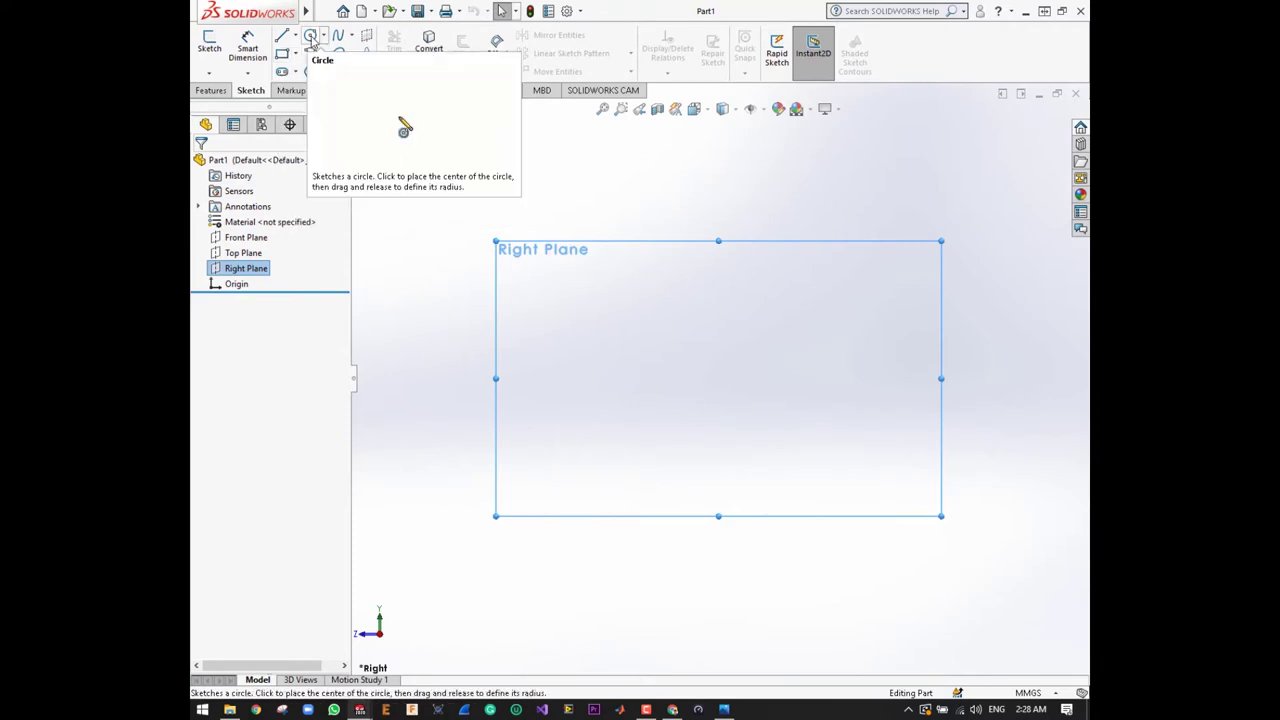
- Sketch a circle centred on the origin and place a diameter dimension on it
click(311, 39)
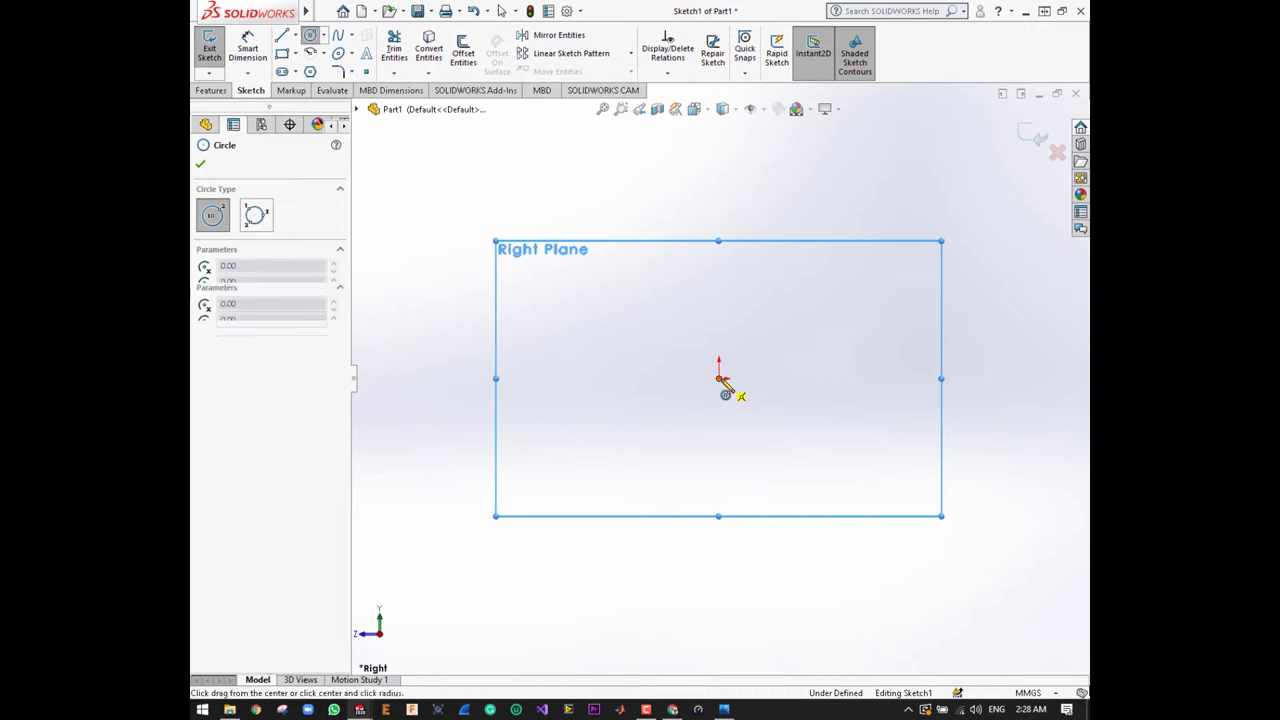
click(720, 380)
click(727, 422)
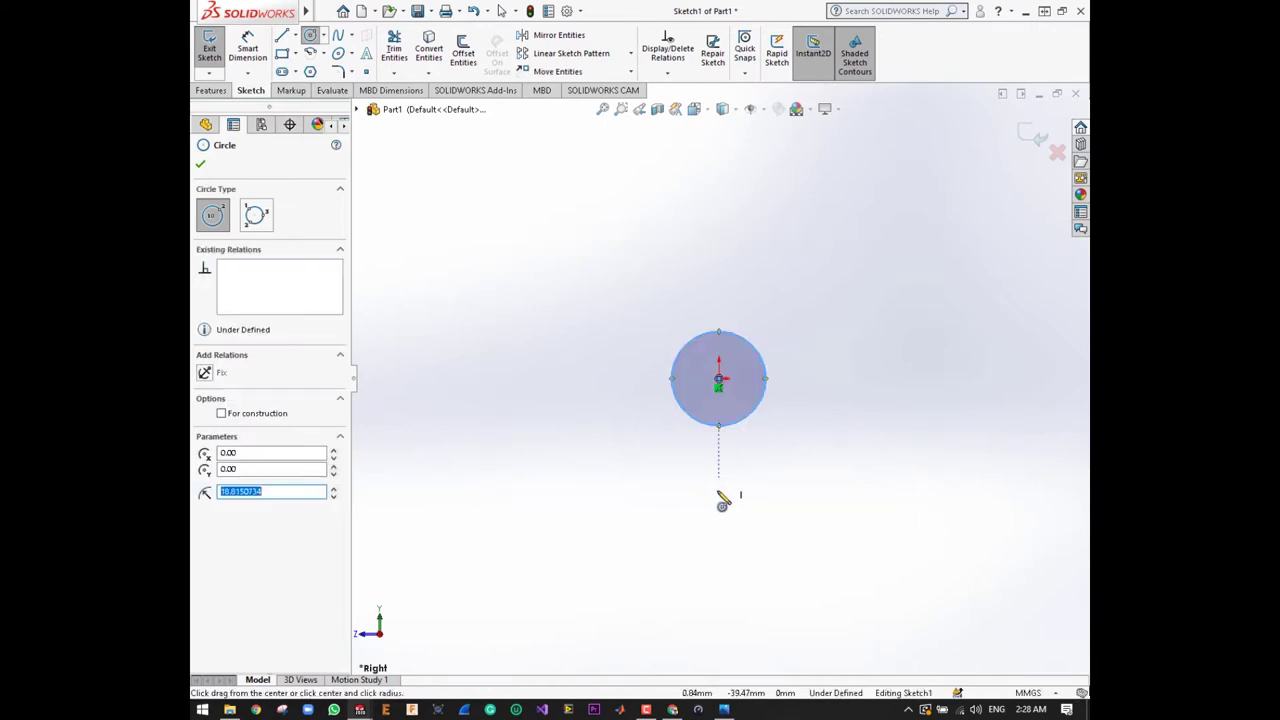
click(260, 55)
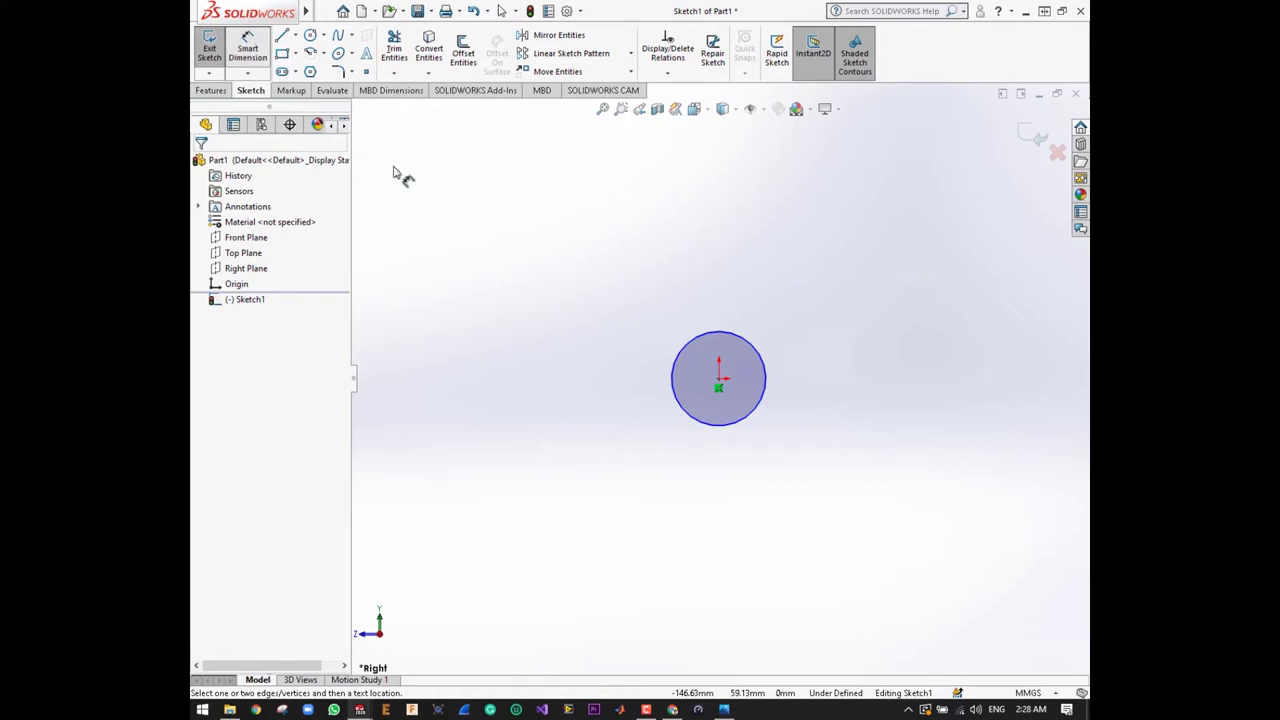
click(768, 380)
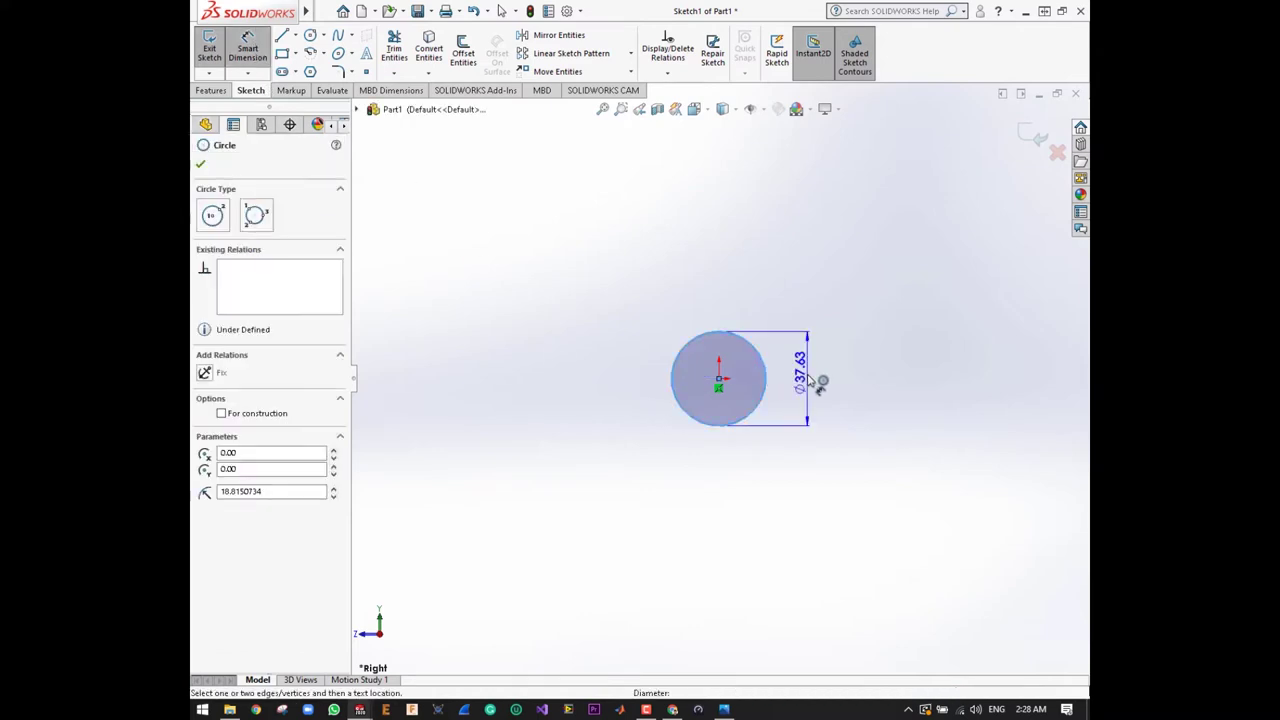
click(810, 388)
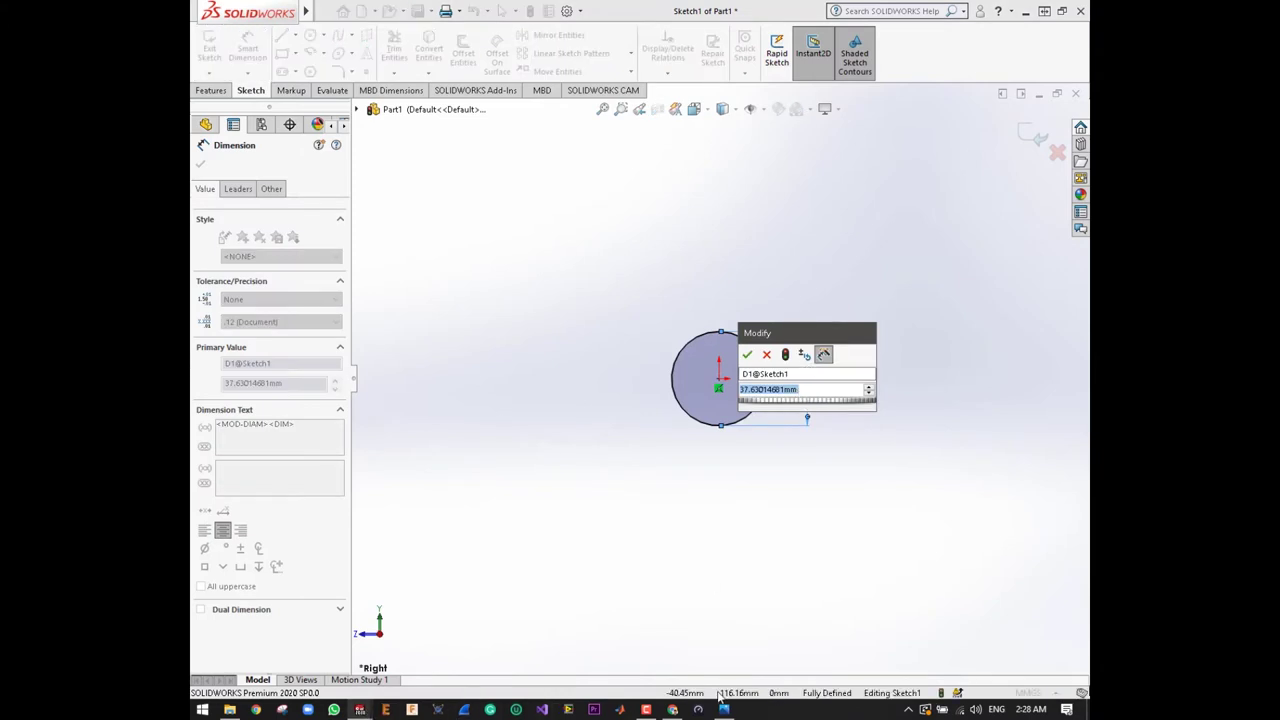
mouse_move(724, 709)
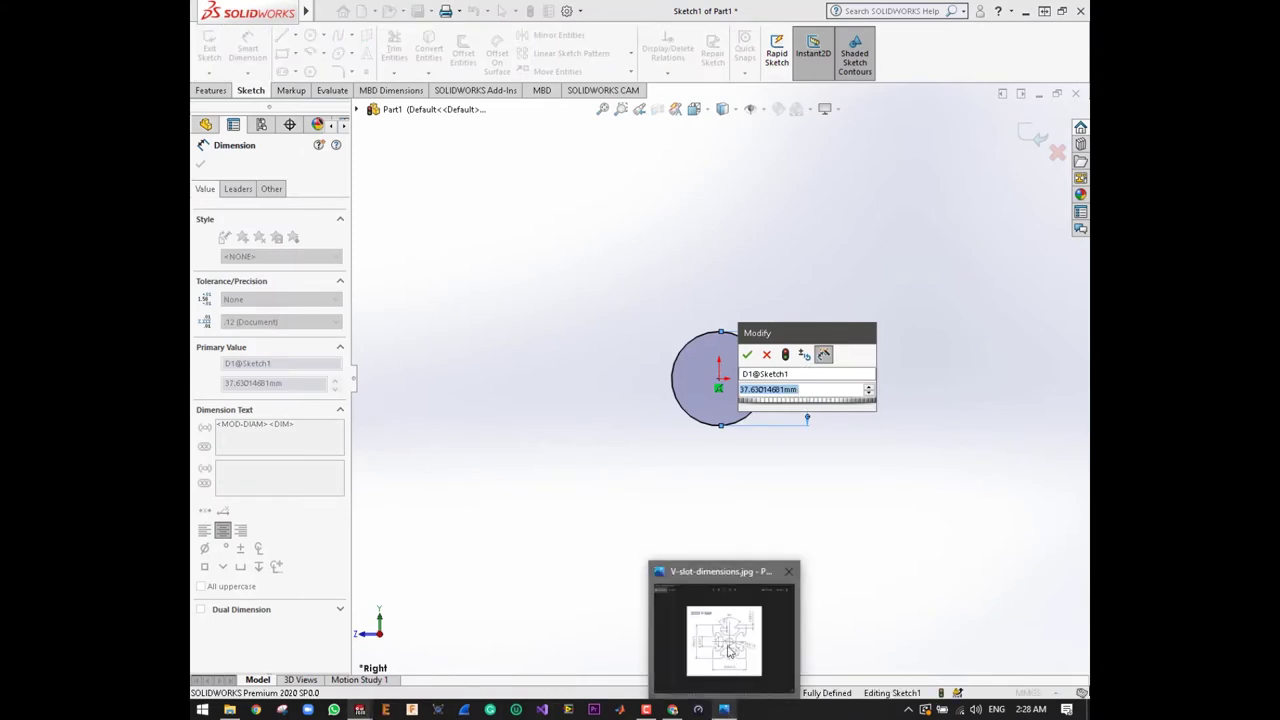
- Set the circle's diameter to 4.20 mm, matching the reference drawing's centre bore
click(729, 651)
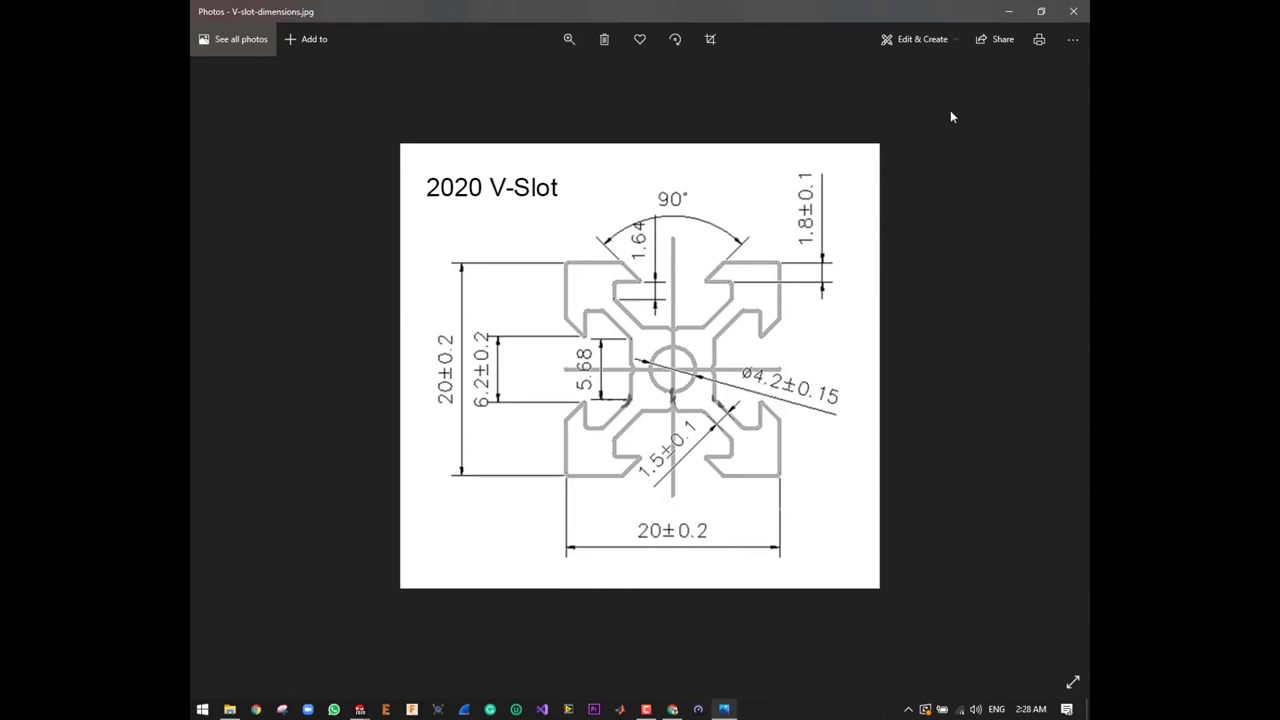
click(1008, 11)
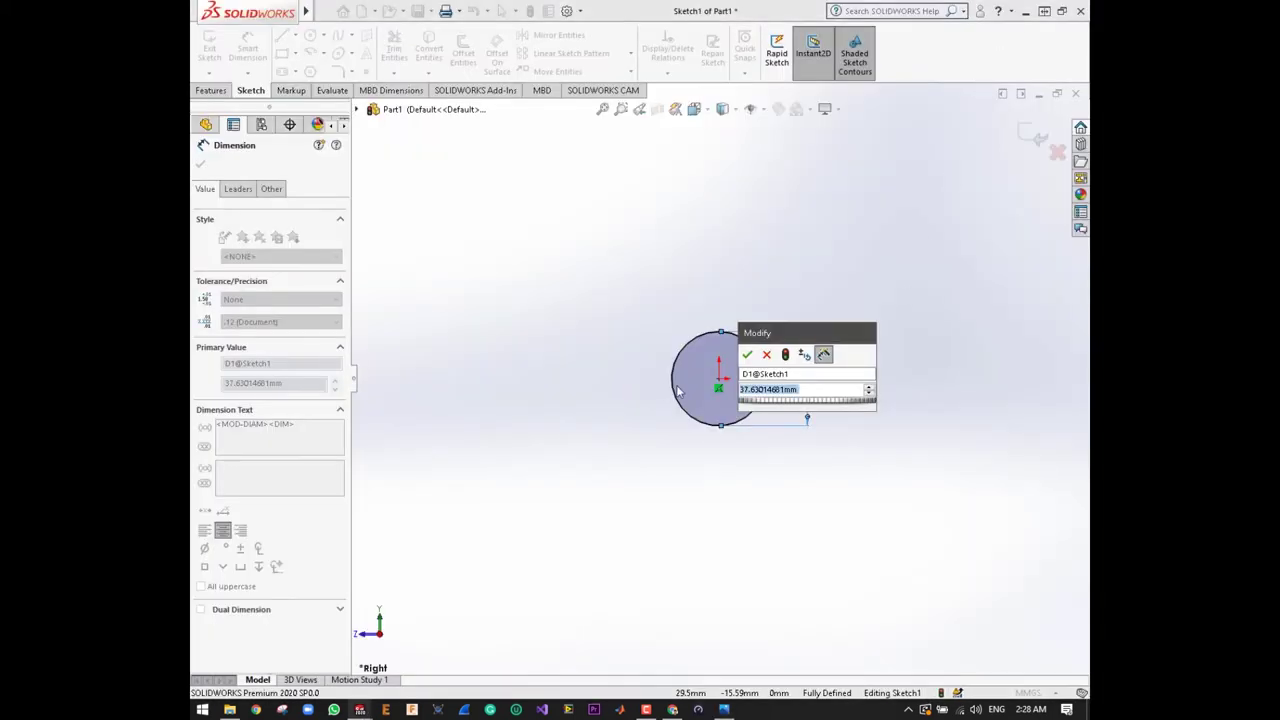
text(4)
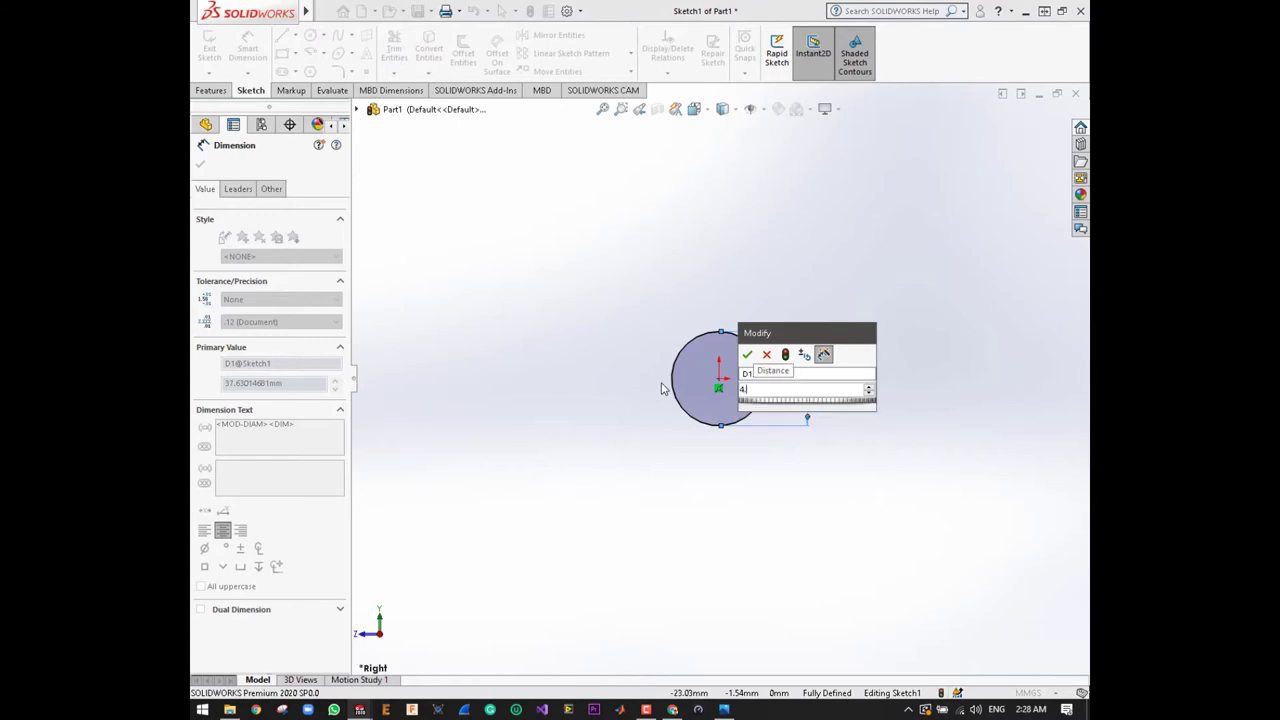
text(.2)
key(Return)
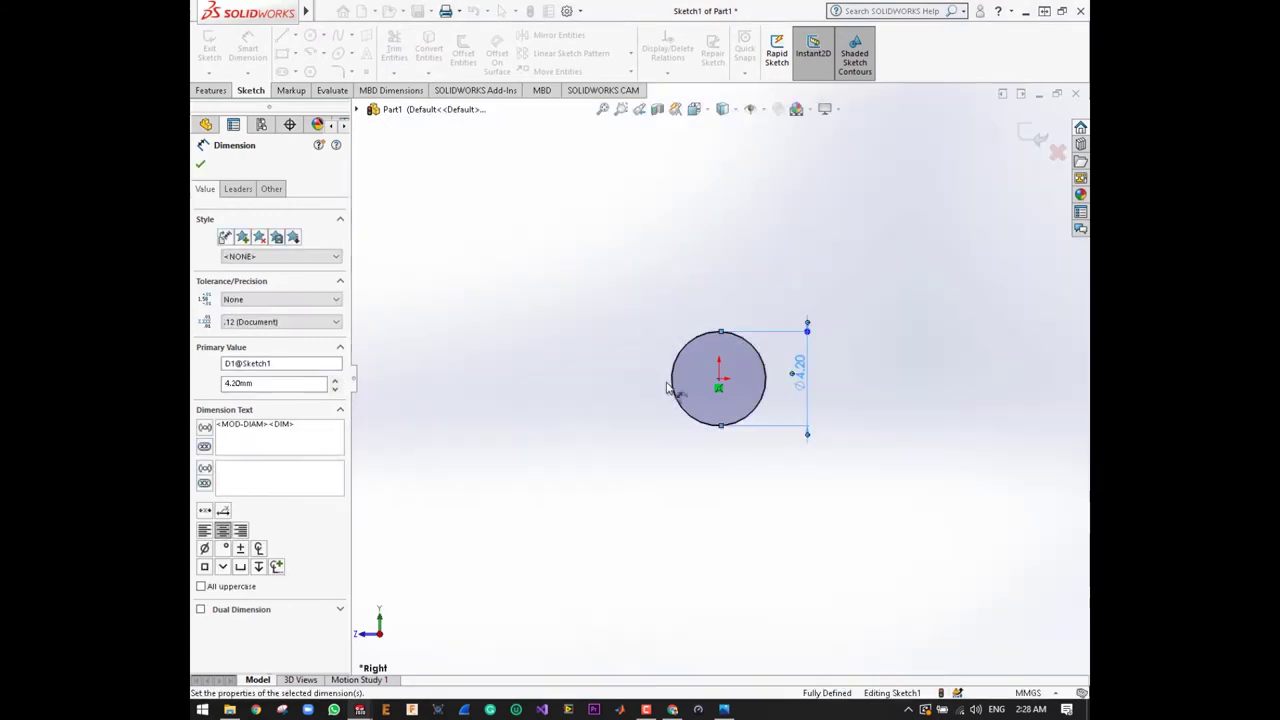
click(883, 378)
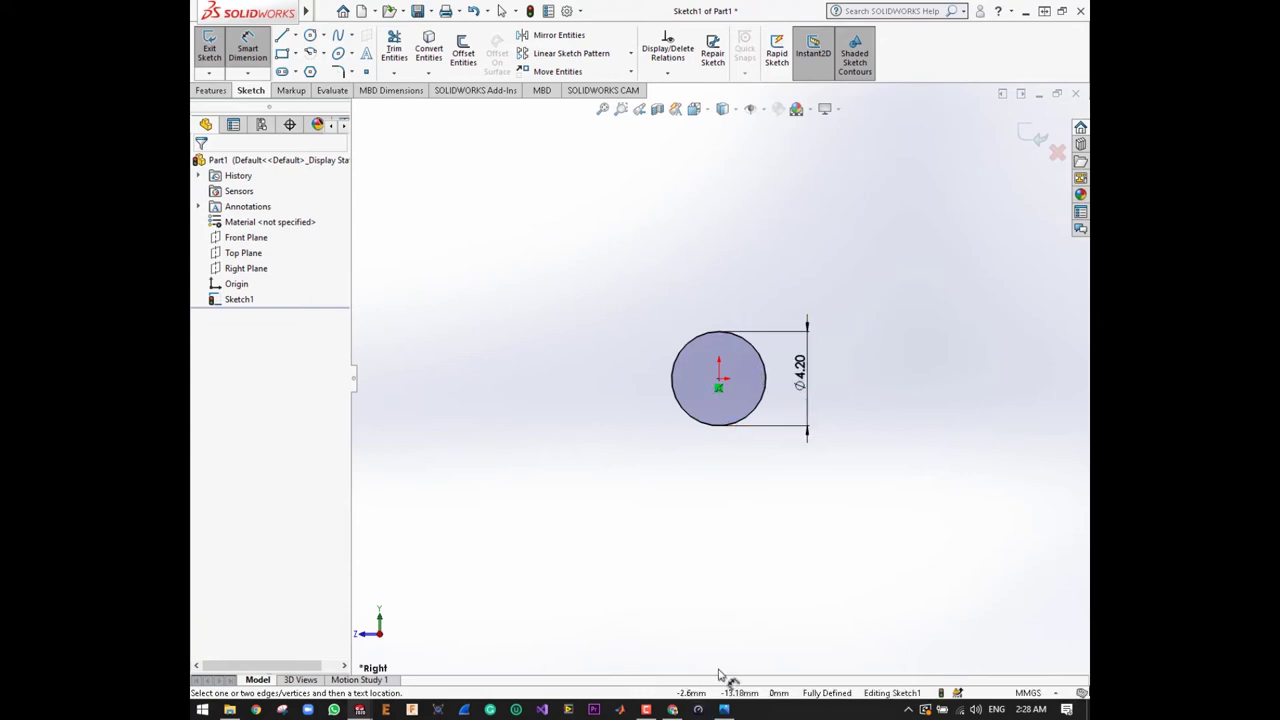
click(724, 709)
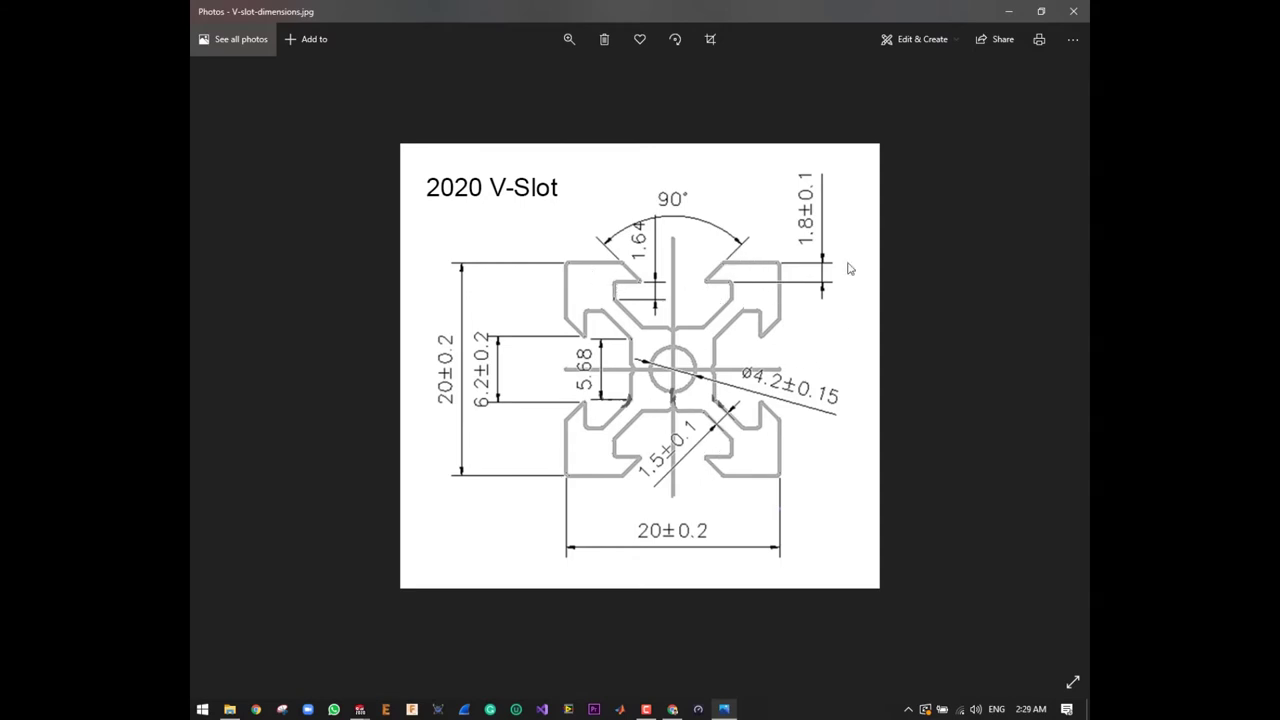
click(1006, 14)
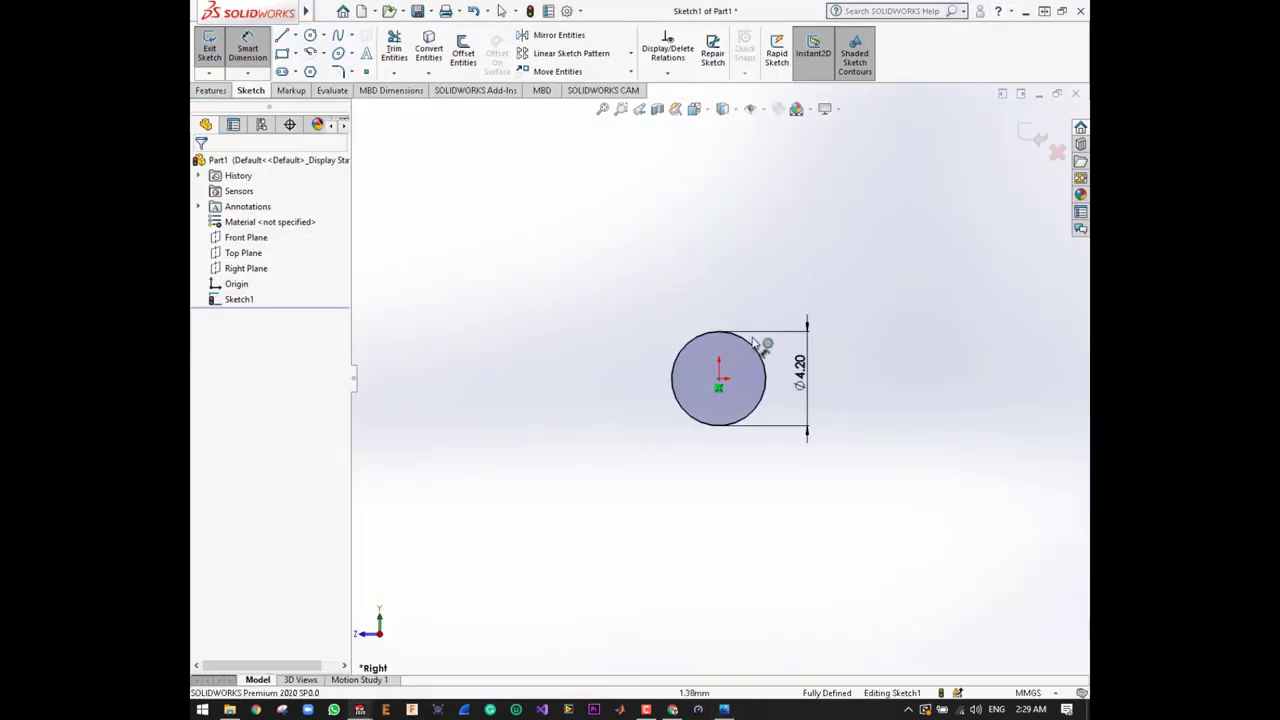
click(295, 55)
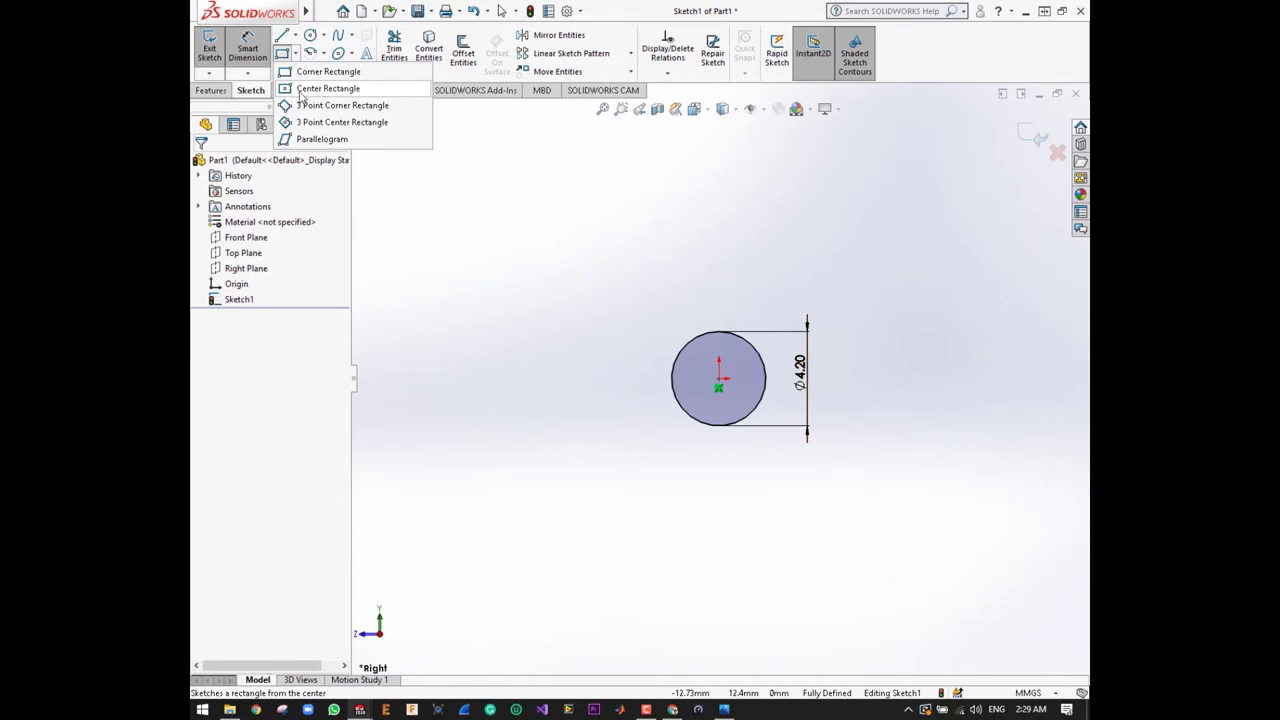
- Draw a construction center rectangle from the origin around the circle
click(300, 92)
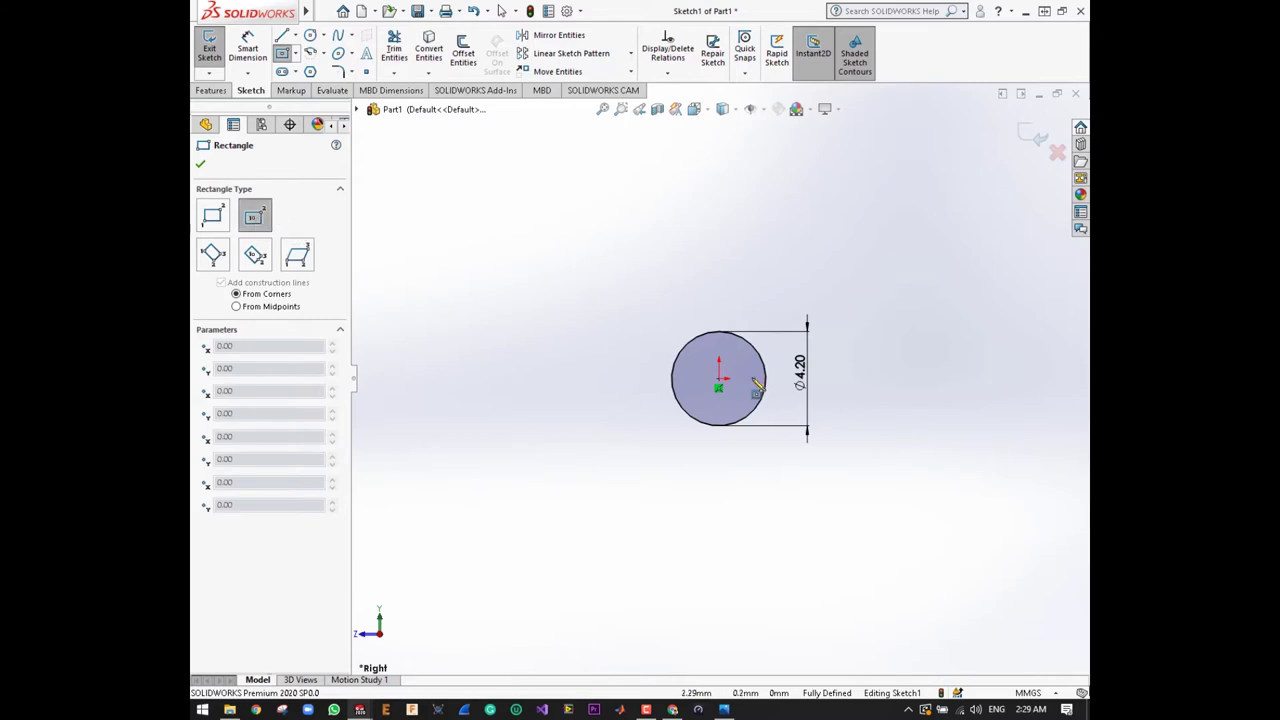
click(719, 384)
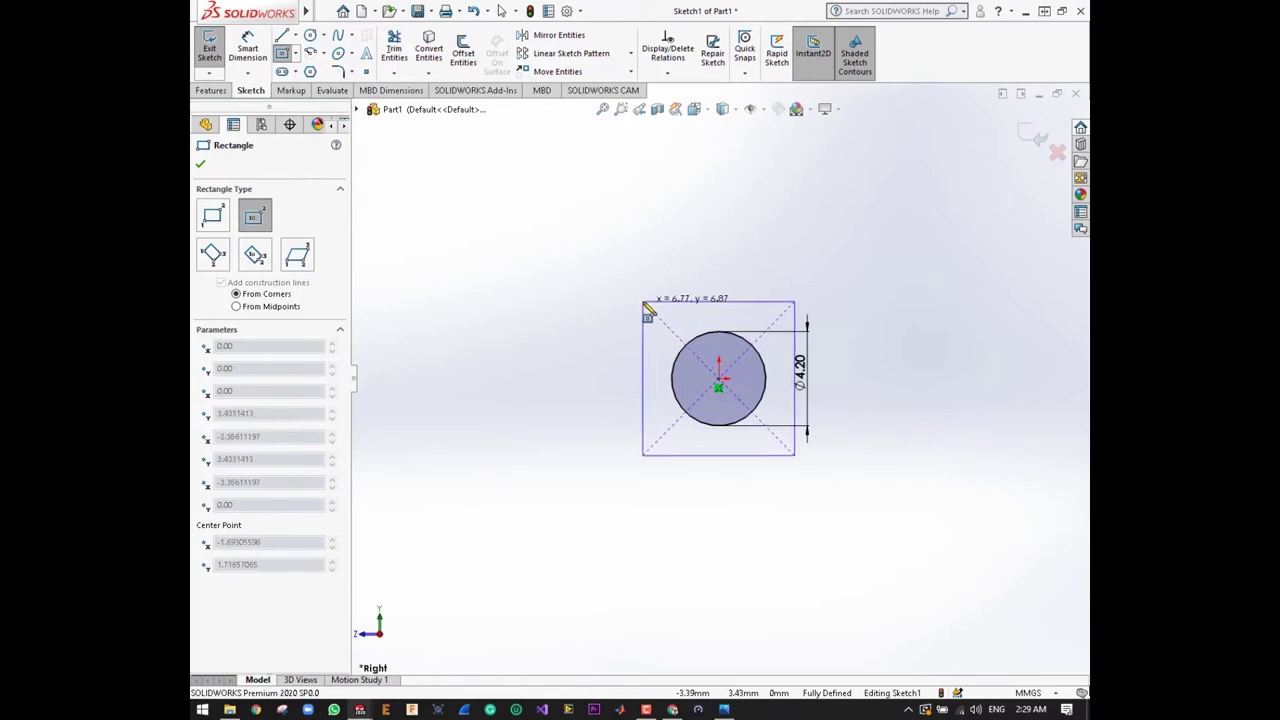
click(643, 301)
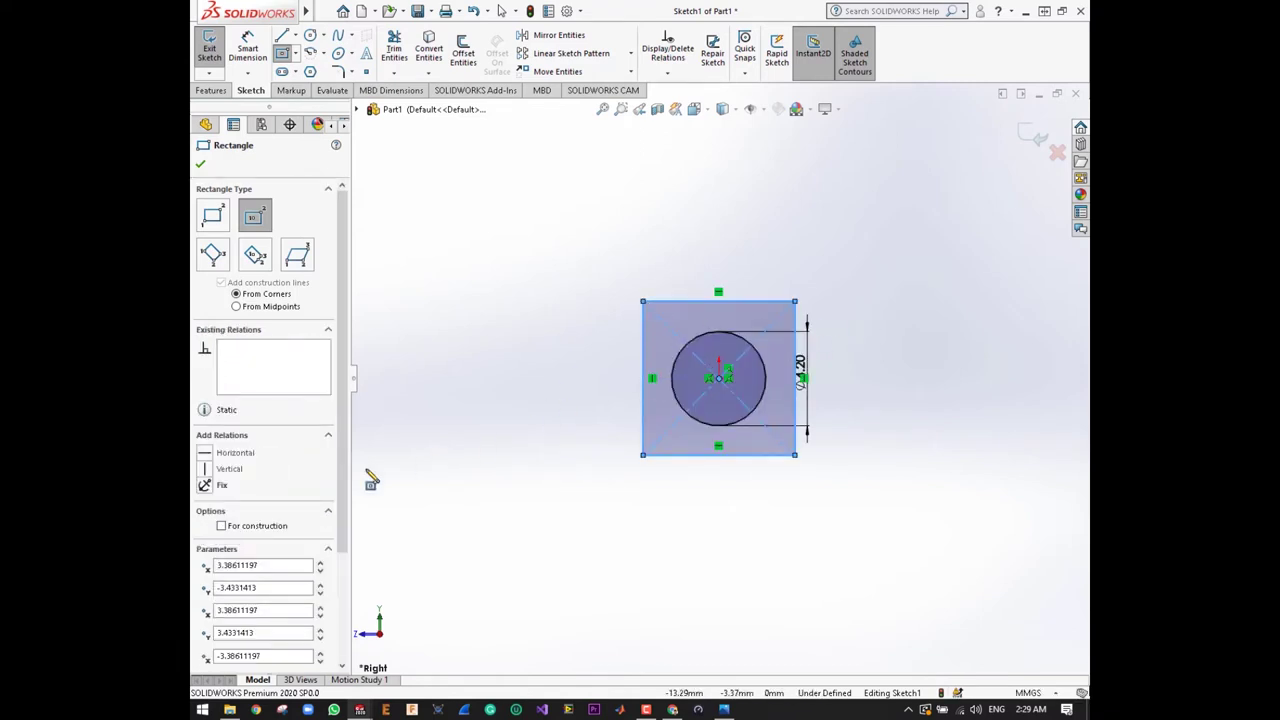
click(250, 530)
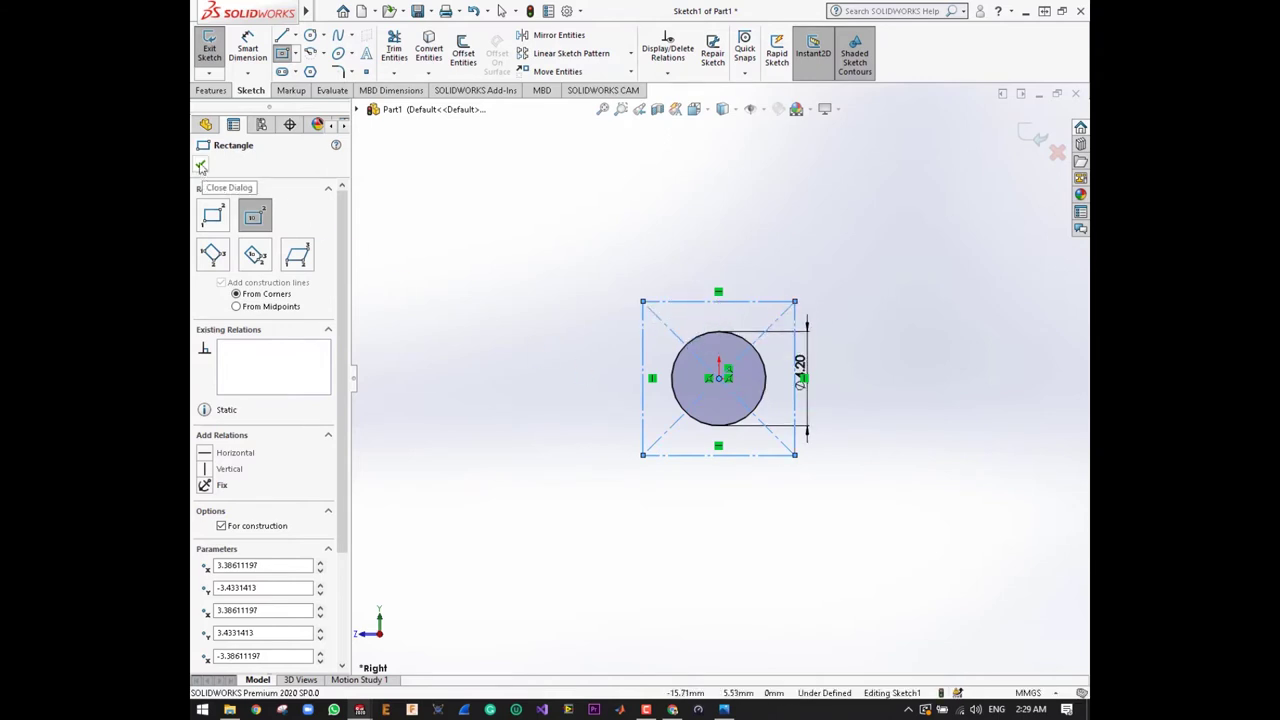
click(201, 167)
- Dimension the rectangle's height and width to 20 mm each, making a square
click(247, 50)
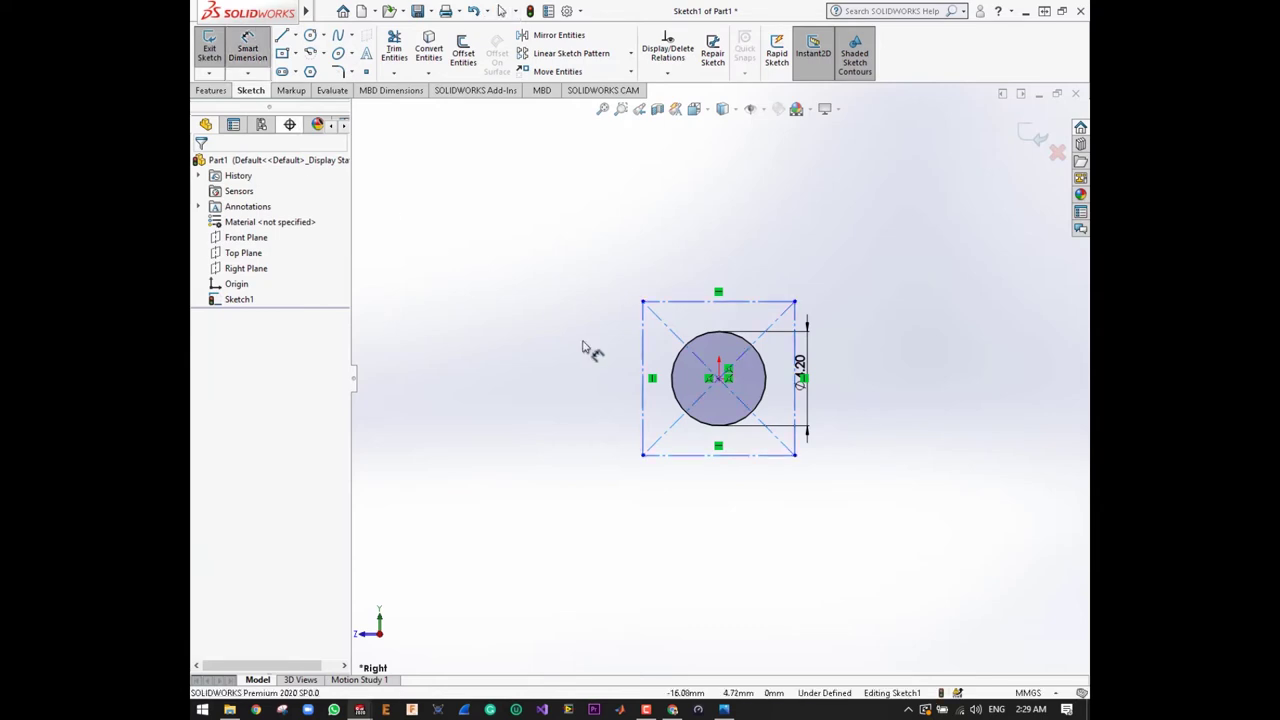
click(795, 328)
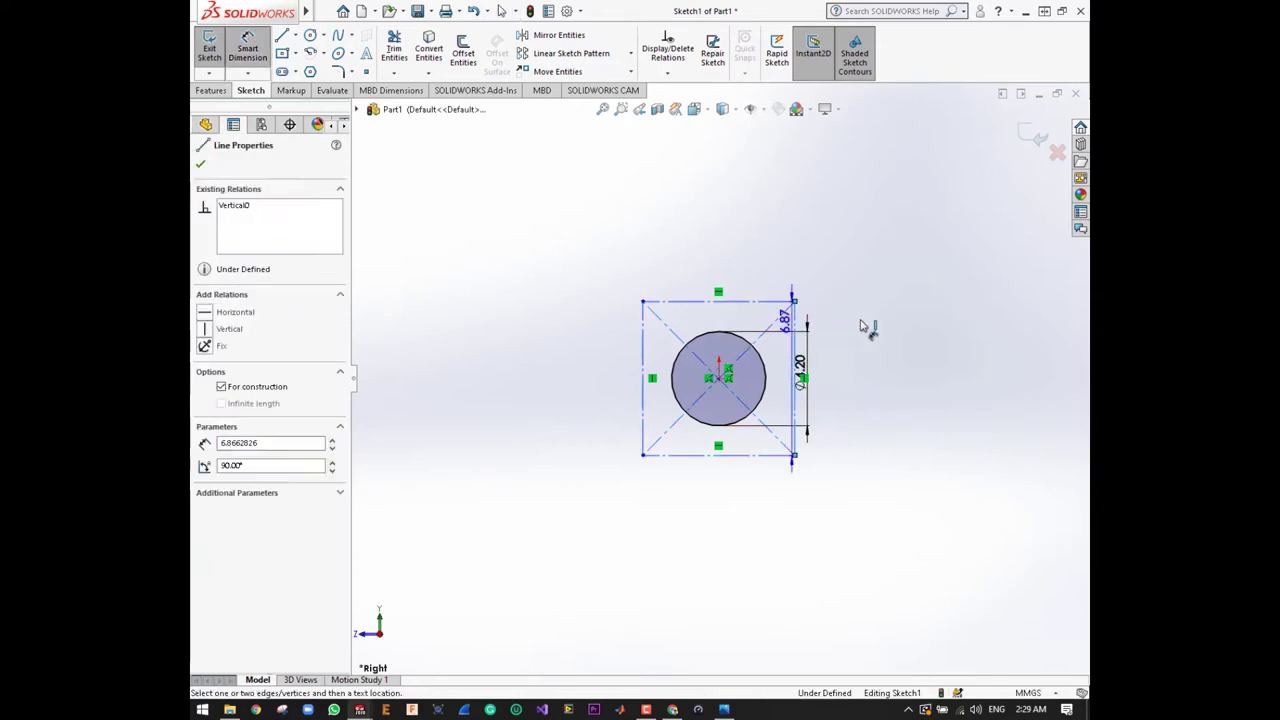
click(870, 340)
click(873, 340)
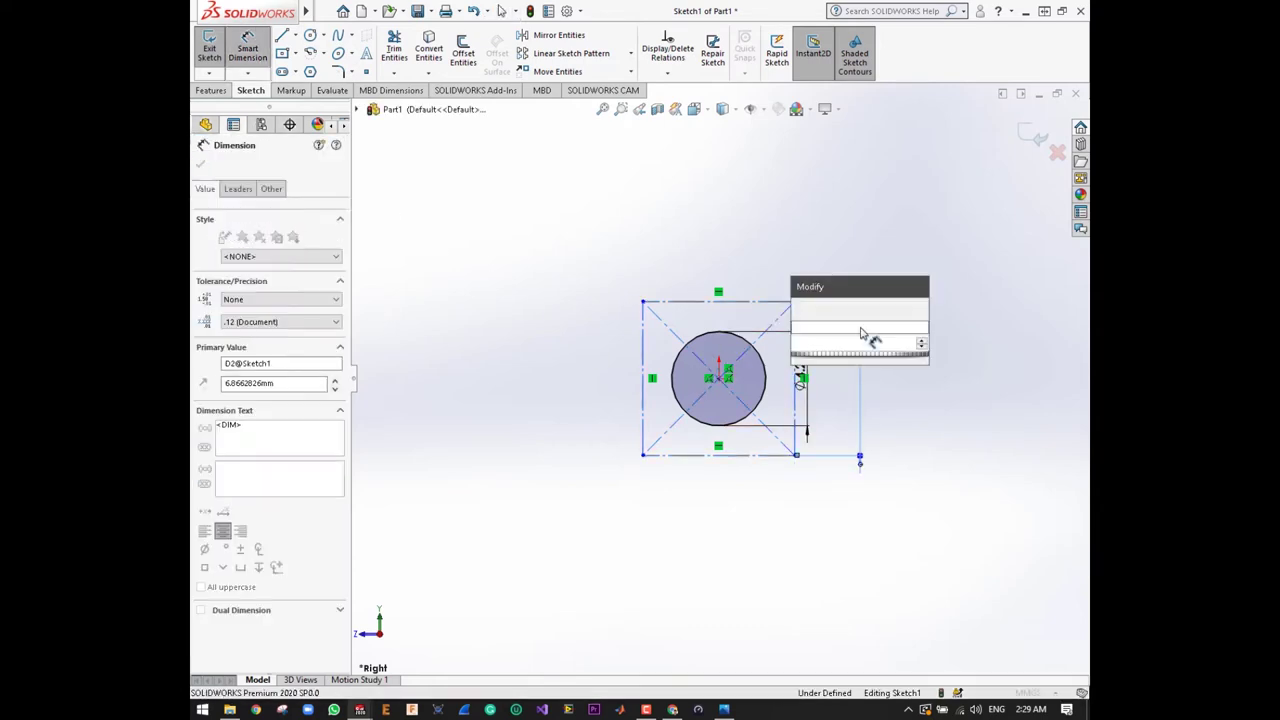
key(Return)
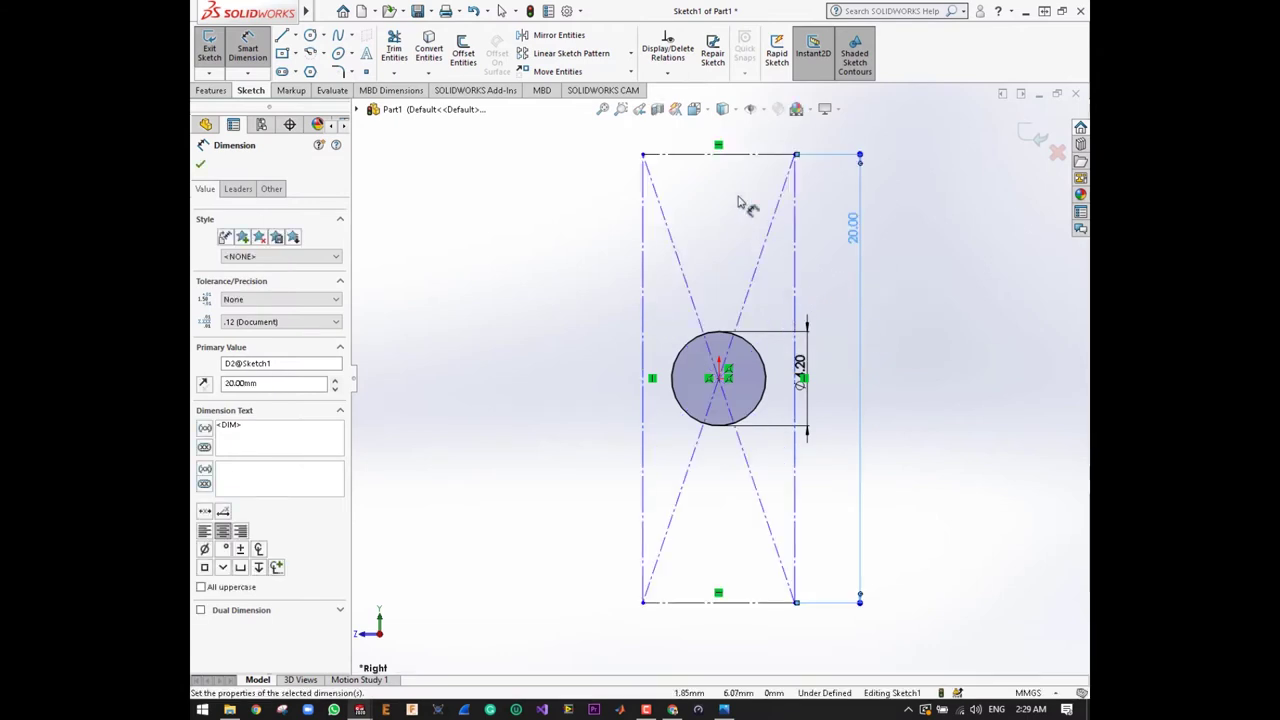
click(705, 156)
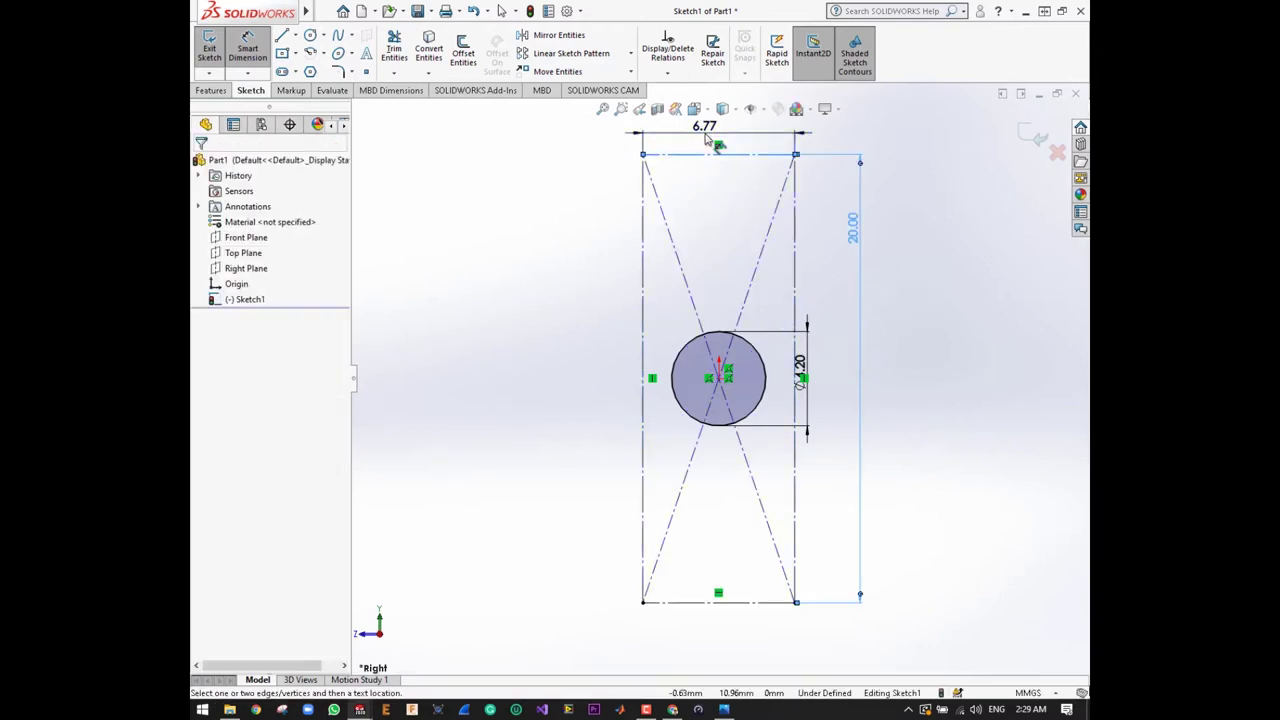
click(706, 141)
text(20)
key(Return)
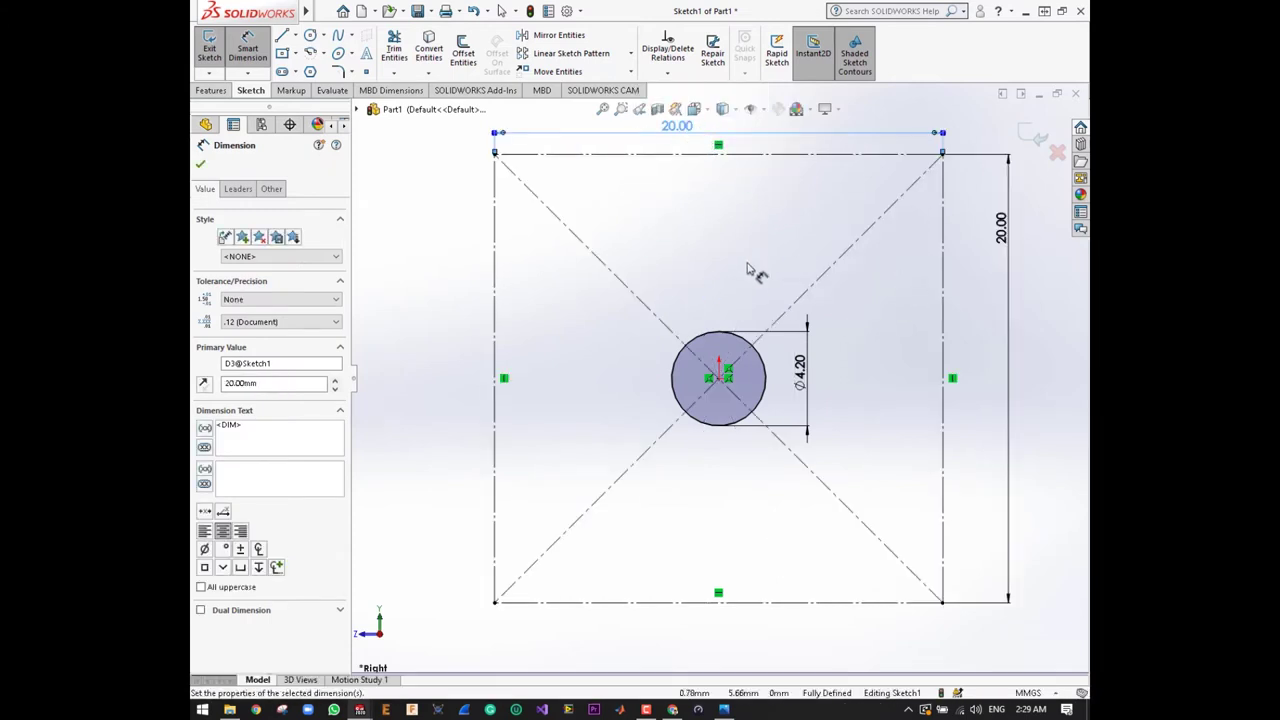
scroll(763, 284, down, 2)
scroll(758, 290, up, 3)
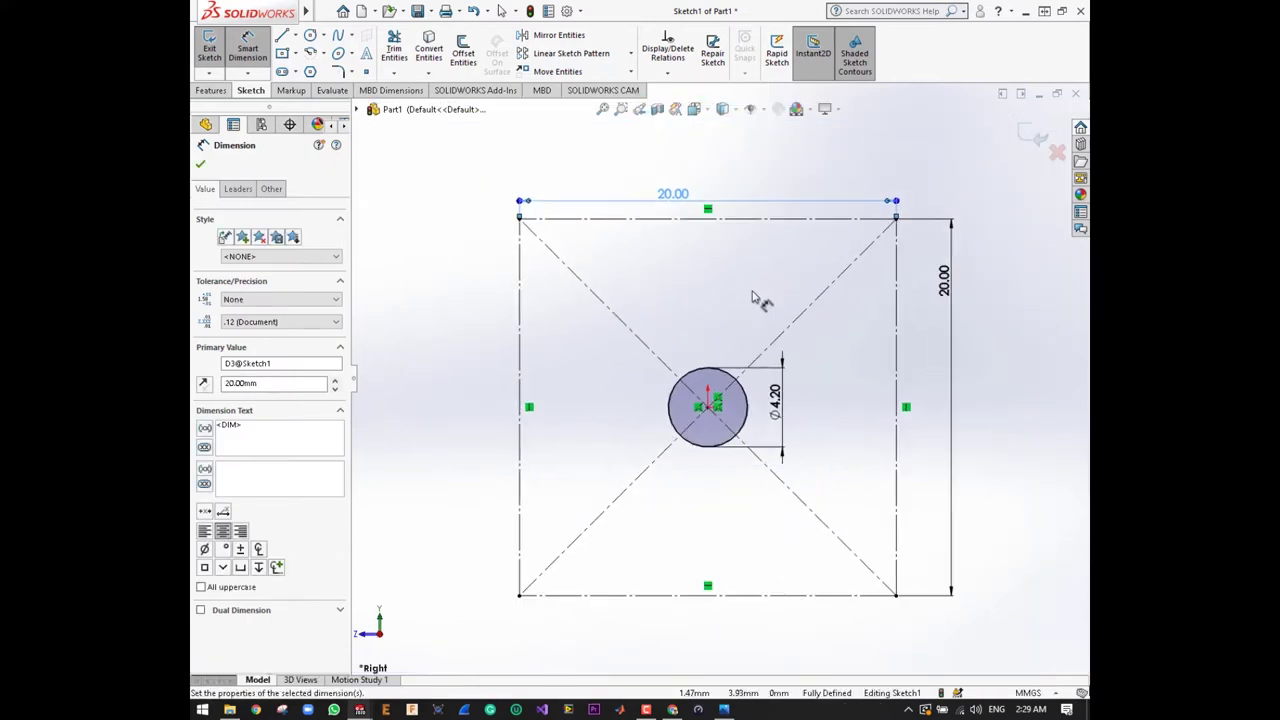
scroll(757, 292, down, 3)
scroll(753, 296, up, 3)
scroll(755, 298, up, 1)
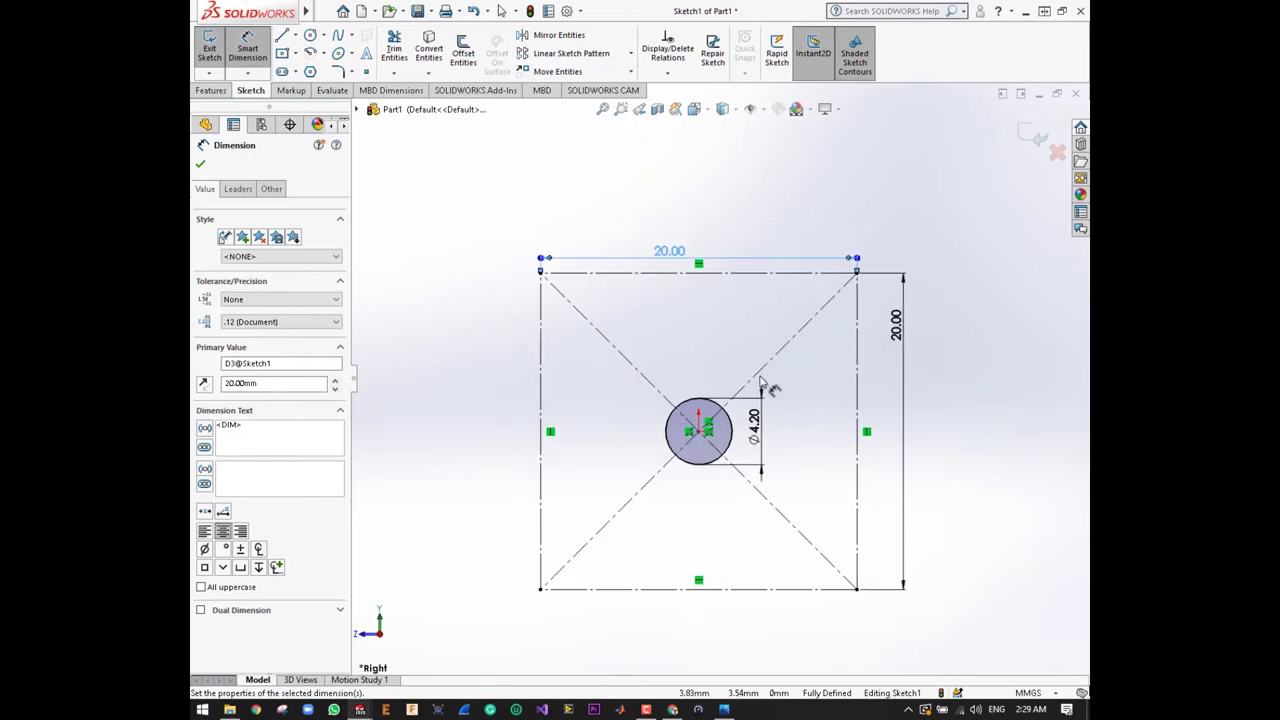
scroll(794, 409, down, 3)
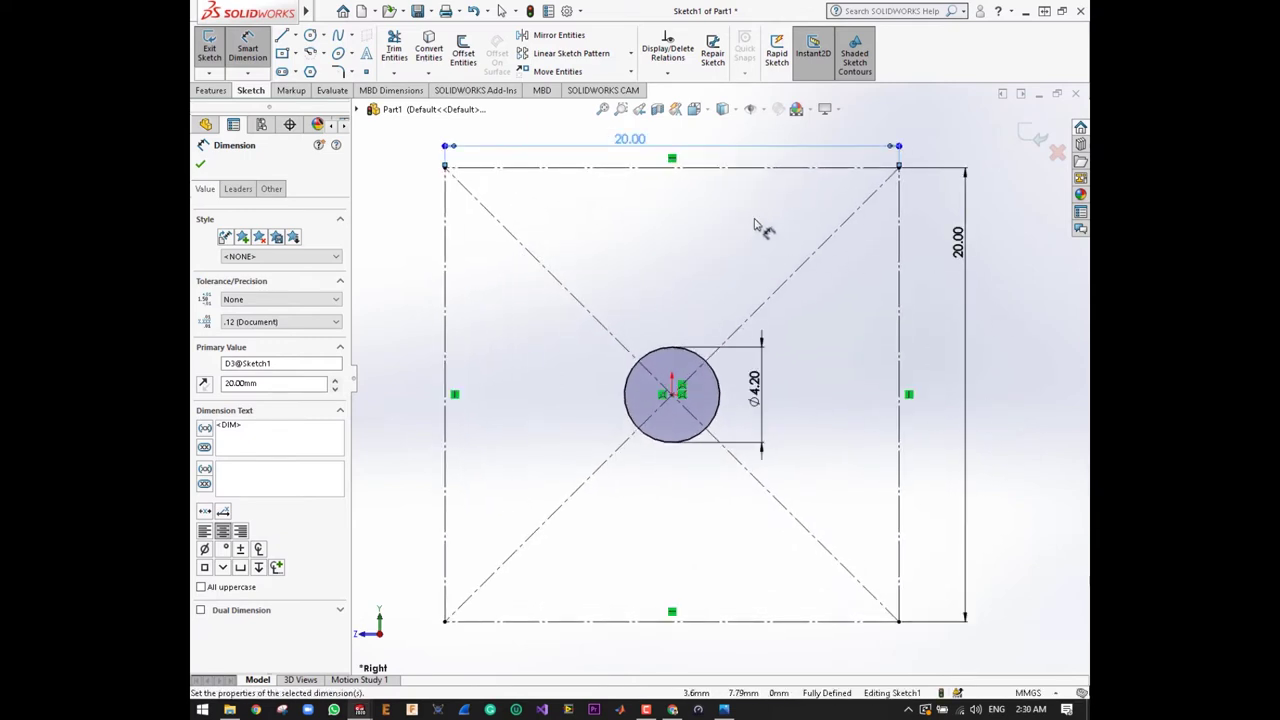
click(200, 164)
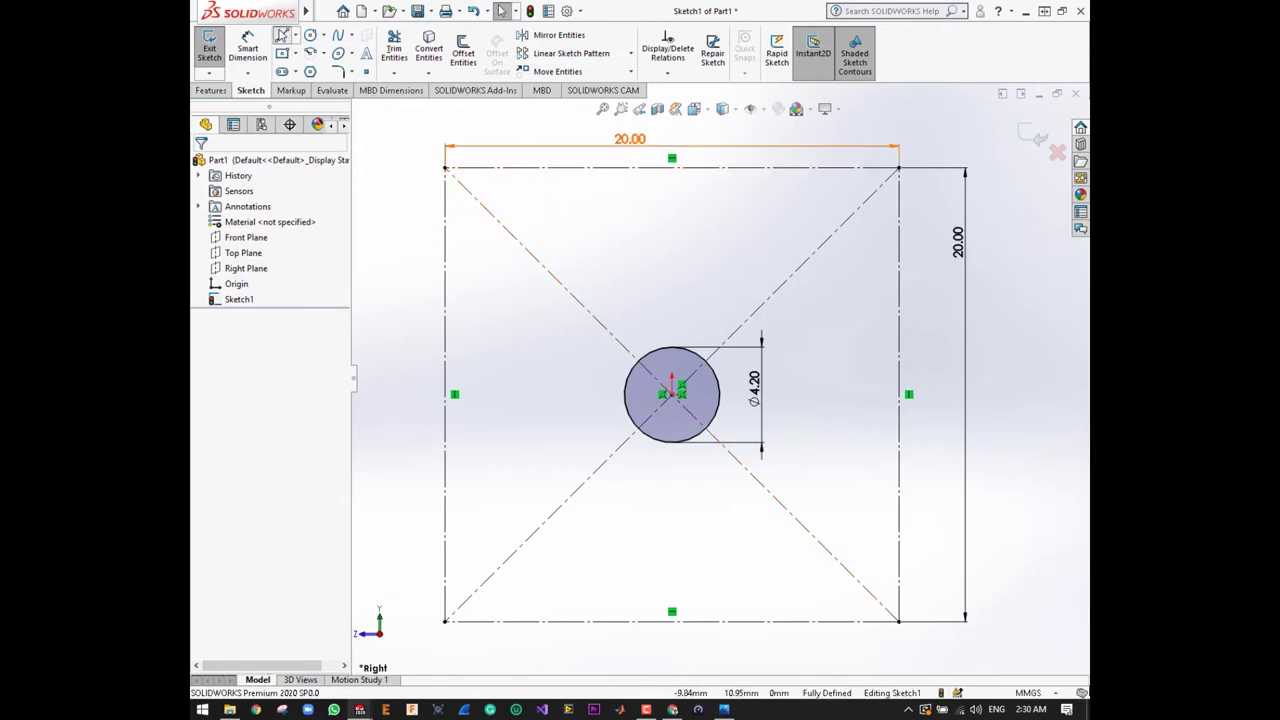
- Draw five connected slot-outline lines from the square's top-left corner inward toward the circle
click(282, 35)
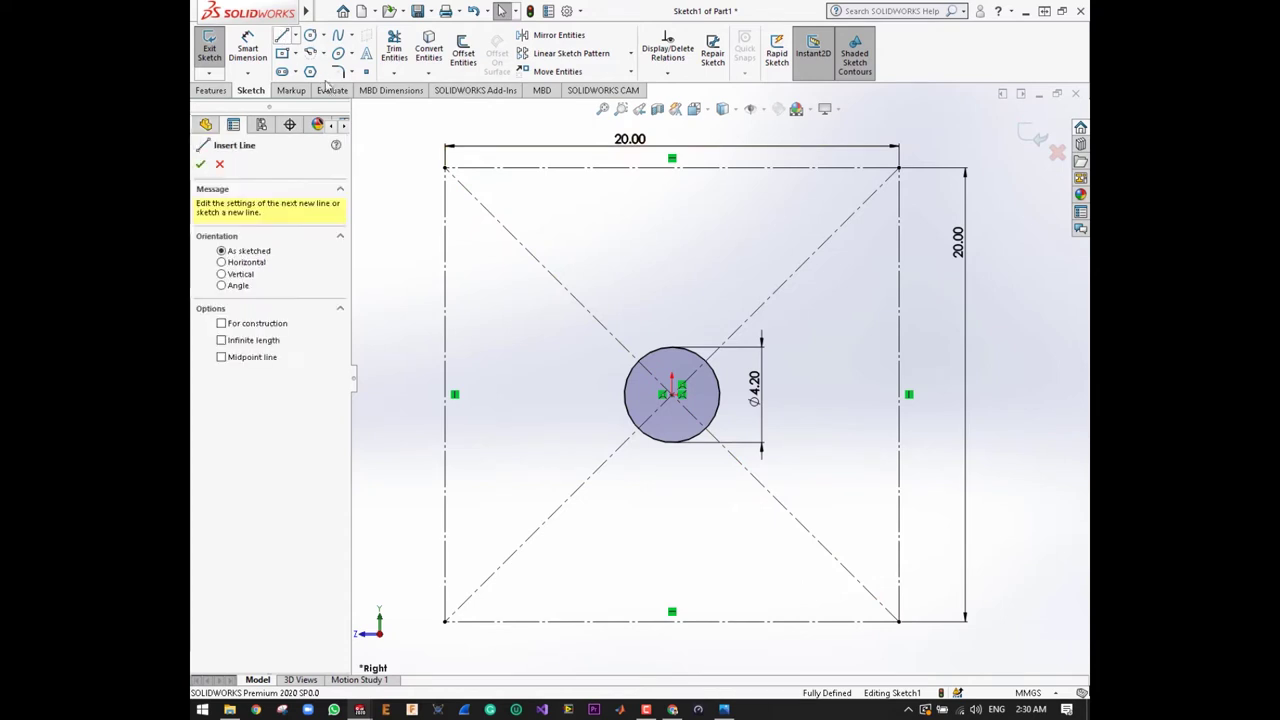
click(446, 168)
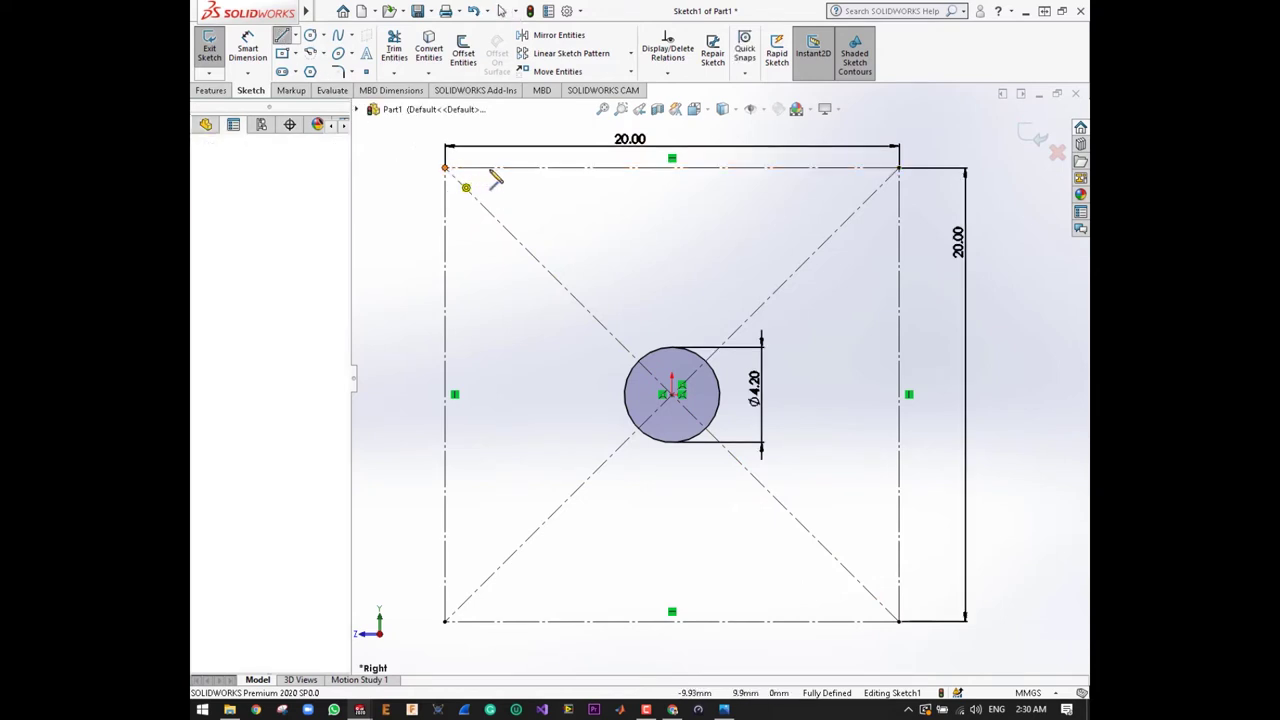
click(557, 168)
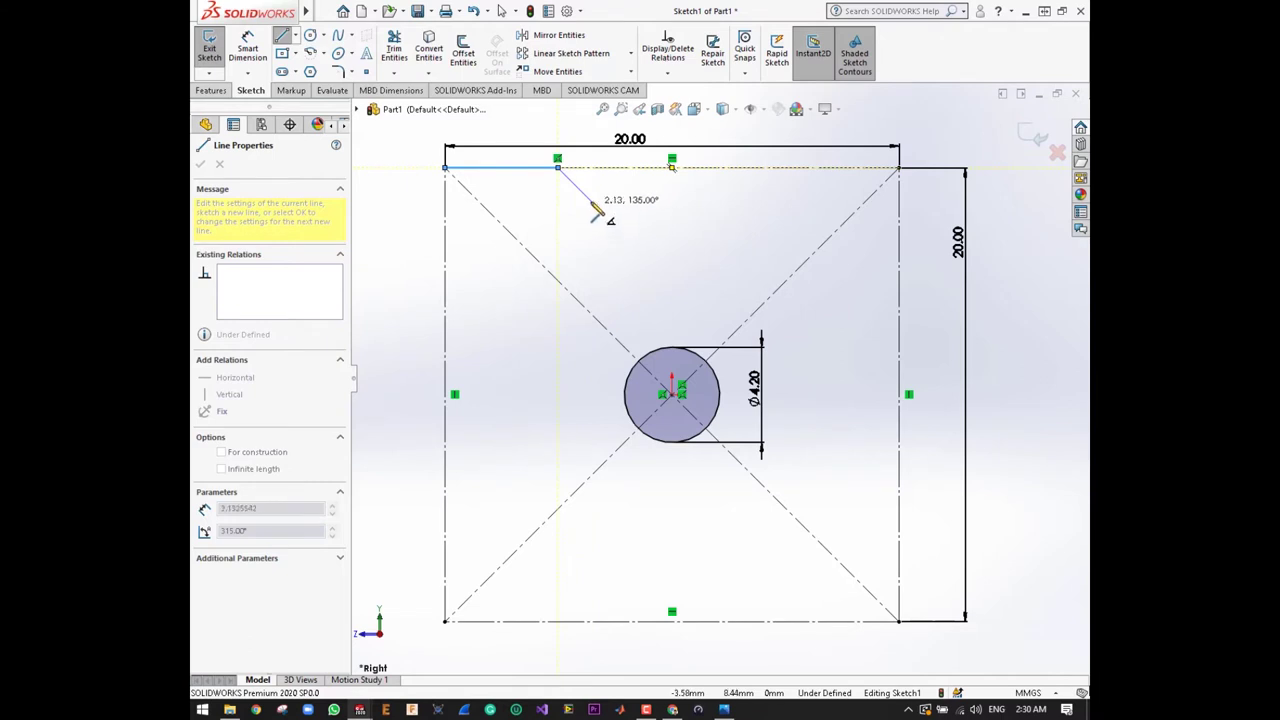
click(591, 202)
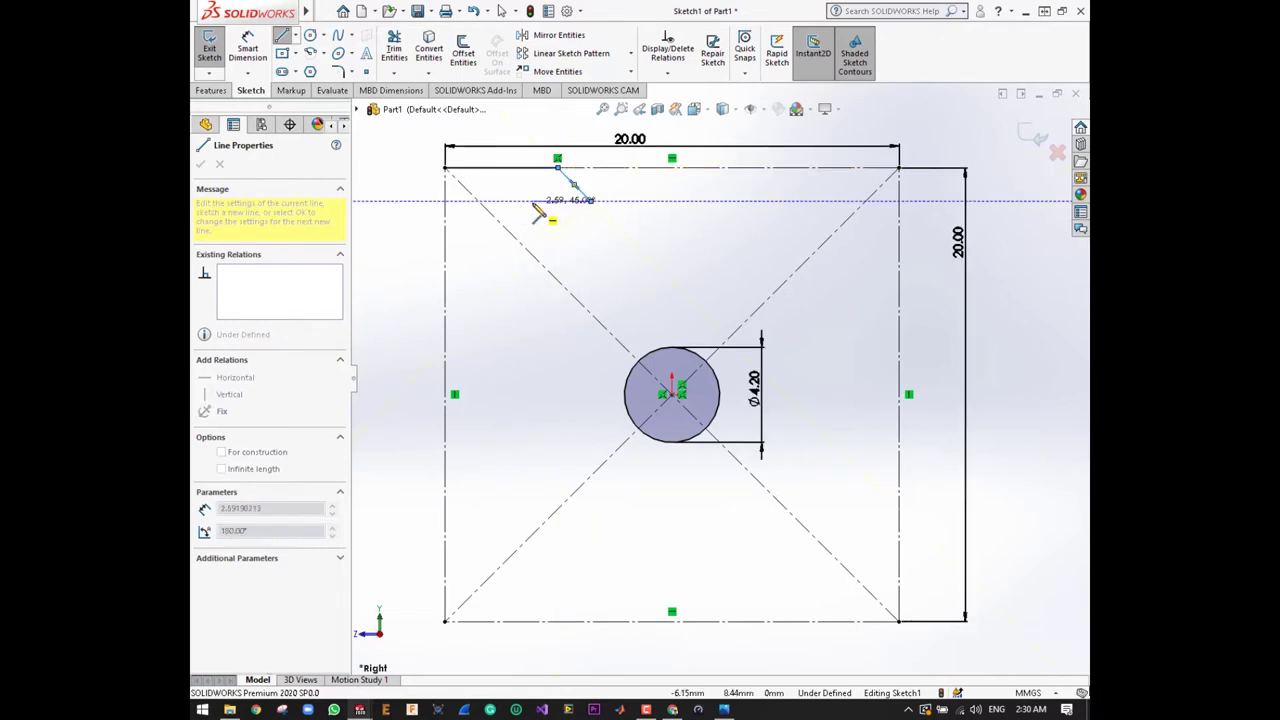
click(532, 202)
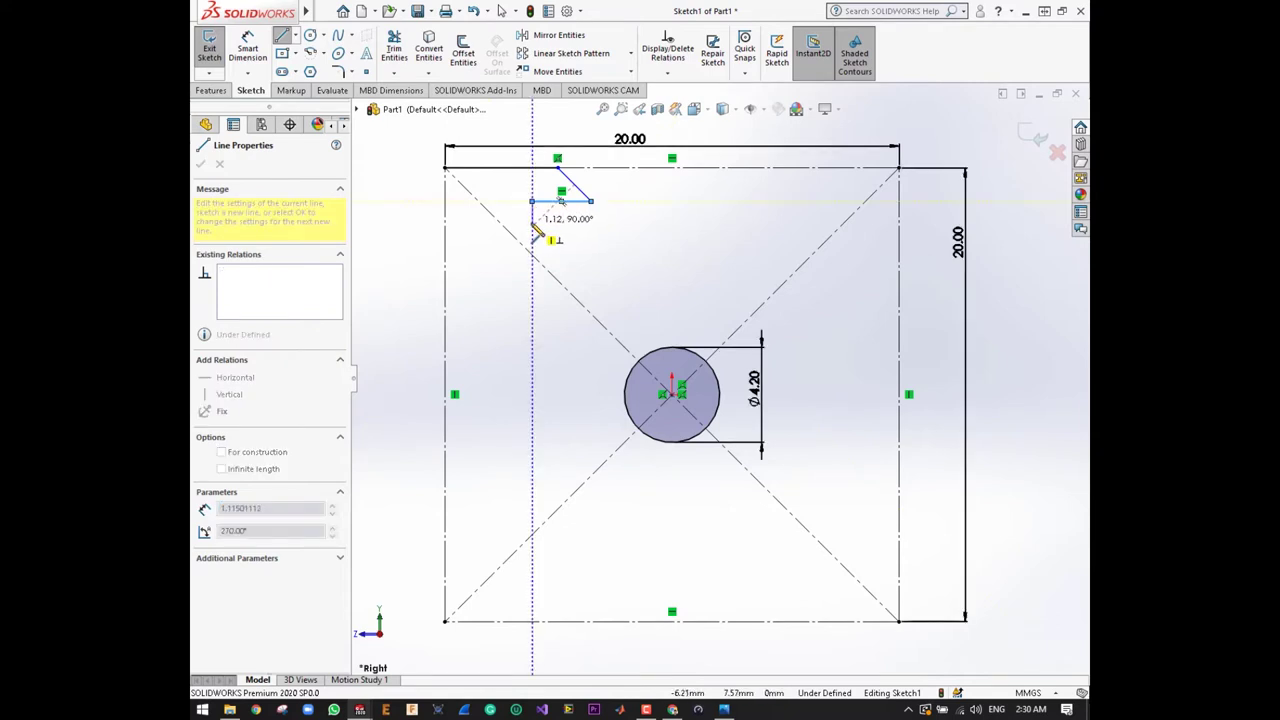
click(532, 225)
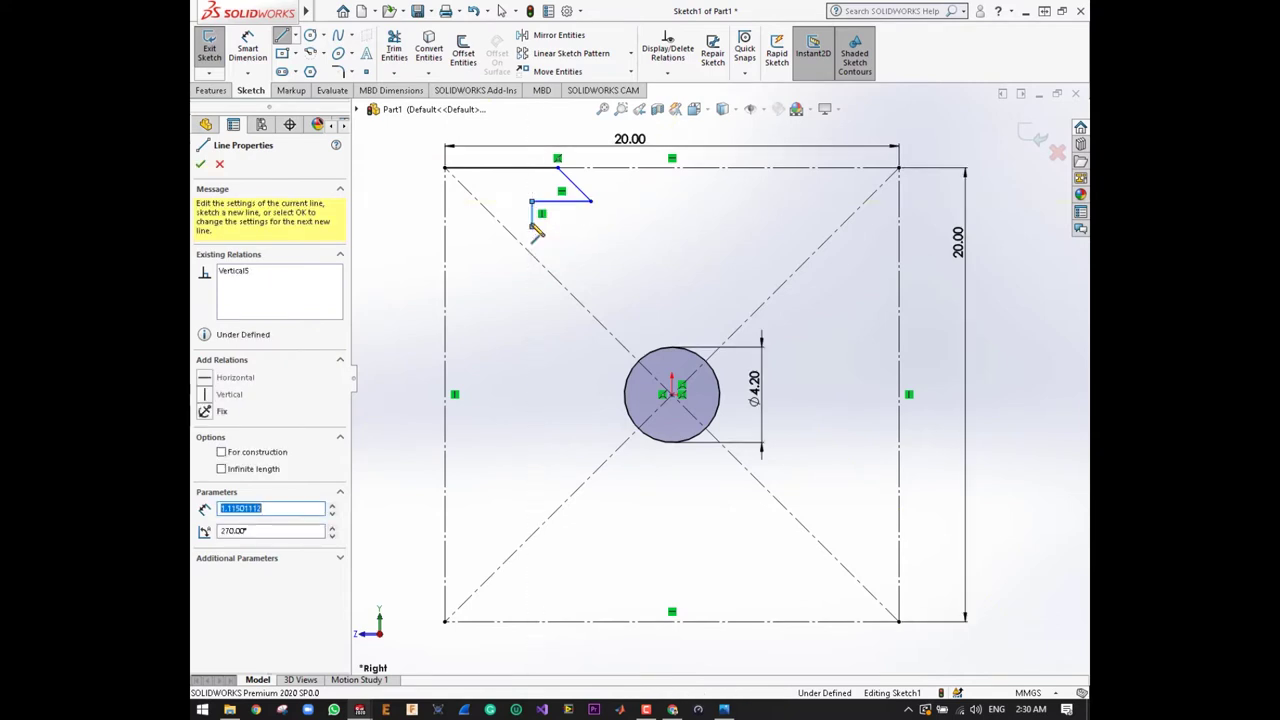
double_click(625, 315)
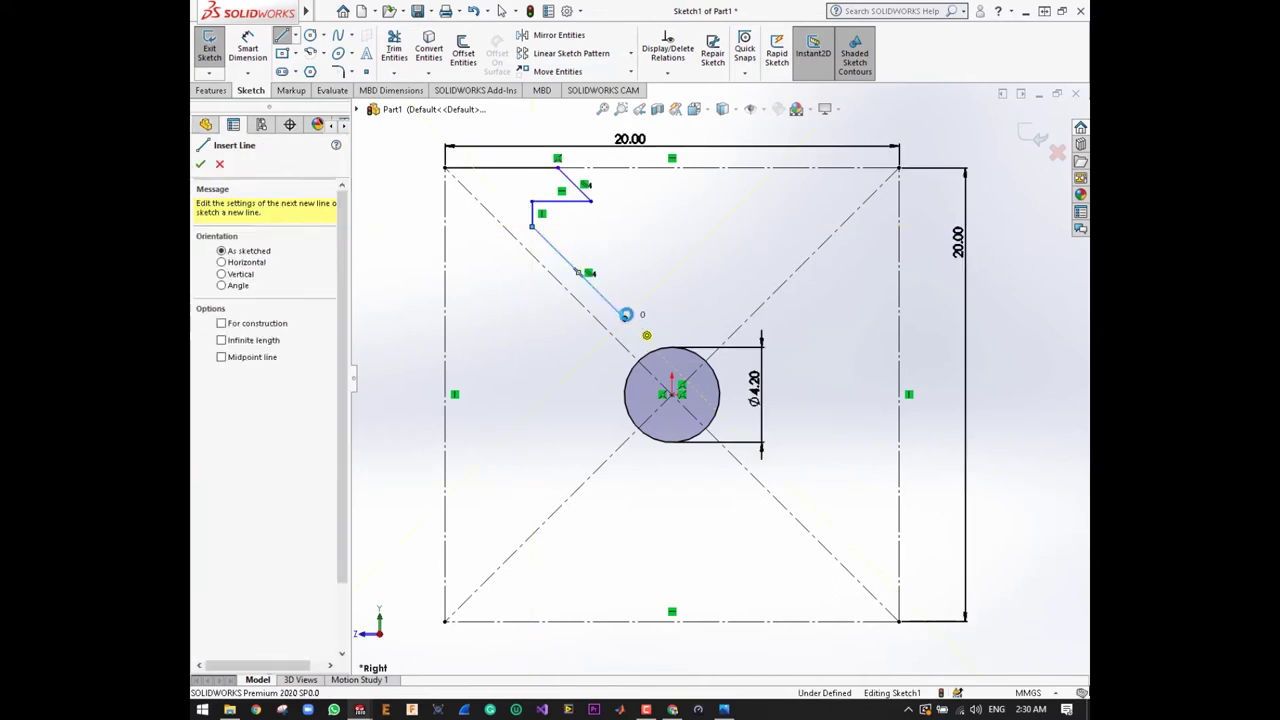
key(Escape)
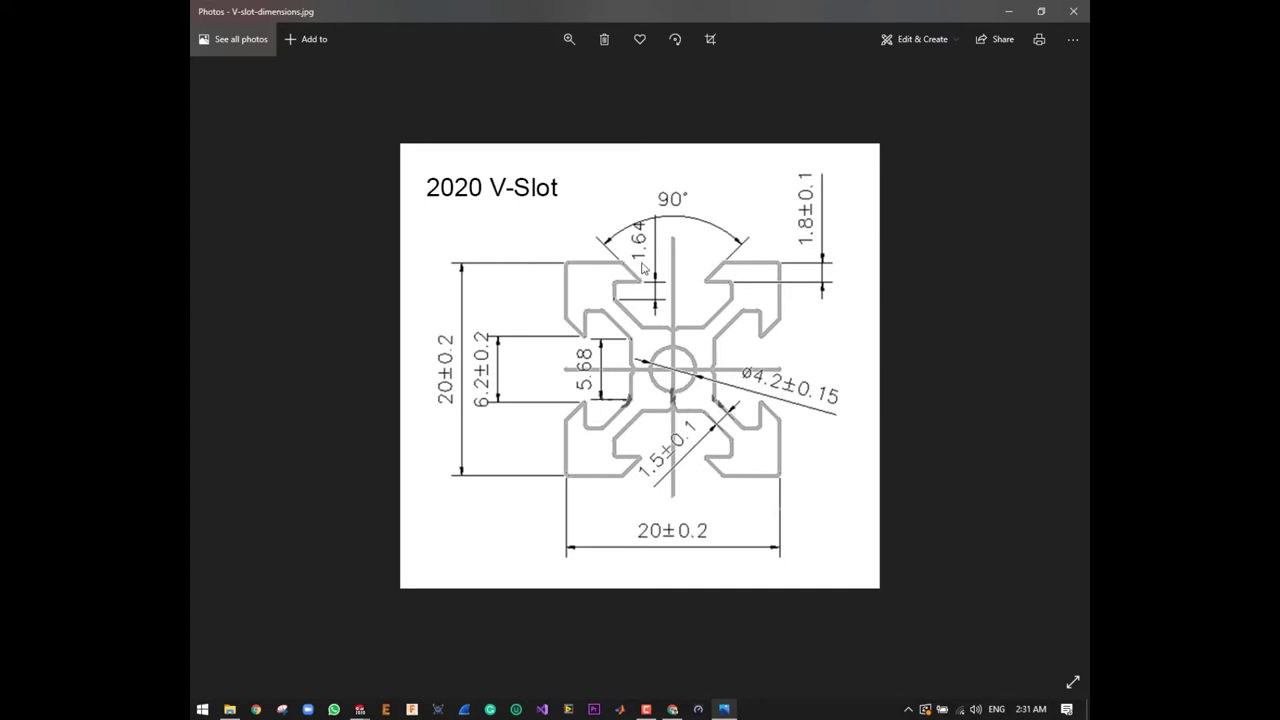
click(1008, 11)
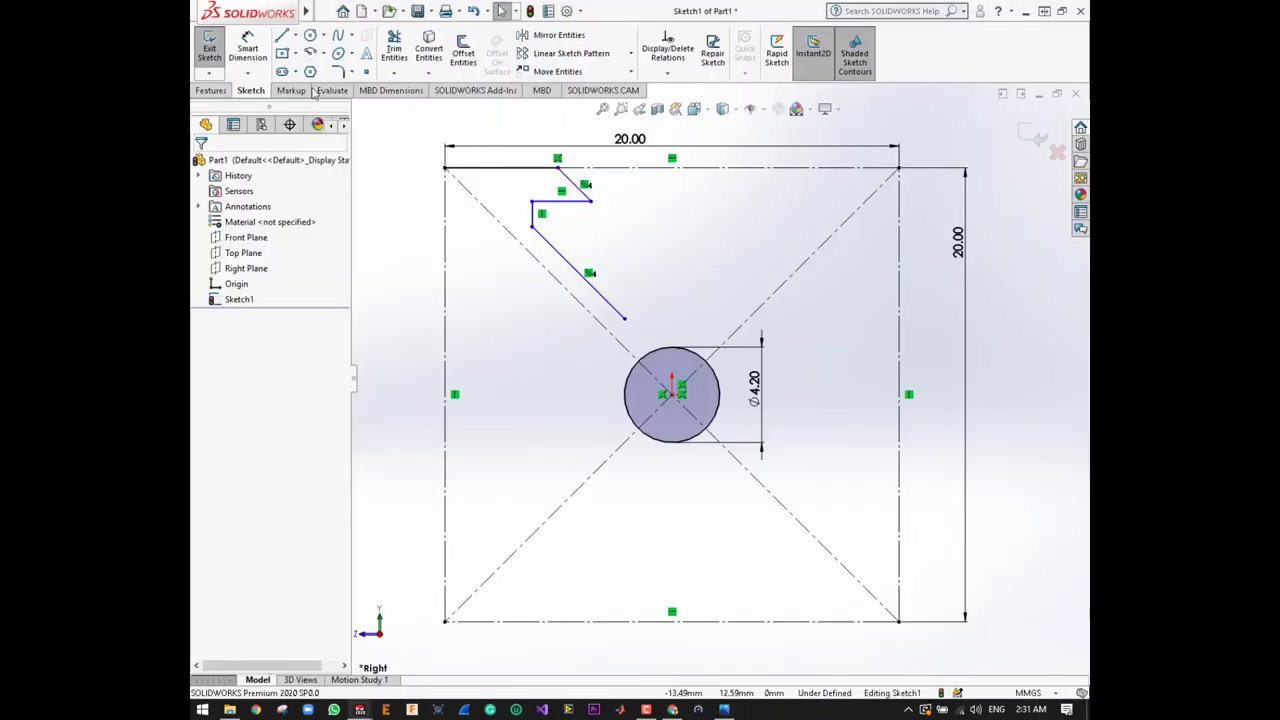
- Dimension a 45° angle between the short horizontal slot line and its adjoining angled line
click(247, 52)
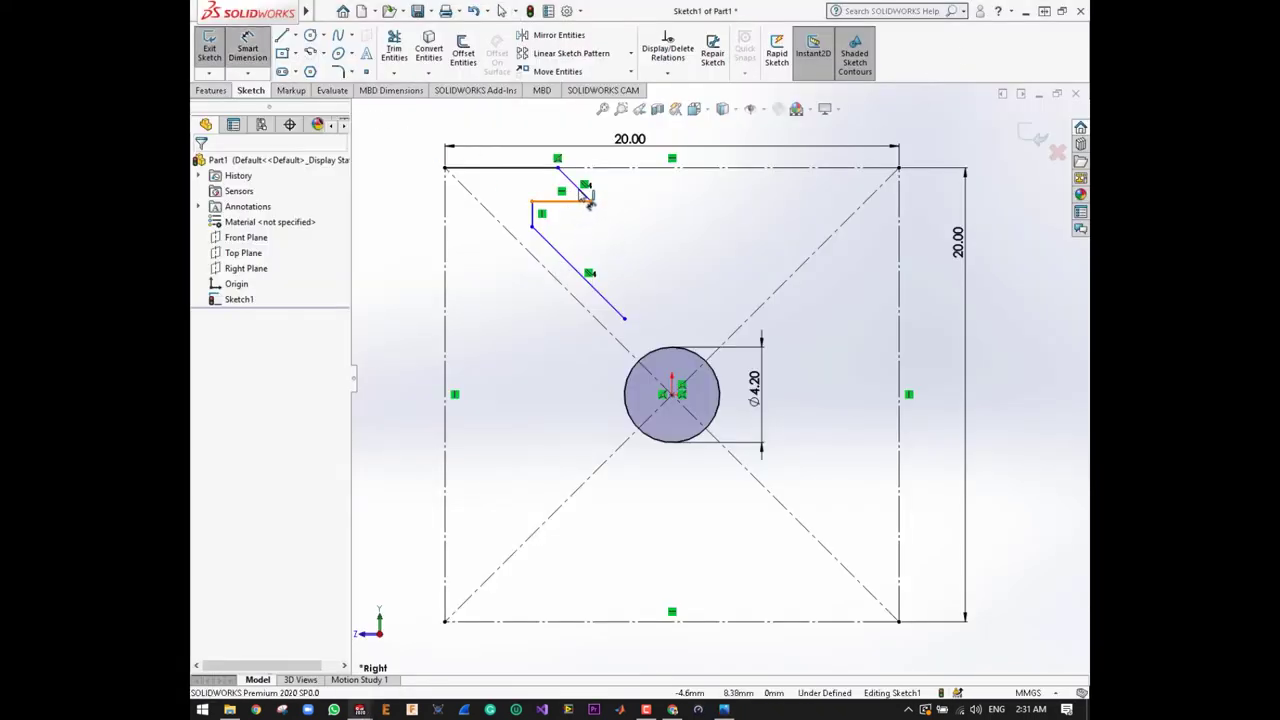
click(587, 198)
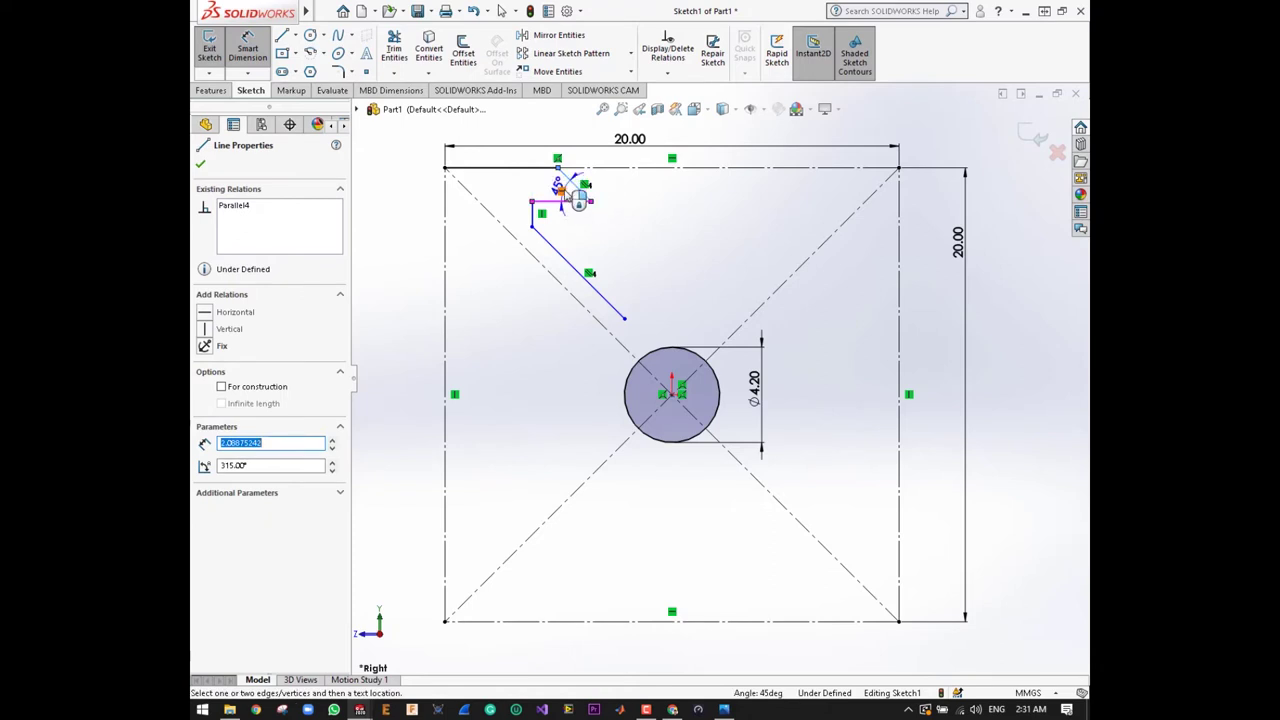
click(572, 200)
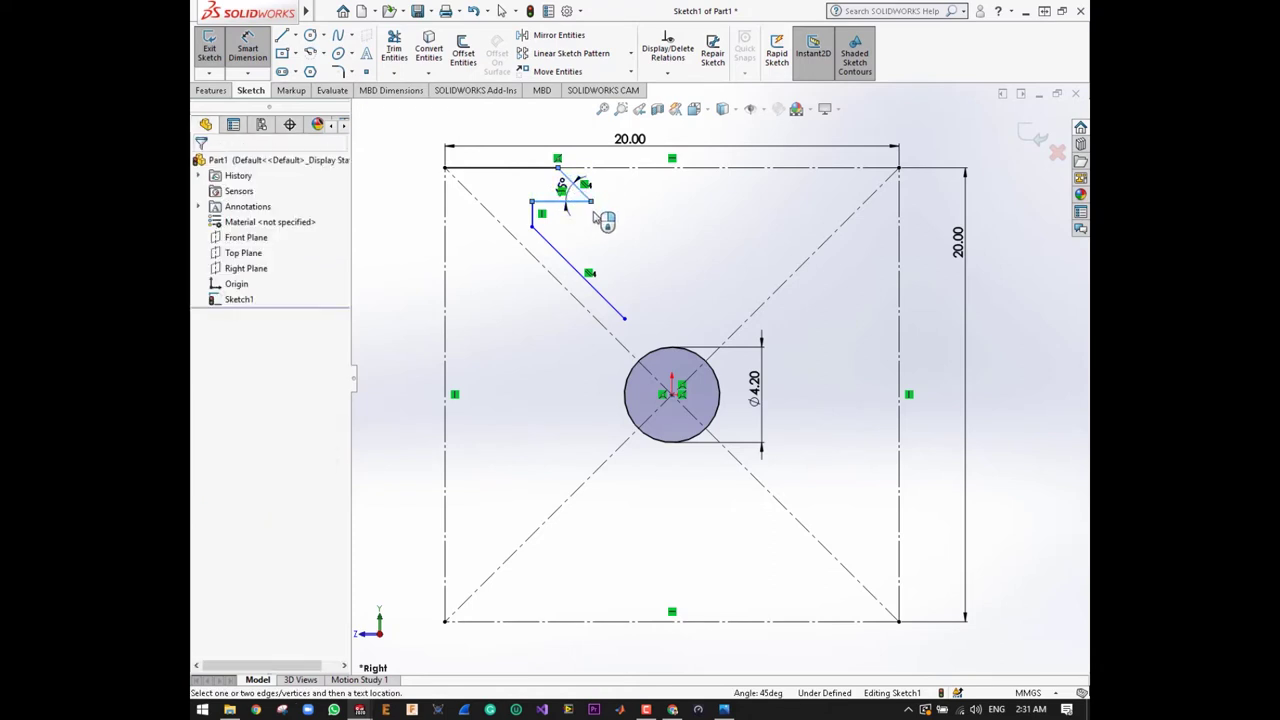
click(598, 225)
click(589, 218)
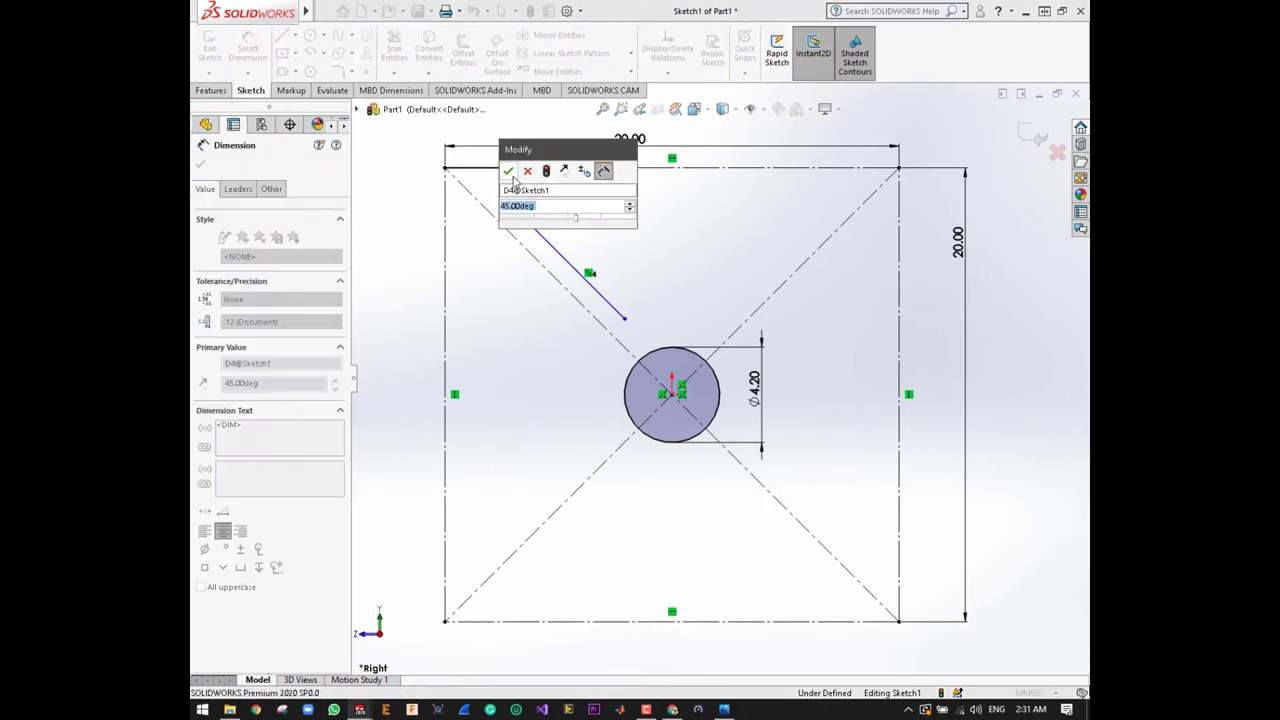
key(Return)
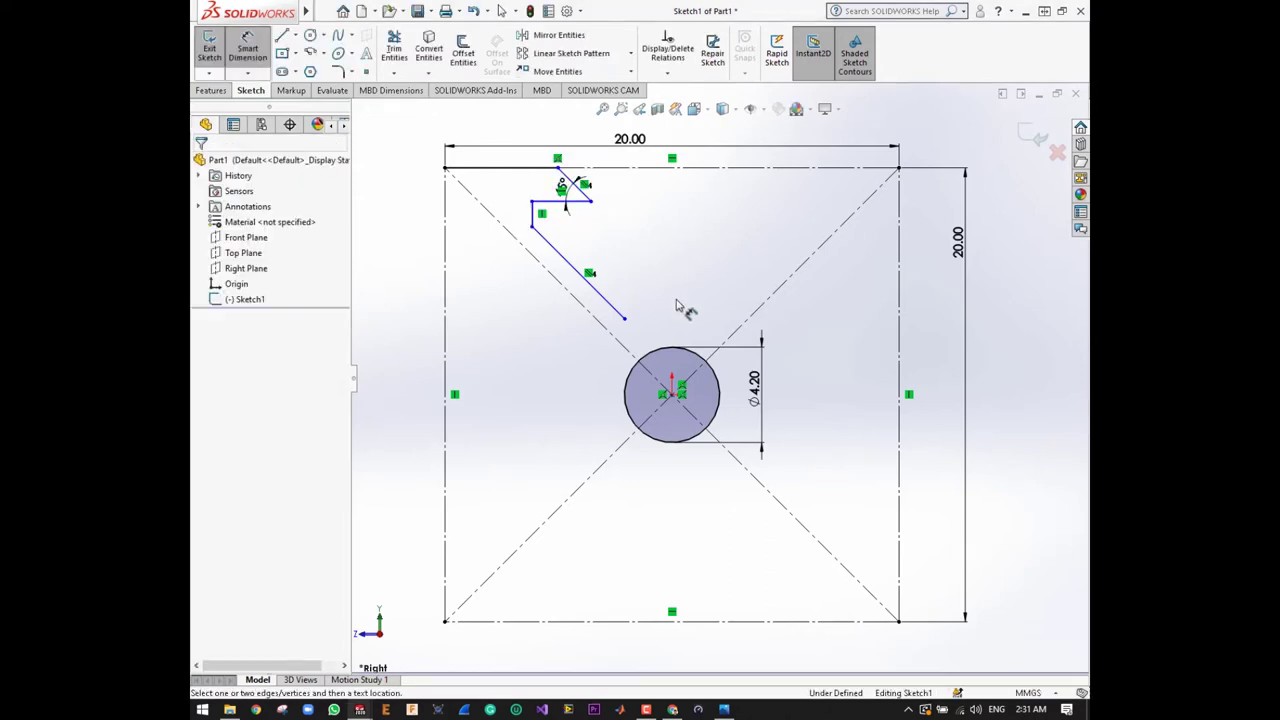
- Dimension the short slot line 1.80 mm below the square's top edge, per the reference drawing
click(725, 710)
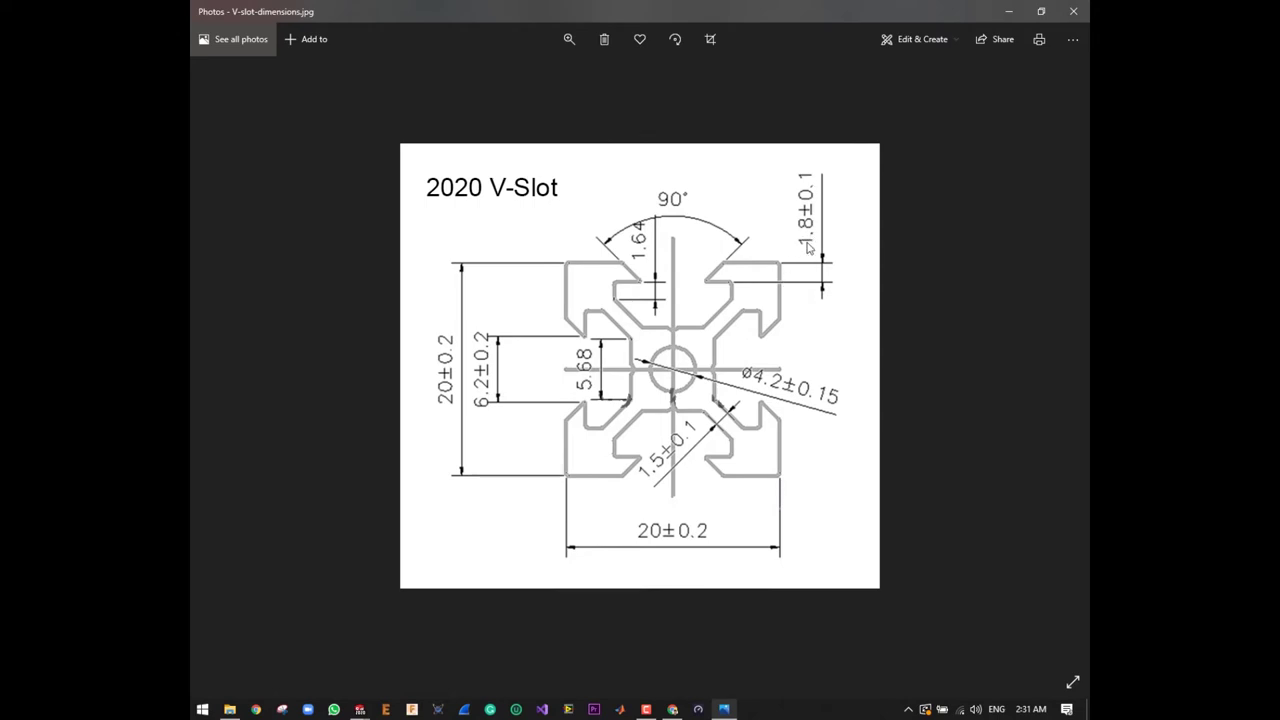
click(725, 710)
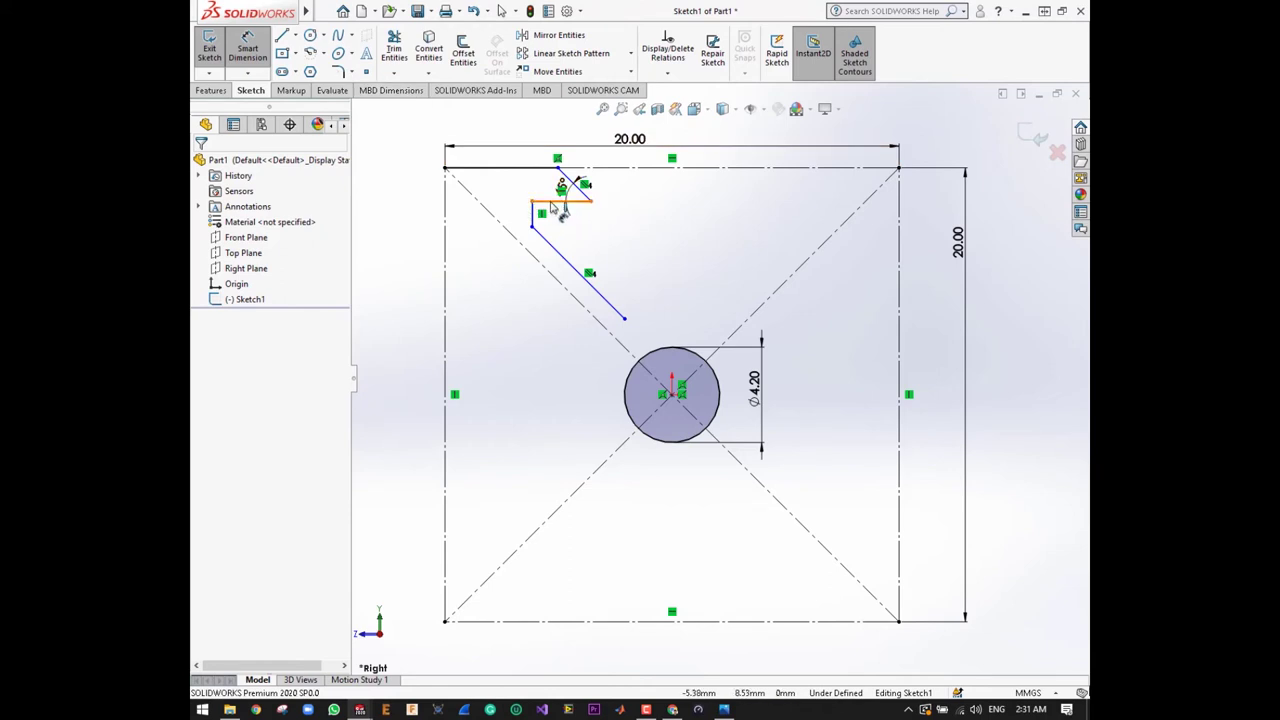
click(545, 198)
click(540, 168)
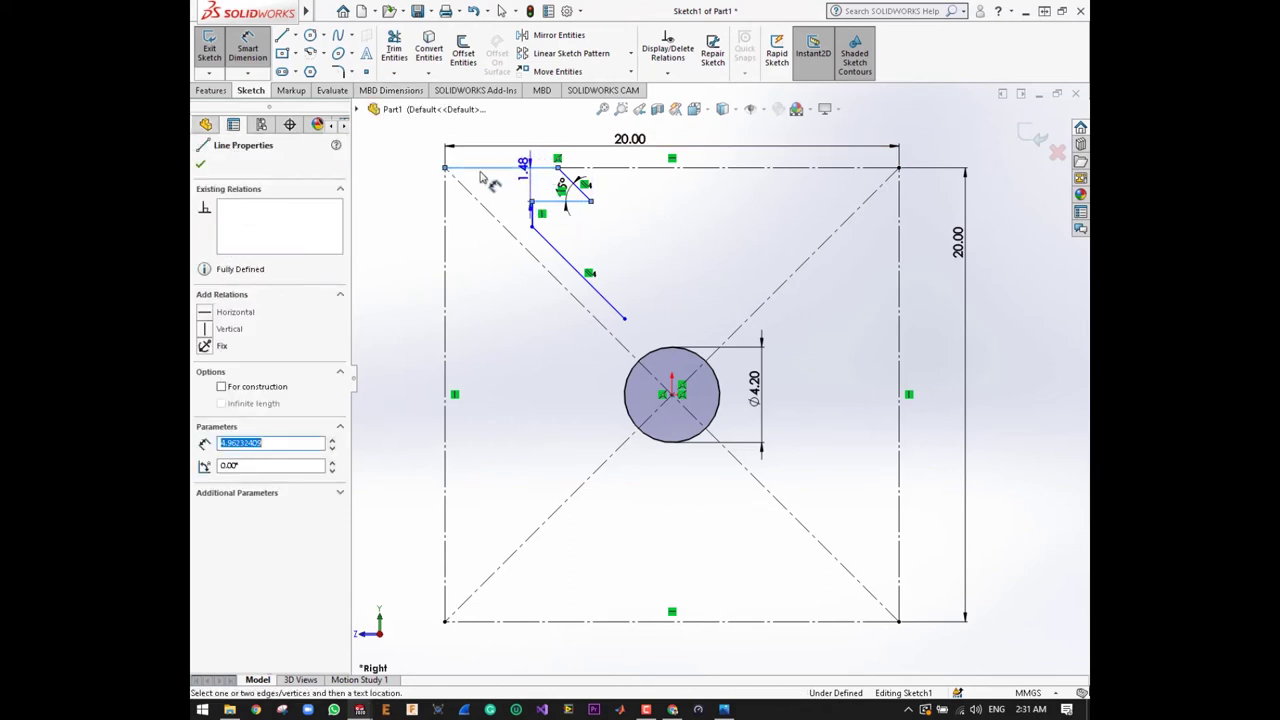
click(396, 188)
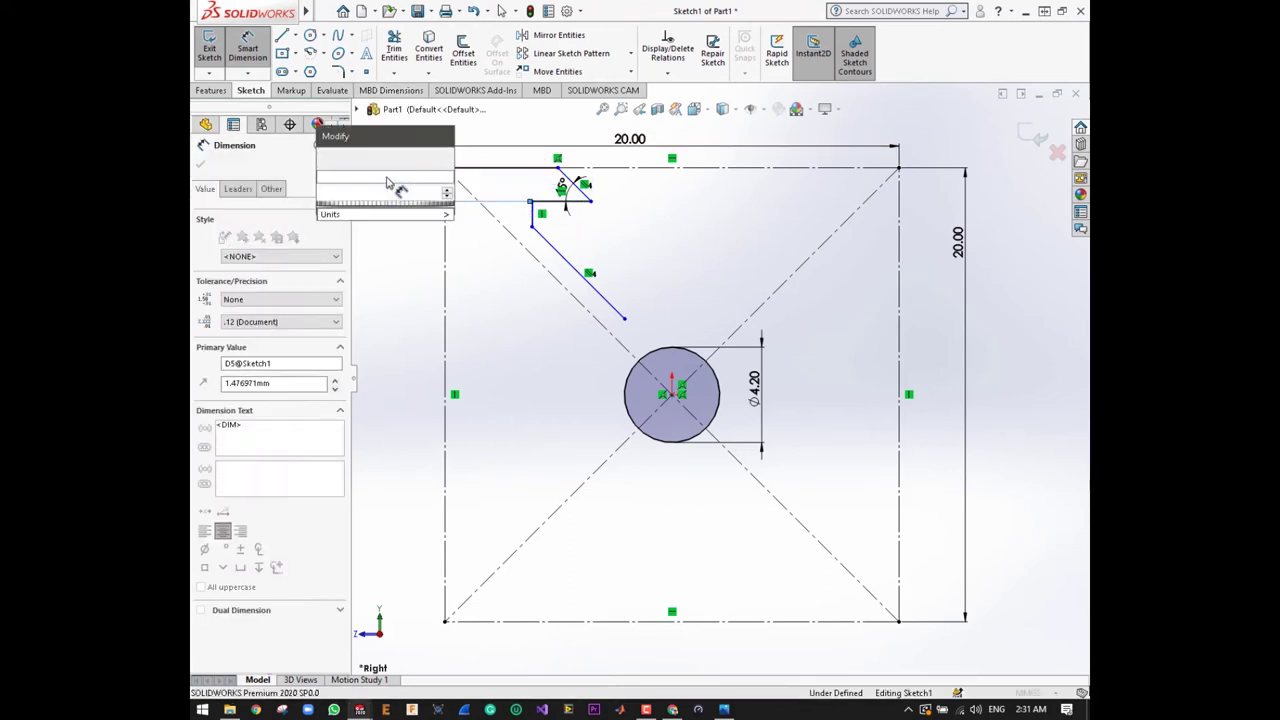
text(1.8)
key(Return)
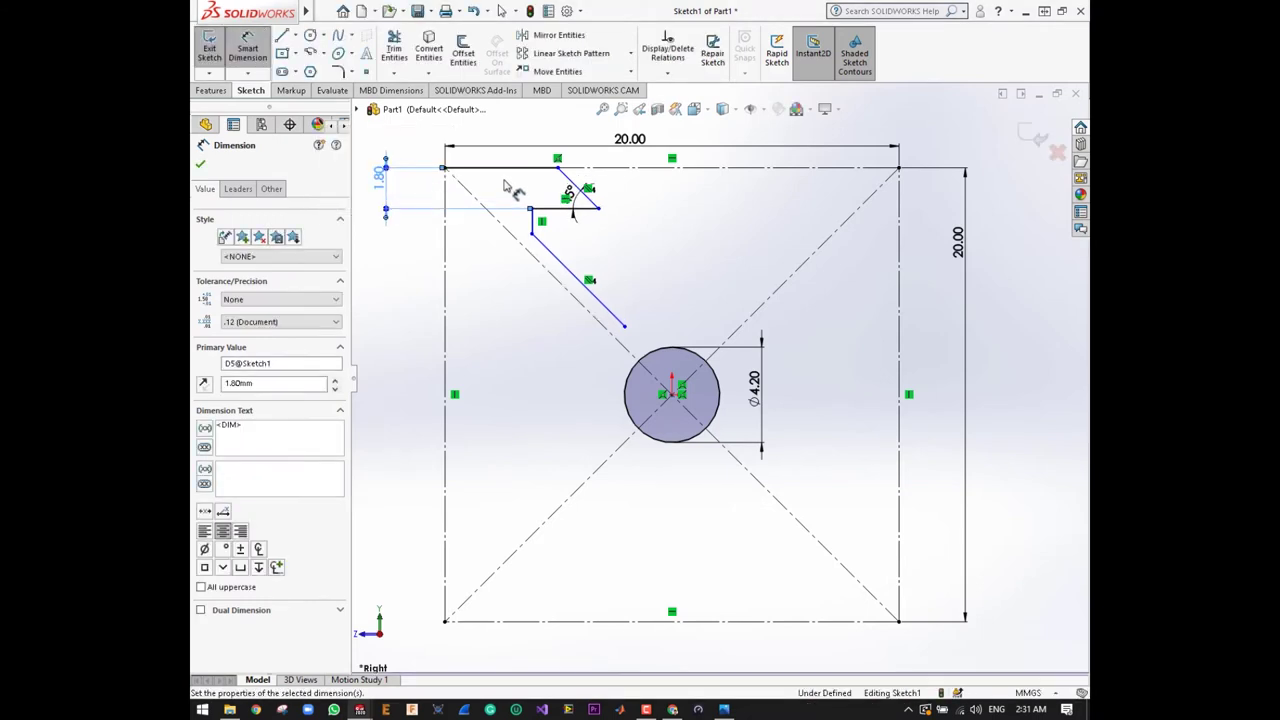
click(418, 155)
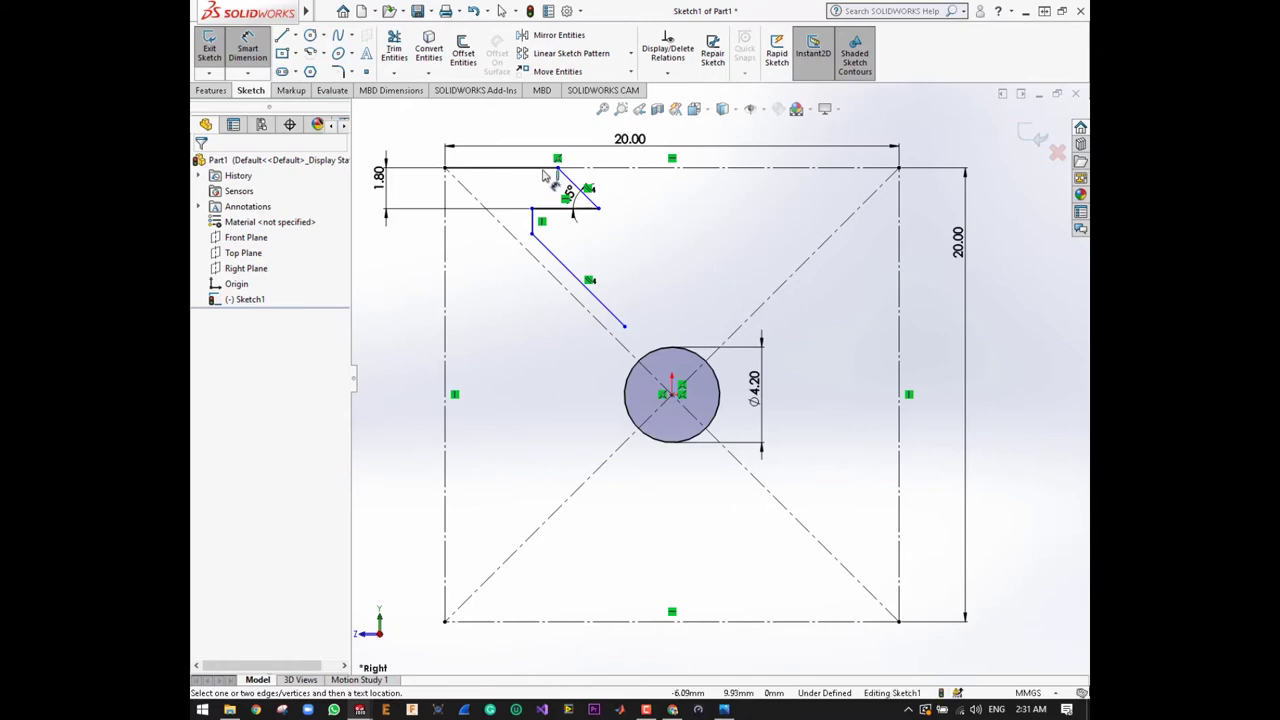
click(488, 169)
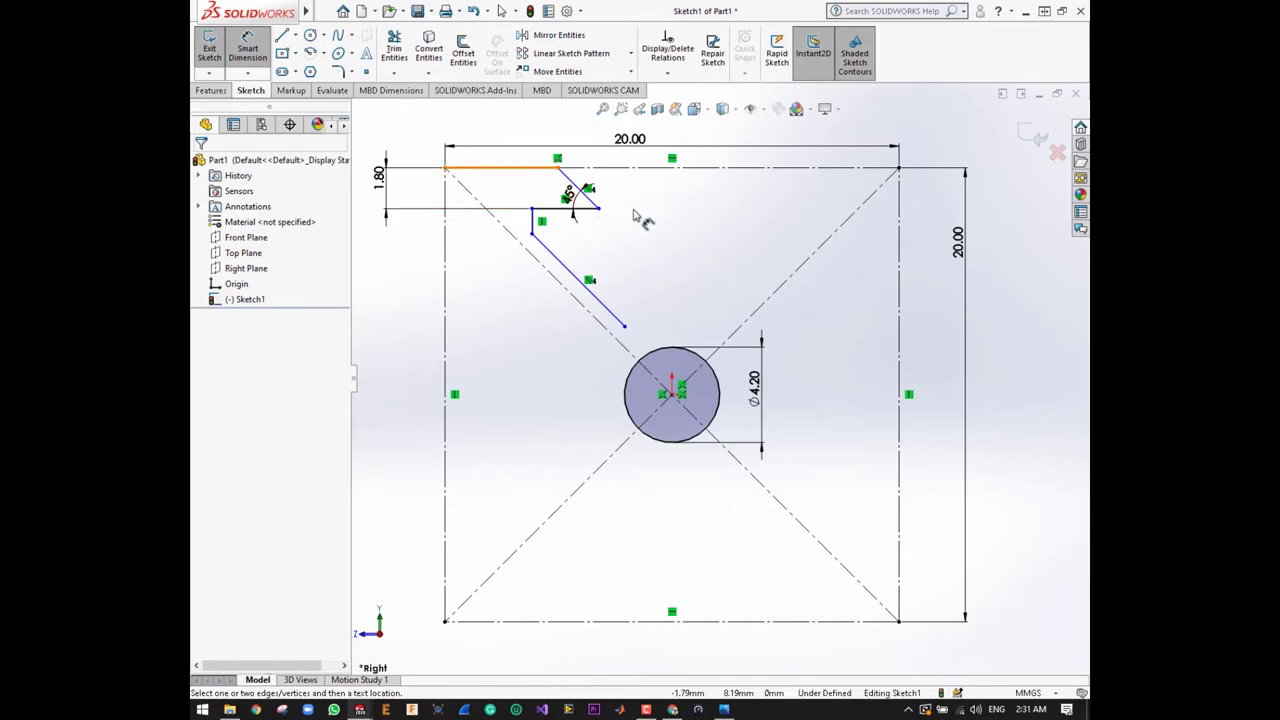
key(Escape)
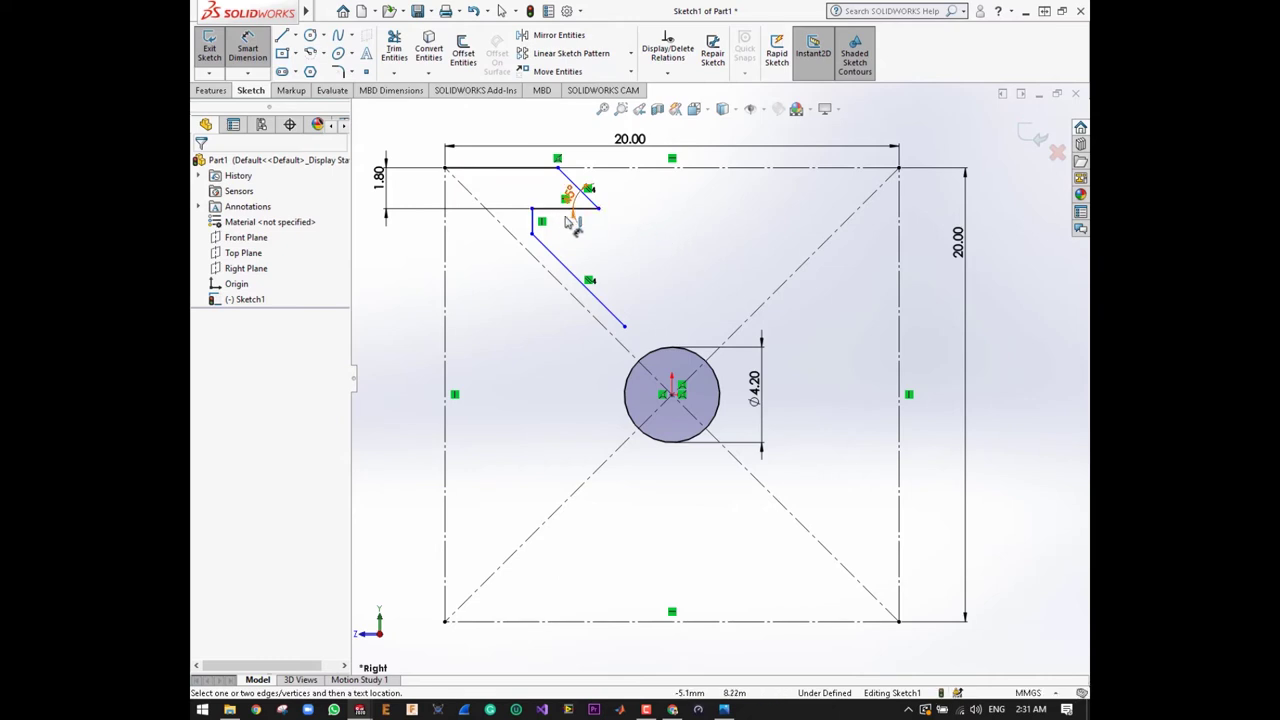
- Draw a vertical construction centerline from the bore centre up to the square's top edge
click(565, 38)
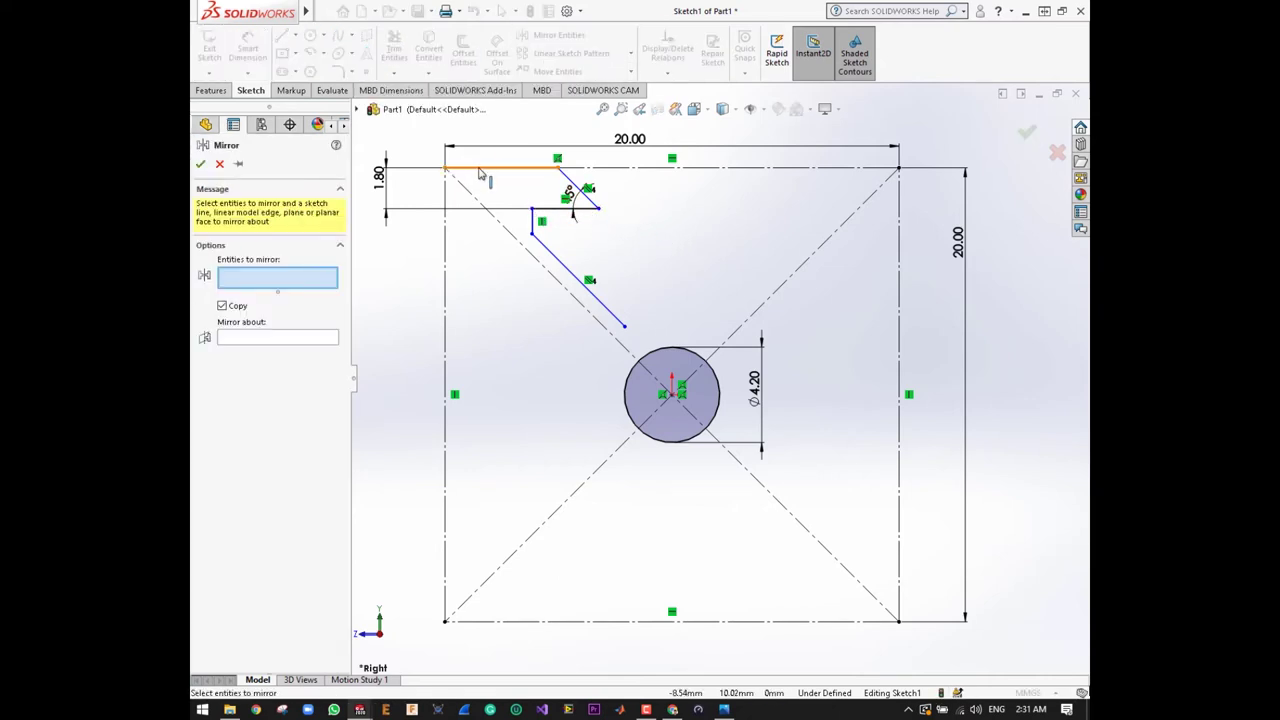
key(Escape)
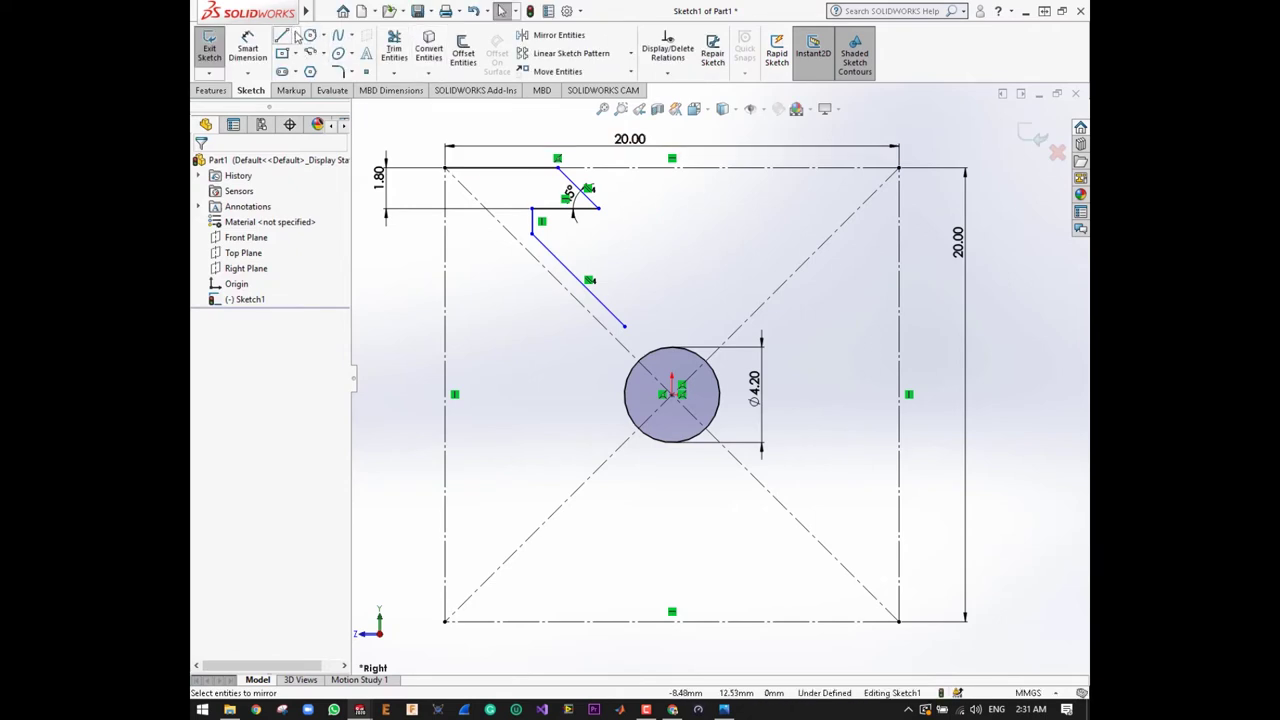
click(296, 37)
click(315, 69)
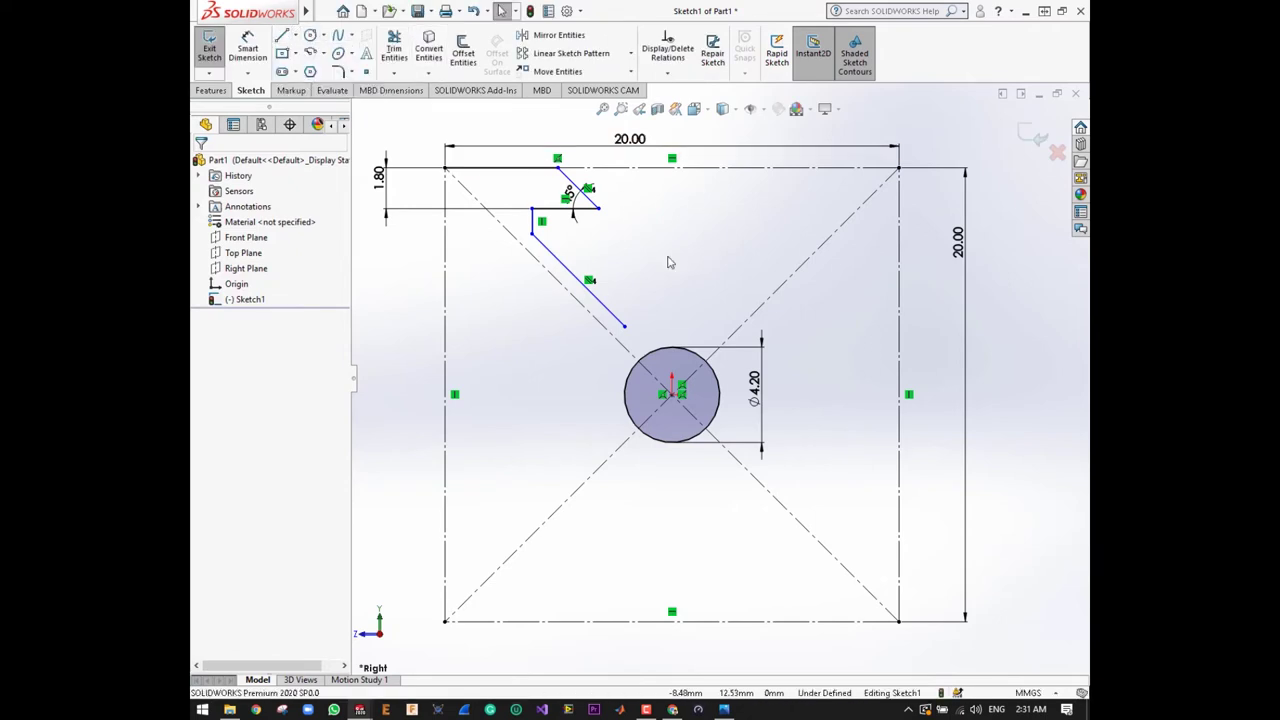
click(672, 394)
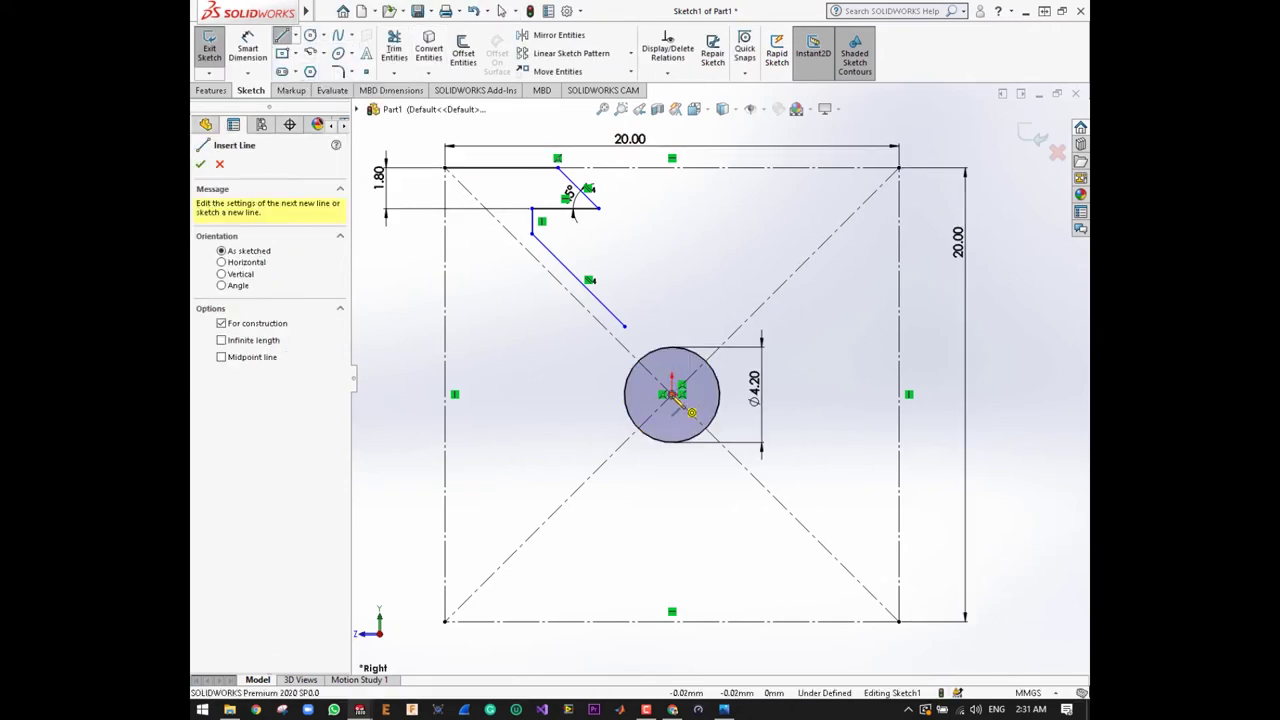
click(672, 168)
key(Escape)
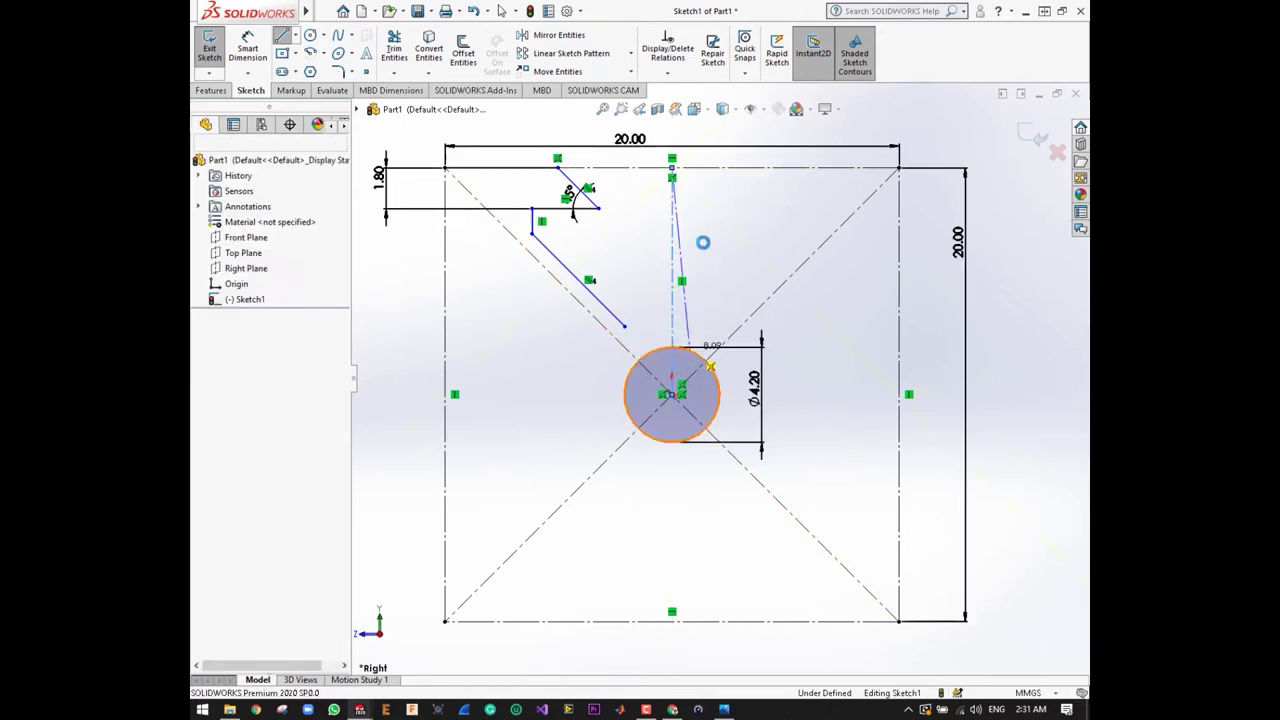
- Draw a horizontal construction centerline from the bore centre to the right edge's midpoint
click(296, 35)
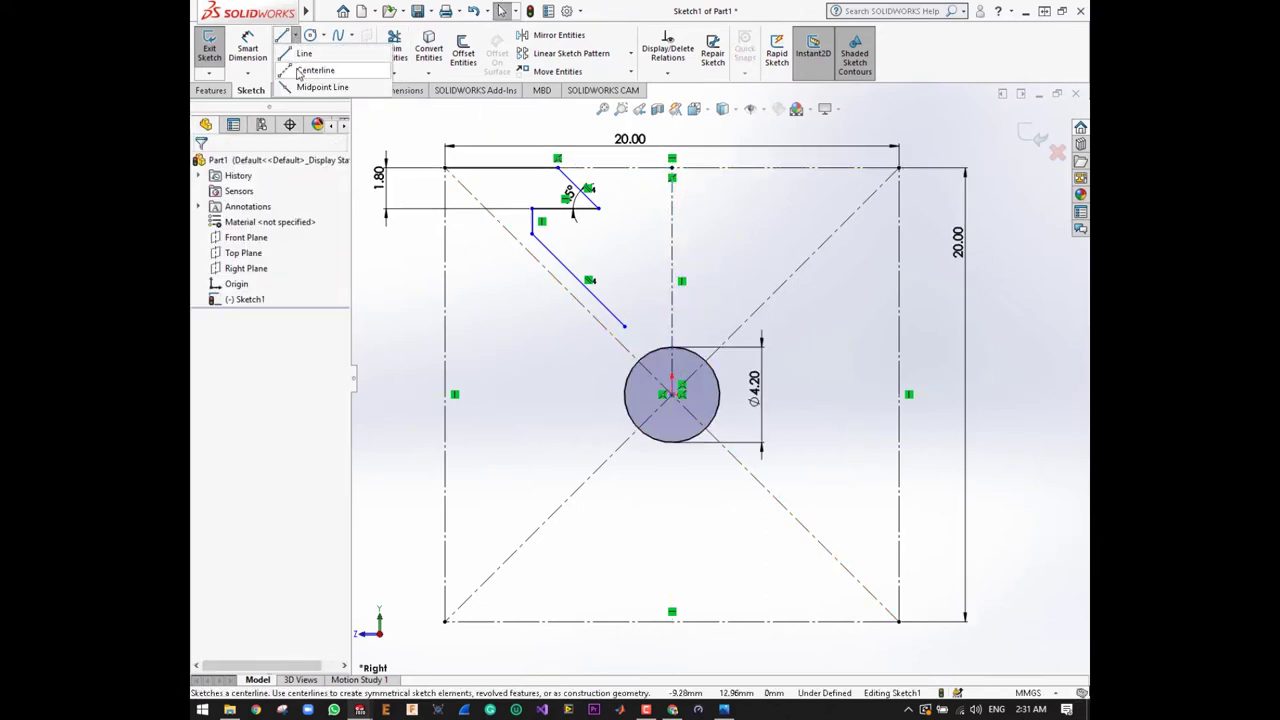
click(303, 69)
click(672, 394)
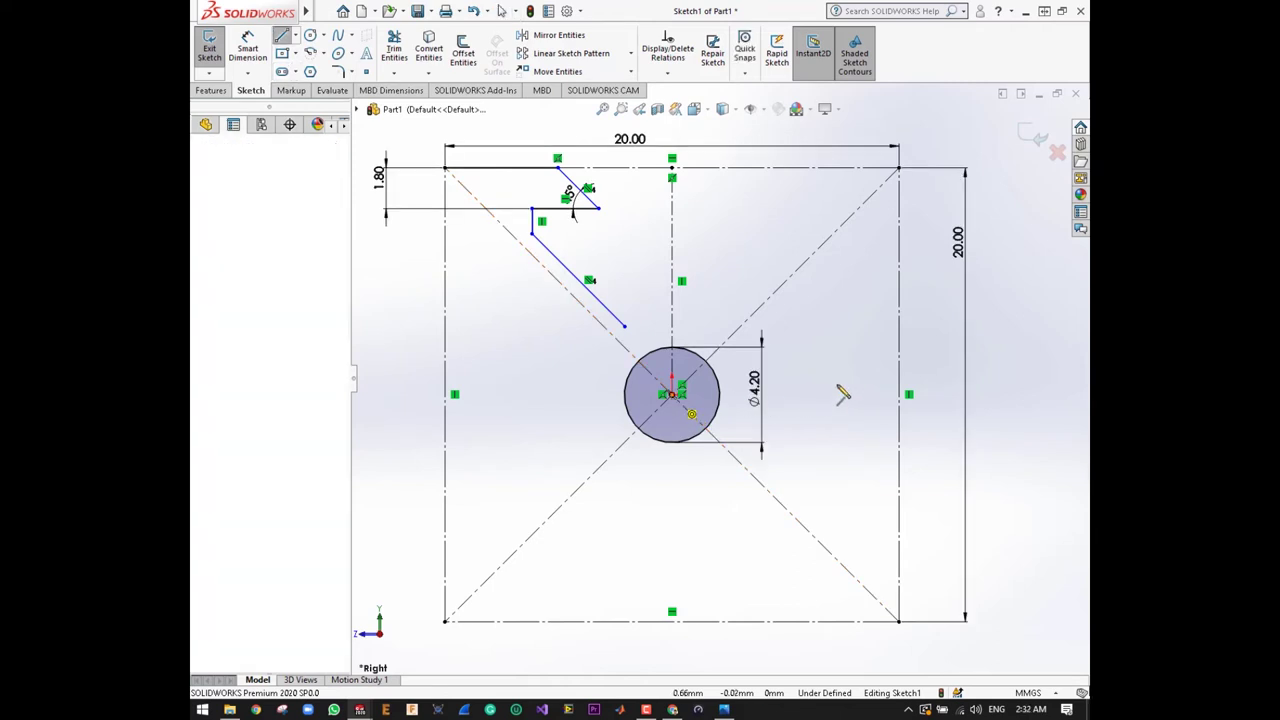
double_click(903, 395)
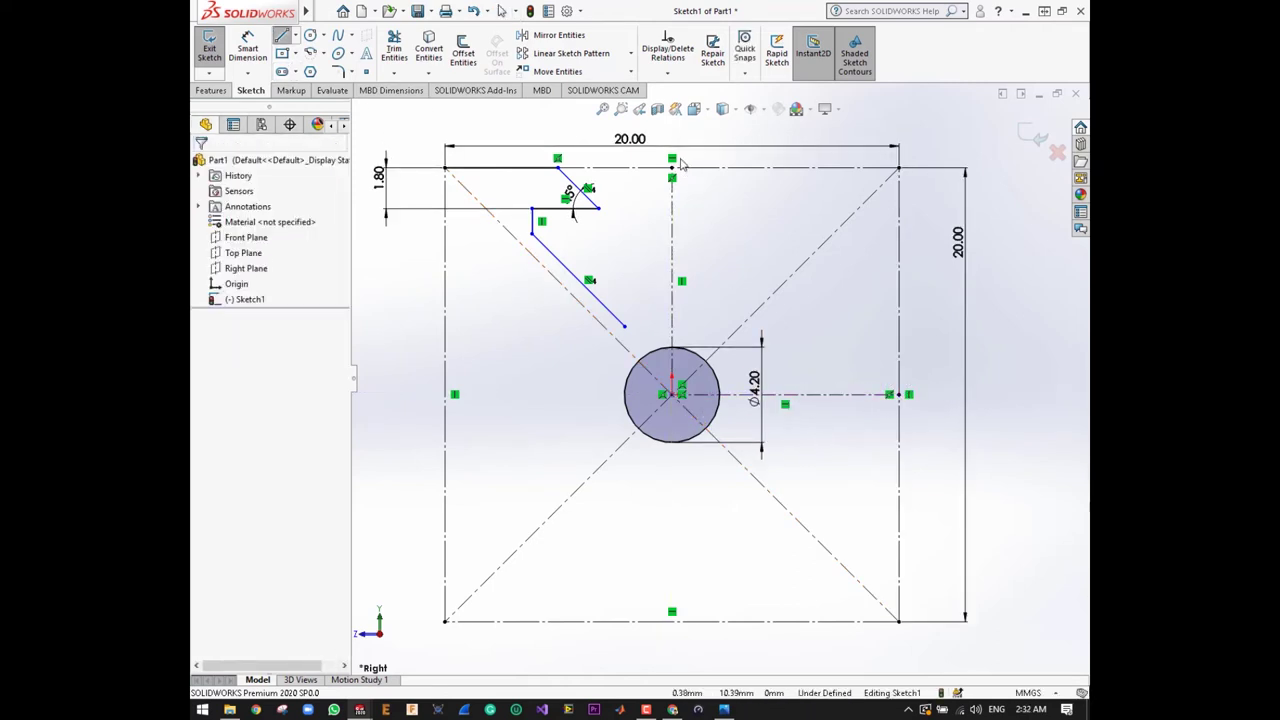
key(Escape)
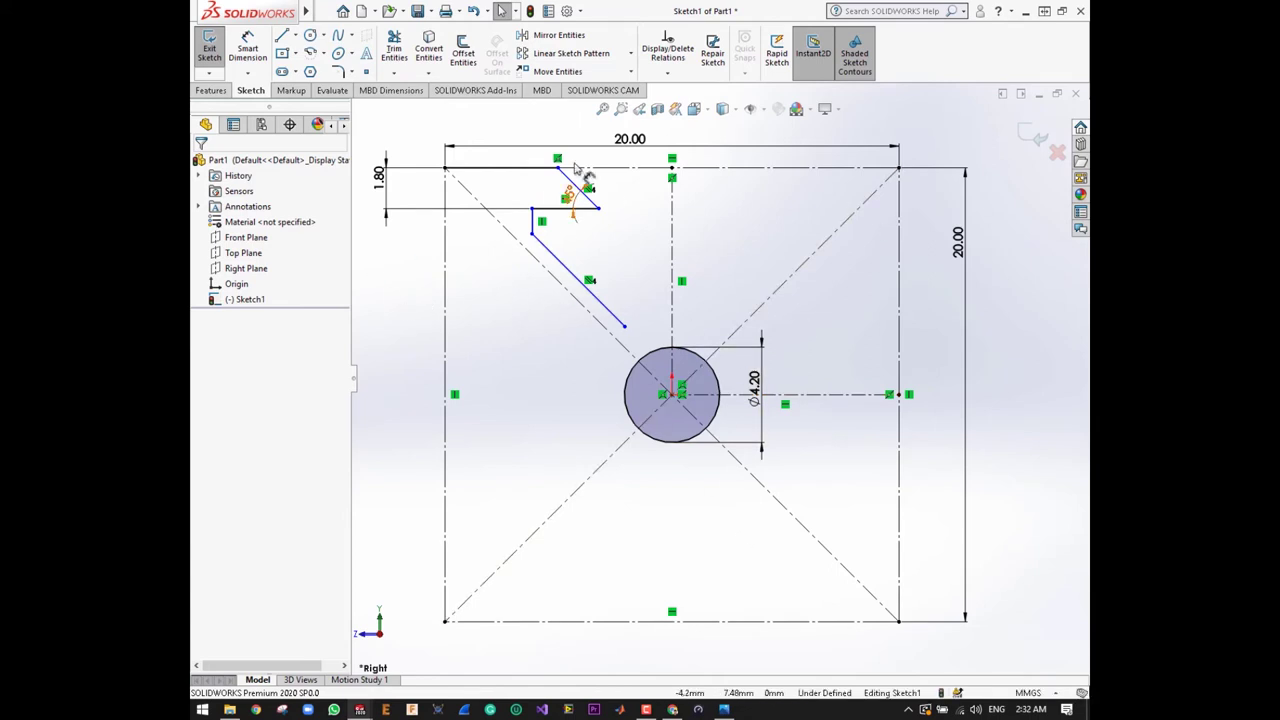
- Mirror the five top-left slot lines (top edge, two diagonals, short horizontal, vertical) about the vertical centerline
click(555, 38)
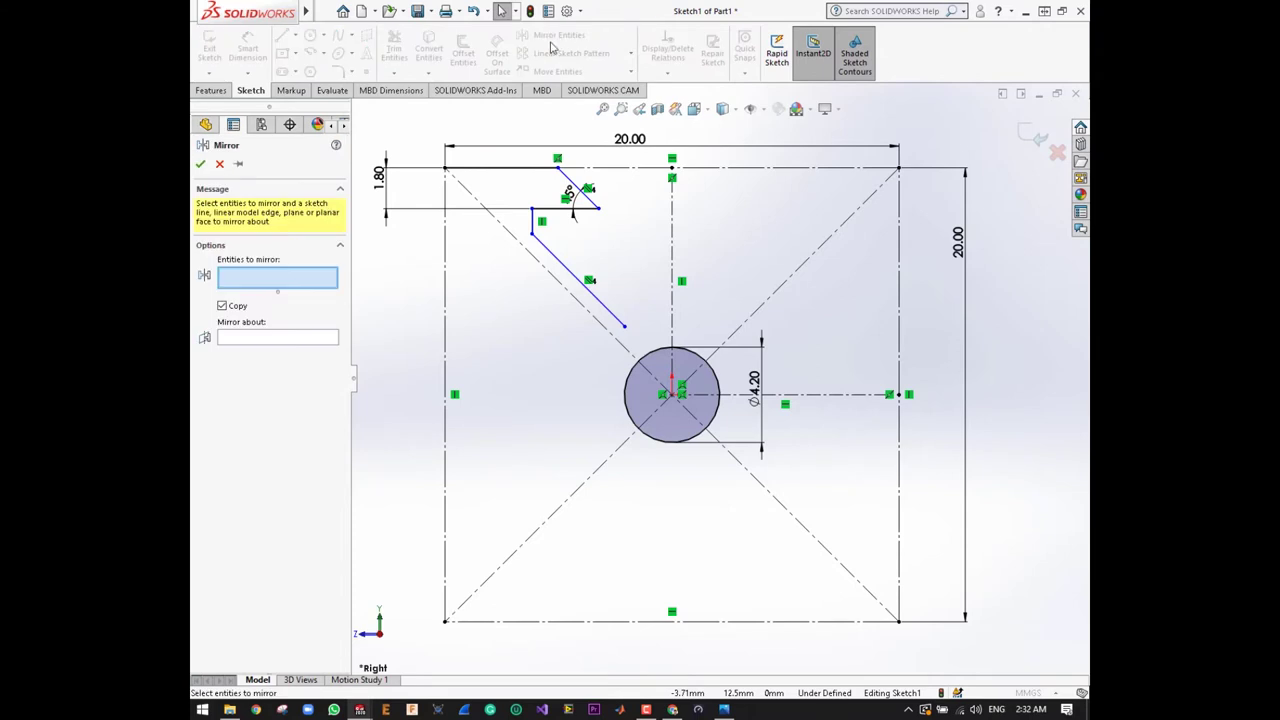
click(526, 175)
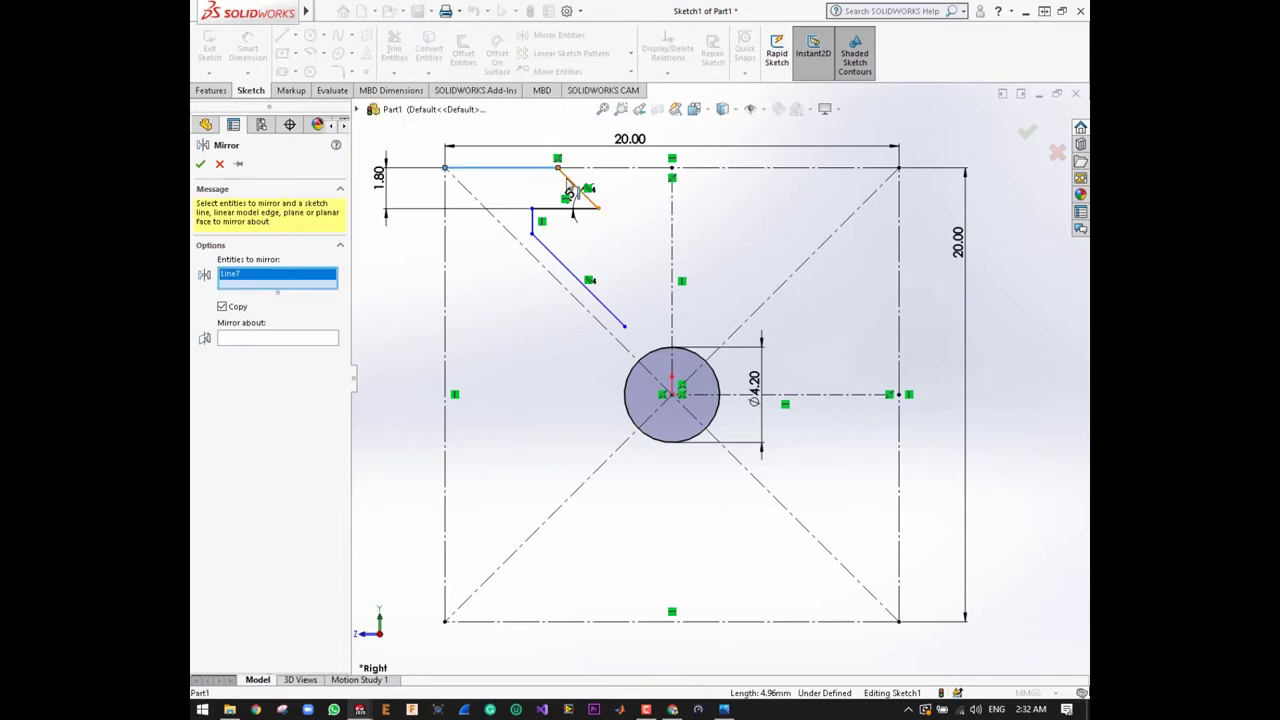
click(570, 182)
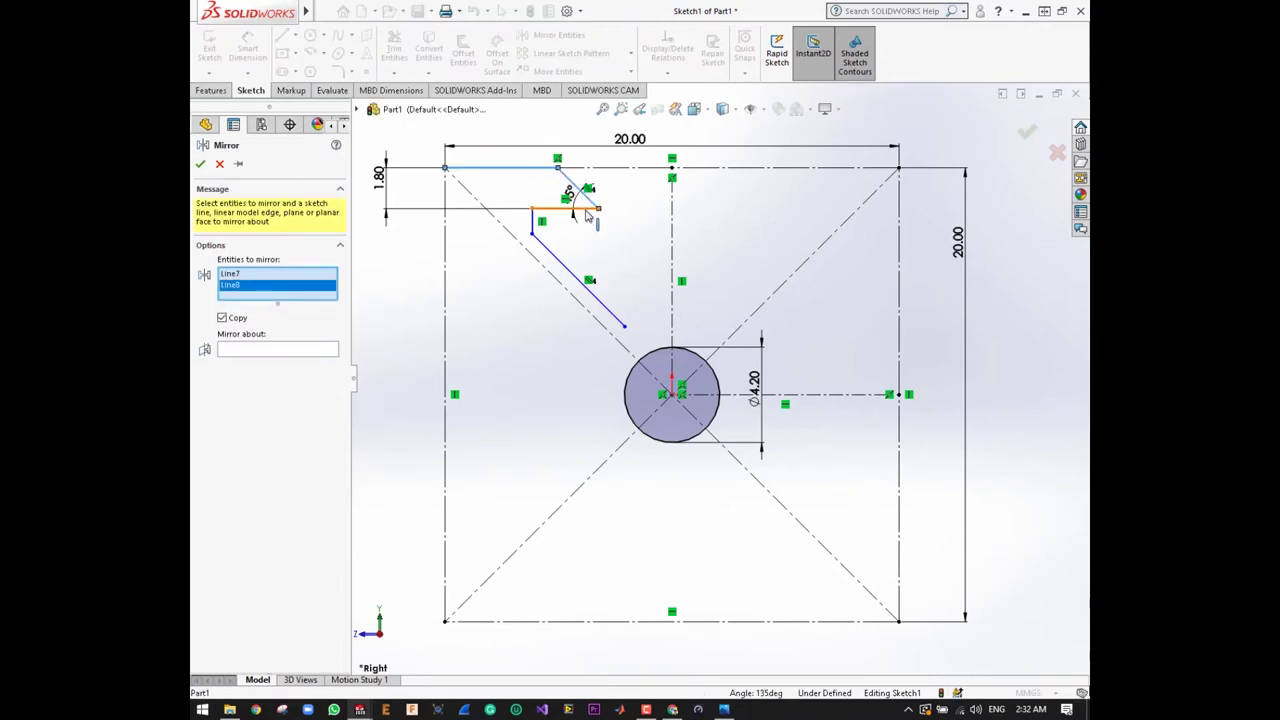
click(586, 212)
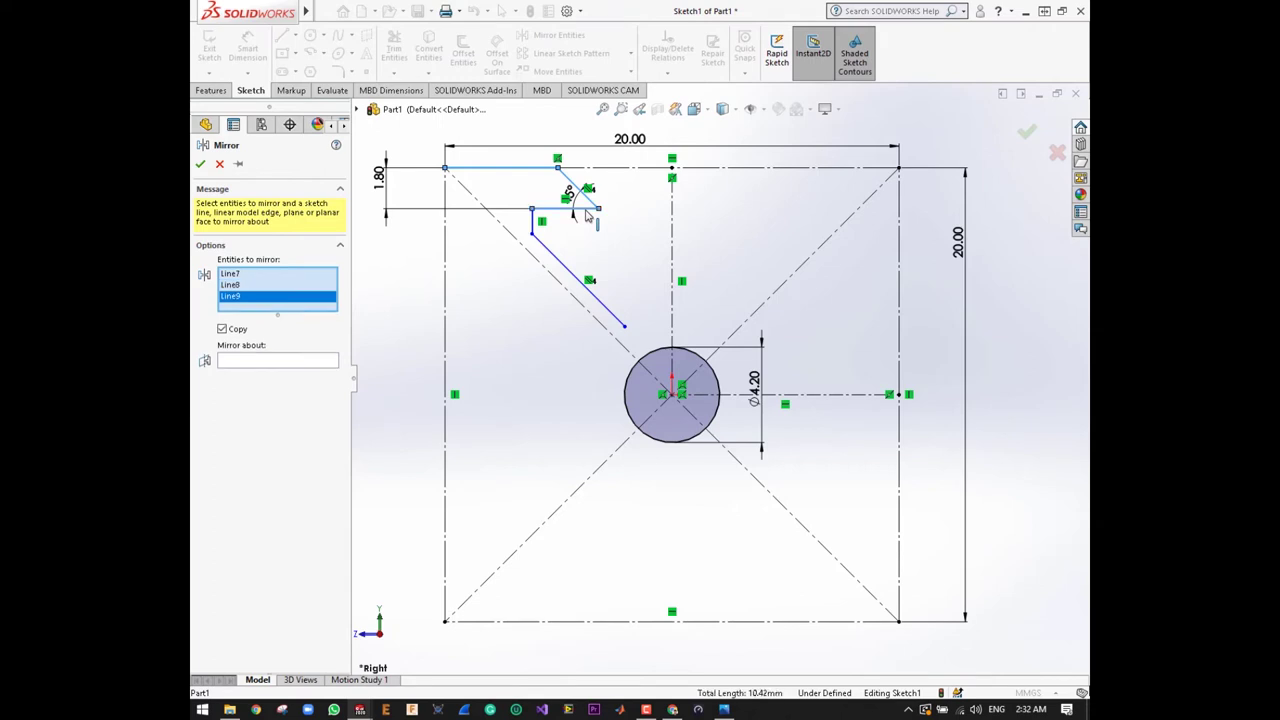
click(532, 225)
click(557, 259)
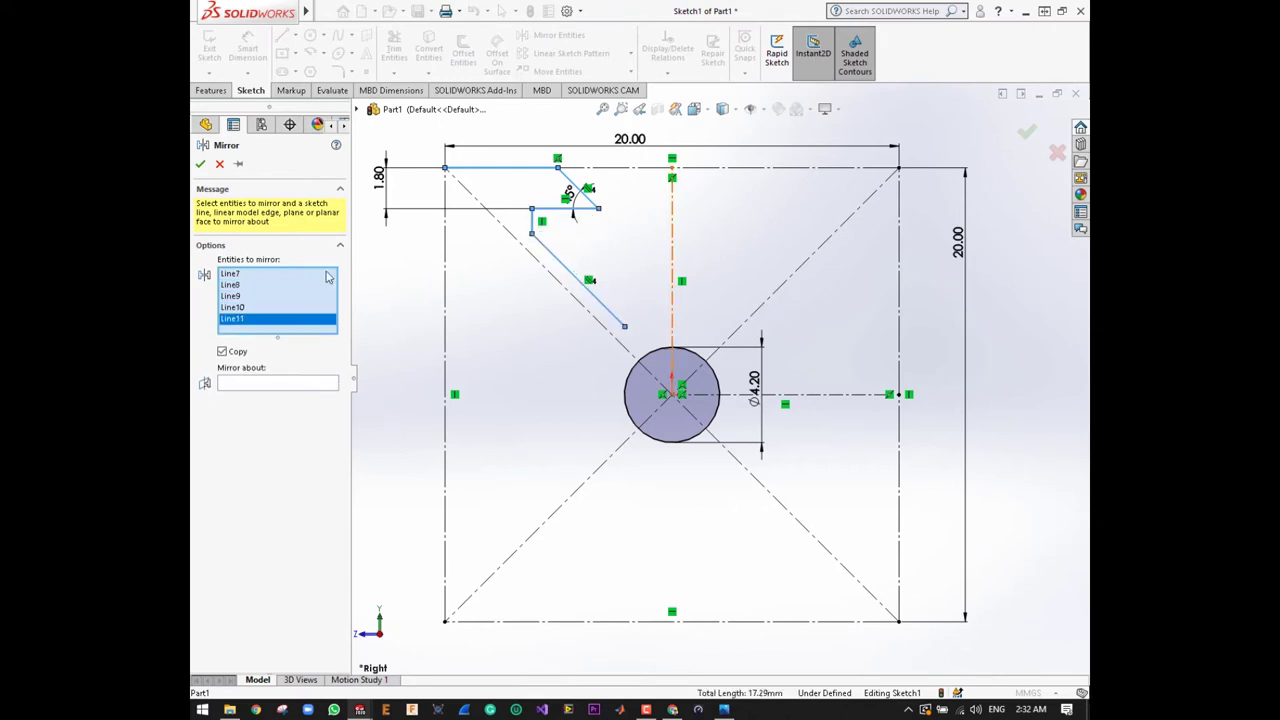
click(272, 384)
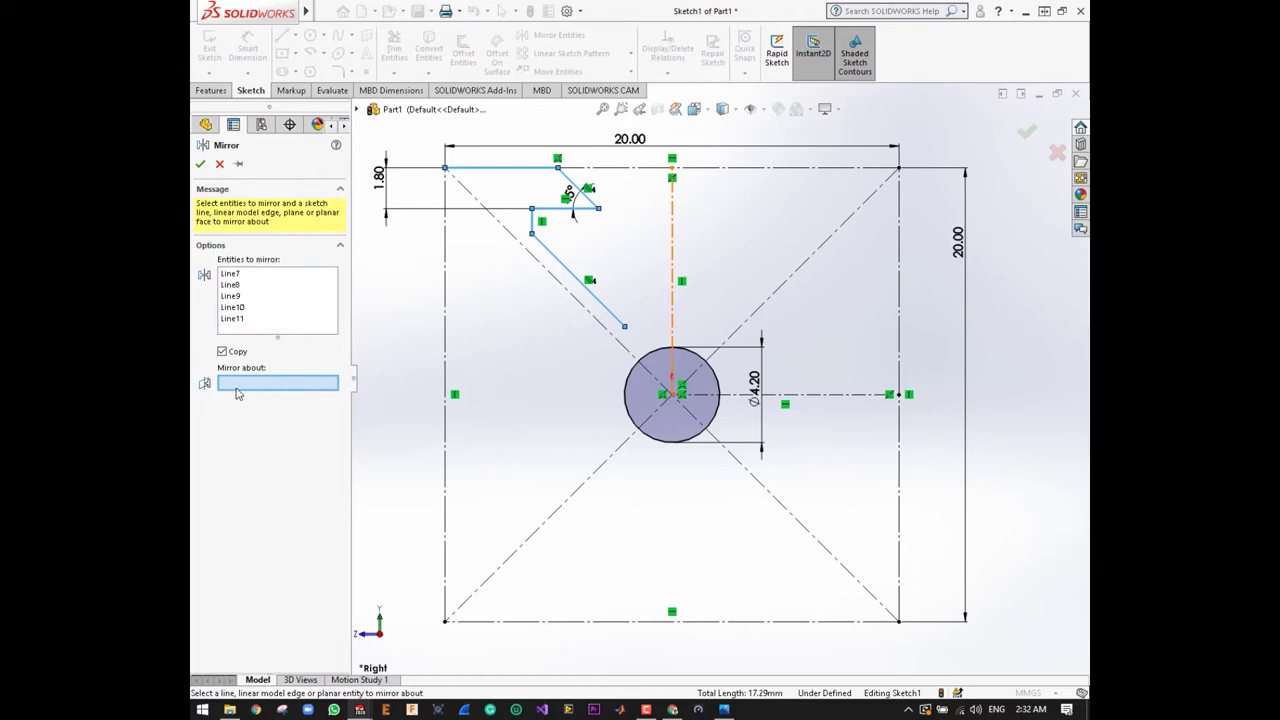
click(673, 262)
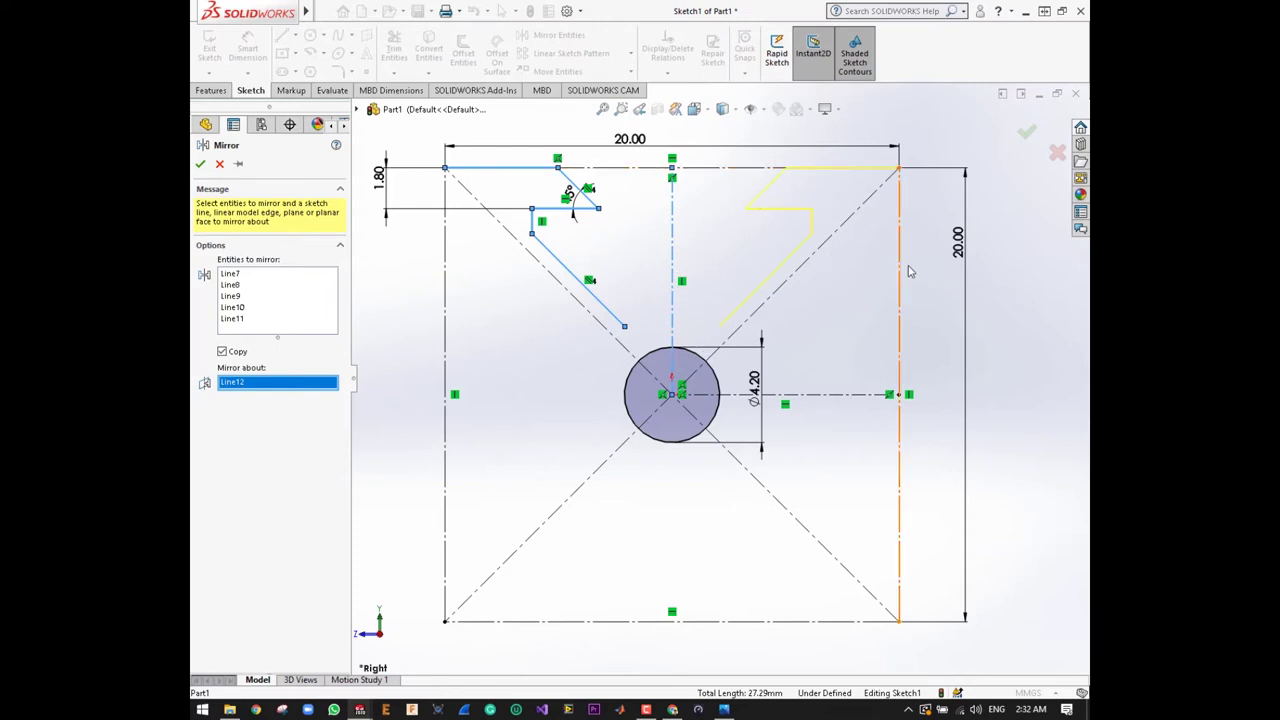
click(200, 164)
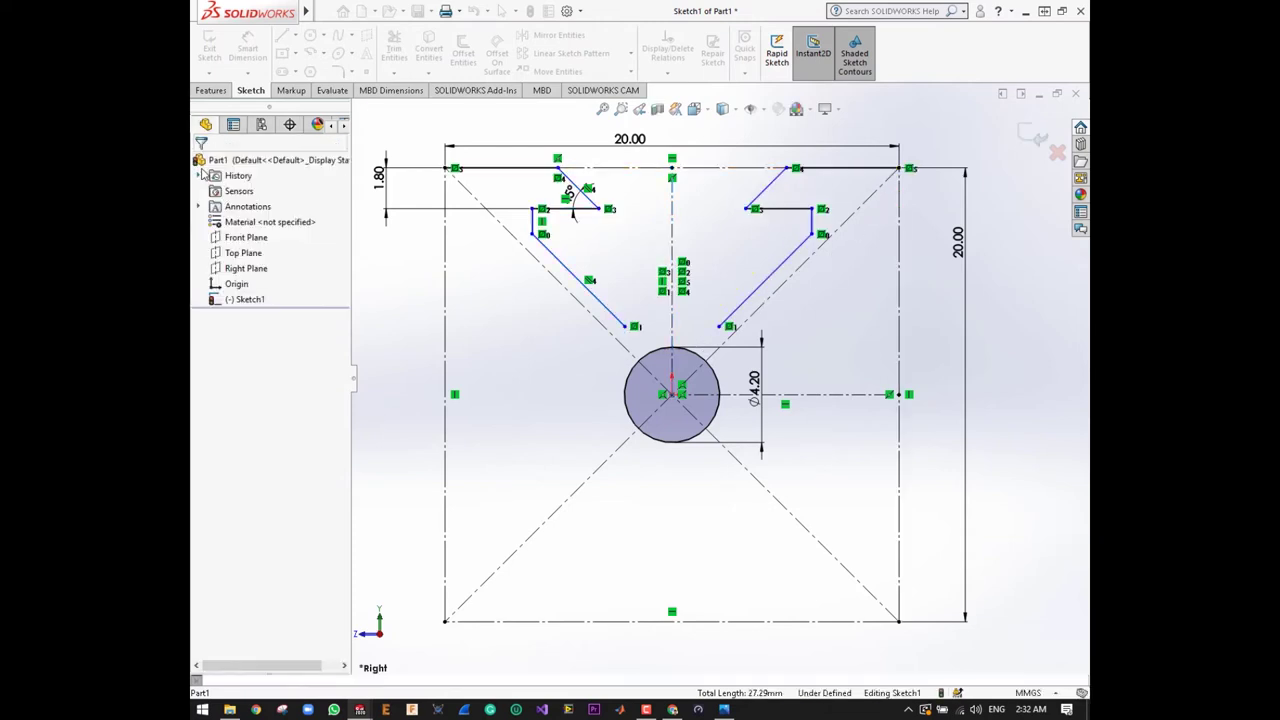
scroll(660, 338, up, 1)
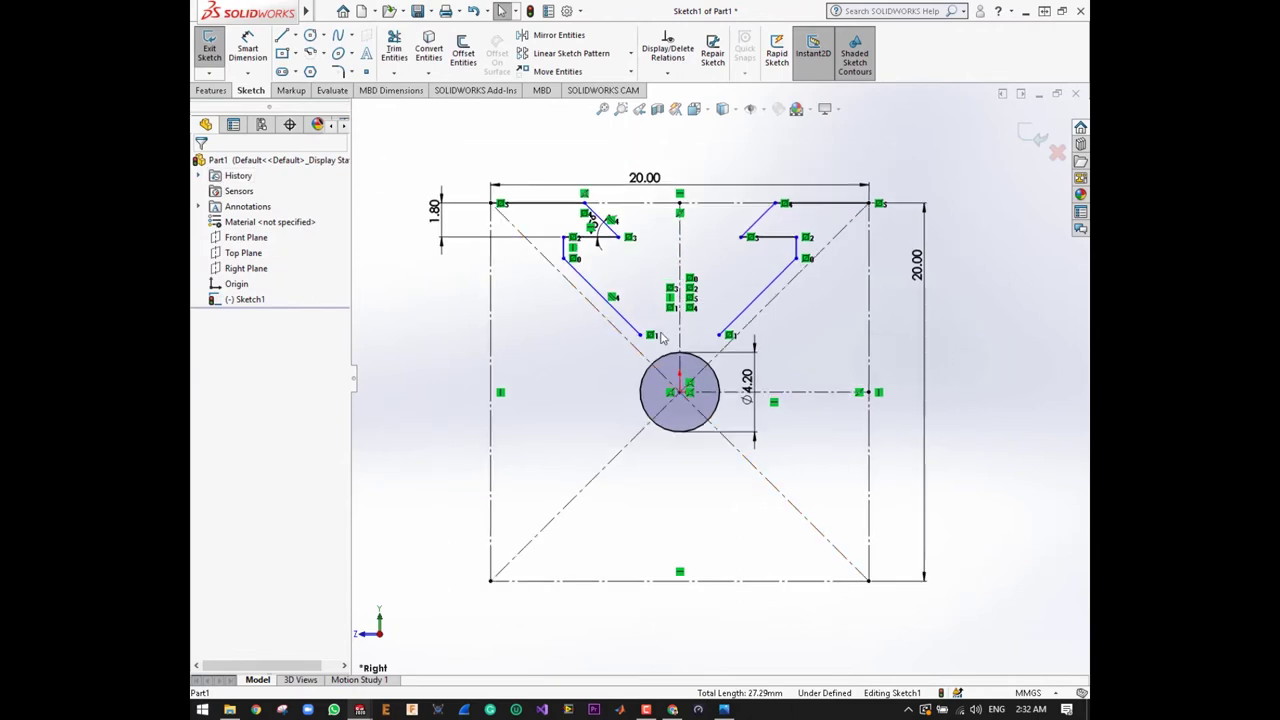
scroll(770, 215, down, 1)
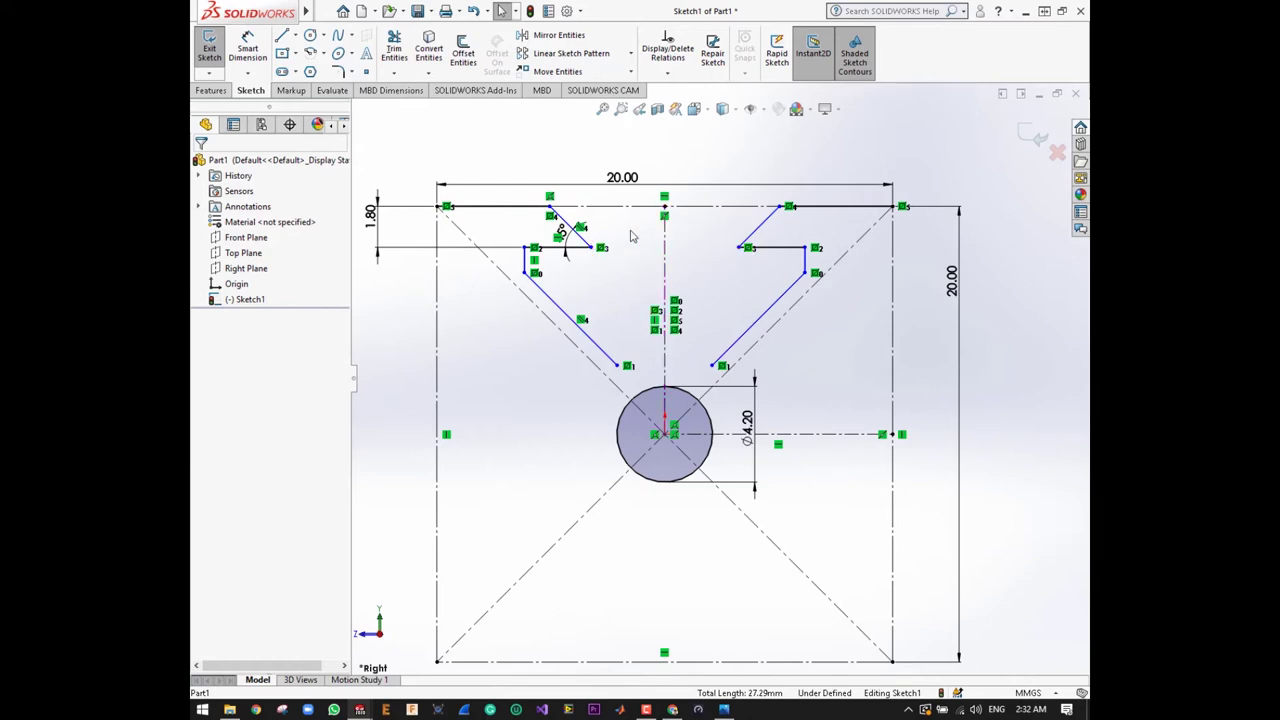
- After checking the V-slot reference drawing, dimension the slot opening width at 6.20
key(m)
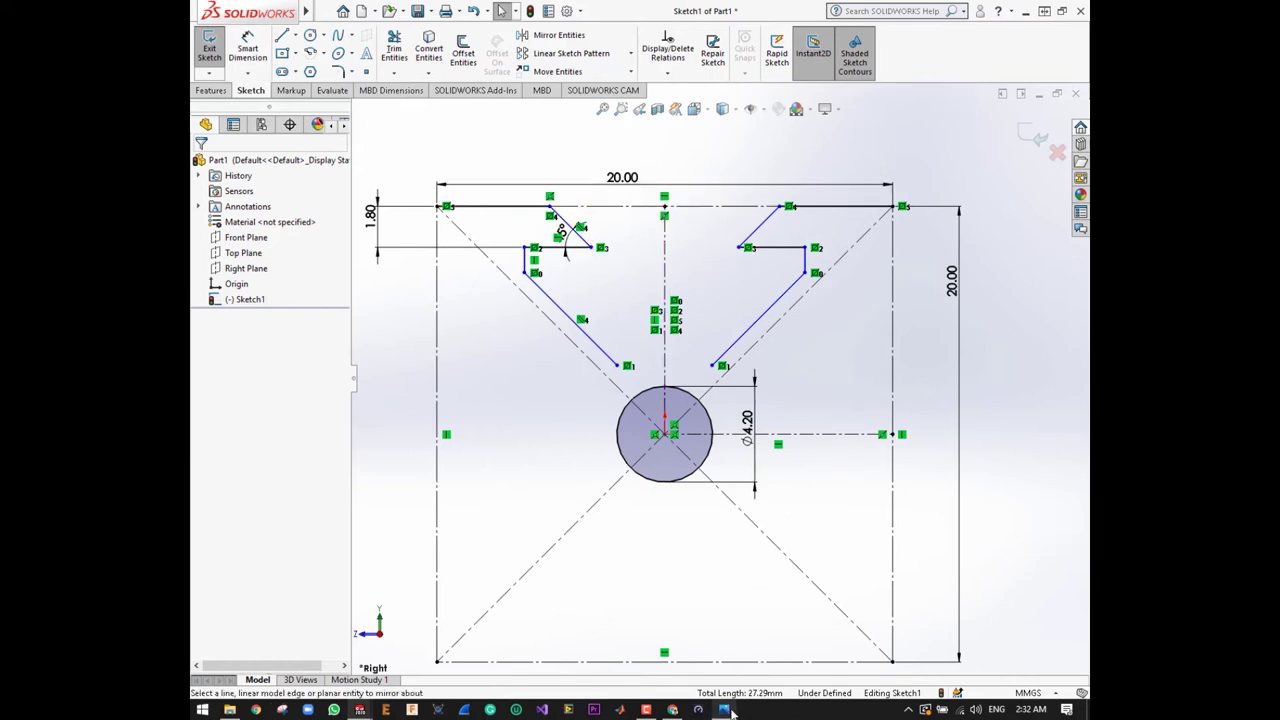
click(726, 710)
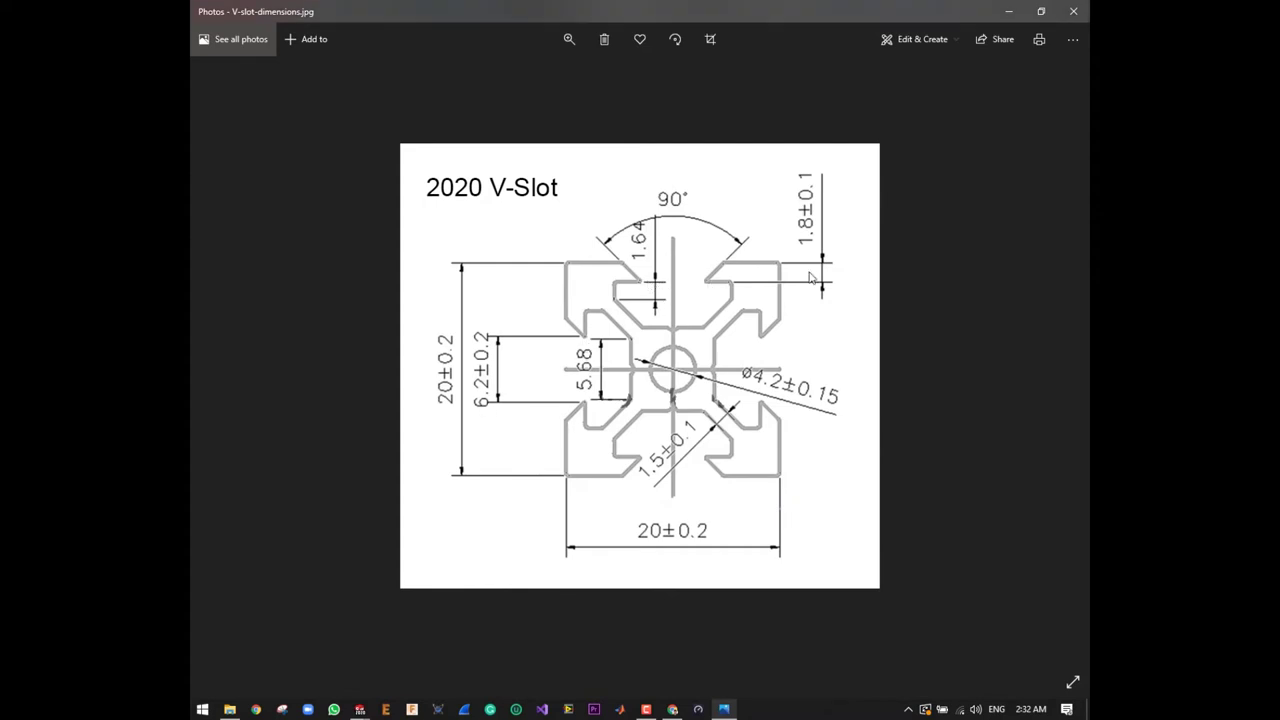
click(1009, 11)
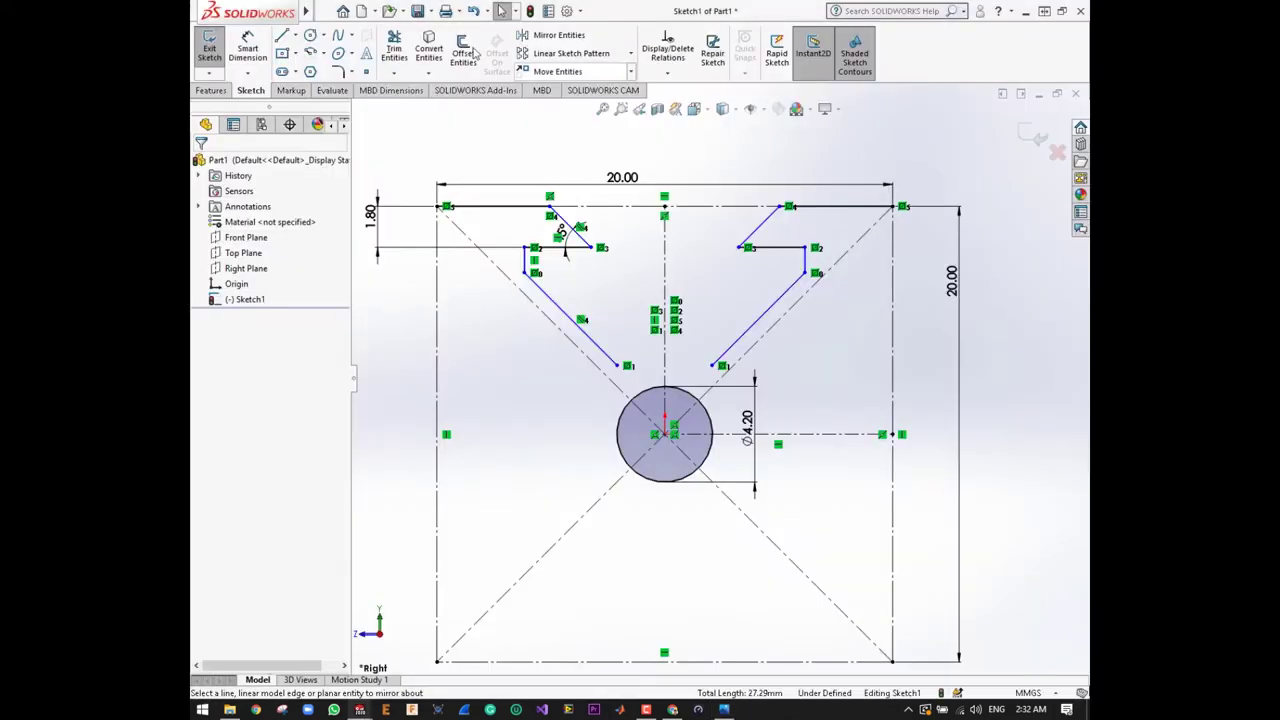
click(247, 48)
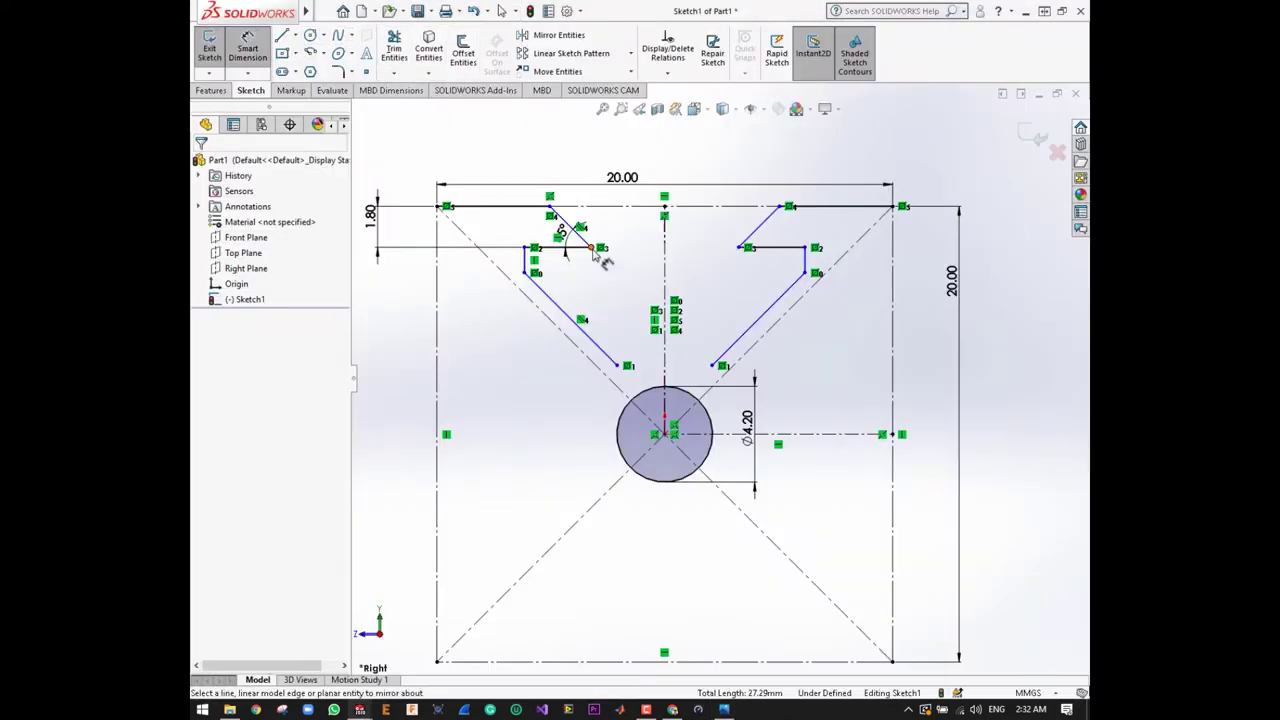
click(741, 248)
click(591, 247)
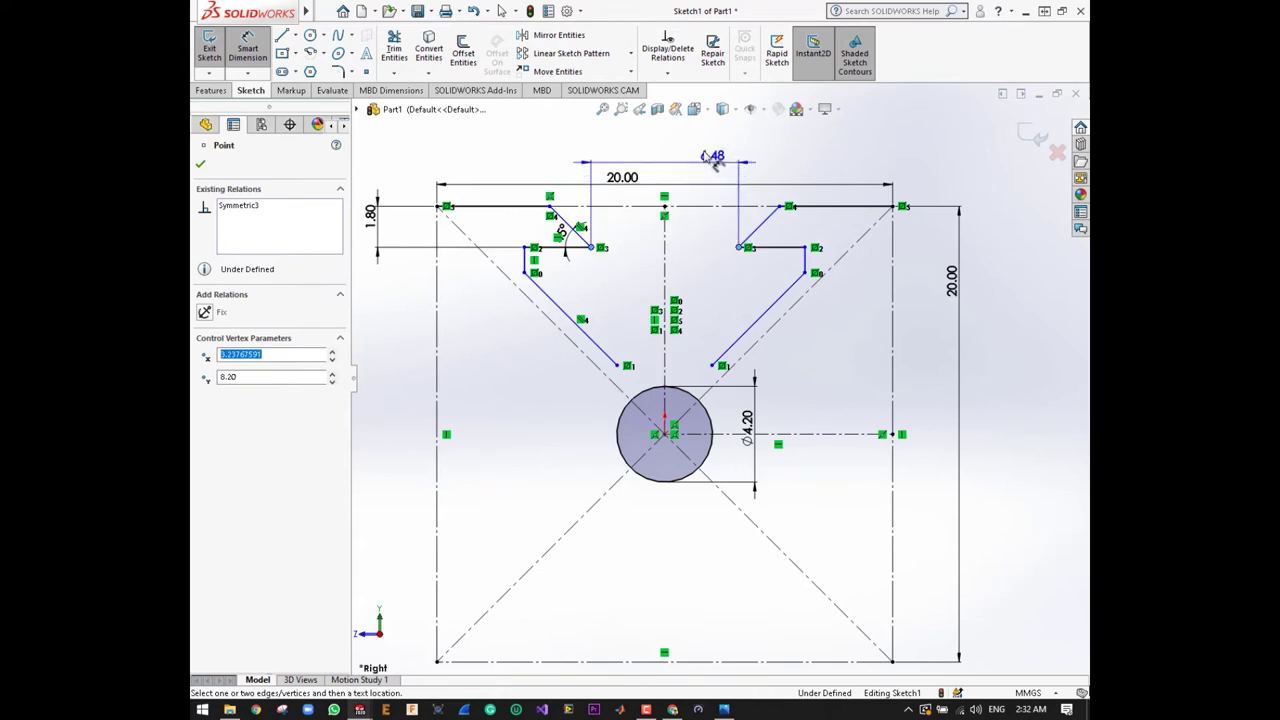
click(685, 148)
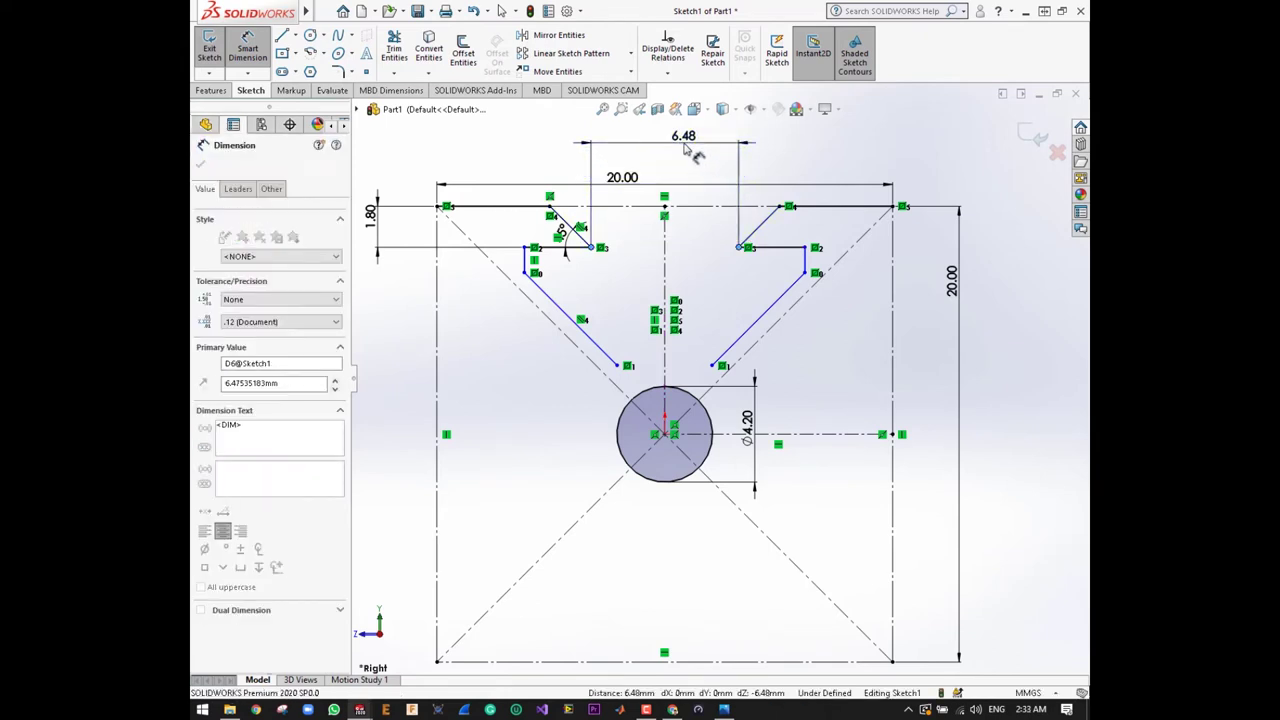
text(6.2)
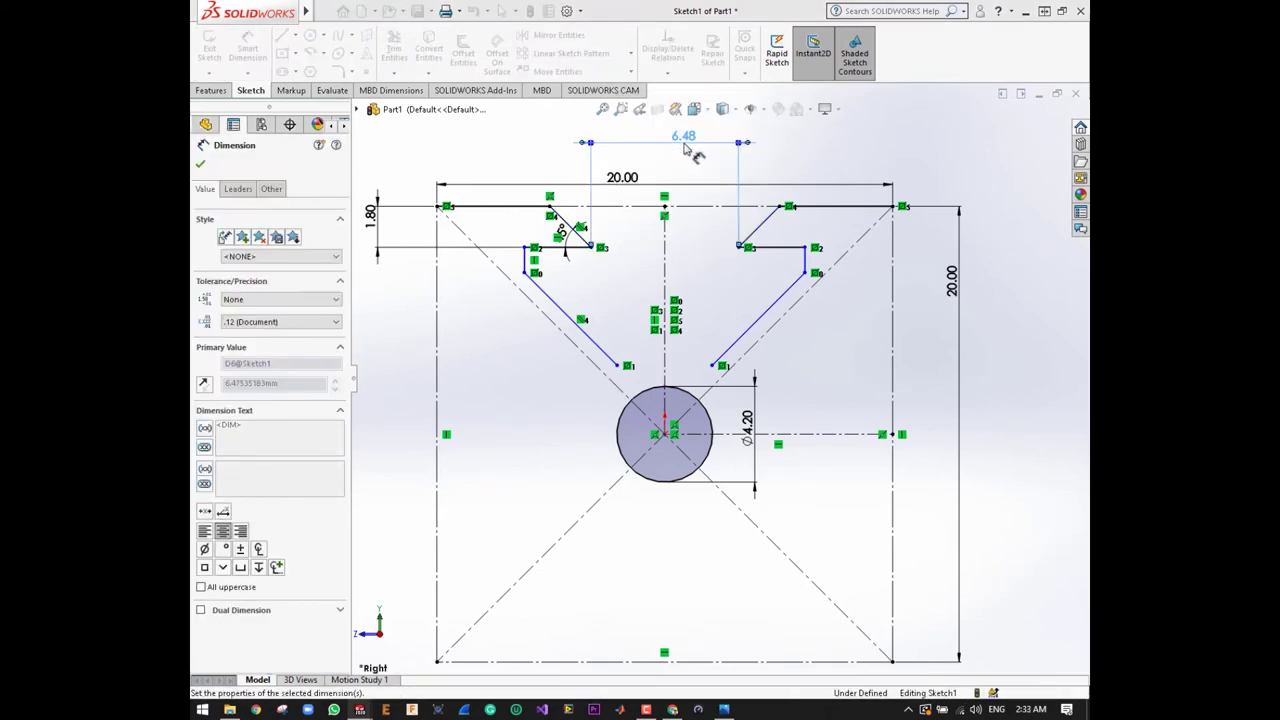
key(Return)
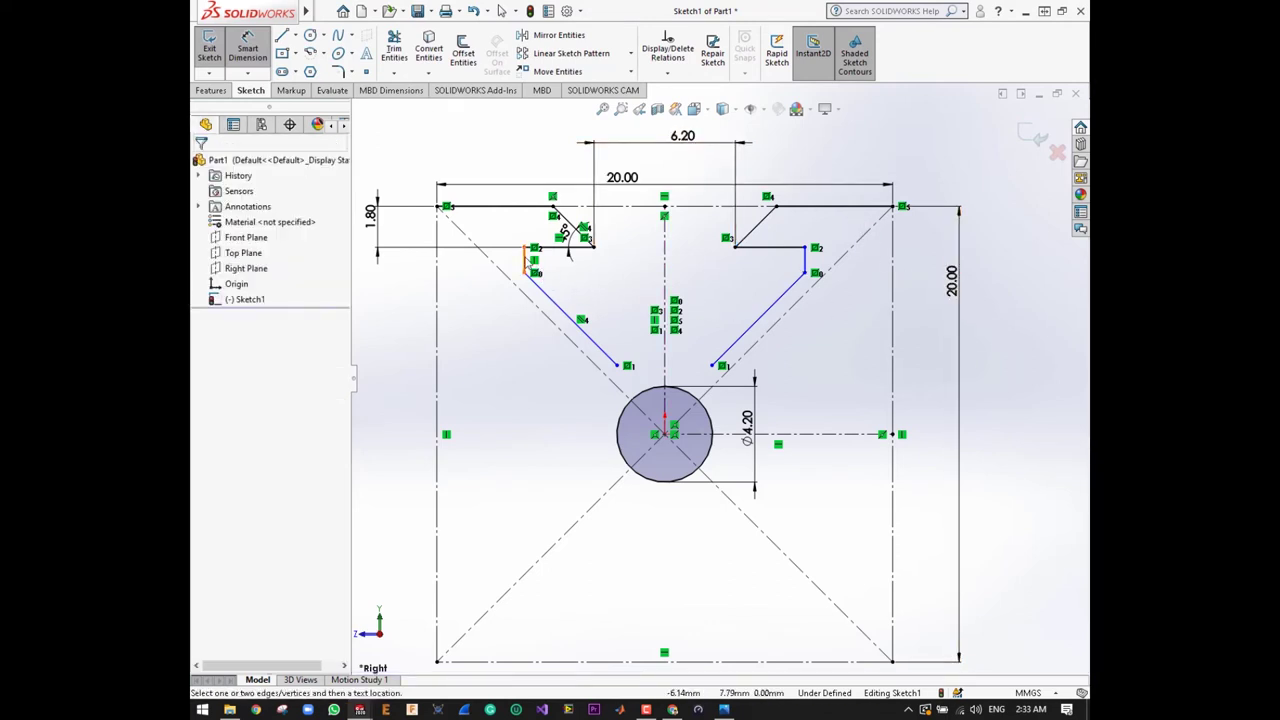
- Dimension the spacing between the two short vertical slot walls at 11.00
click(525, 262)
click(804, 262)
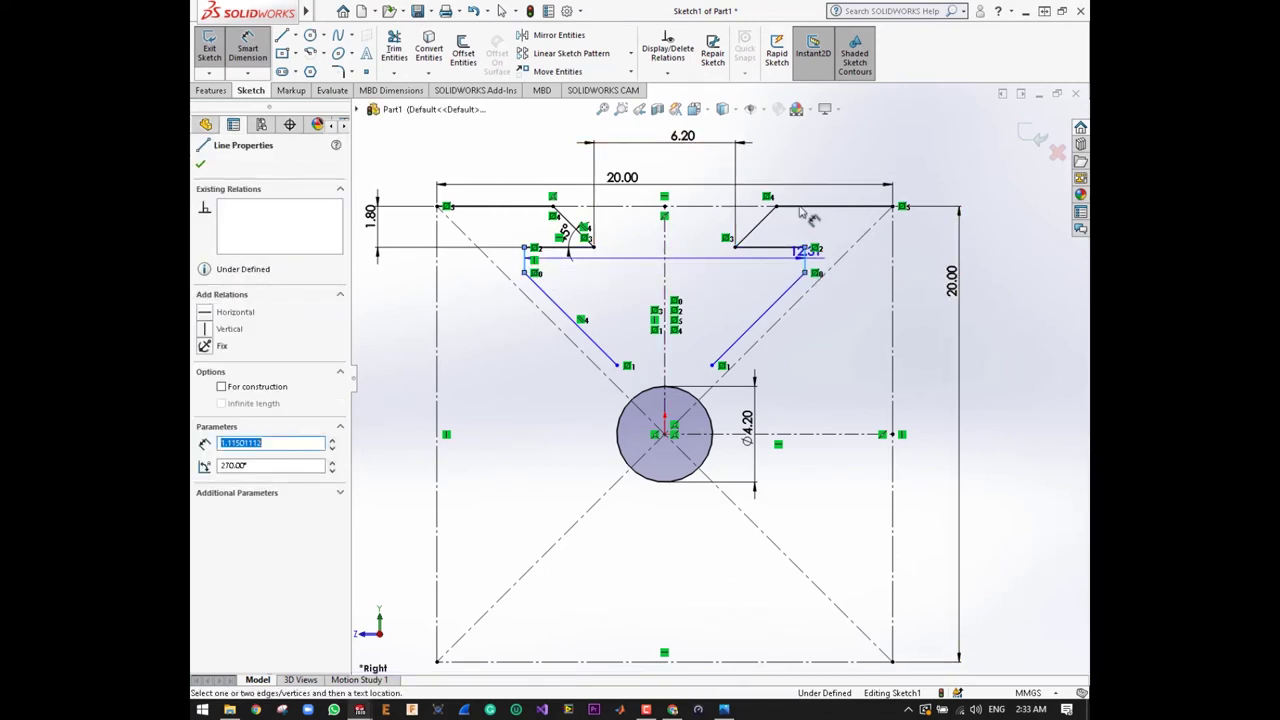
click(655, 133)
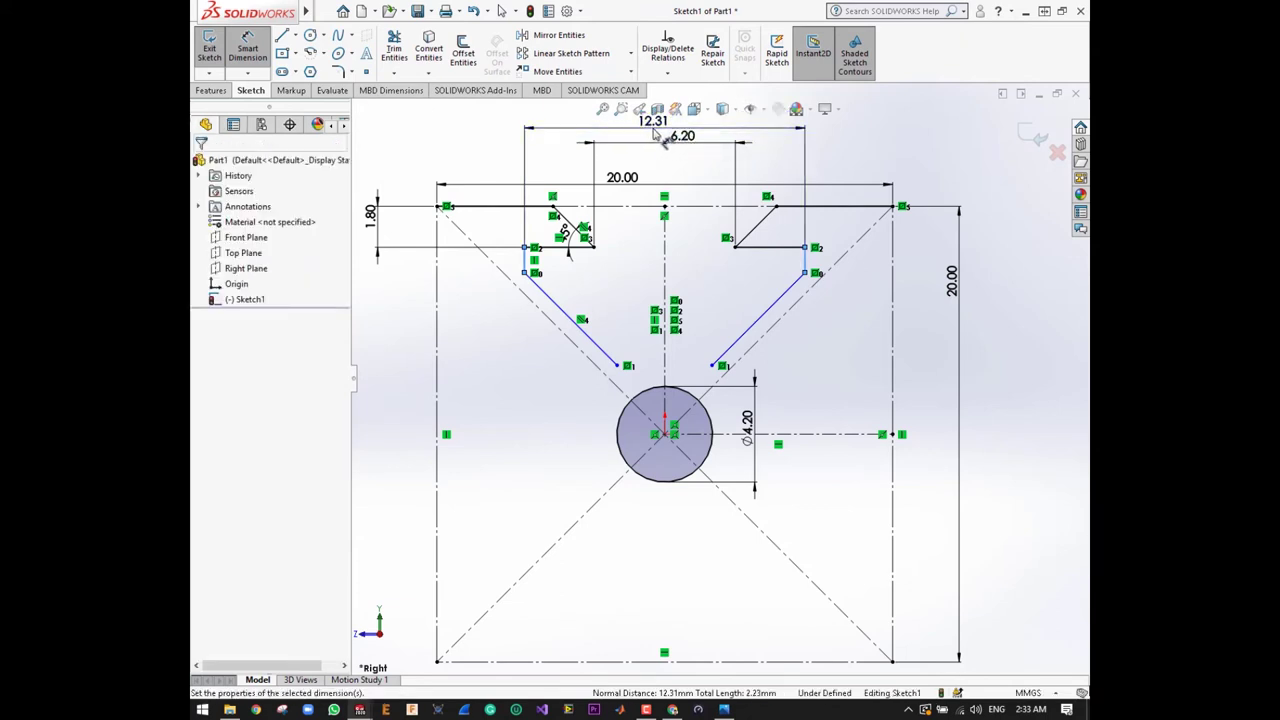
text(11)
key(Return)
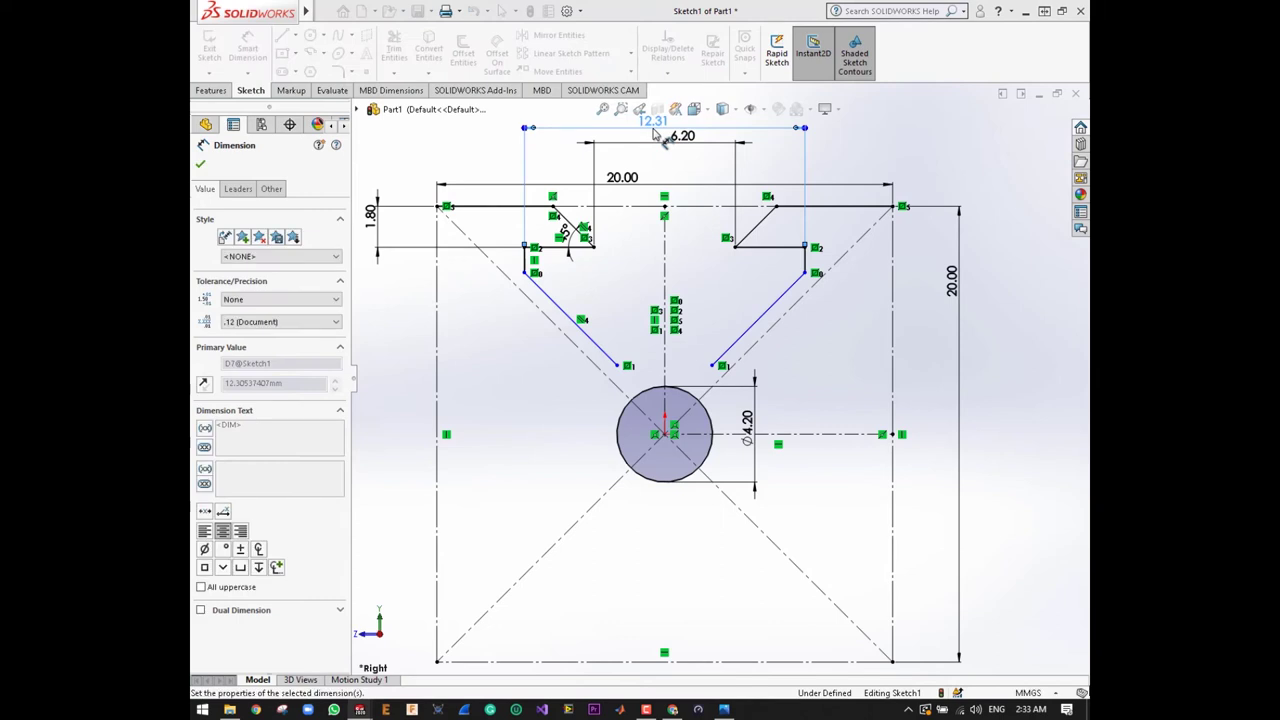
click(709, 292)
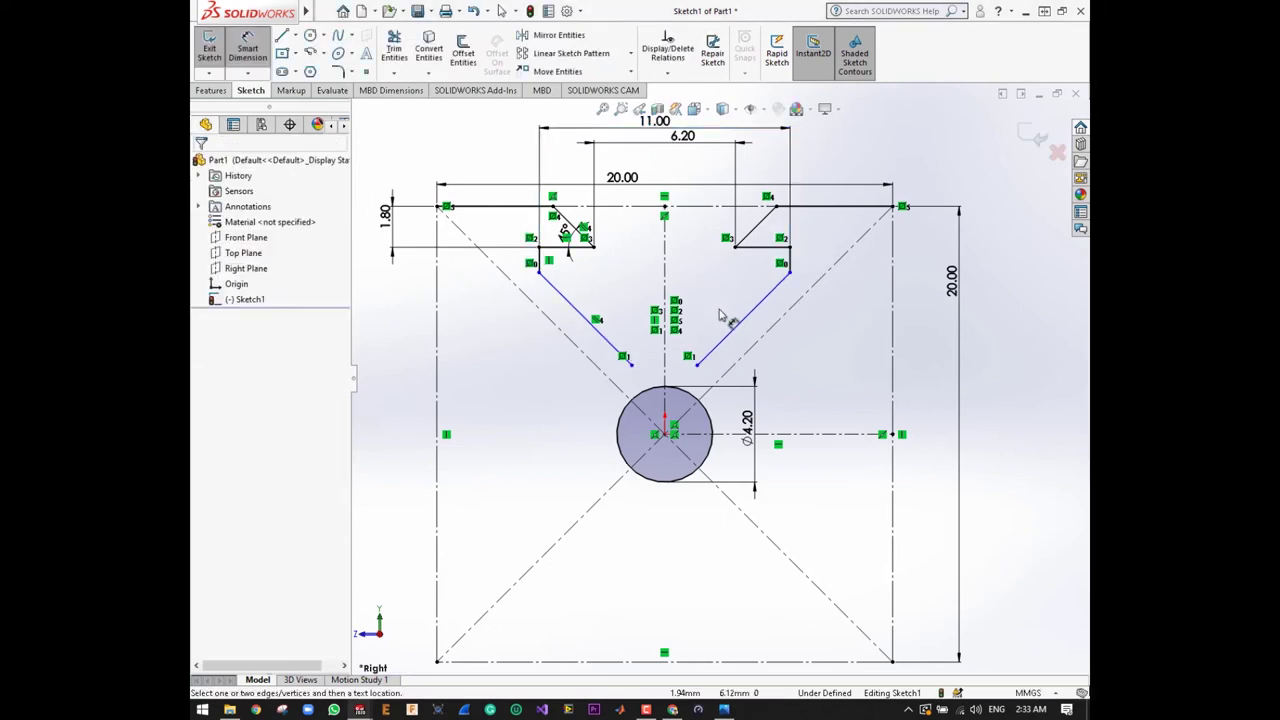
click(582, 314)
- Delete the left and right lower diagonal slot lines, then bring up the V-slot reference image
right_click(582, 316)
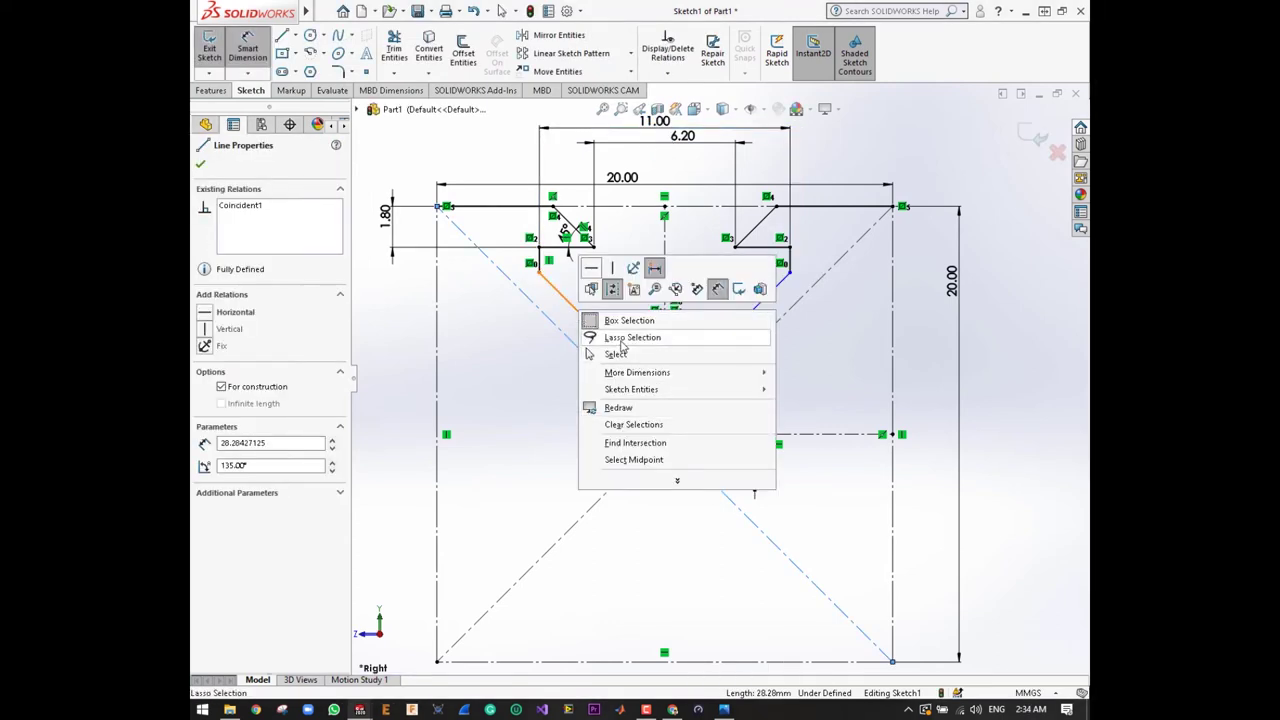
key(Escape)
right_click(582, 316)
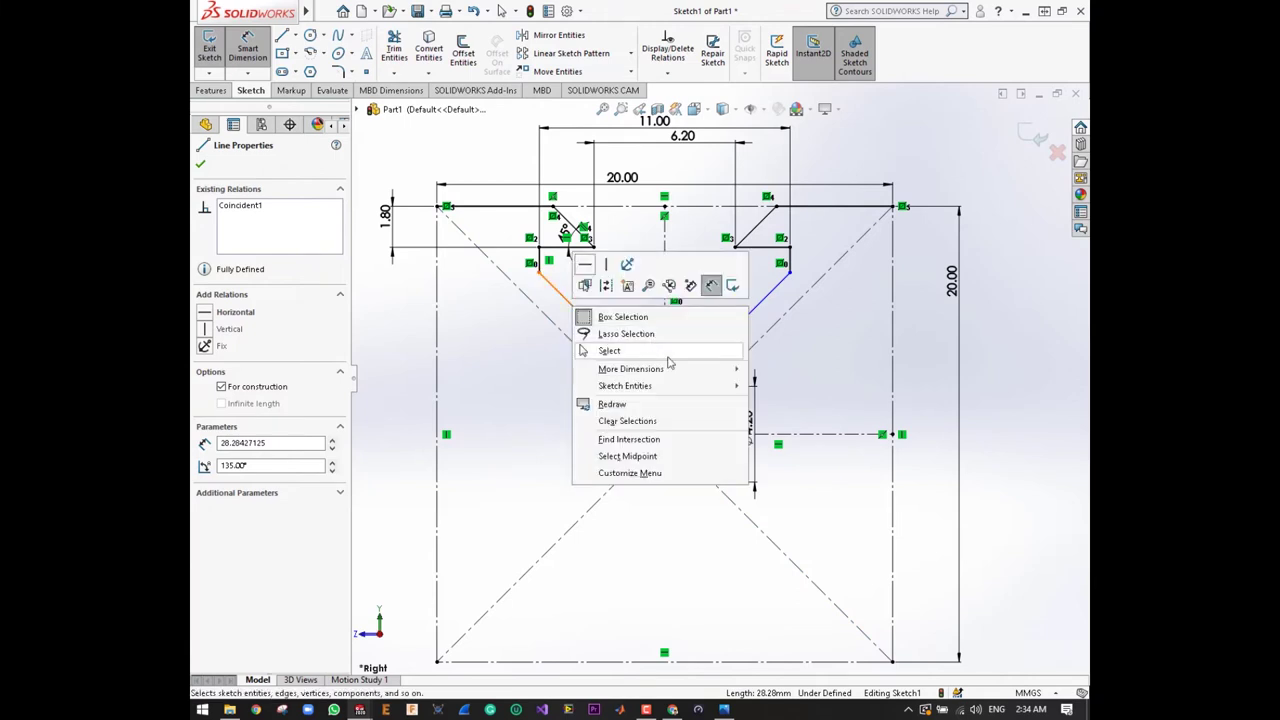
click(584, 316)
right_click(570, 307)
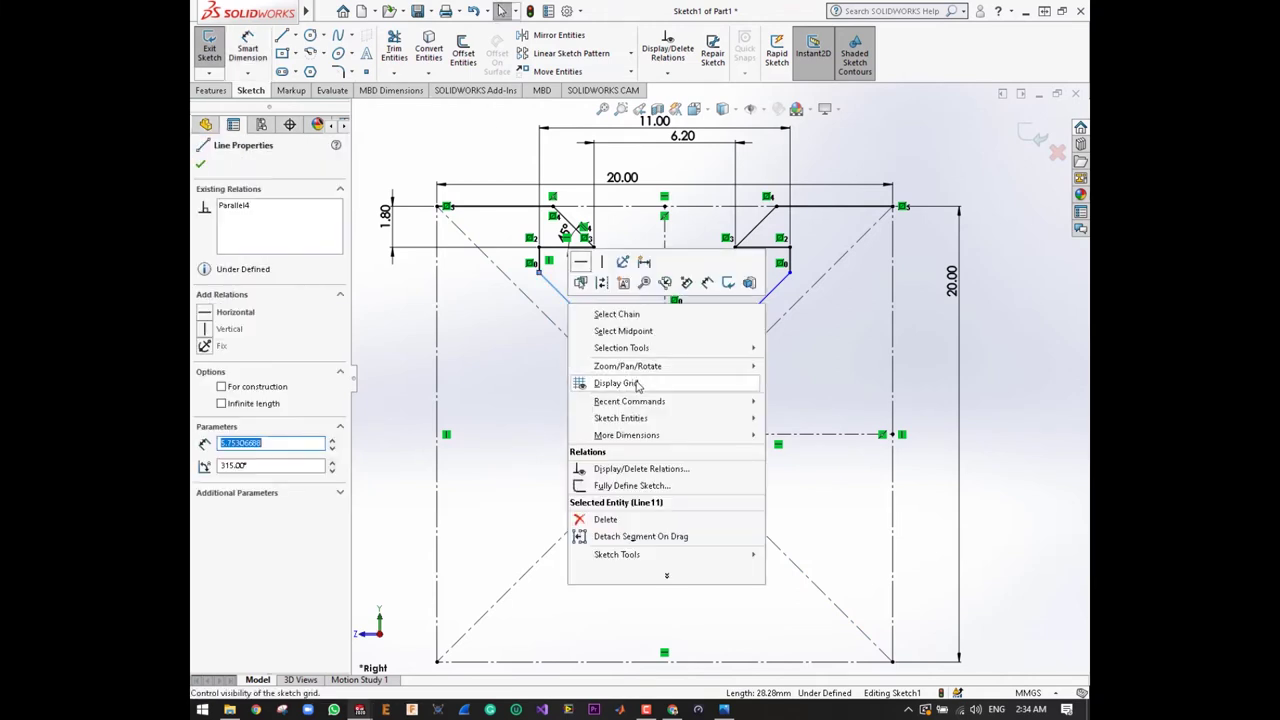
click(606, 519)
click(750, 328)
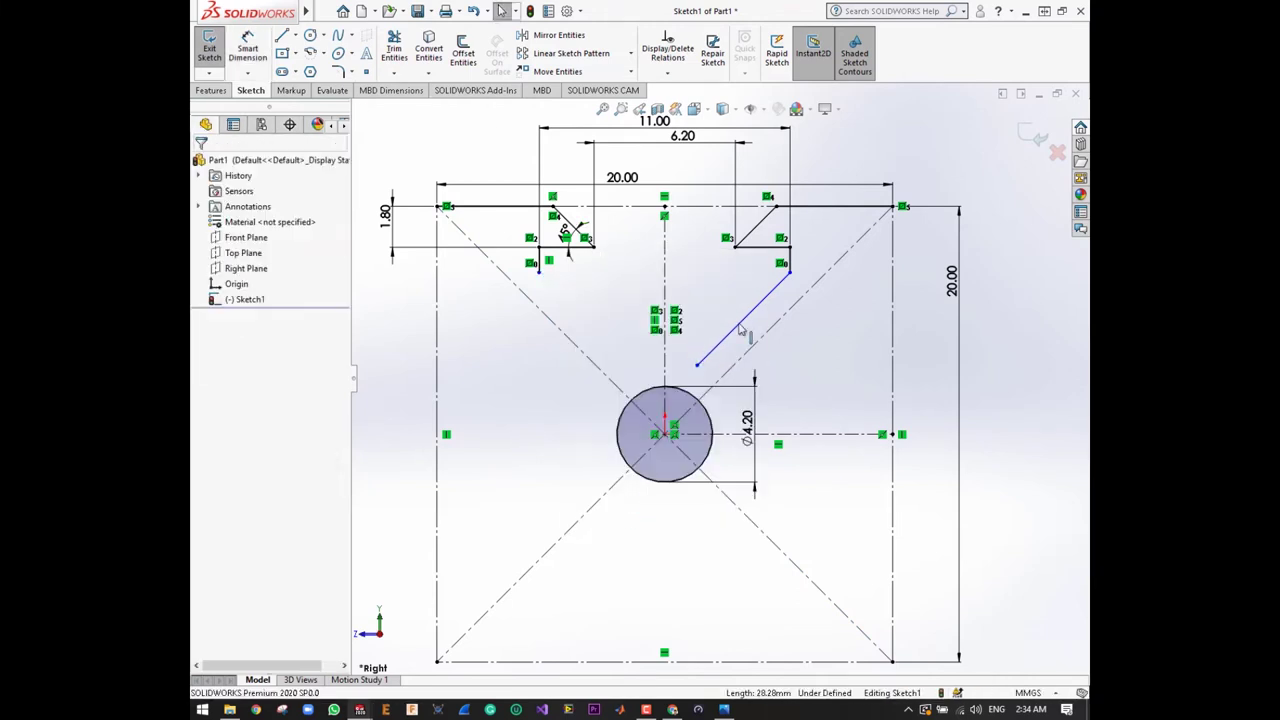
right_click(750, 328)
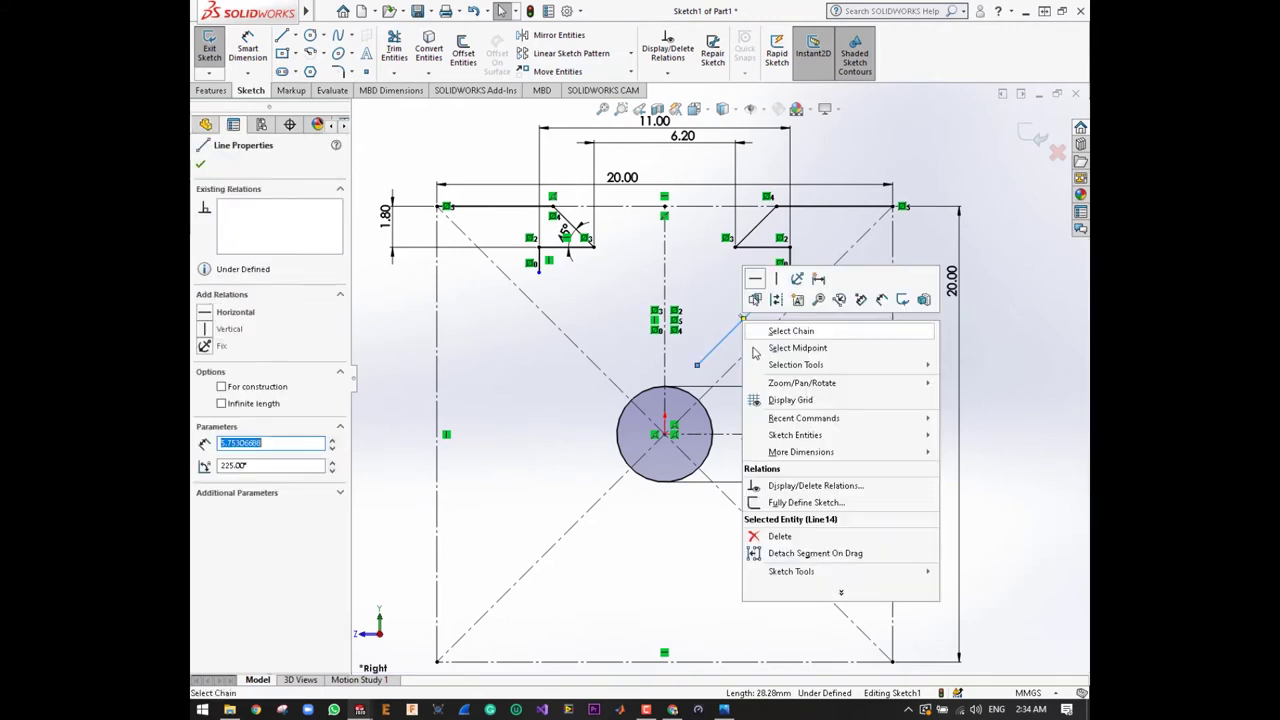
click(773, 536)
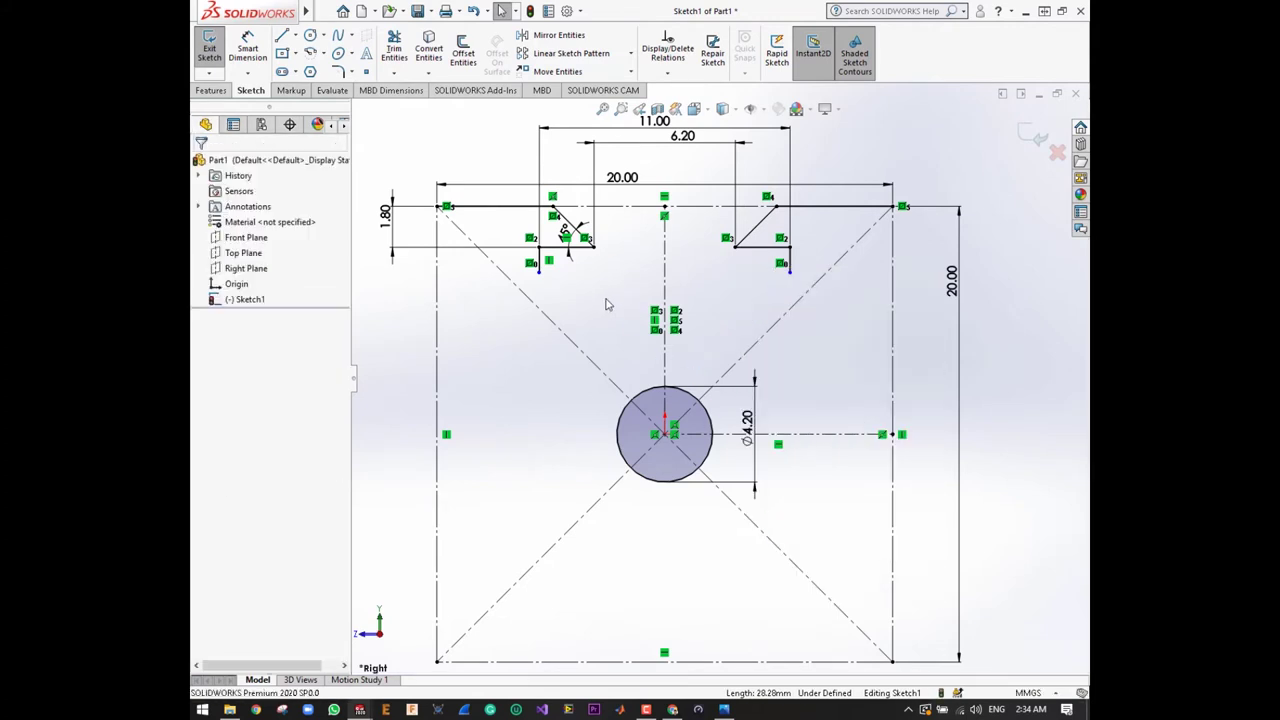
key(alt+Tab)
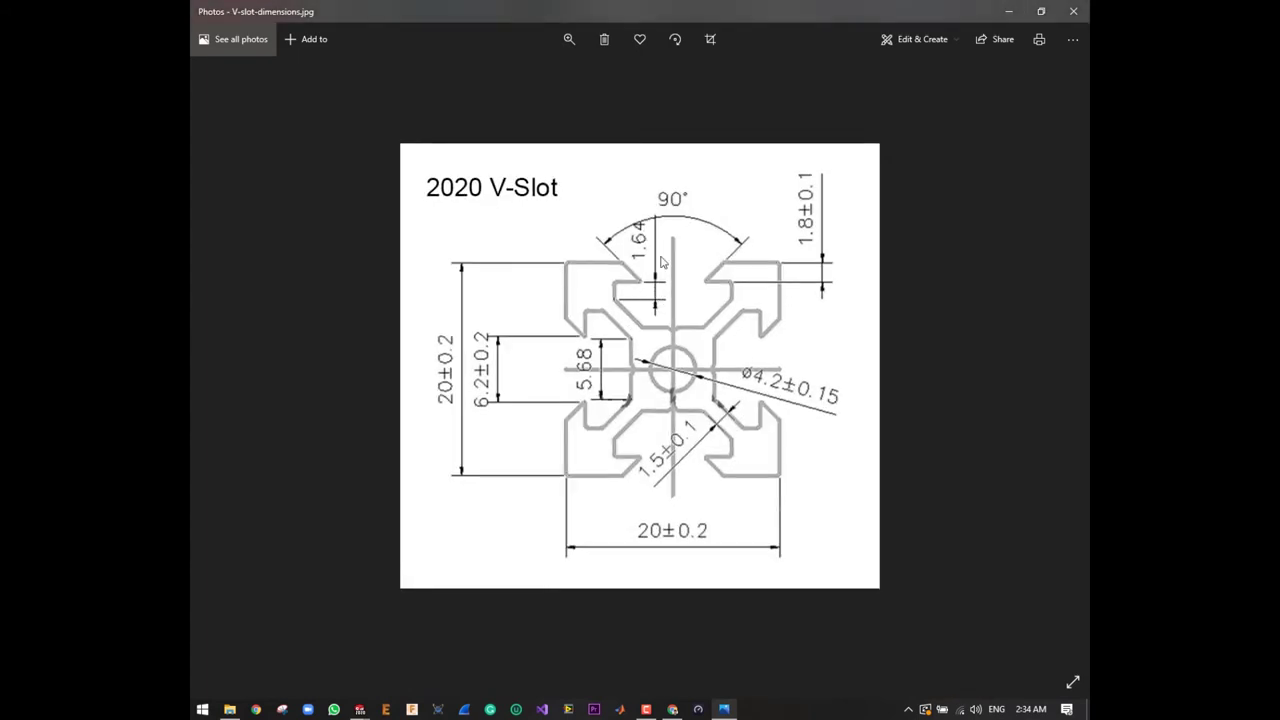
- Return from the V-slot reference image to the SOLIDWORKS sketch
key(alt+Tab)
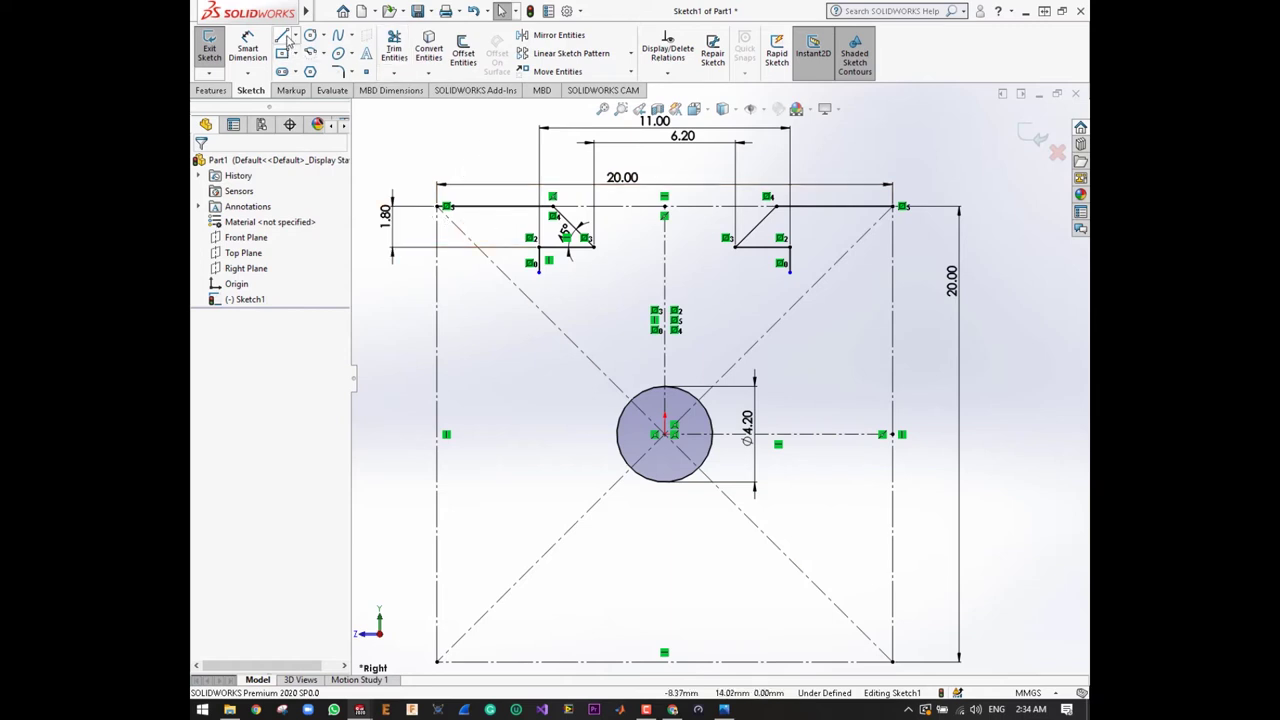
- Dimension the left short vertical slot wall at 1.64 long
click(247, 50)
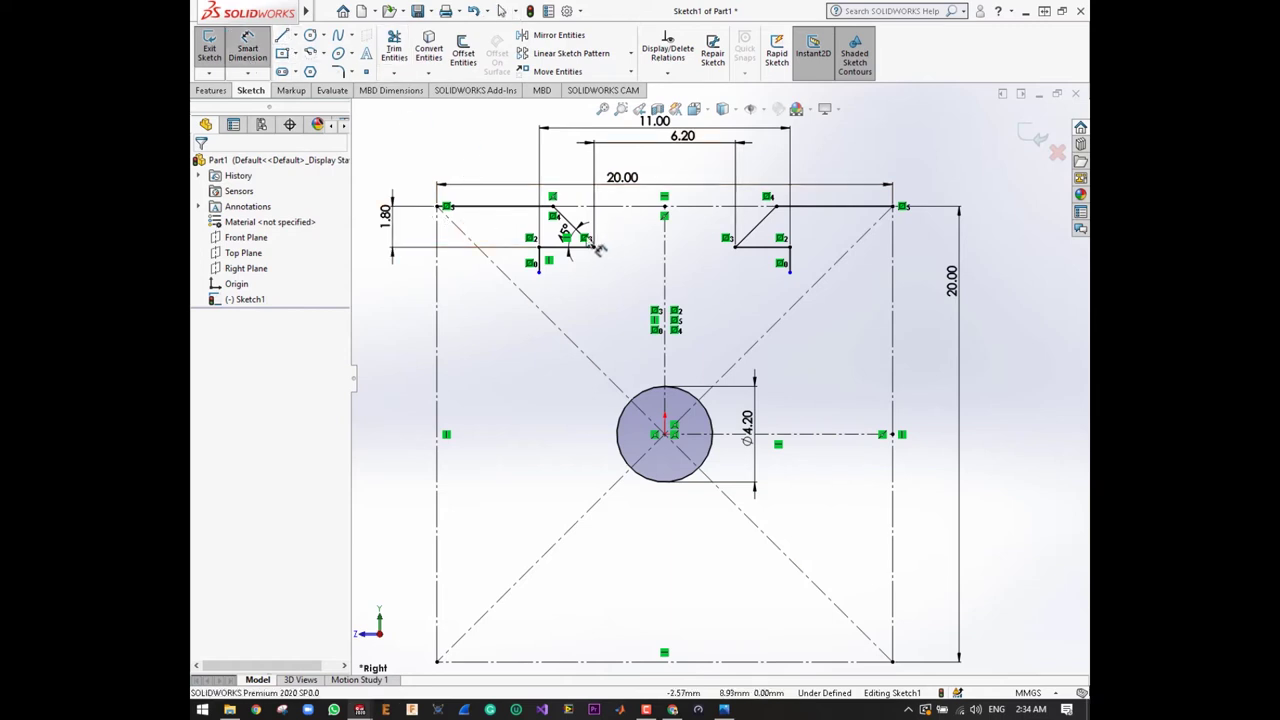
click(542, 260)
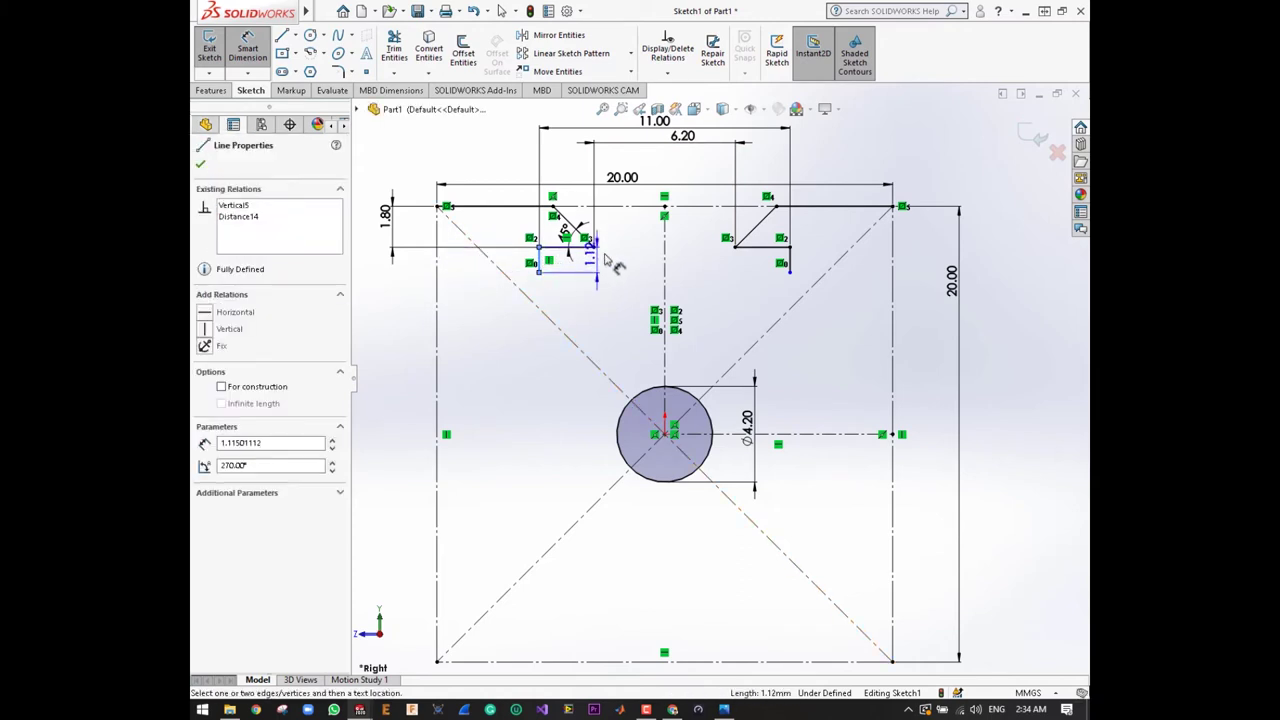
click(622, 257)
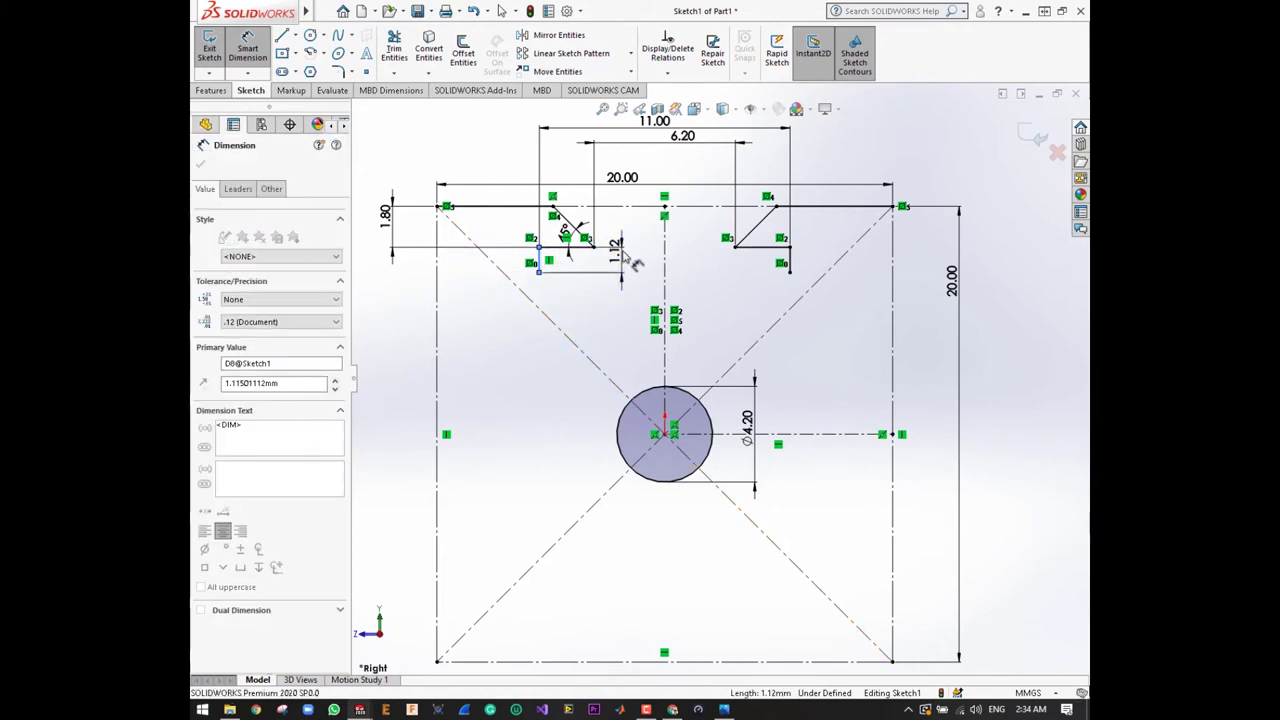
text(1.64)
key(Return)
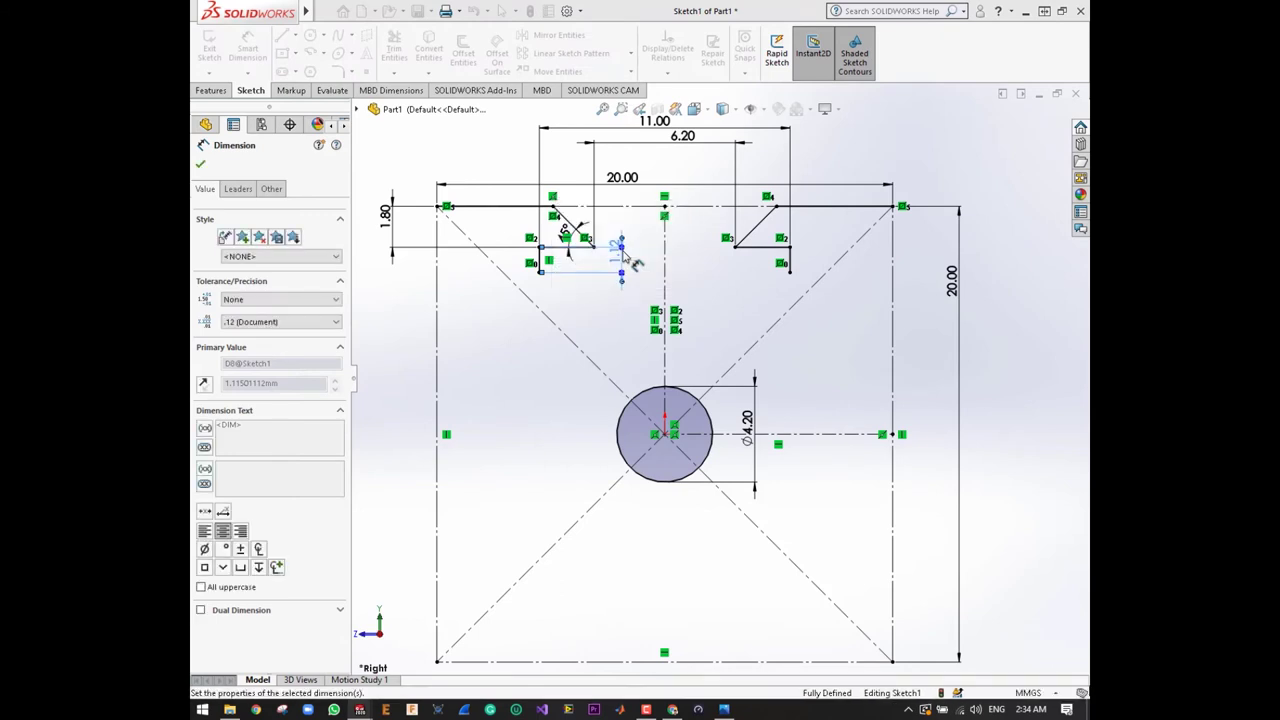
click(690, 270)
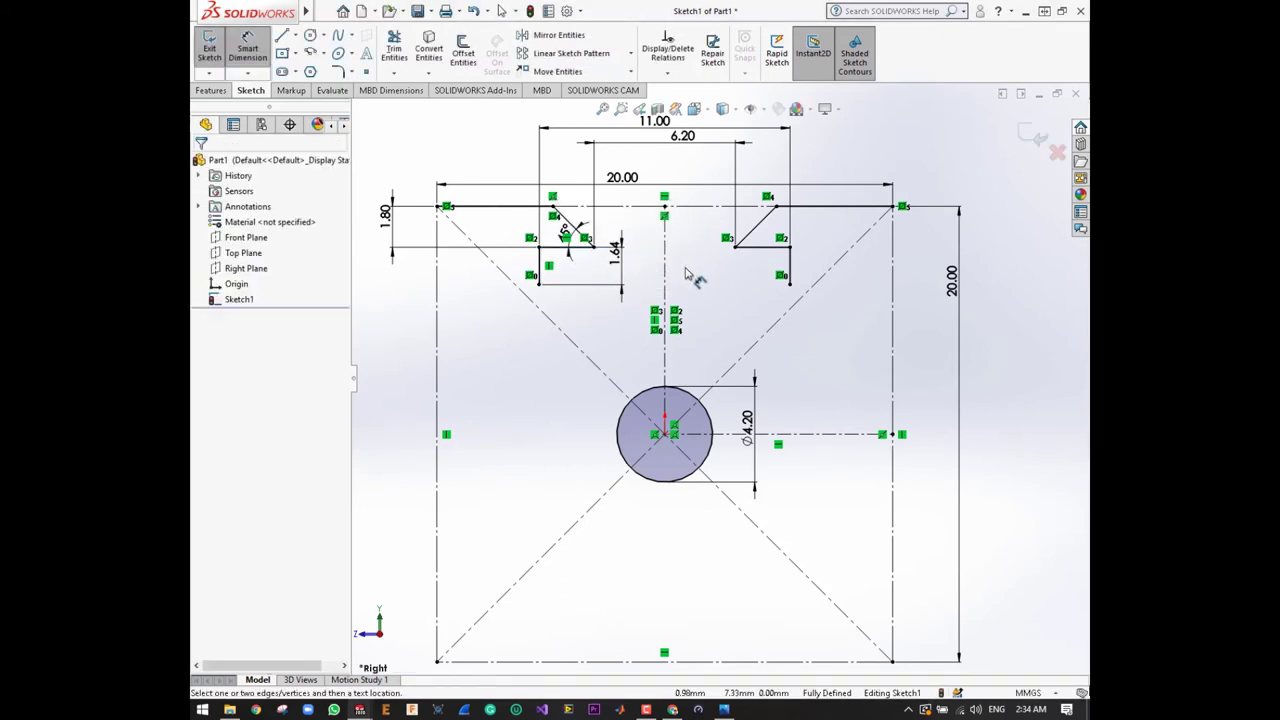
- Draw a new diagonal line from the wall's lower corner toward the central circle
key(l)
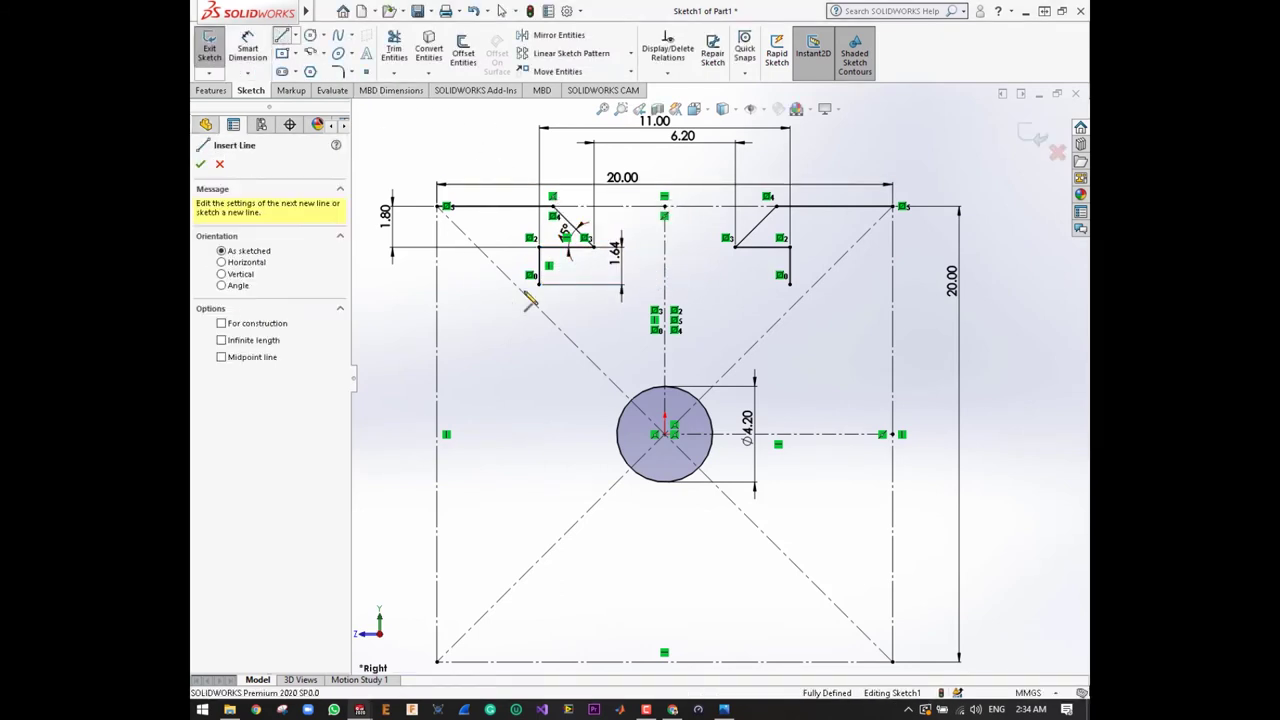
click(539, 284)
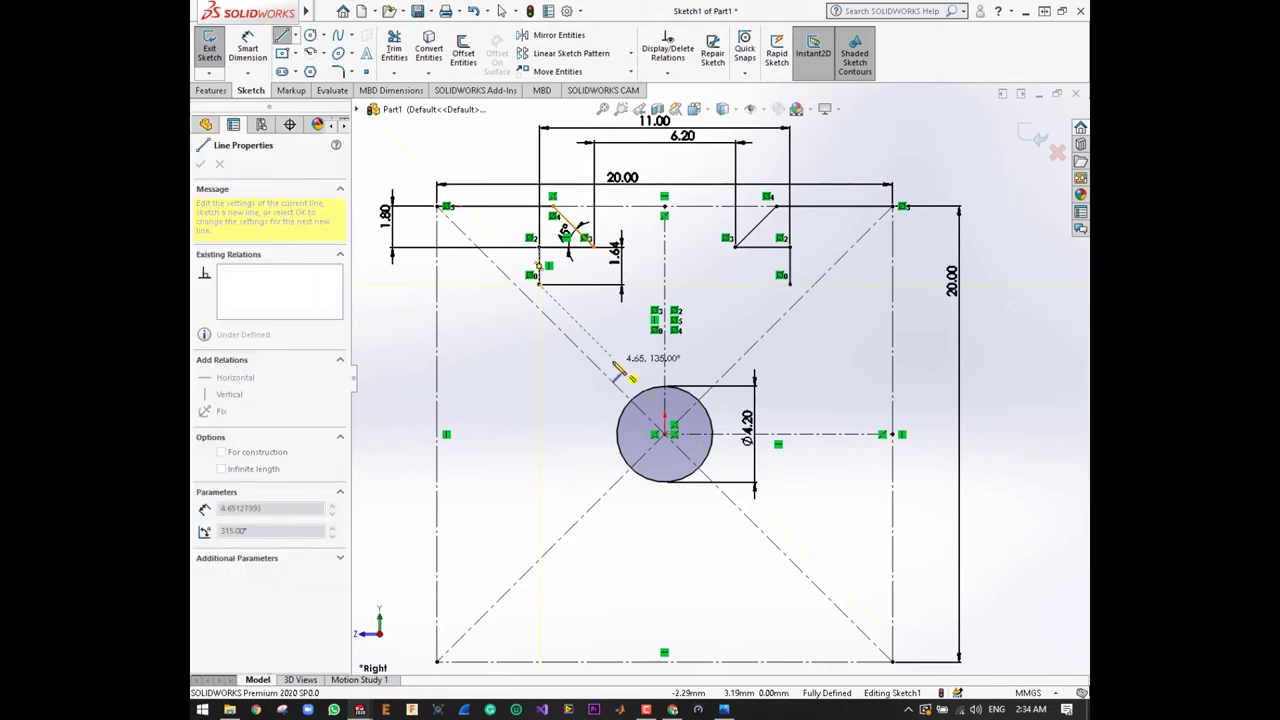
click(618, 362)
key(Escape)
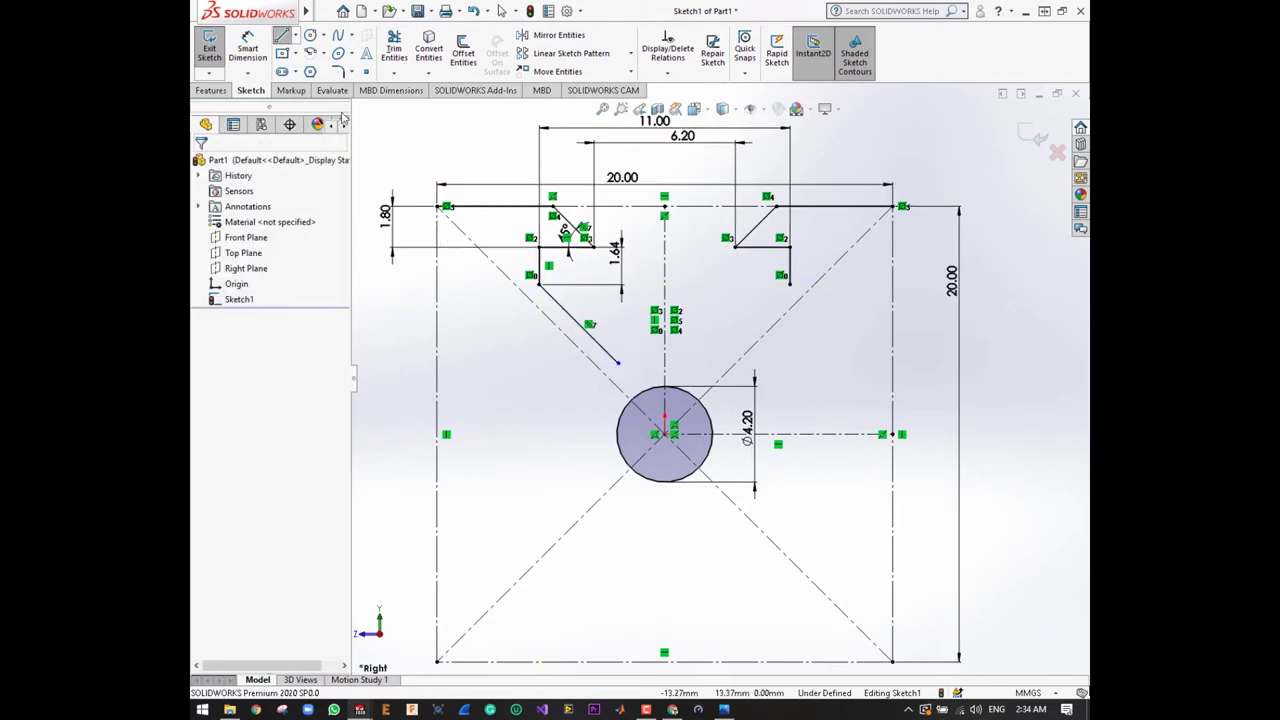
click(248, 50)
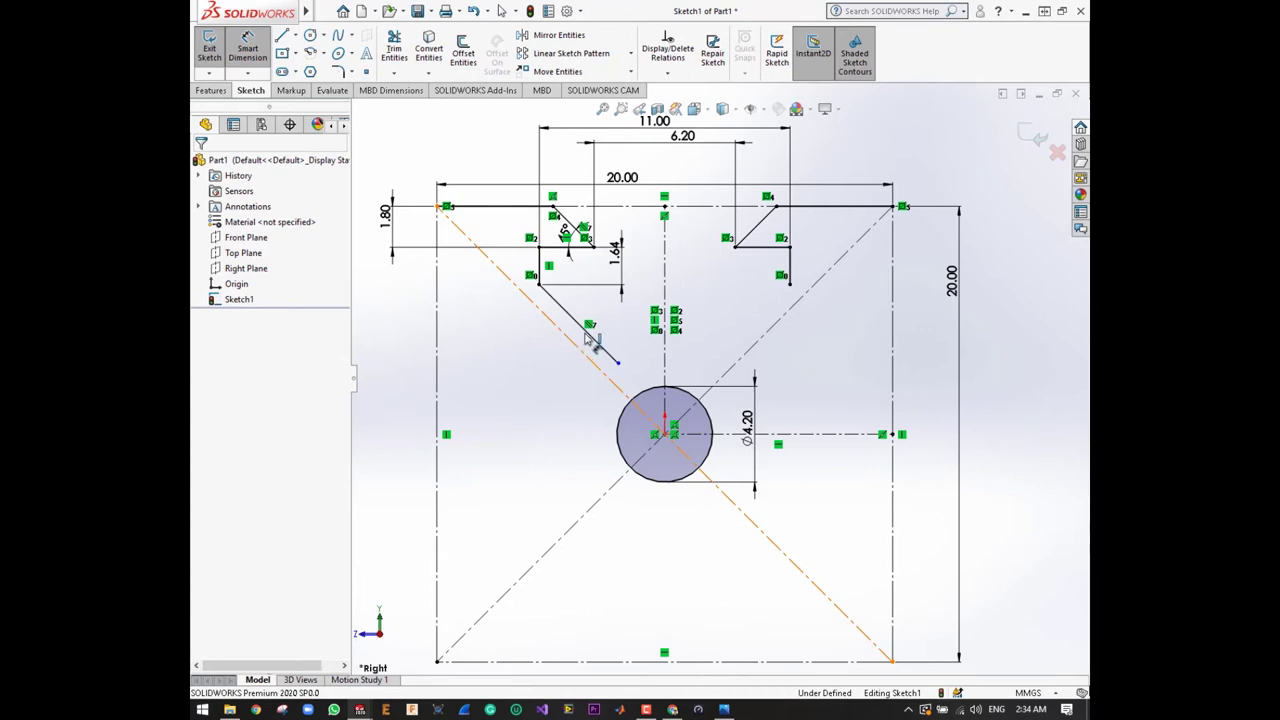
click(584, 329)
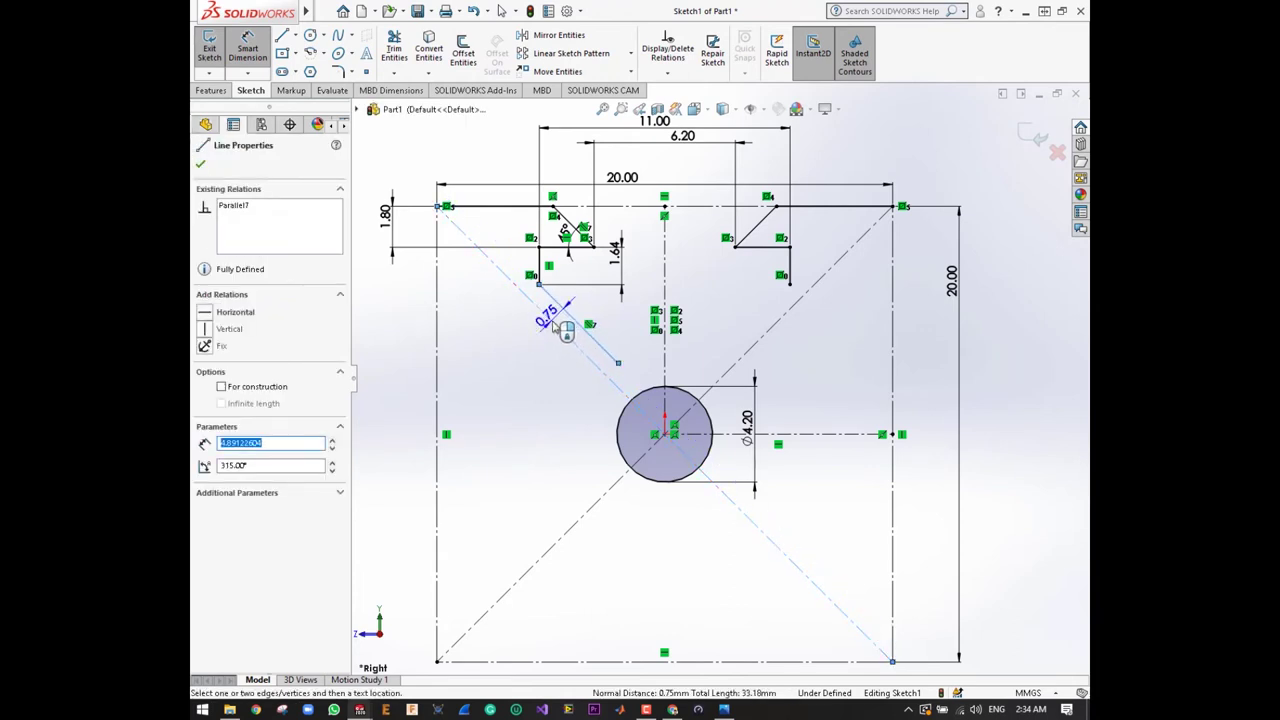
key(Escape)
click(571, 325)
key(Escape)
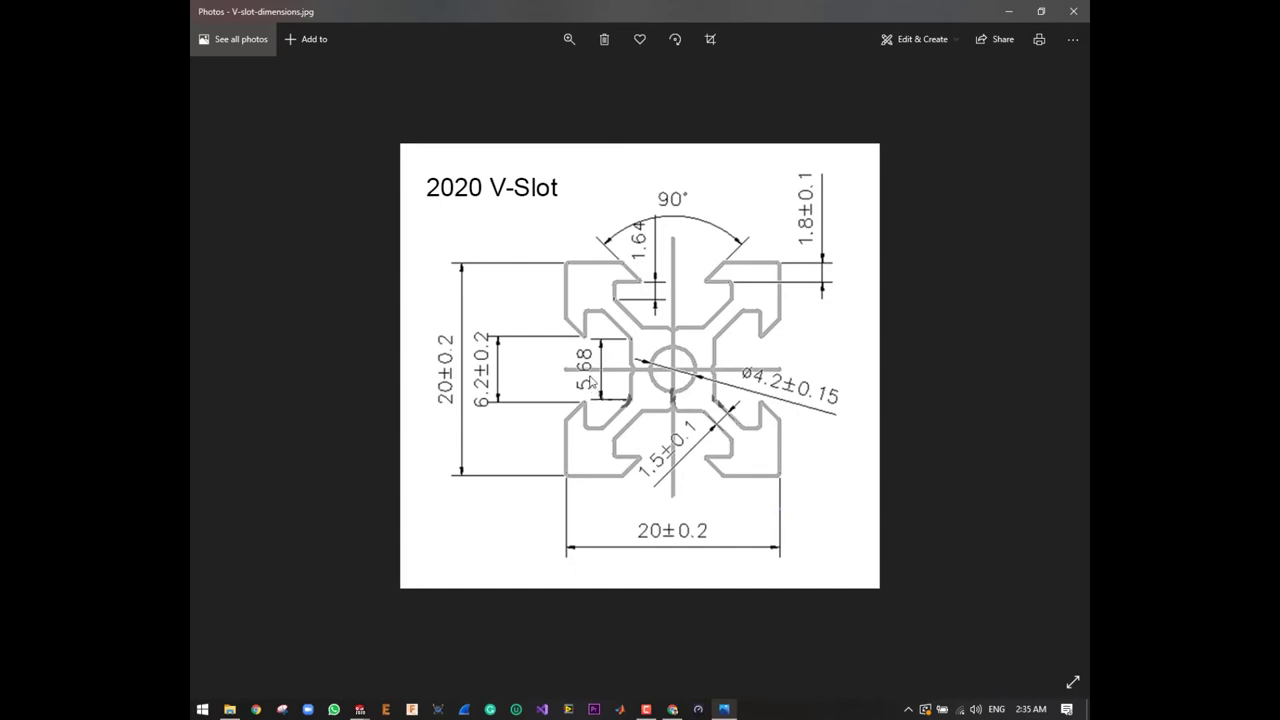
- Switch back from the Photos reference drawing to the SOLIDWORKS sketch
key(alt+Tab)
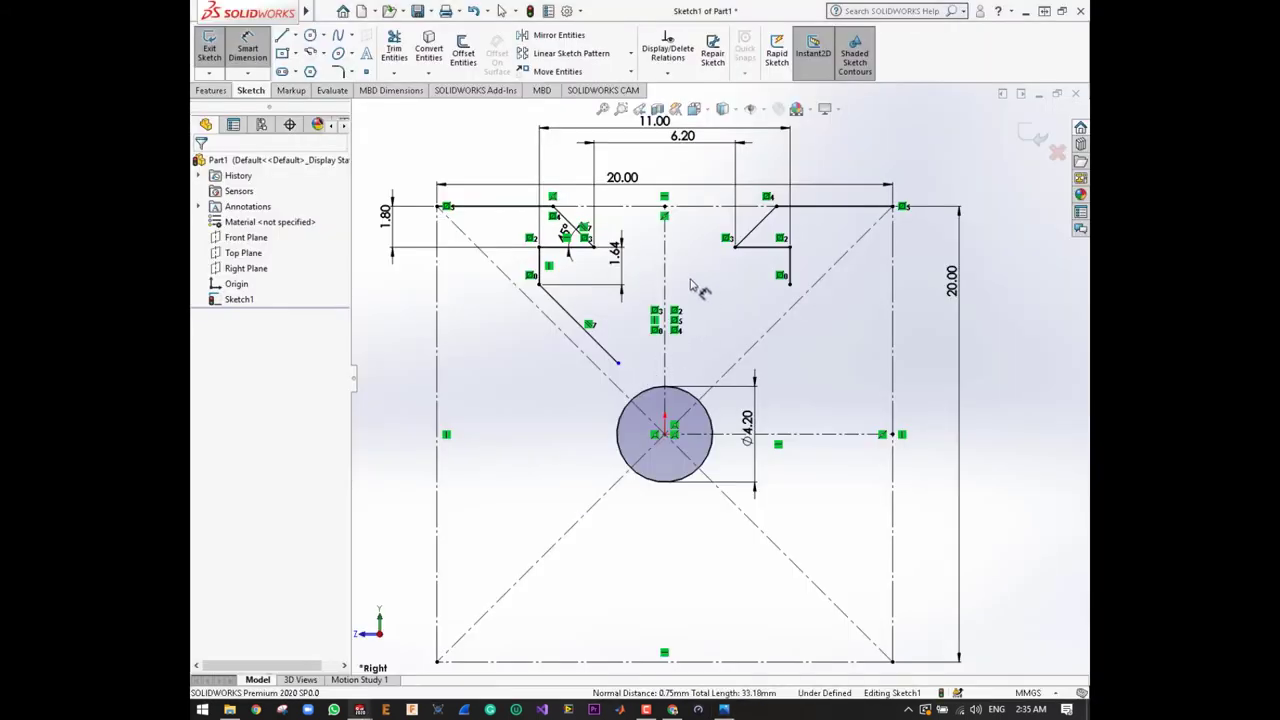
- Mirror the new diagonal line across the vertical centerline
click(550, 35)
click(573, 320)
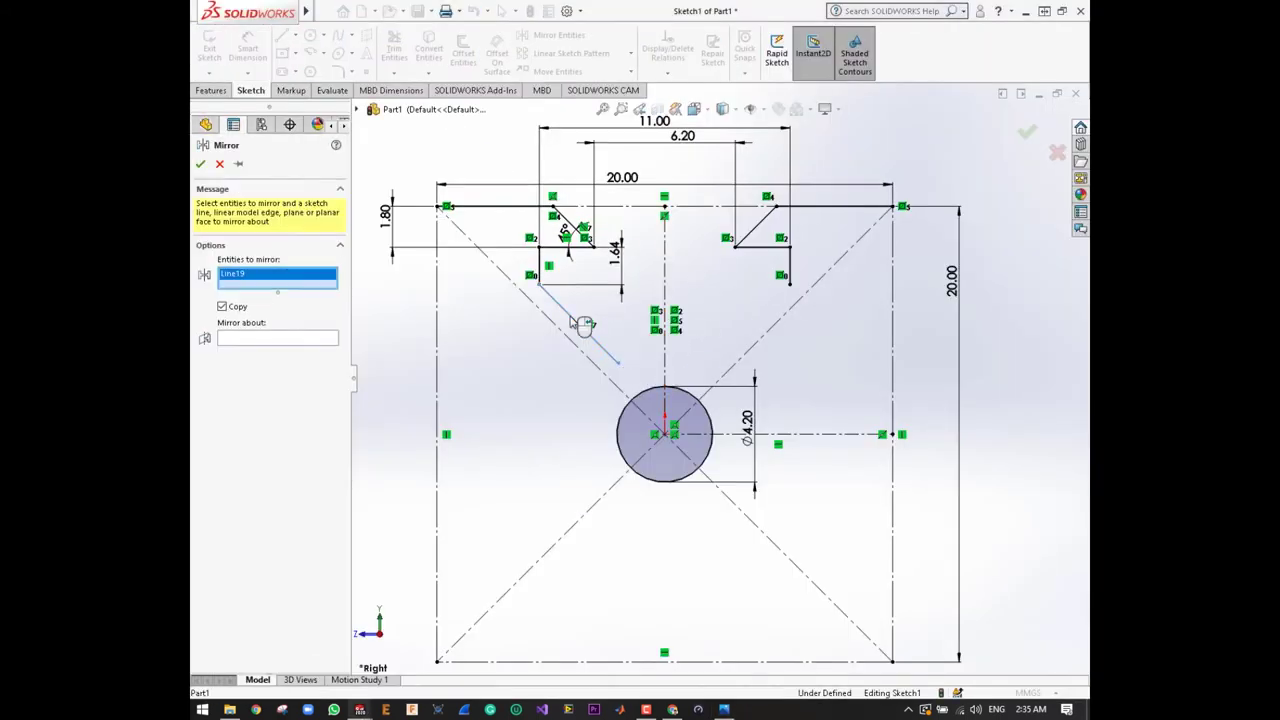
click(286, 342)
click(668, 279)
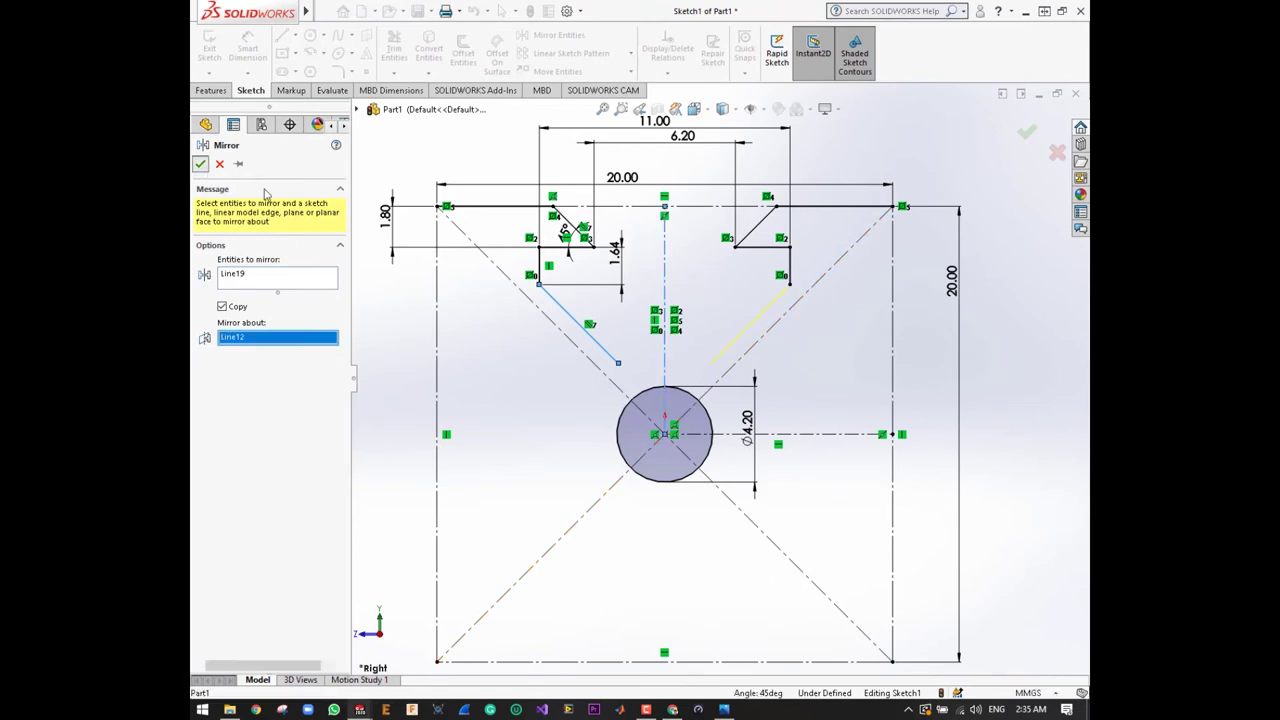
click(200, 163)
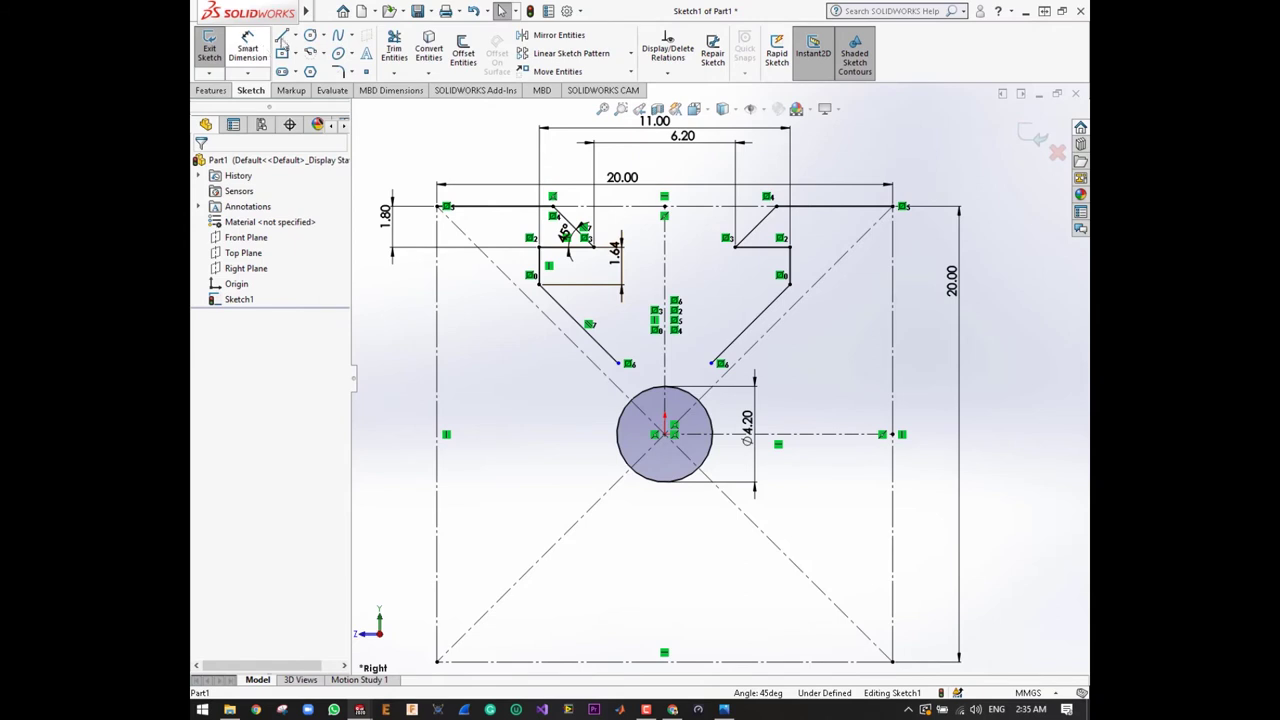
- Join the two diagonal ends with a horizontal slot floor line dimensioned 5.68
click(283, 36)
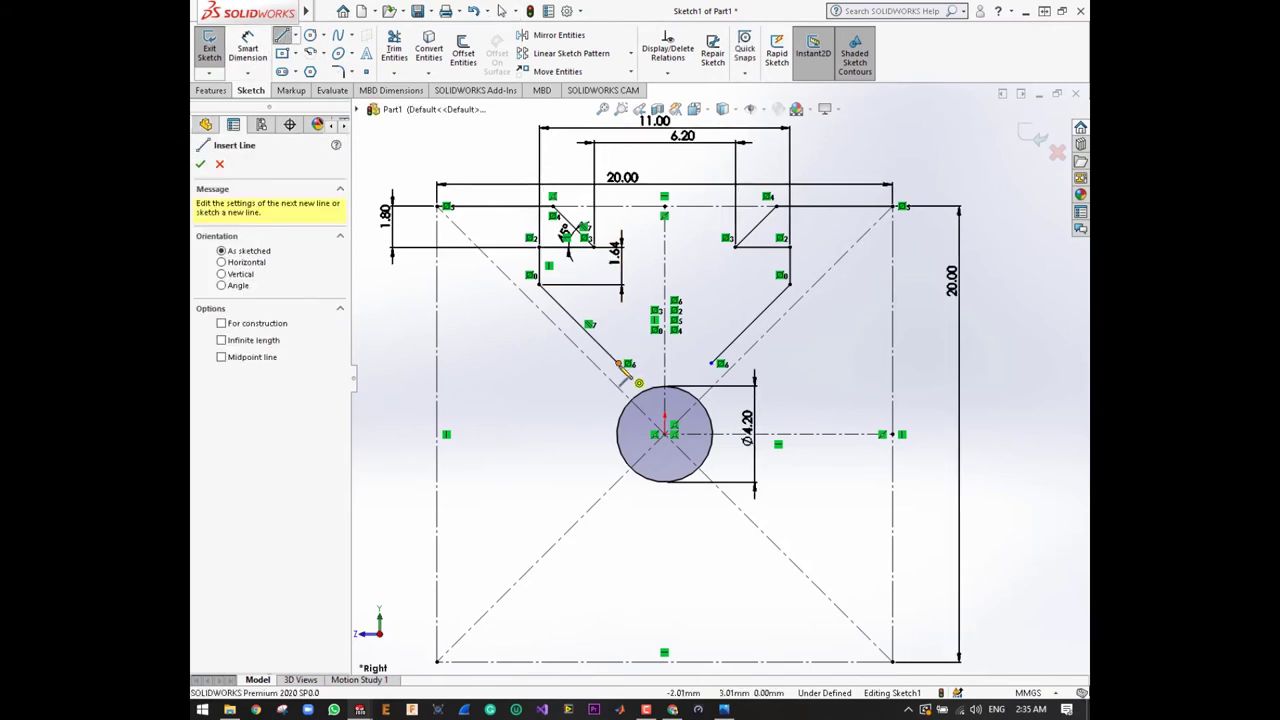
drag(619, 363, 712, 363)
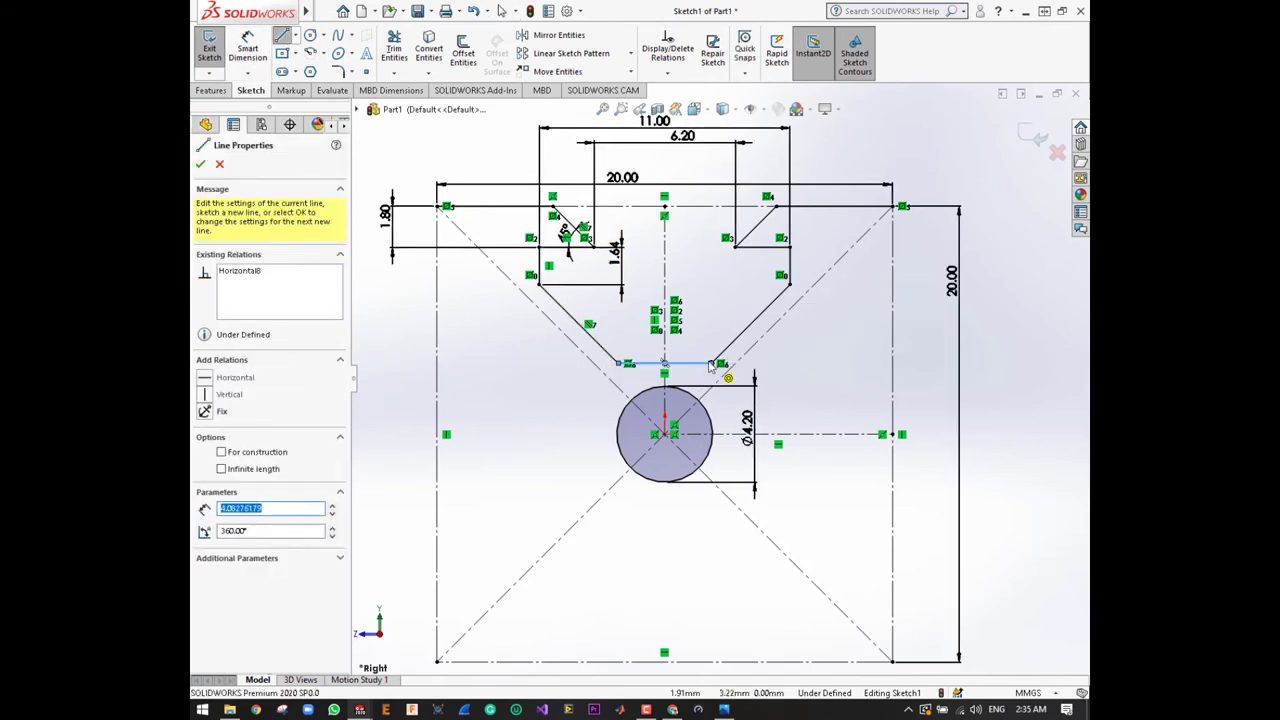
key(d)
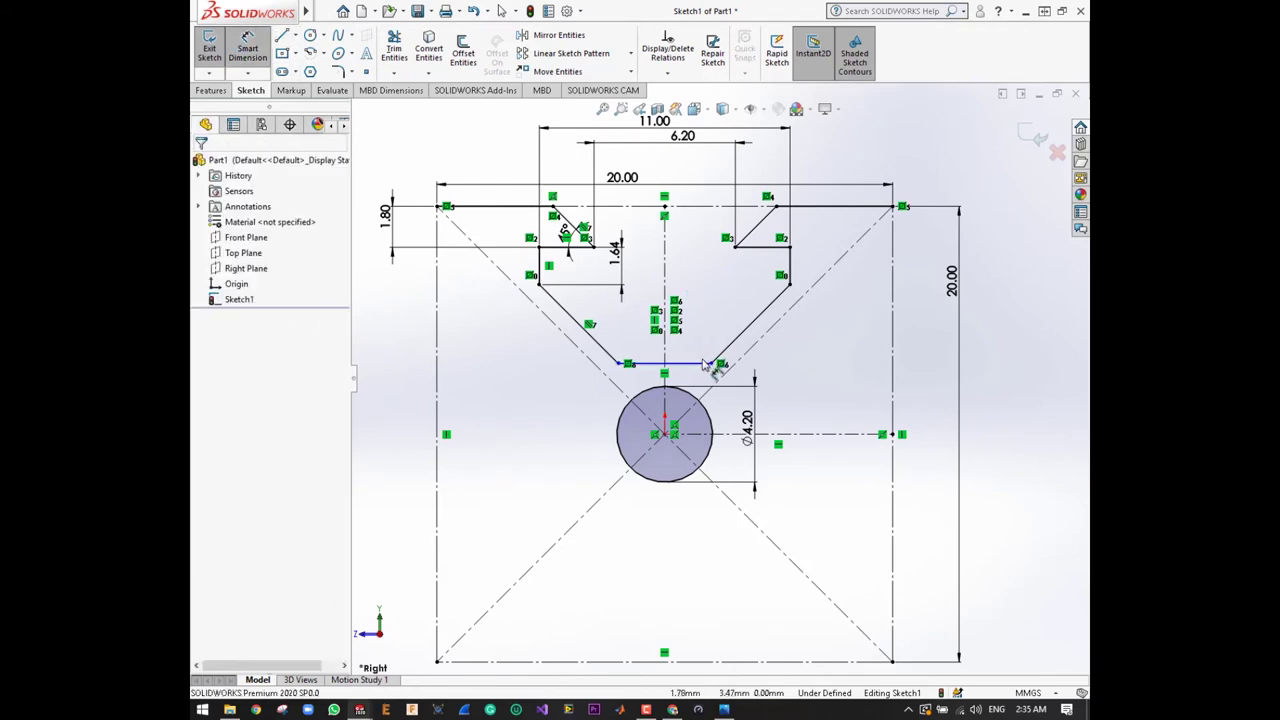
click(704, 363)
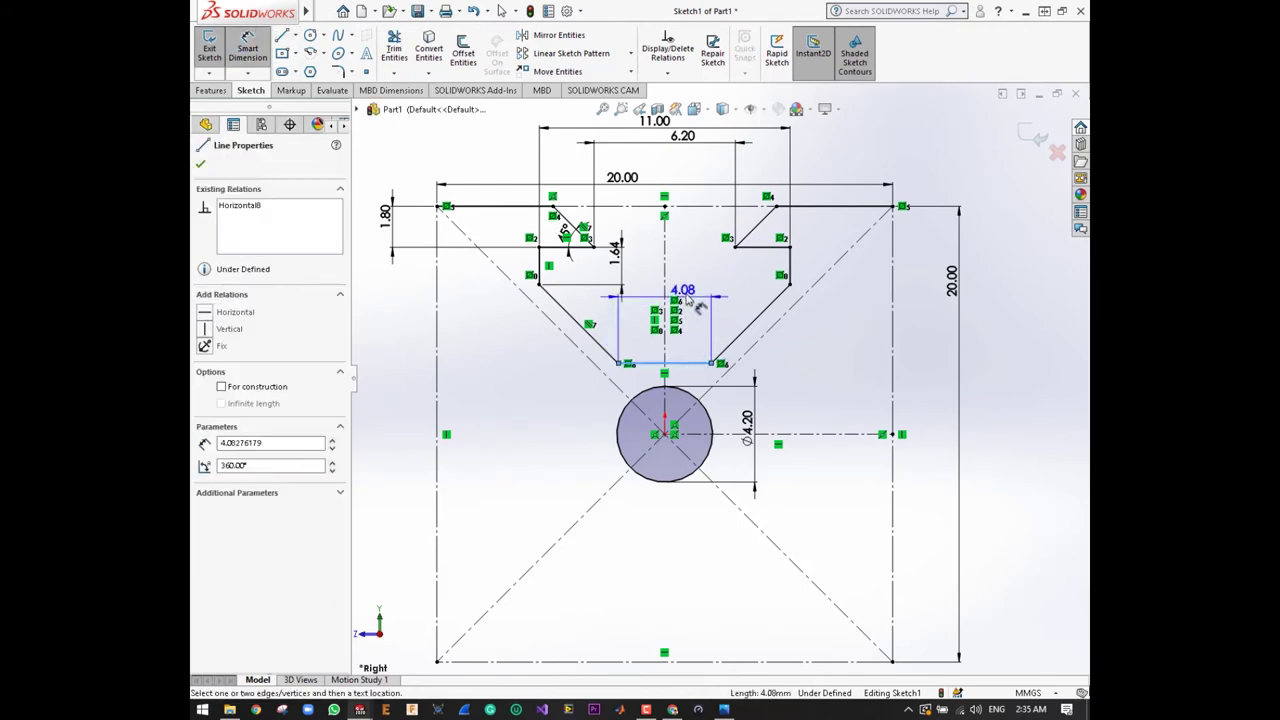
click(690, 343)
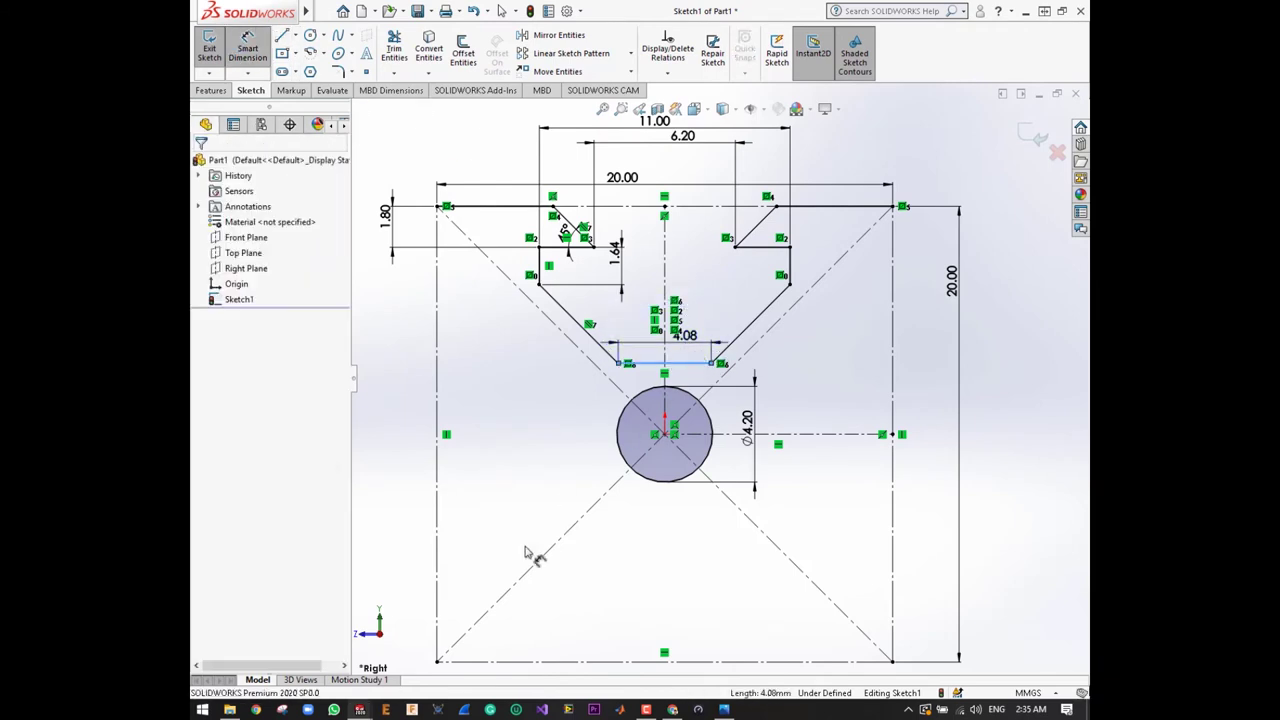
click(724, 709)
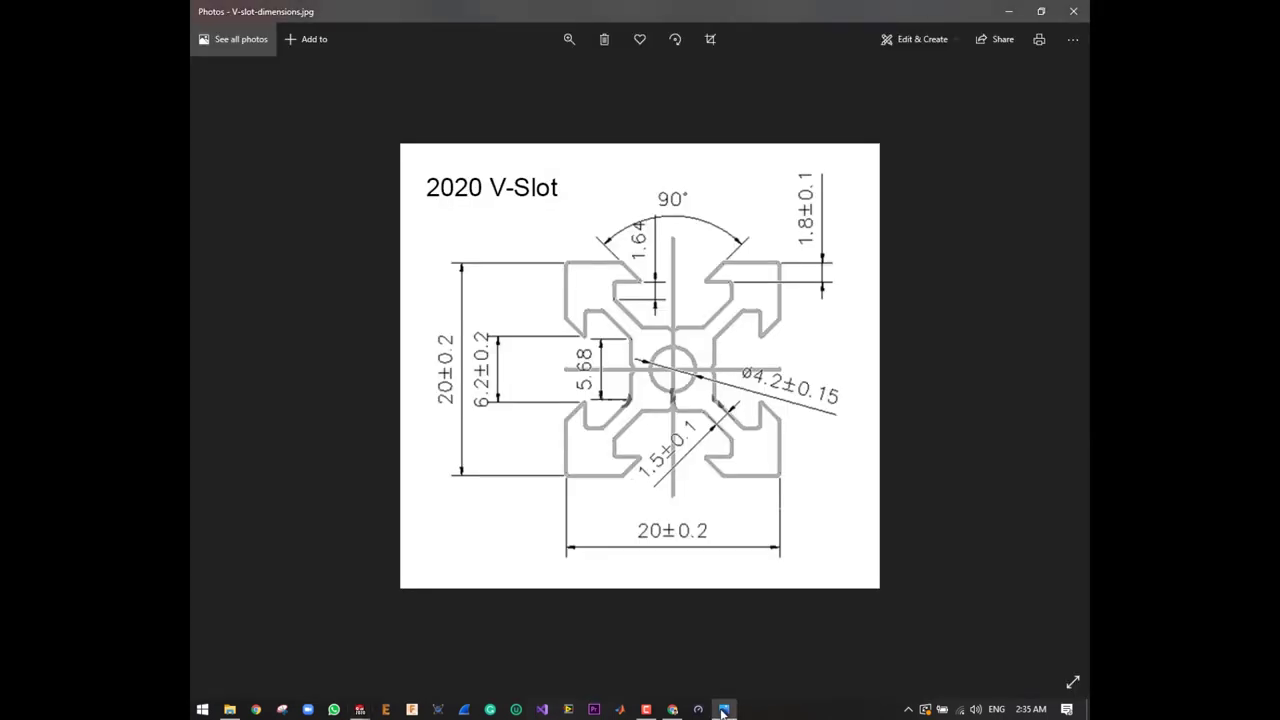
click(724, 709)
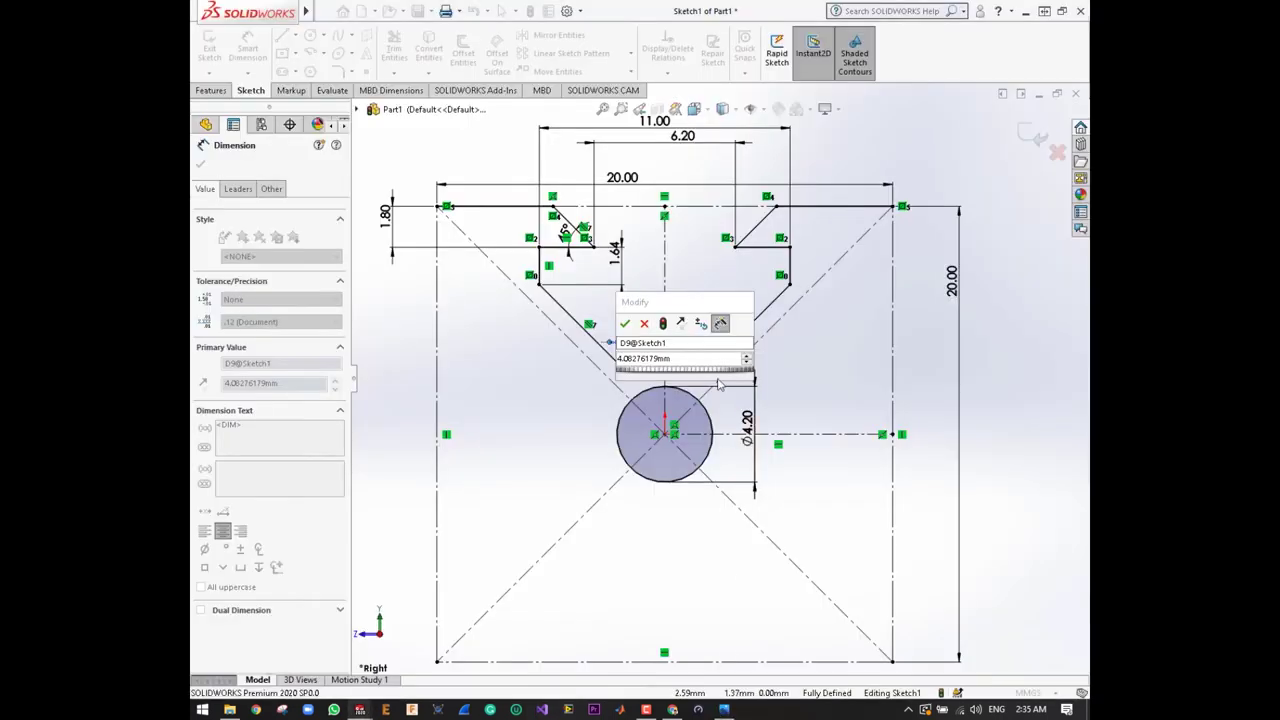
click(677, 359)
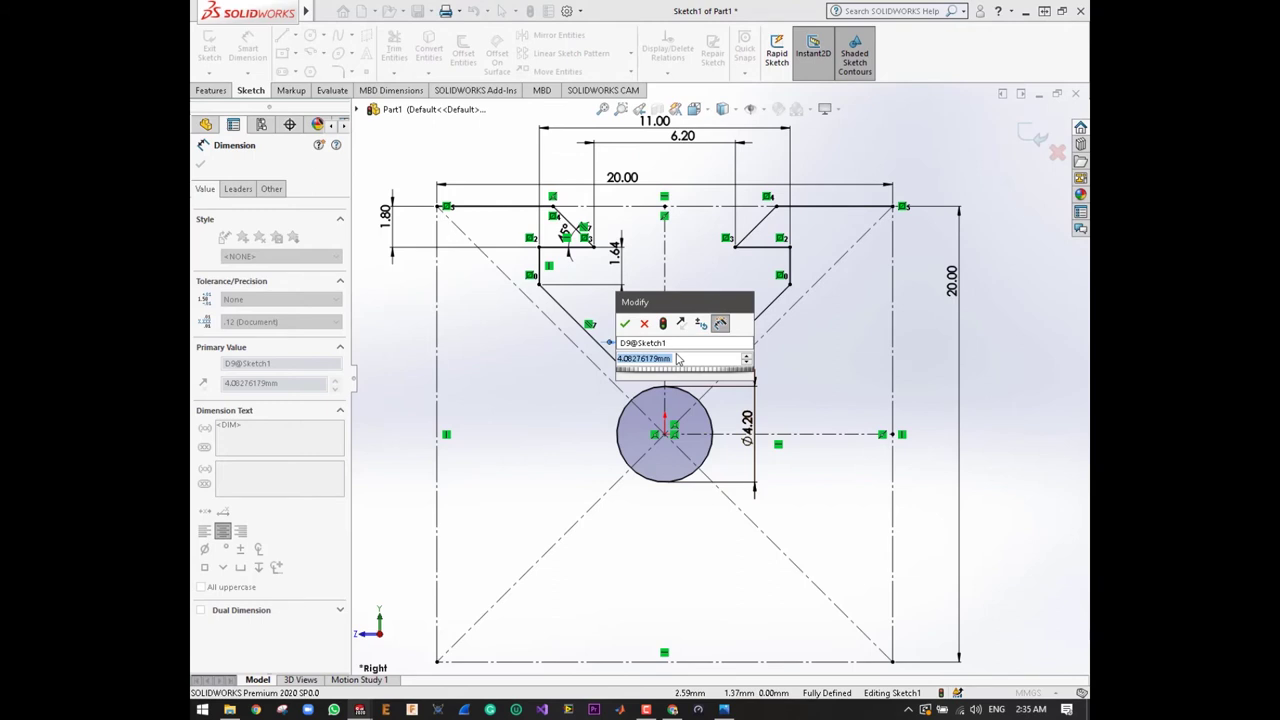
text(5.68)
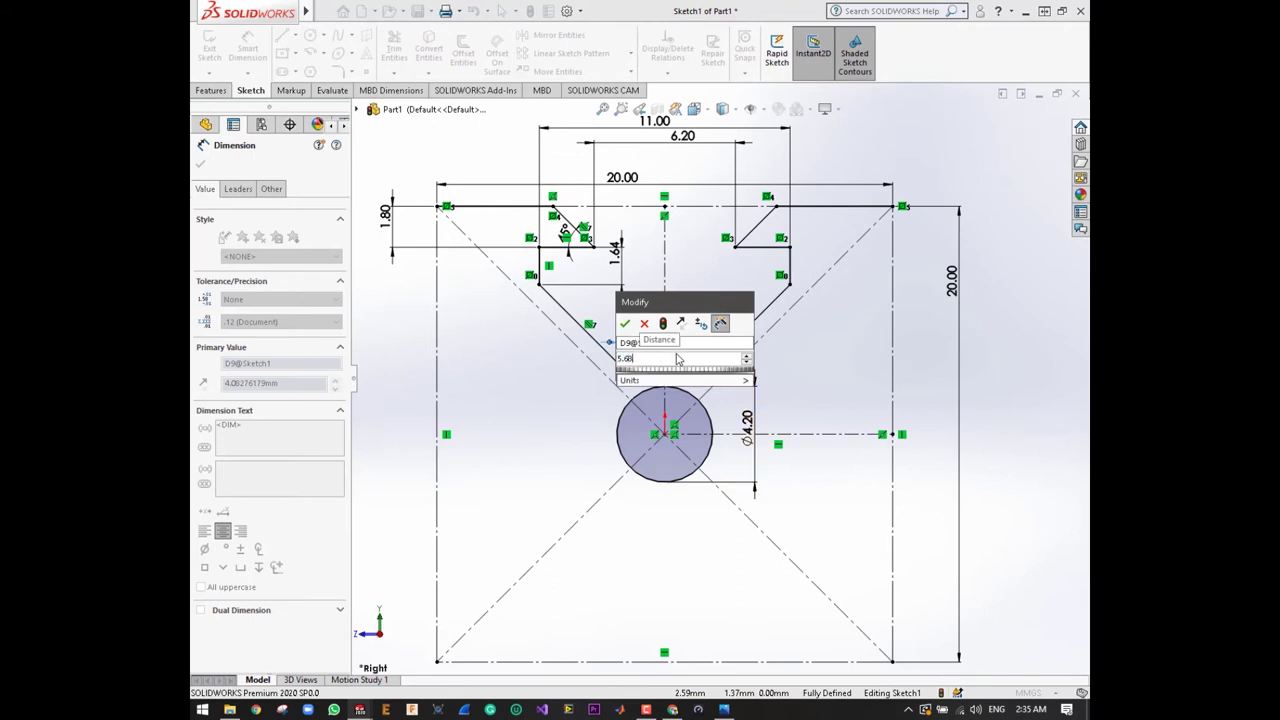
key(Escape)
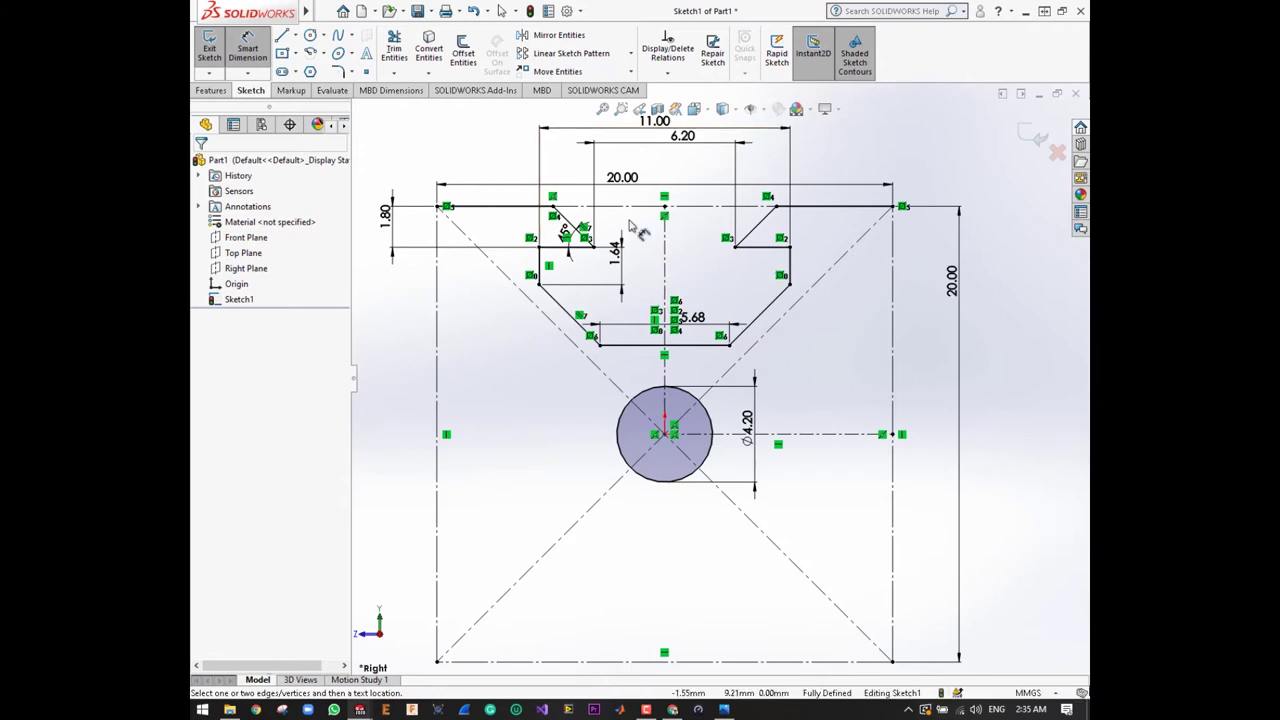
- Mirror the top-left edge and slot's left-half lines about the upper-left diagonal centreline
click(567, 40)
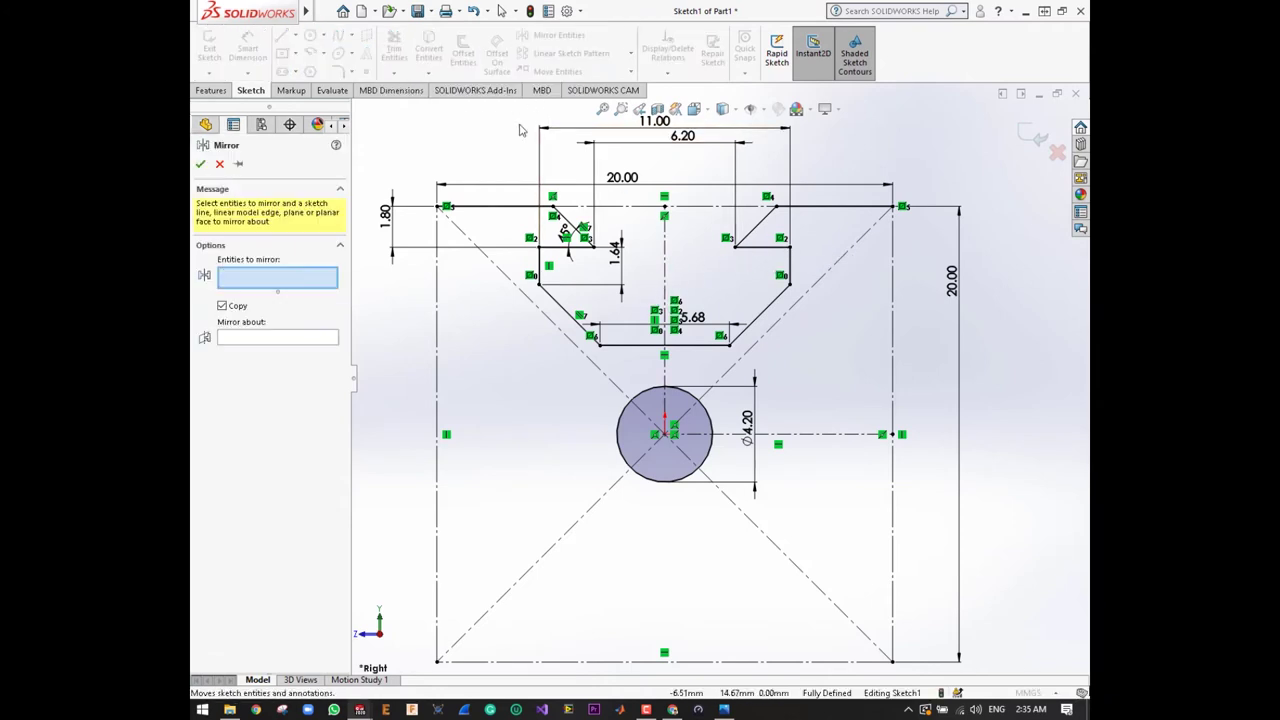
click(496, 209)
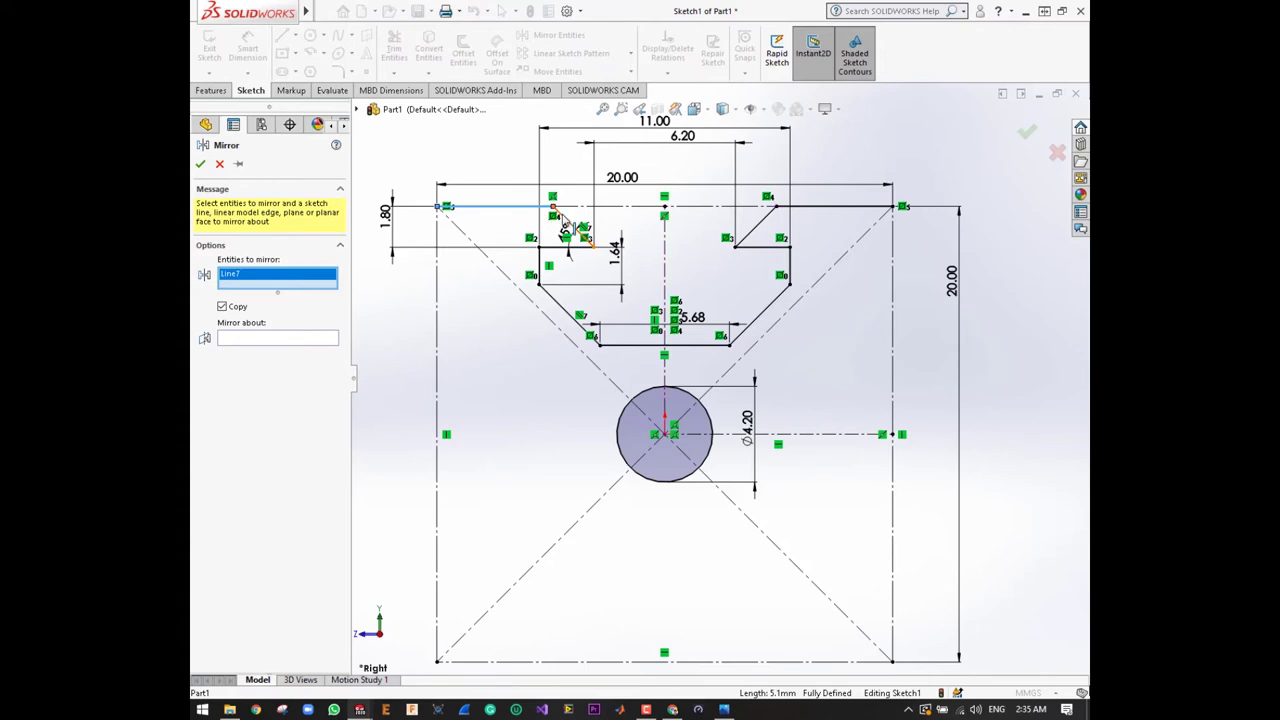
click(562, 218)
click(562, 245)
click(540, 268)
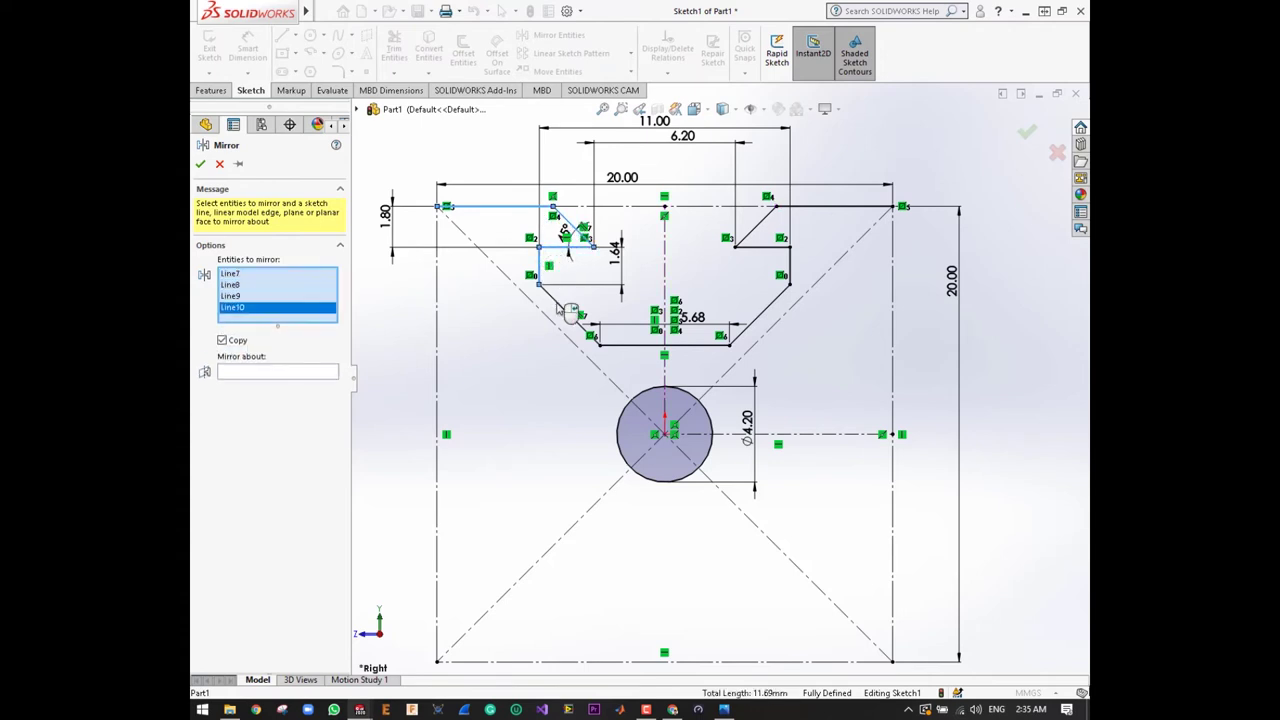
click(567, 312)
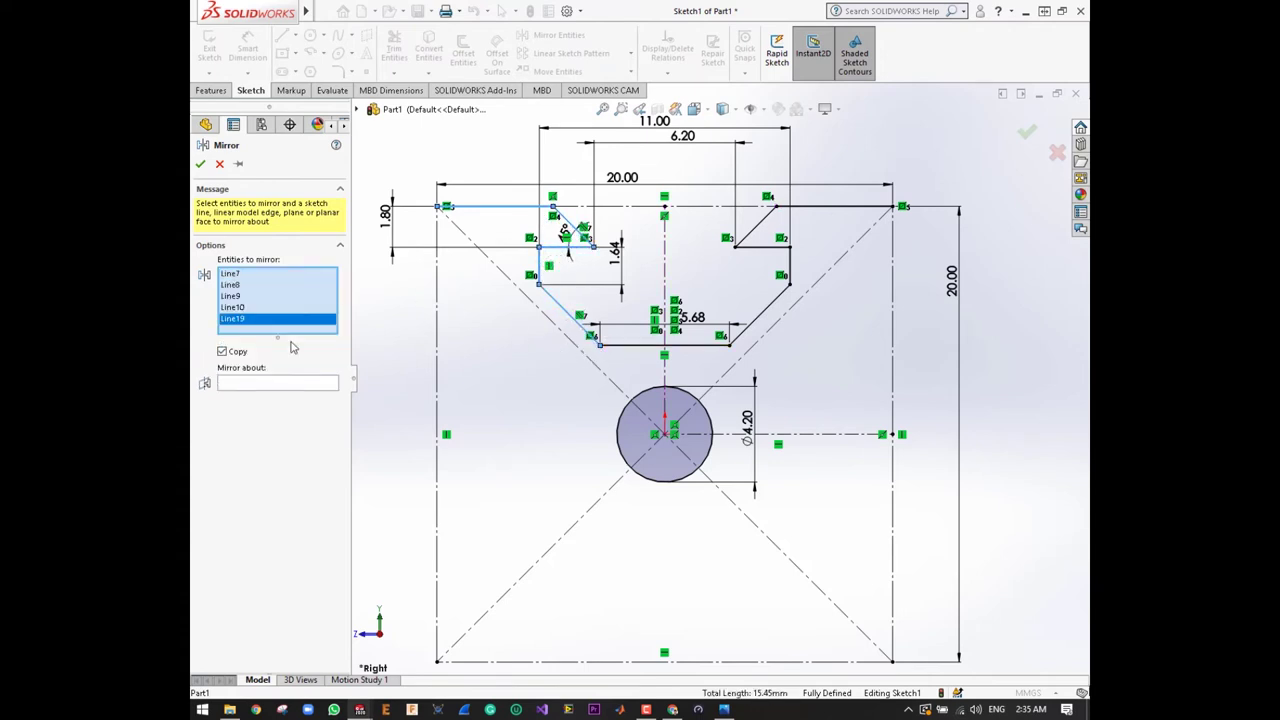
click(270, 387)
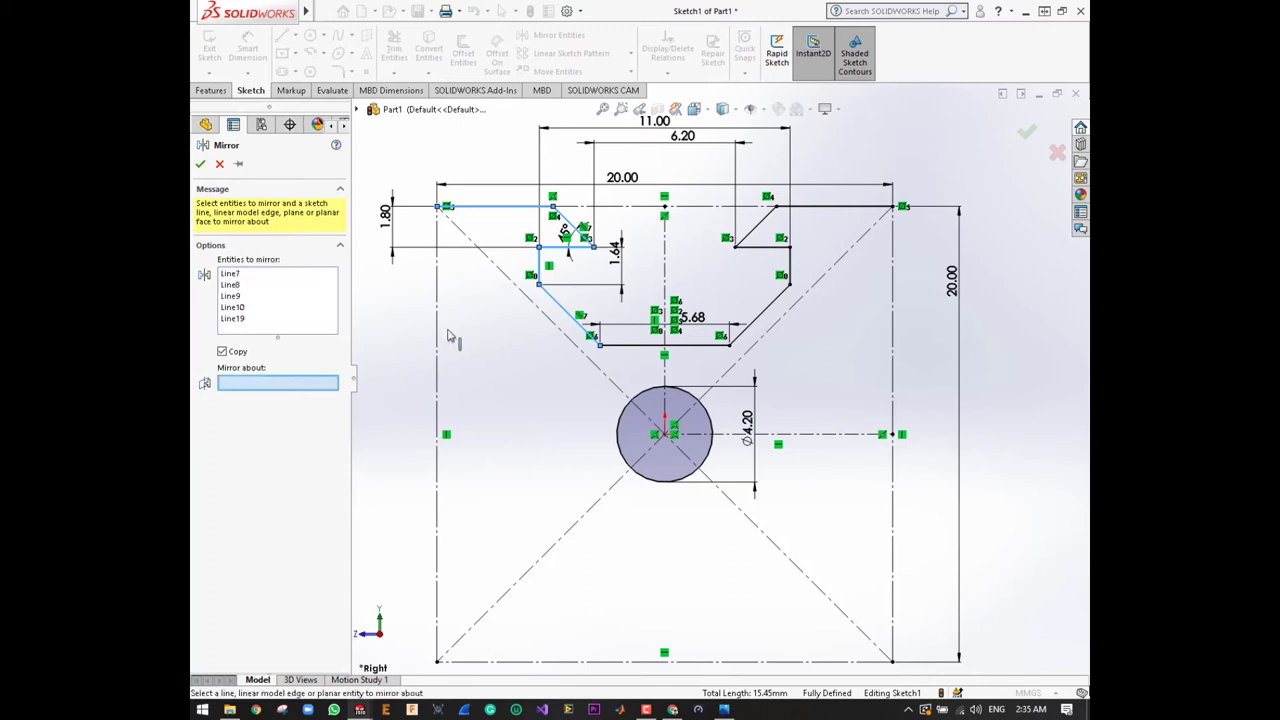
click(527, 298)
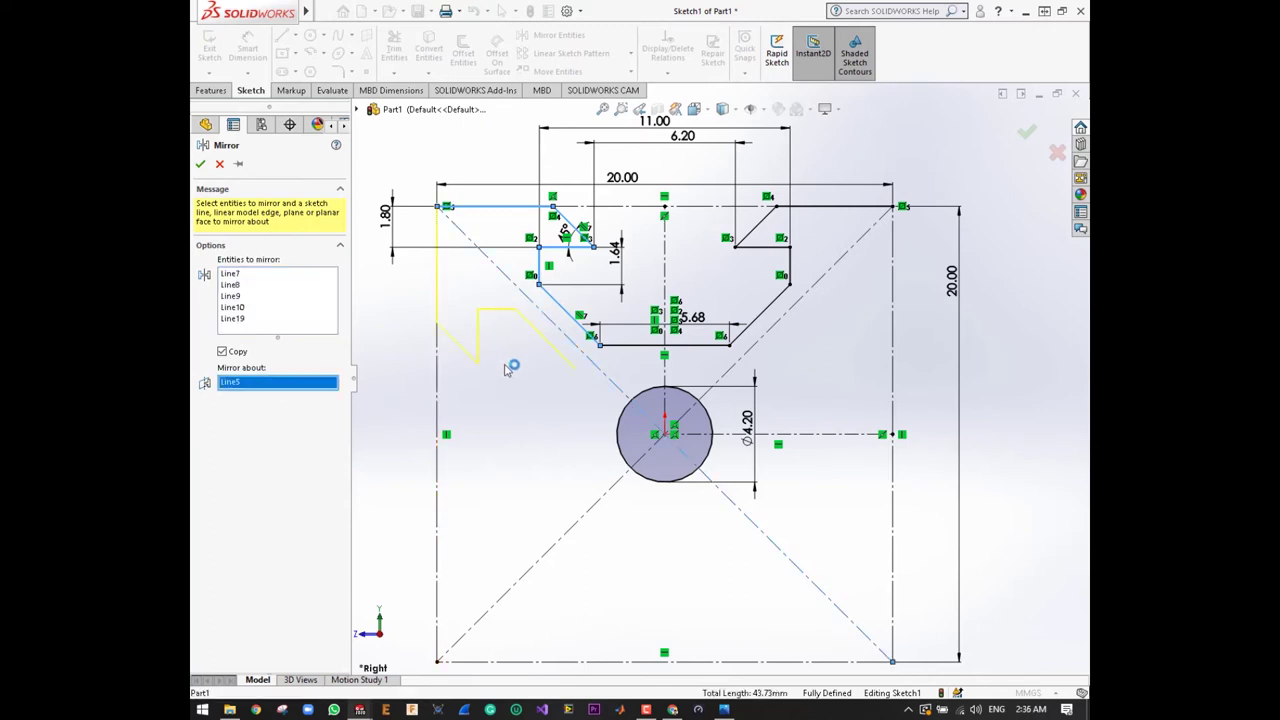
click(201, 166)
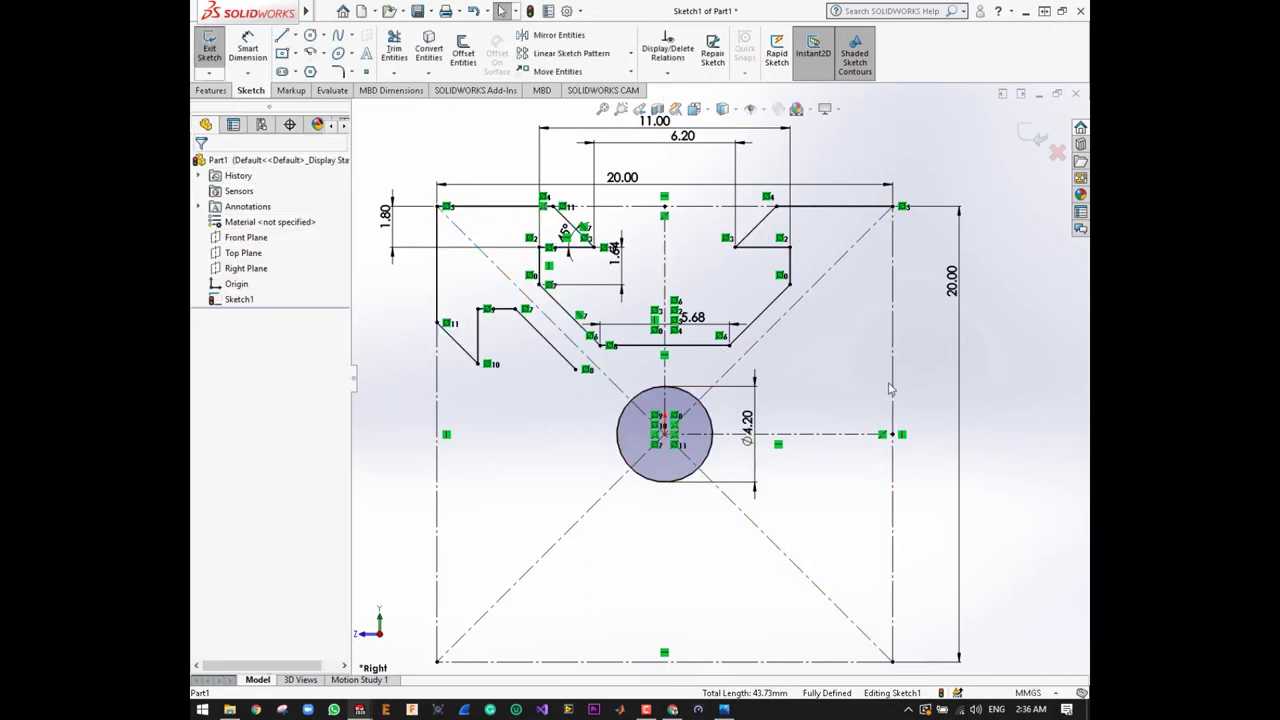
- Mirror the slot's right-half lines and top-right edge about the upper-right diagonal centreline
click(583, 40)
click(771, 303)
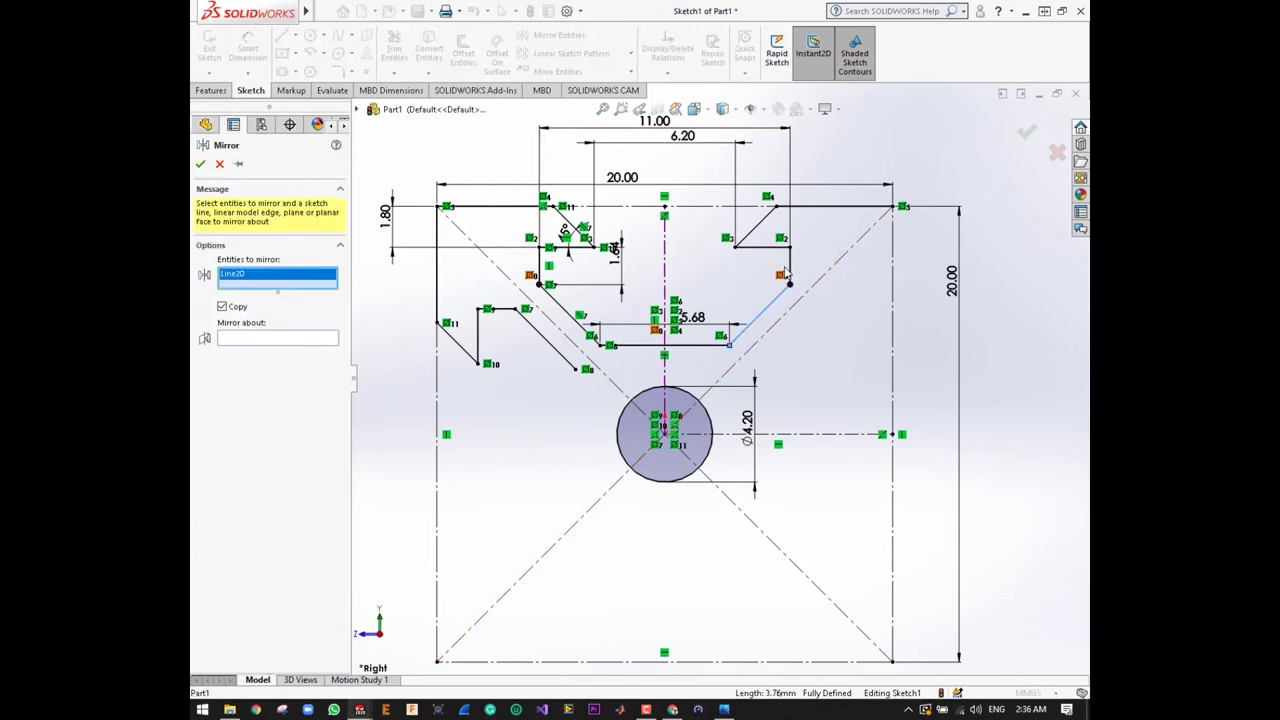
click(789, 268)
click(765, 246)
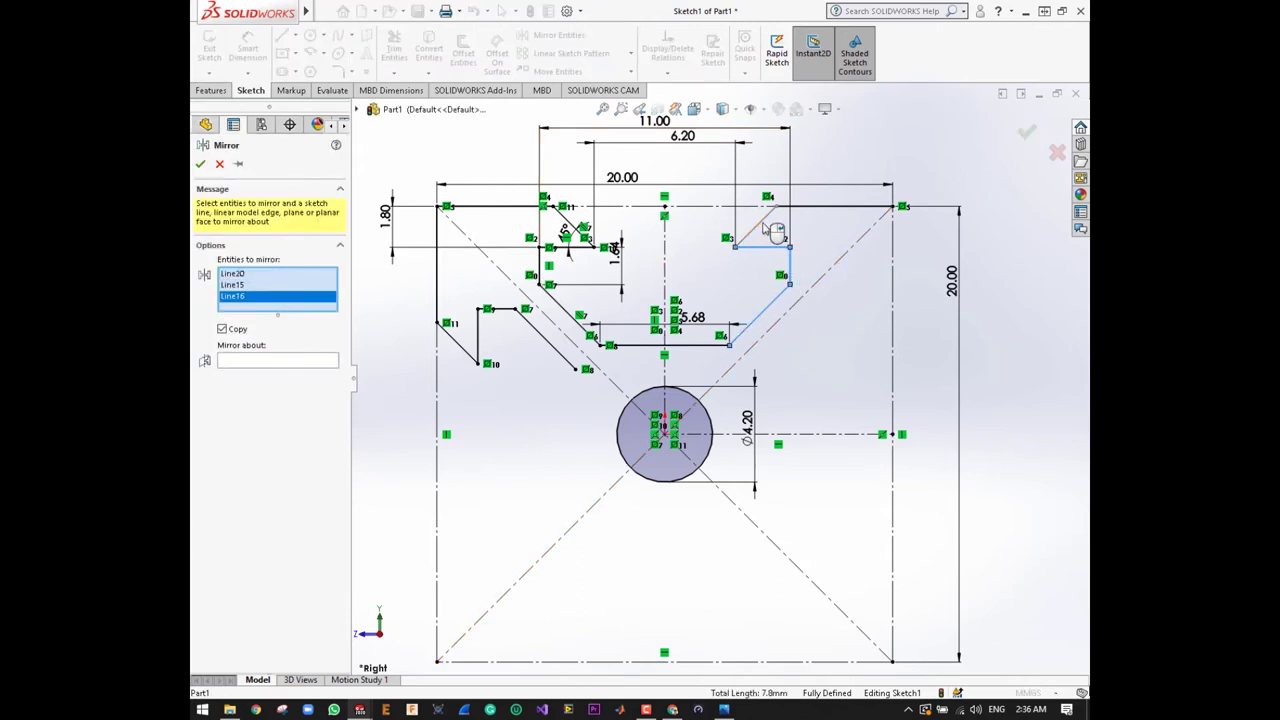
click(770, 228)
click(830, 207)
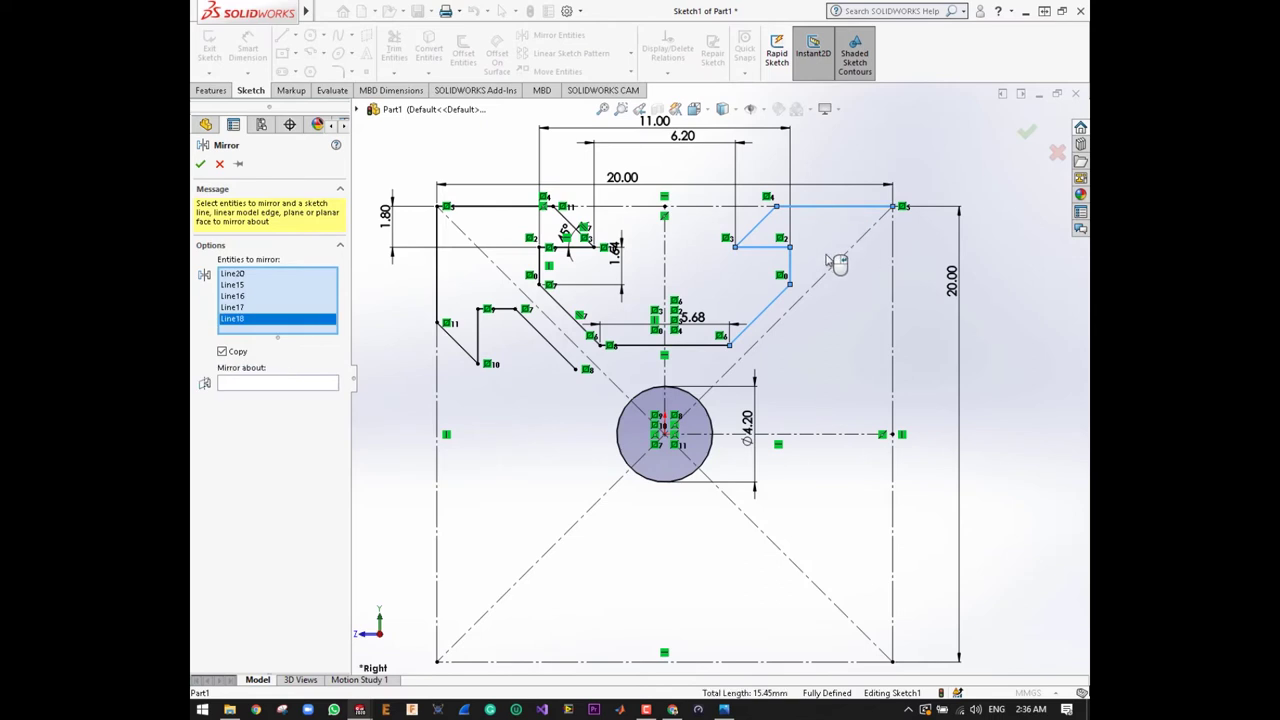
click(287, 387)
click(820, 282)
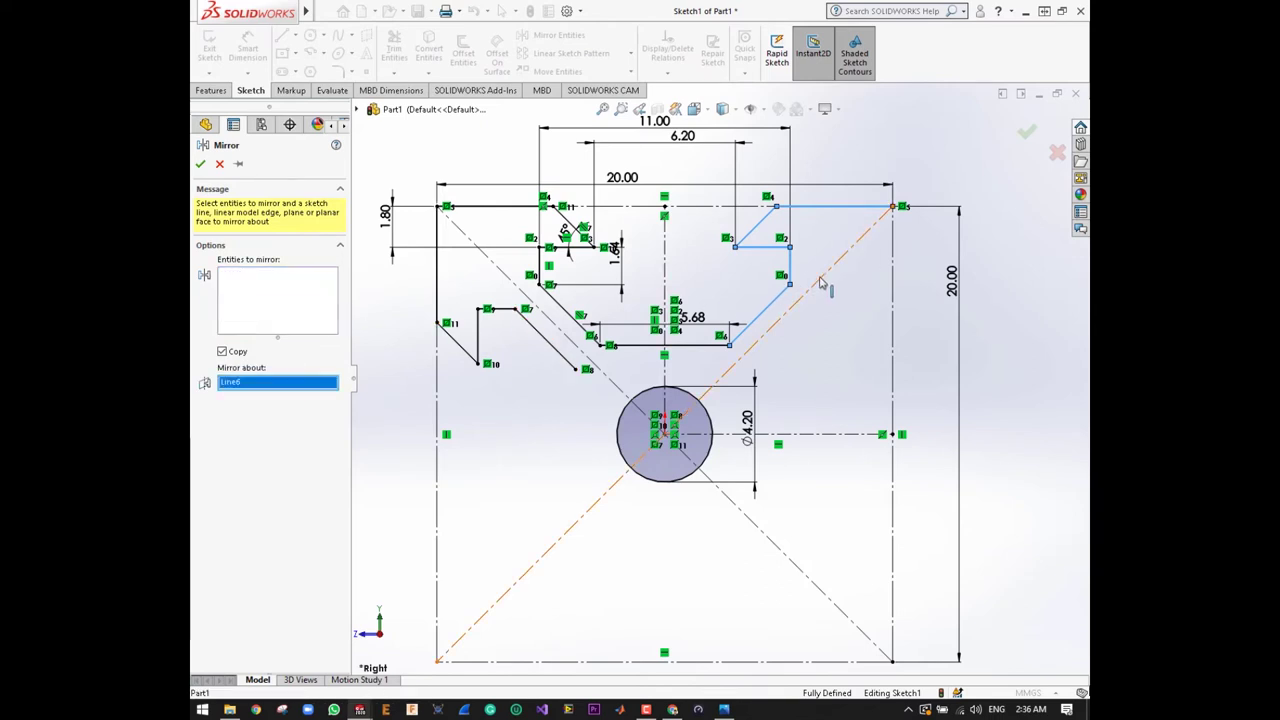
click(201, 165)
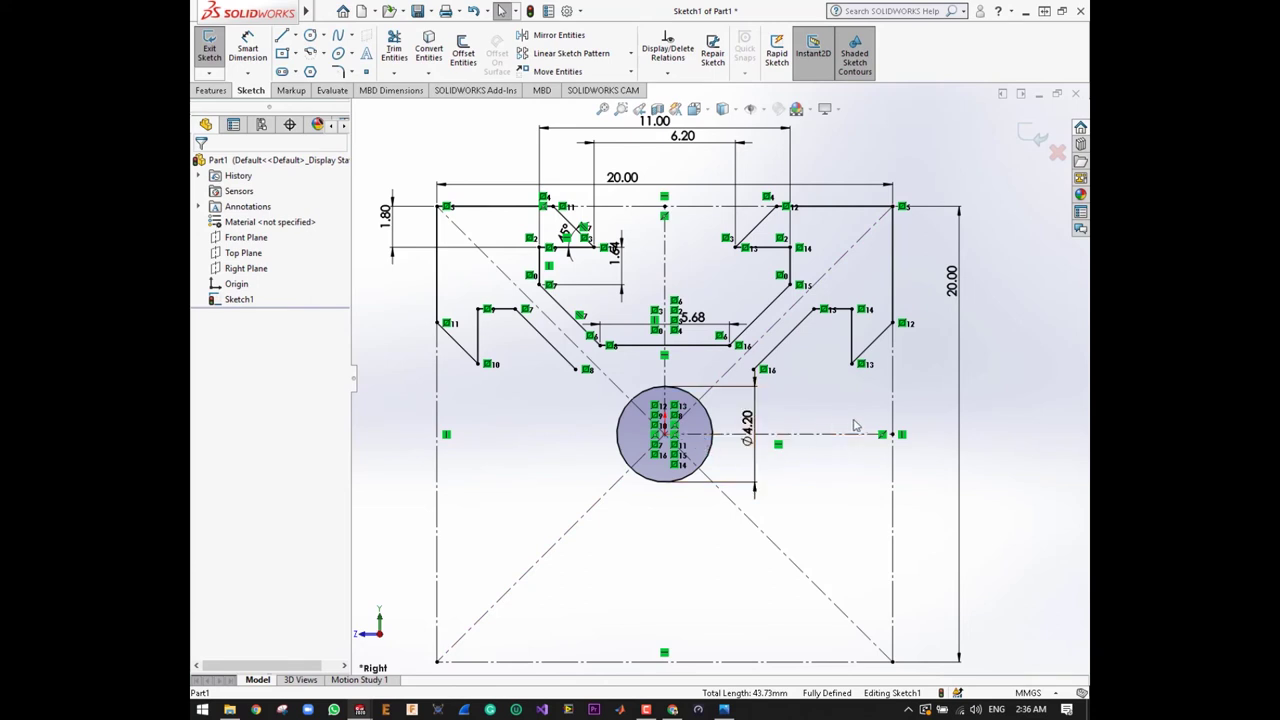
- Start a mirror and select the left-side slot, left edge, top slot's left half and base
click(556, 36)
click(512, 310)
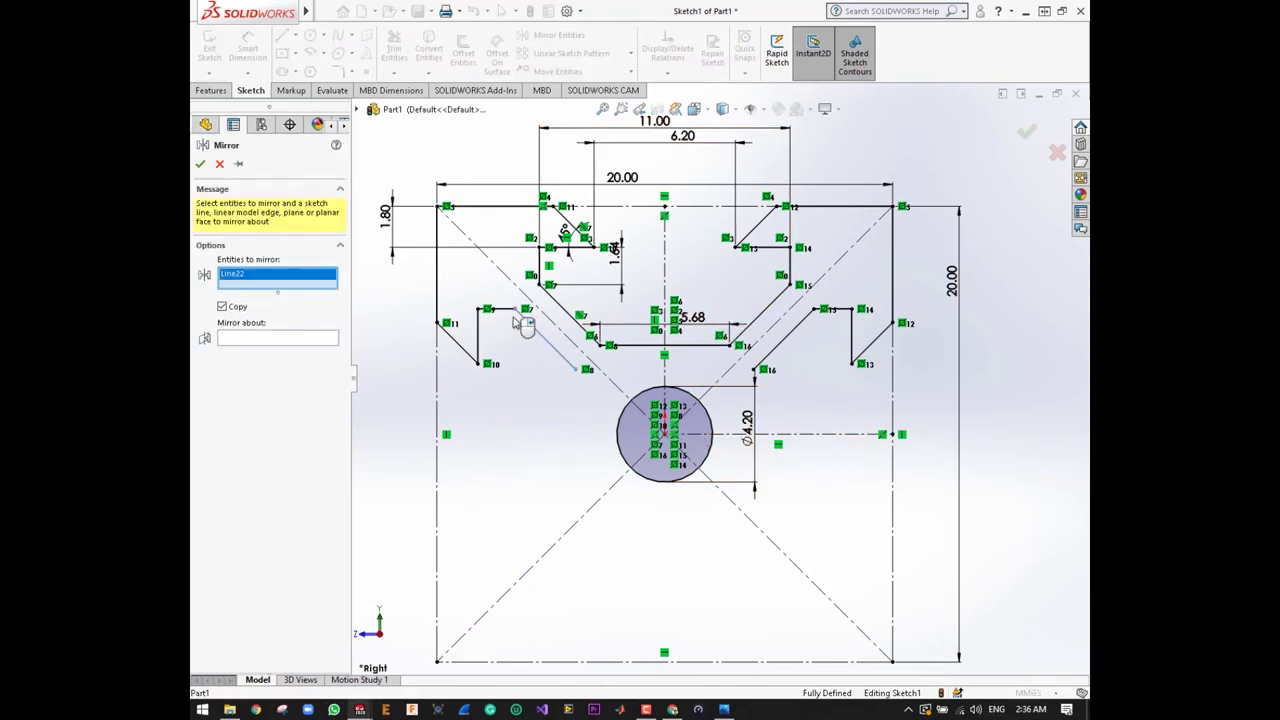
click(503, 310)
click(478, 342)
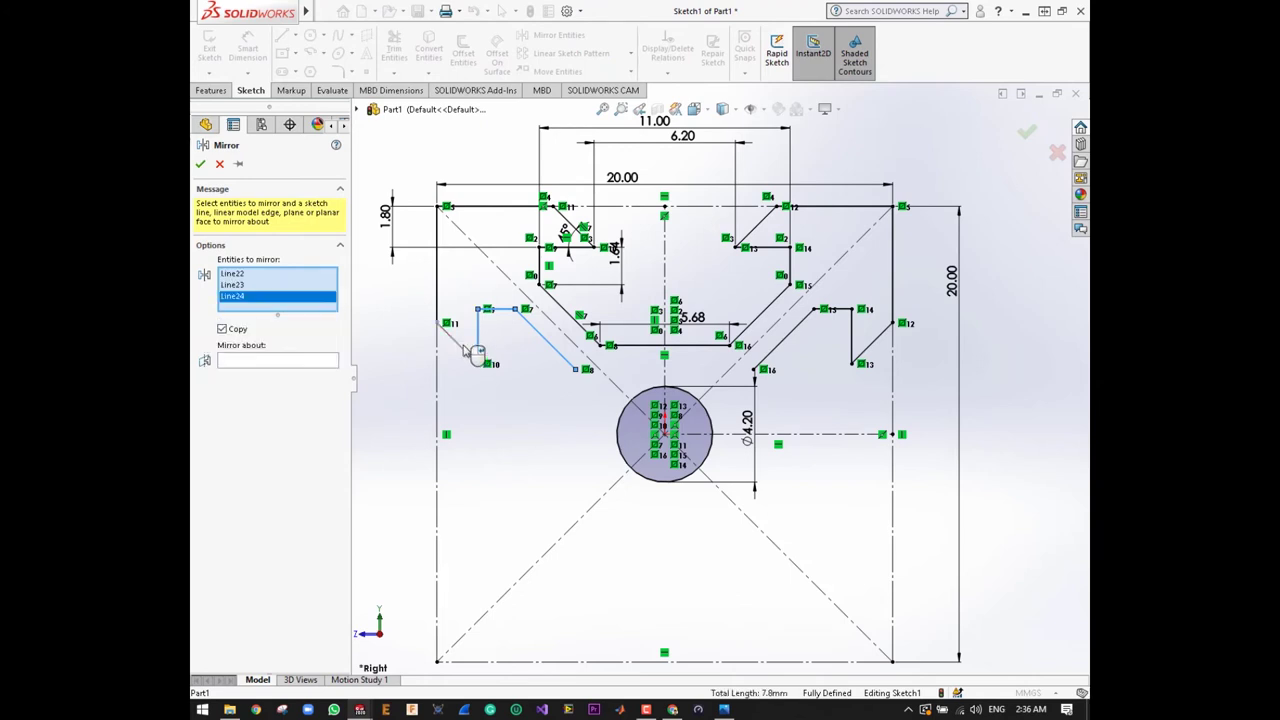
click(460, 343)
click(438, 290)
click(492, 207)
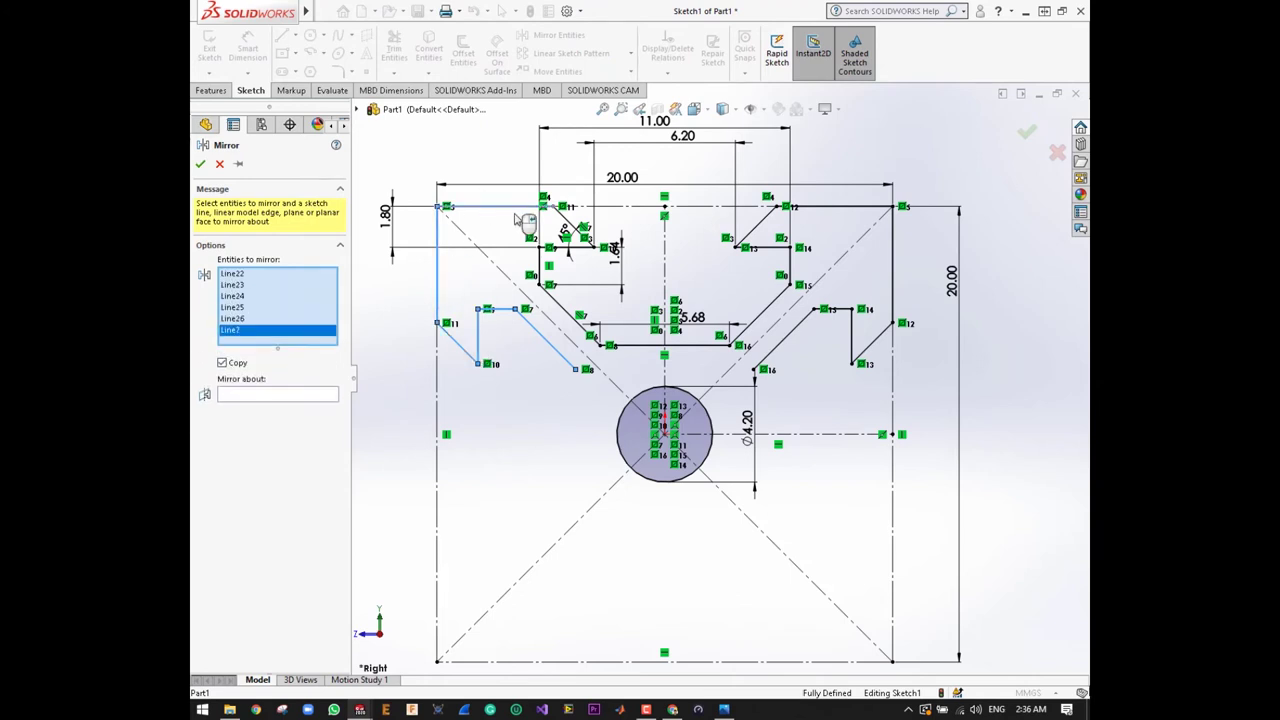
click(576, 234)
click(580, 247)
click(540, 275)
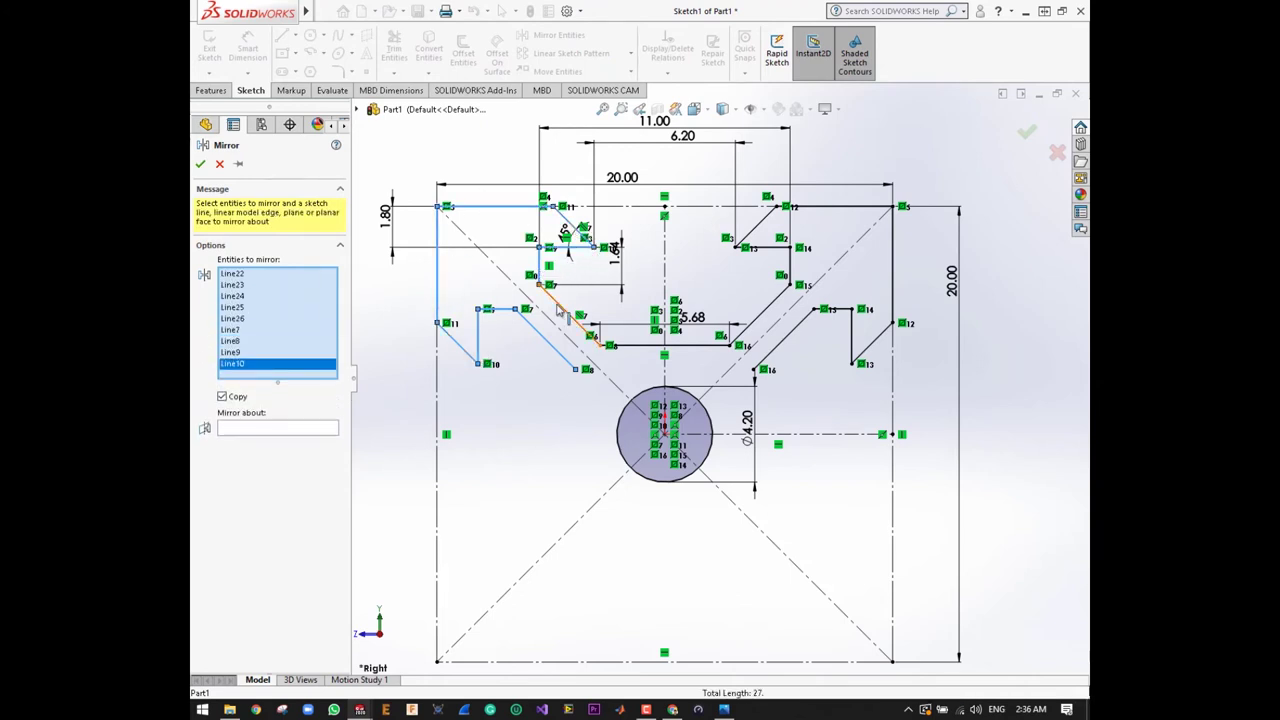
click(565, 313)
click(641, 345)
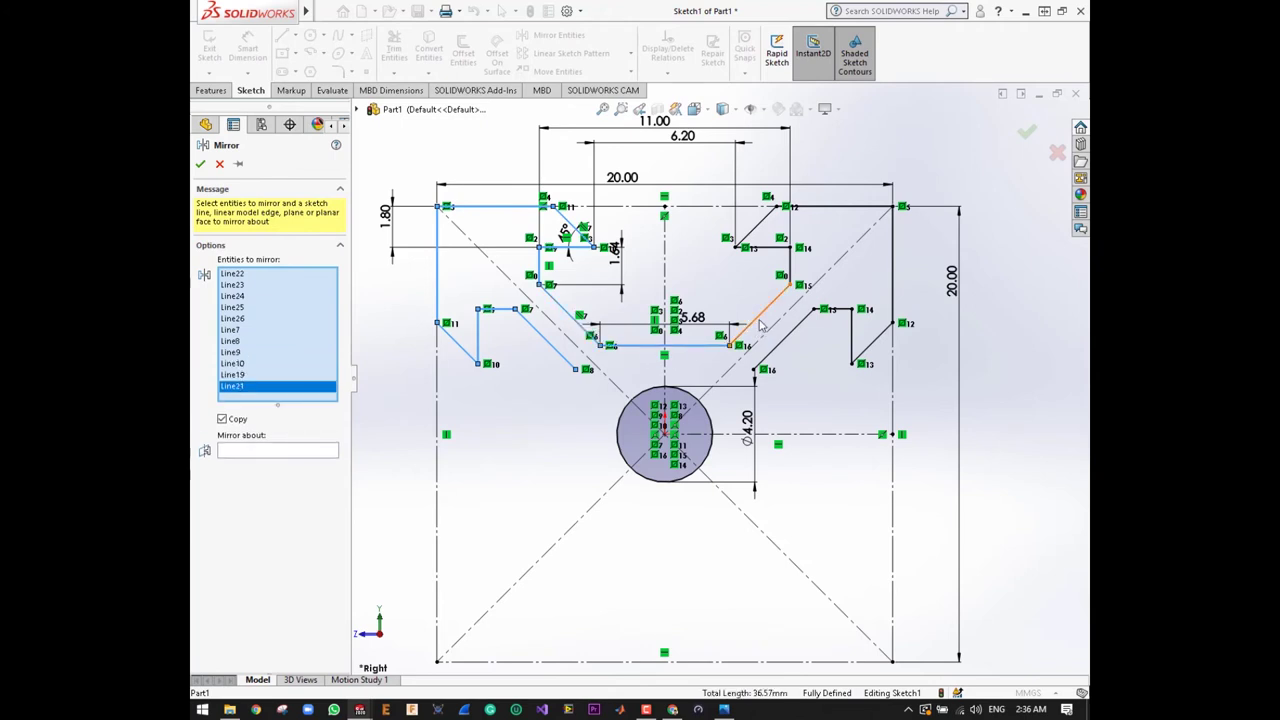
- Add the top slot's right half, right outer edge and right-side slot lines to the mirror set
click(766, 316)
click(789, 262)
click(765, 247)
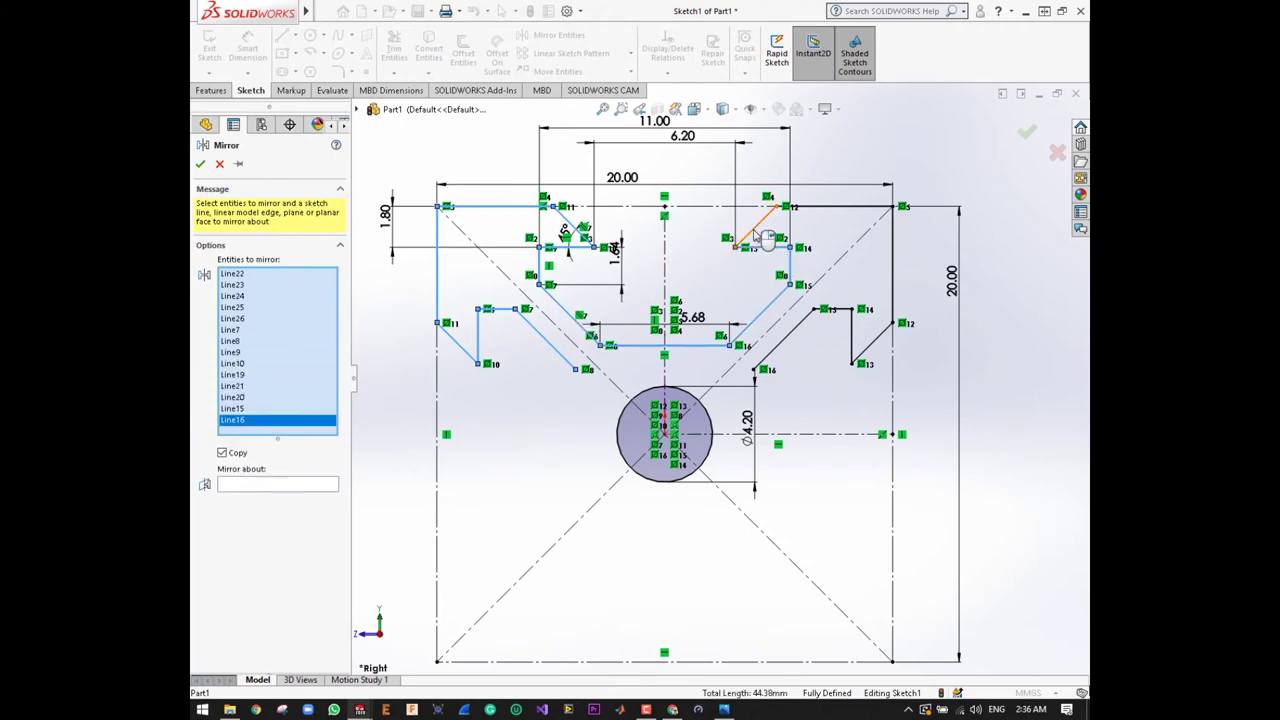
click(758, 226)
click(845, 207)
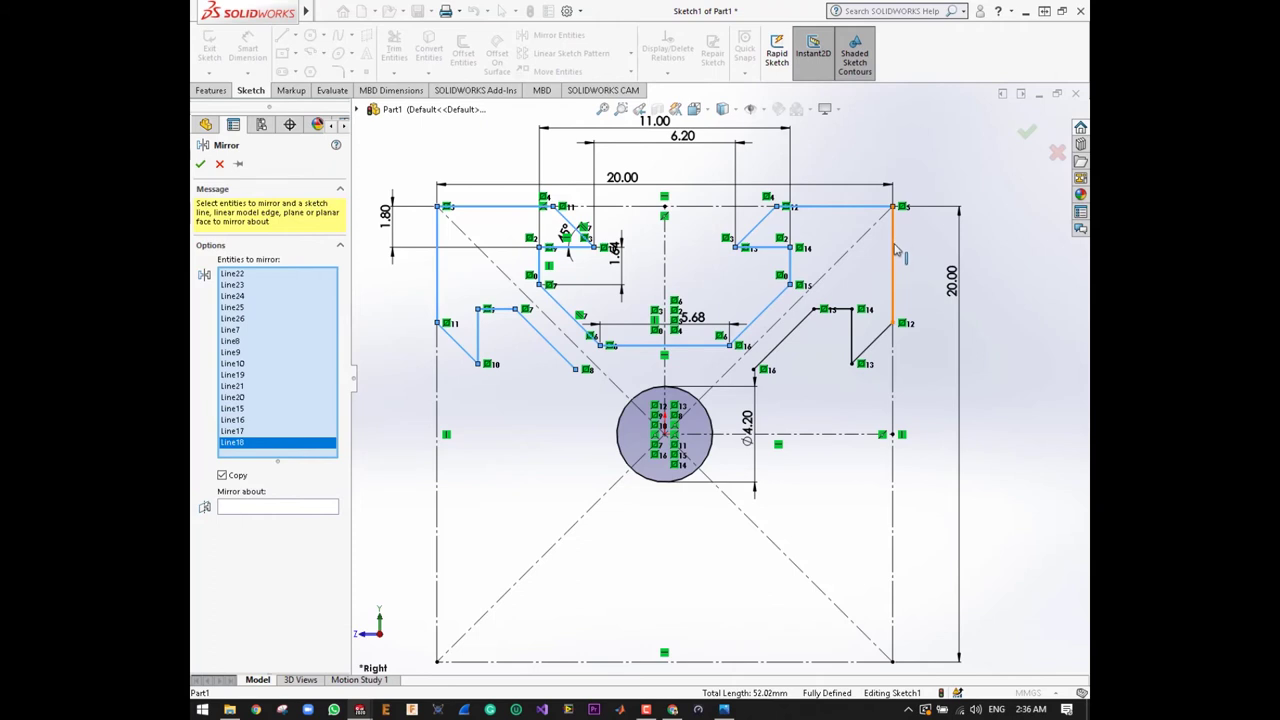
click(894, 250)
click(873, 350)
click(853, 345)
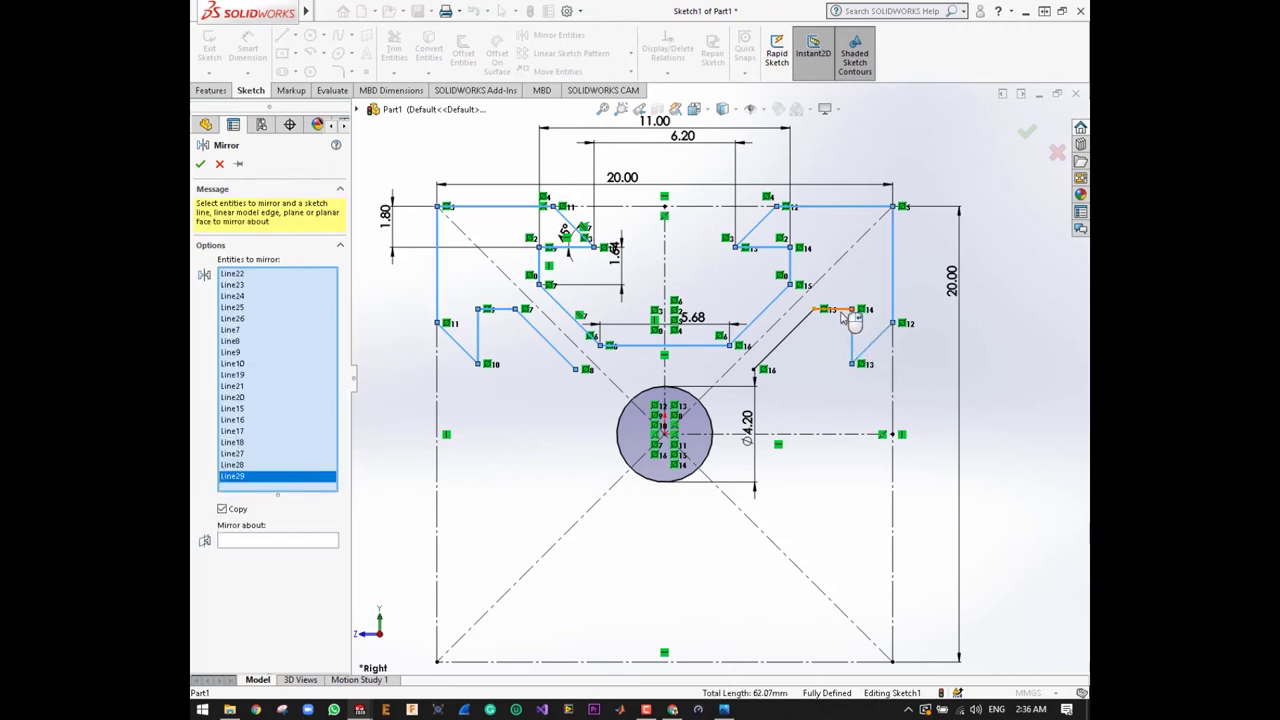
click(838, 309)
click(780, 356)
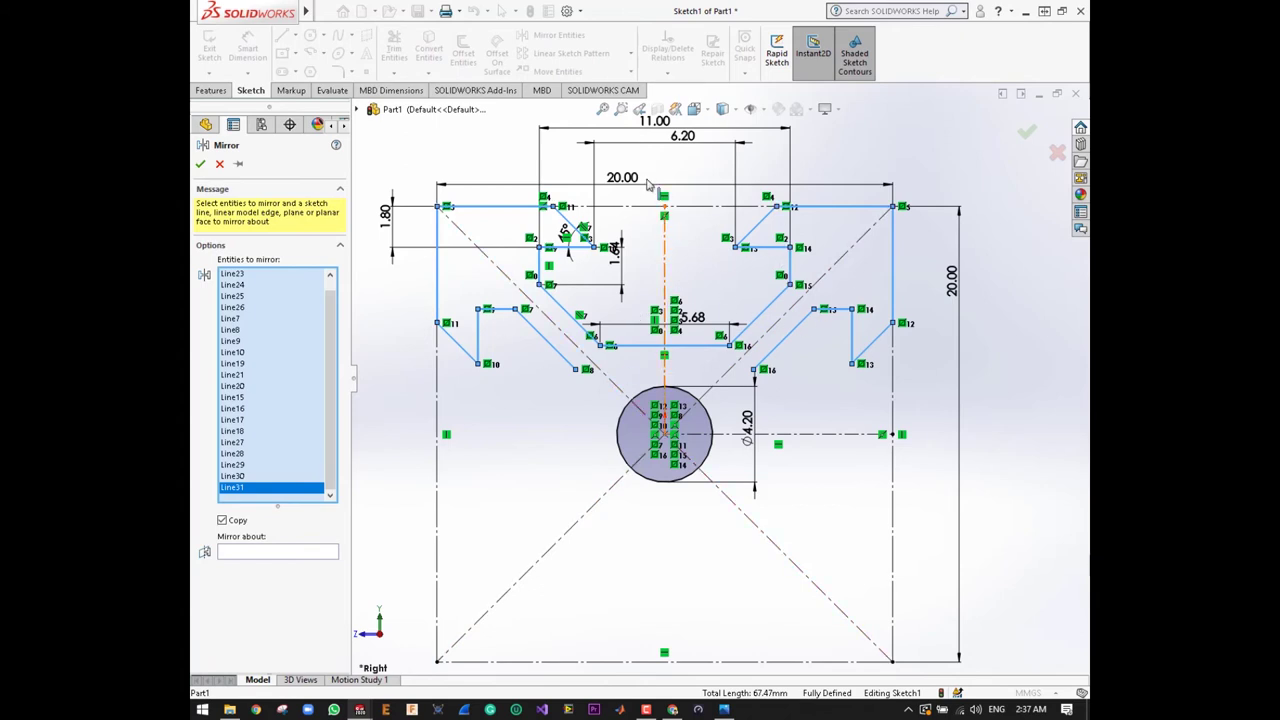
- Mirror the upper slot lines across horizontal centreline Line13 onto the square's bottom half
click(766, 113)
click(292, 551)
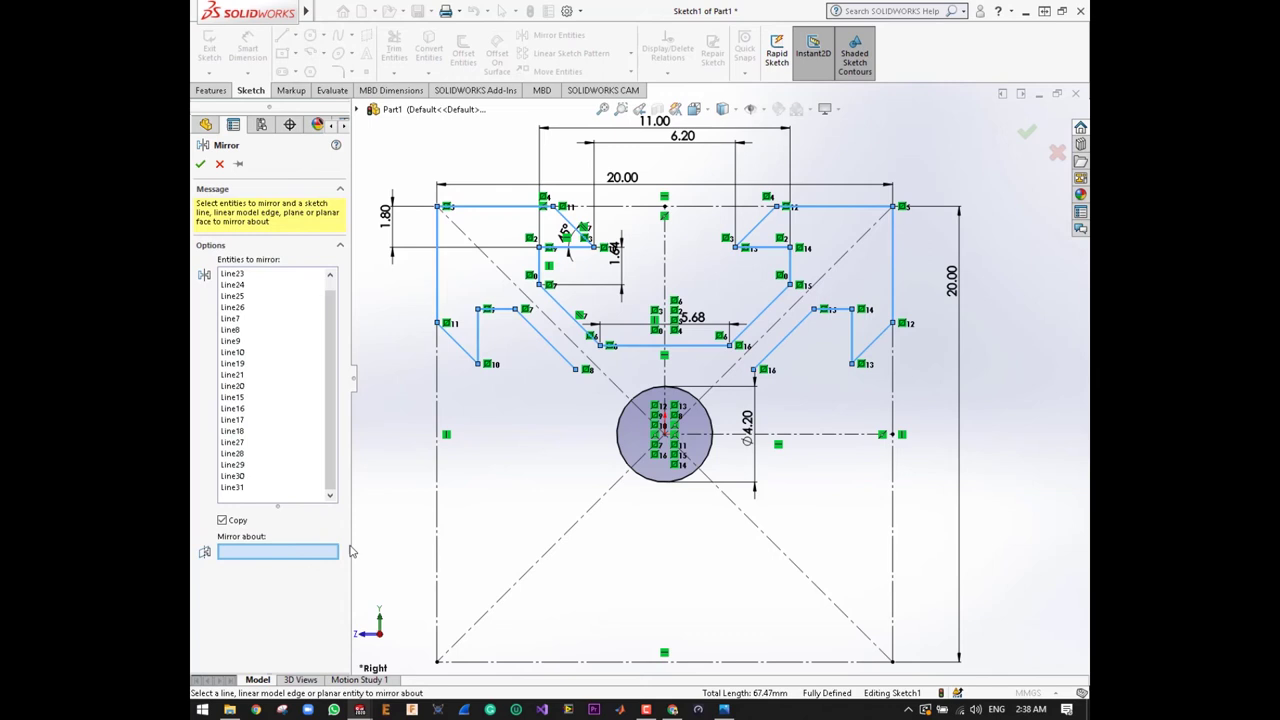
click(812, 435)
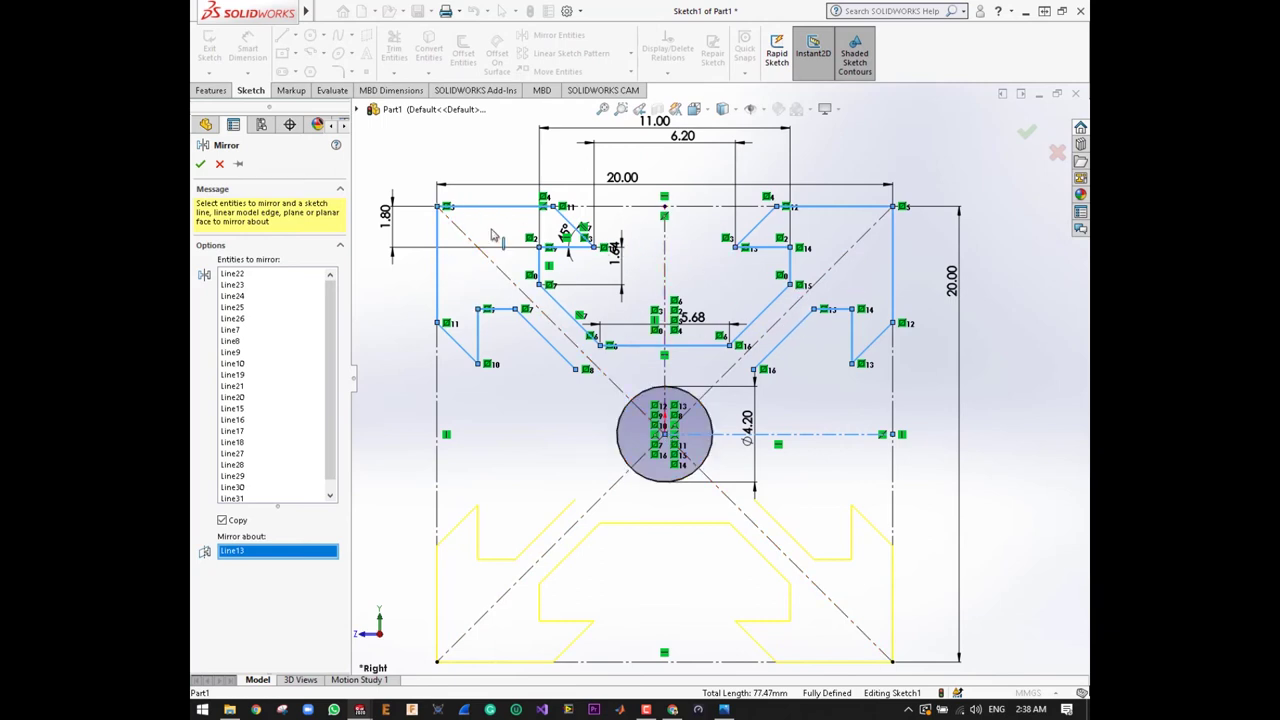
click(200, 164)
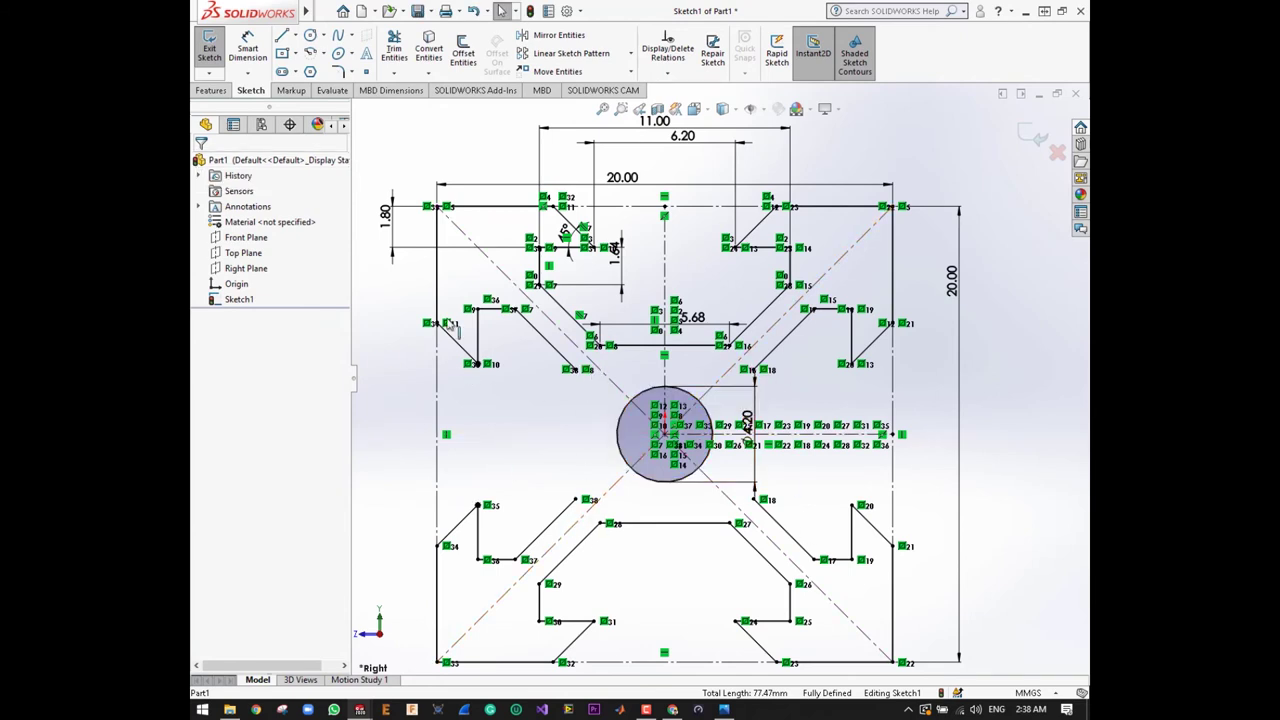
- Draw 5.68 mm vertical lines on the left and right sides of the central square
click(281, 35)
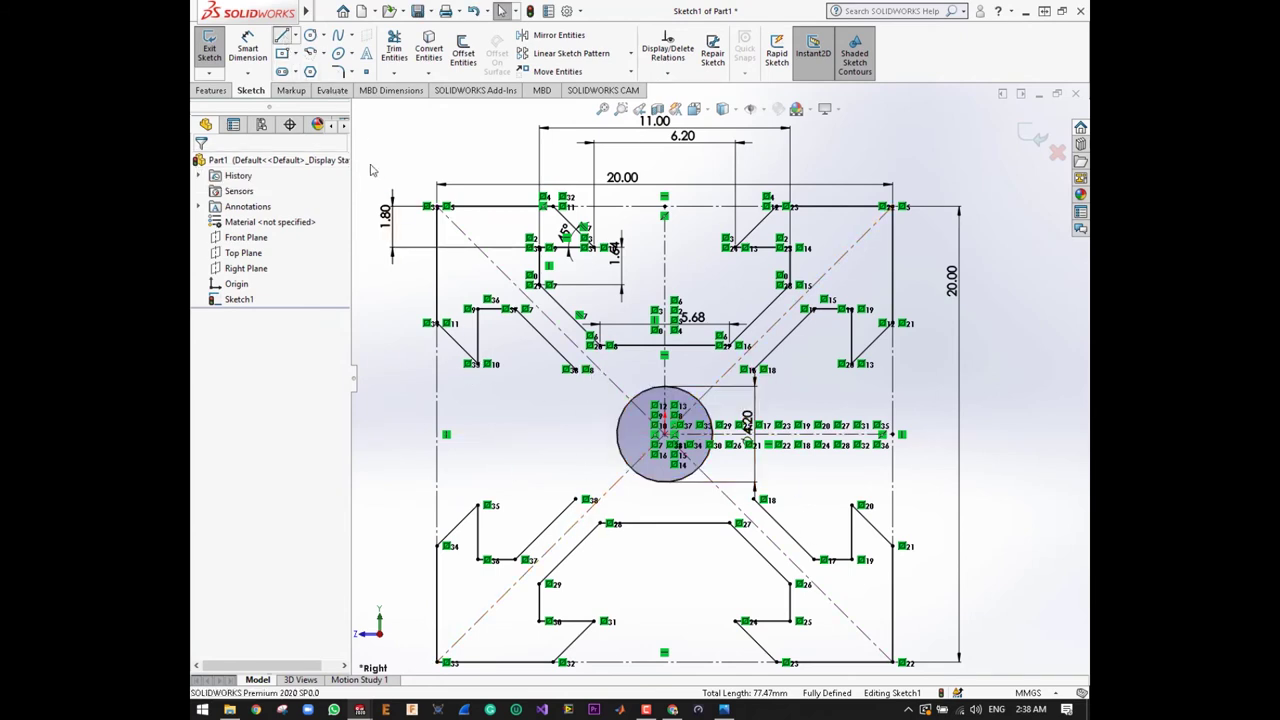
click(596, 387)
double_click(576, 498)
text(5.68)
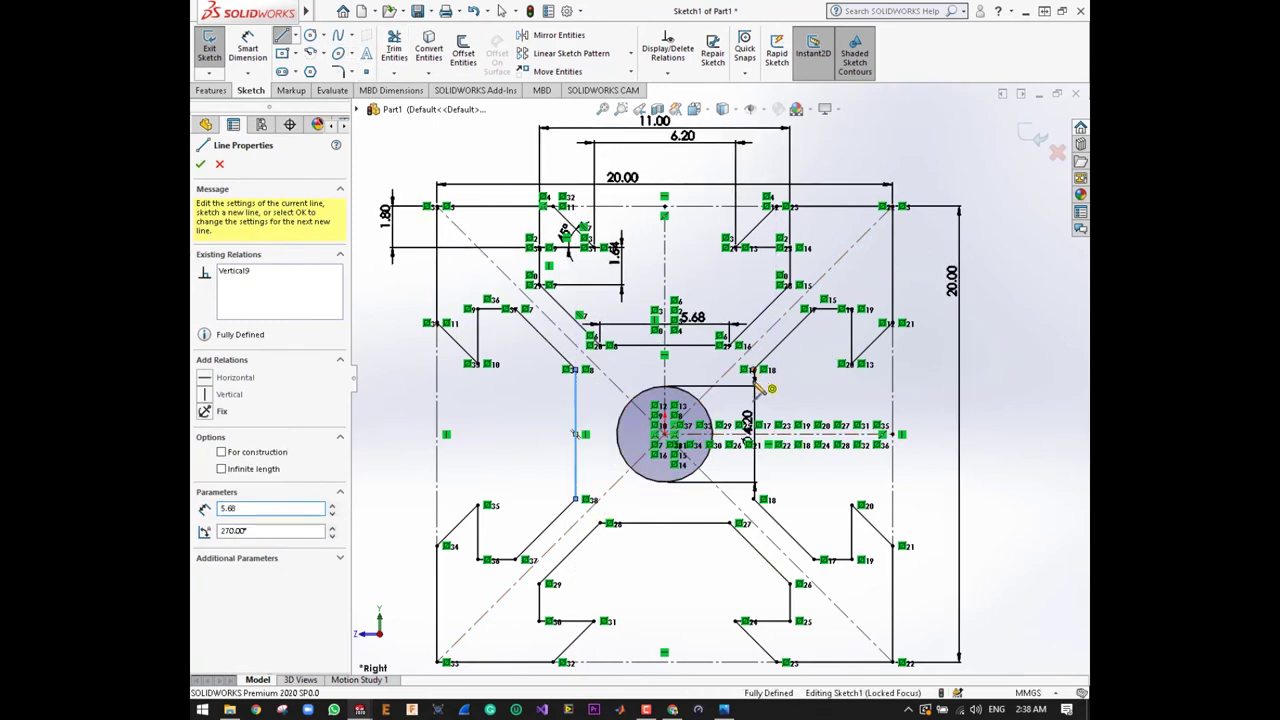
click(754, 371)
click(754, 498)
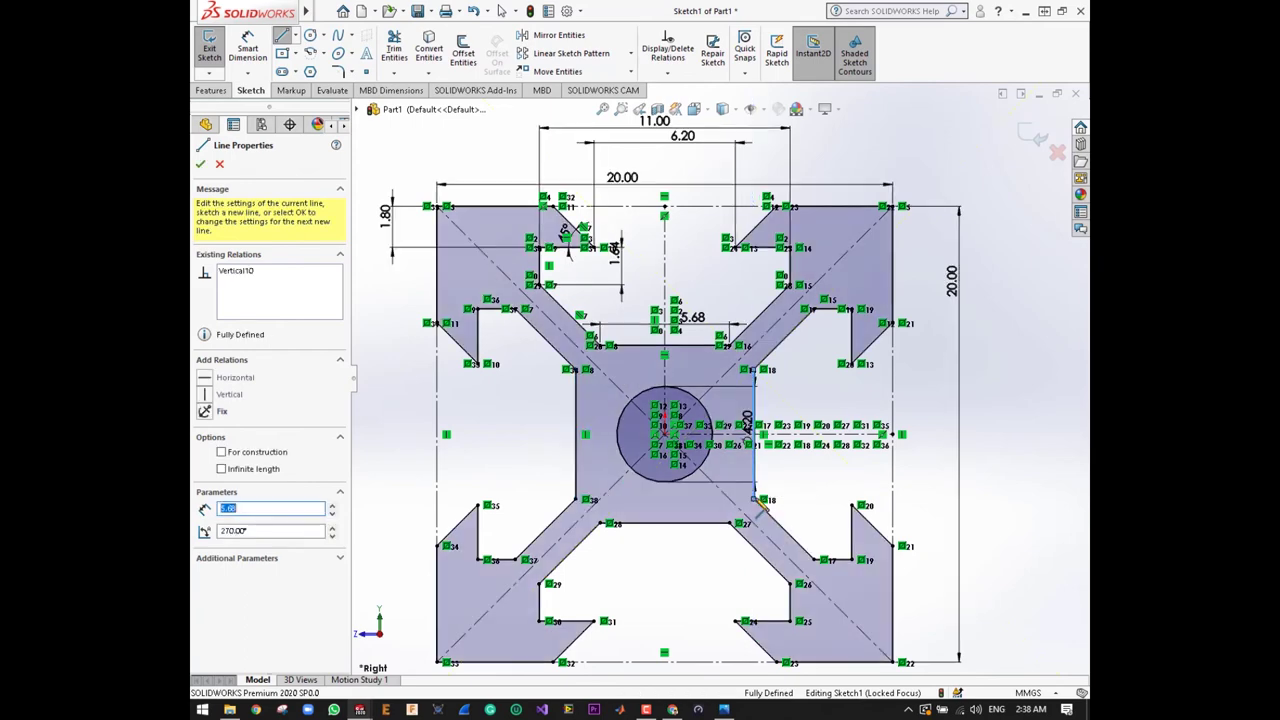
scroll(796, 380, up, 5)
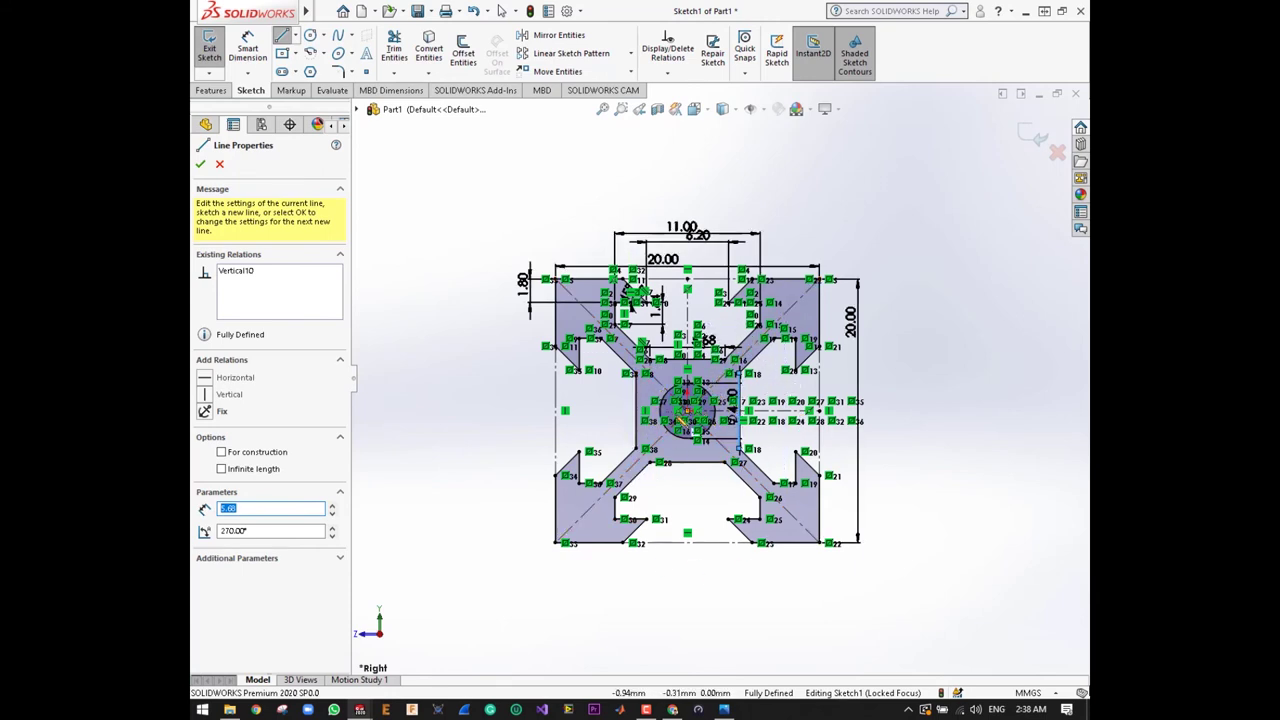
click(242, 510)
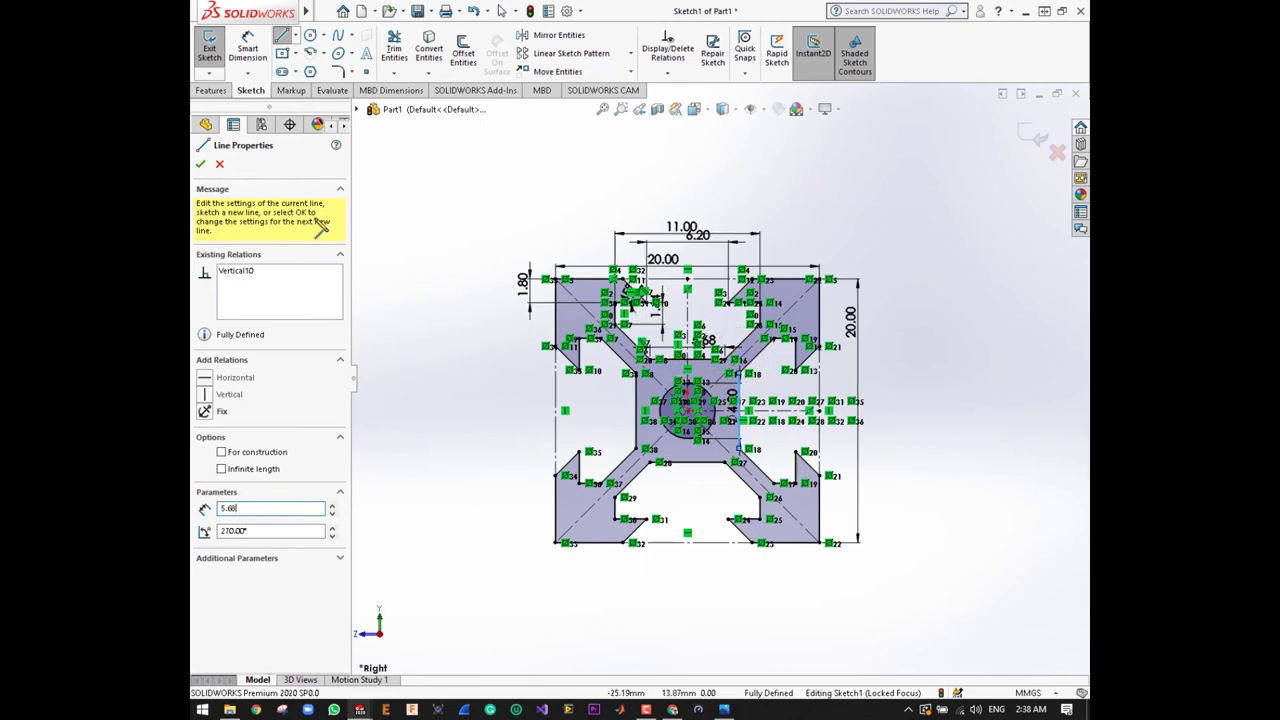
click(201, 165)
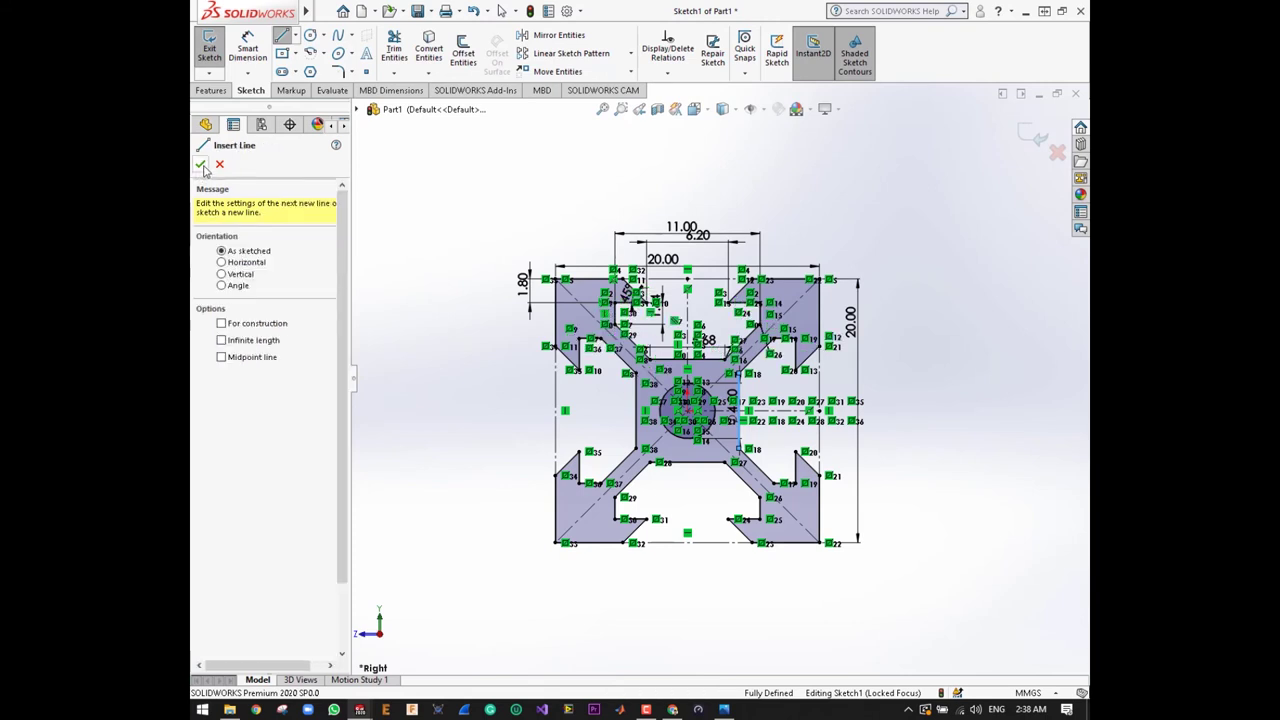
key(Escape)
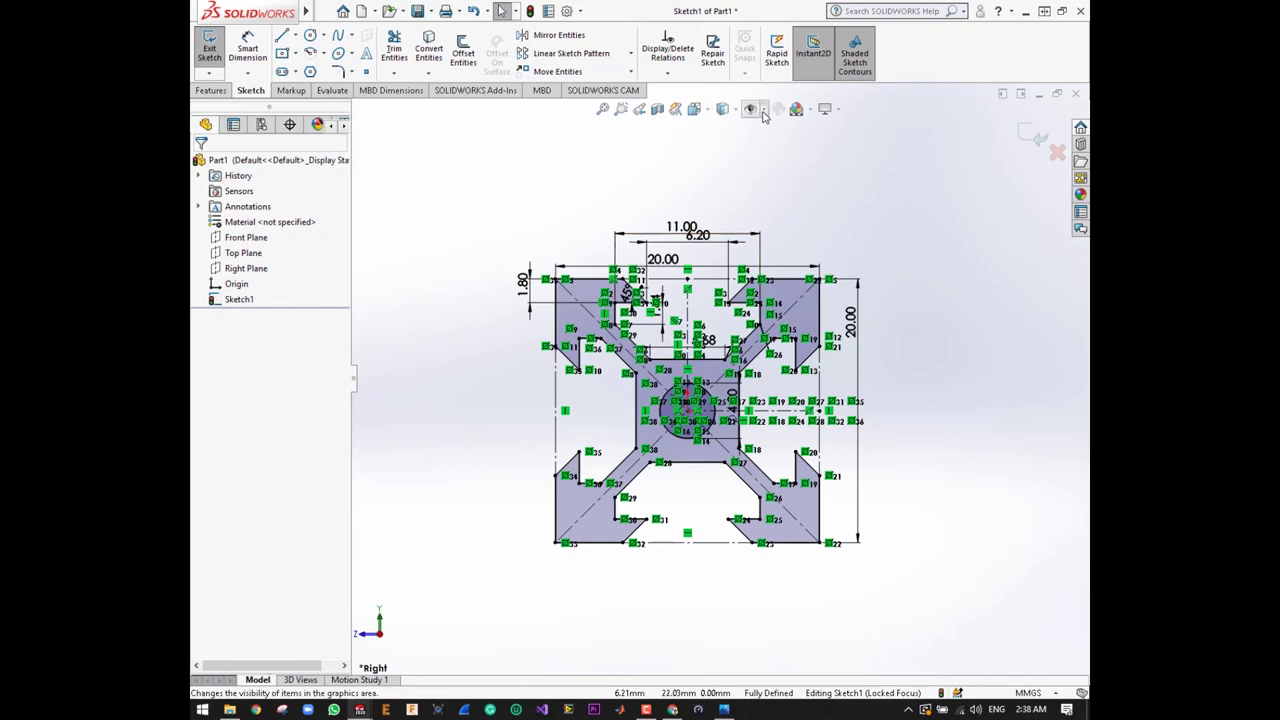
- Turn off View Sketch Dimensions and View Sketch Relations in Hide/Show Items
click(762, 110)
click(751, 248)
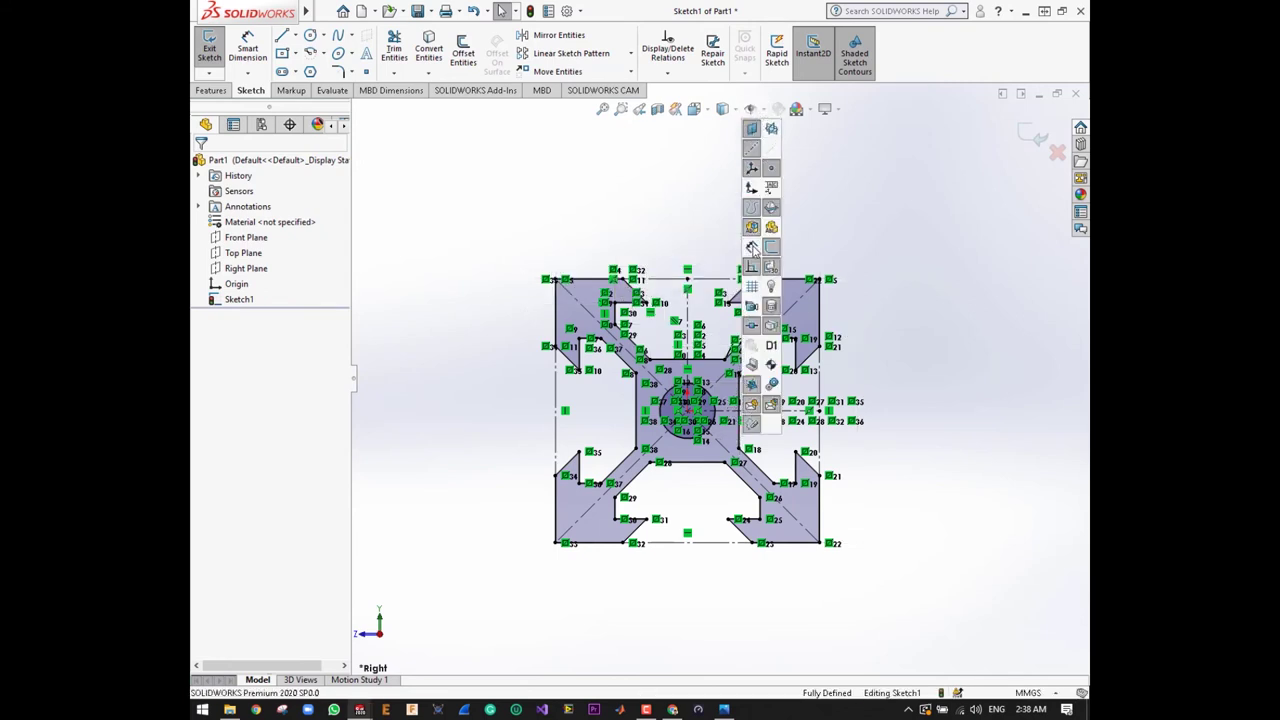
click(751, 268)
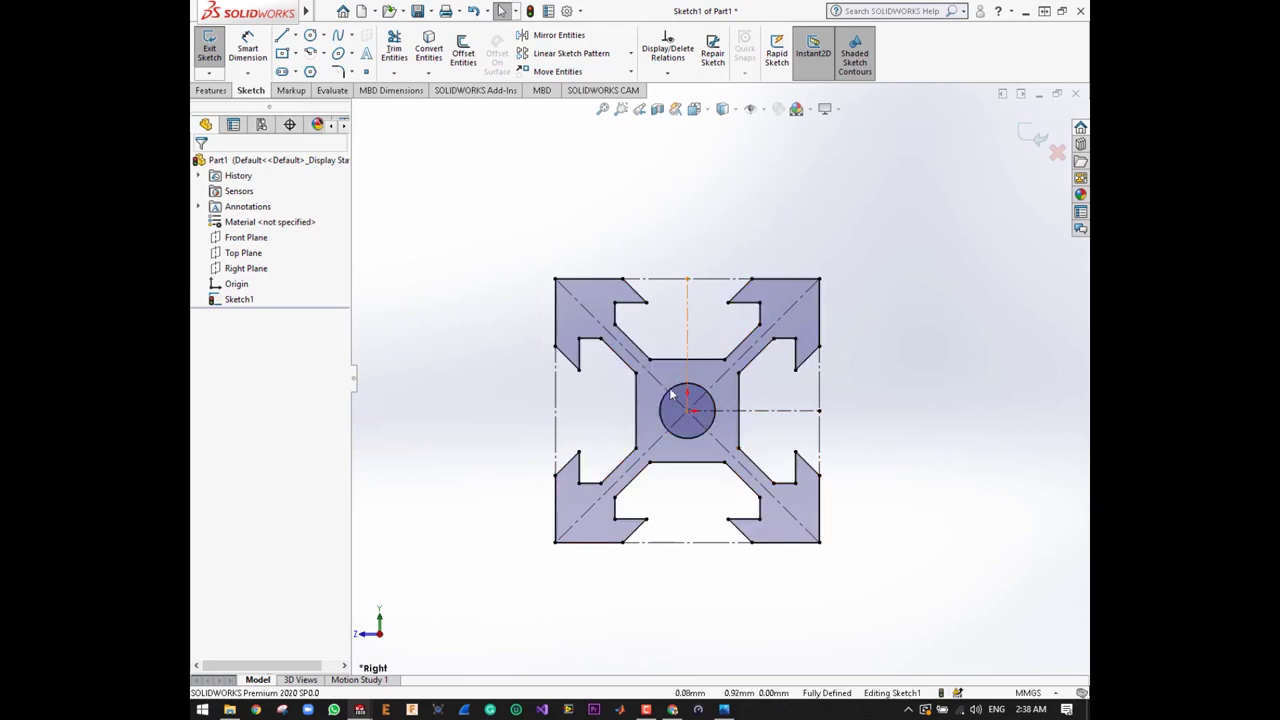
- Extrude the profile 100 mm with a Mid Plane end condition into a solid bar
click(212, 91)
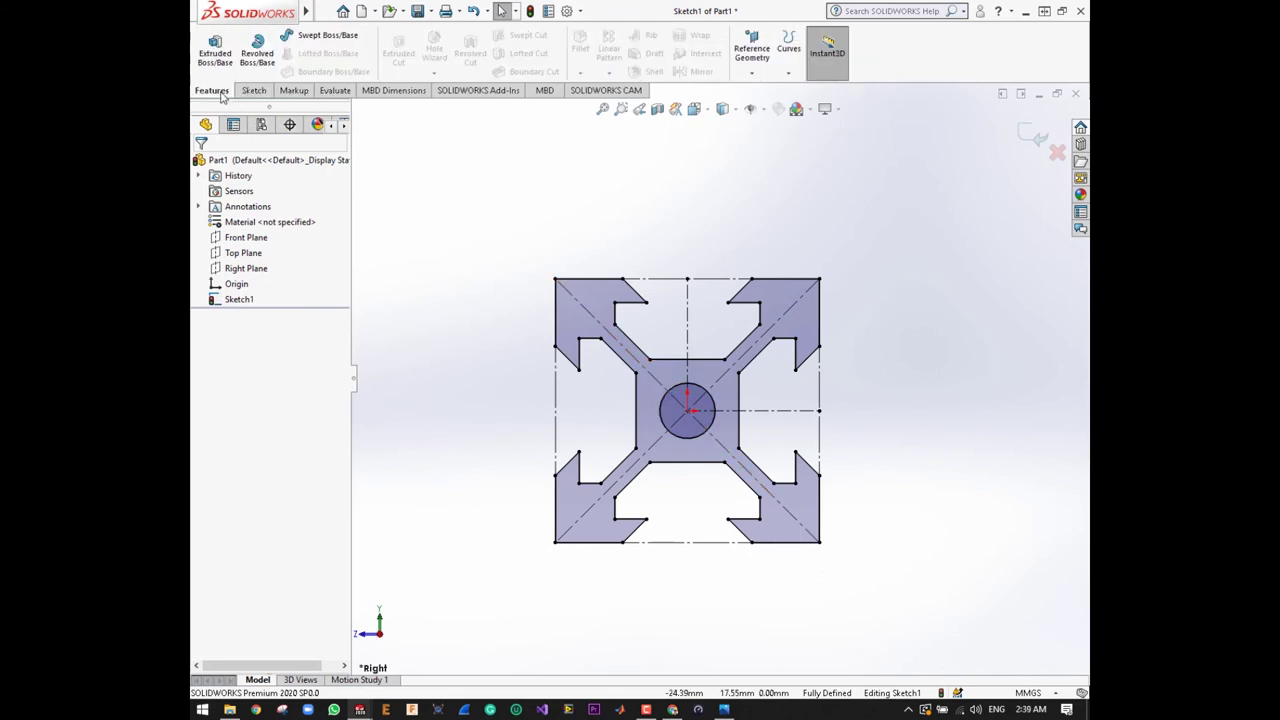
click(216, 51)
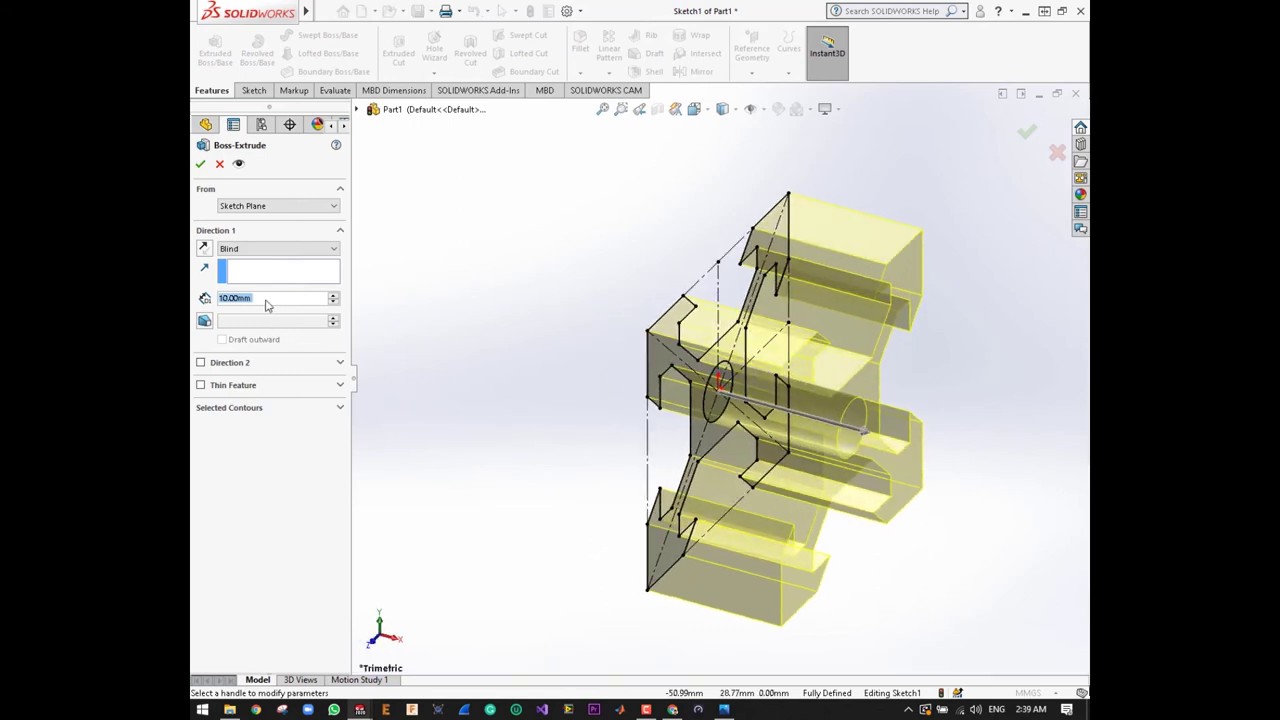
scroll(531, 317, up, 3)
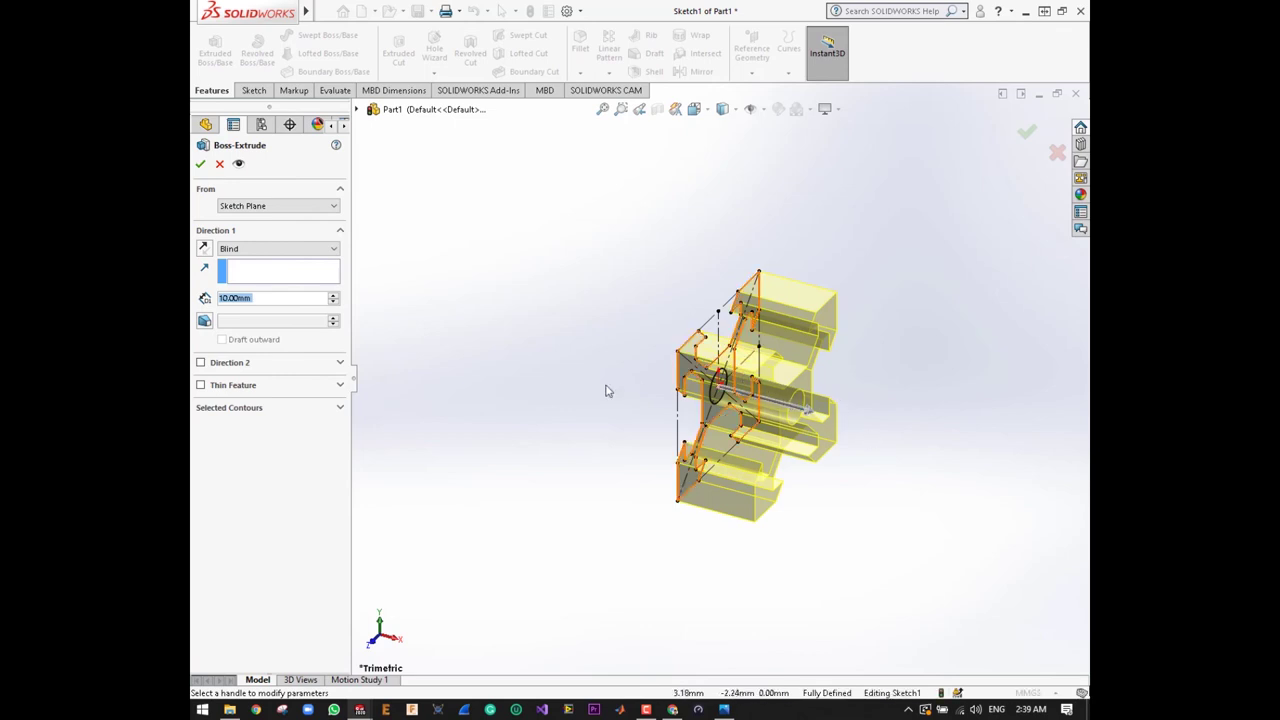
click(293, 304)
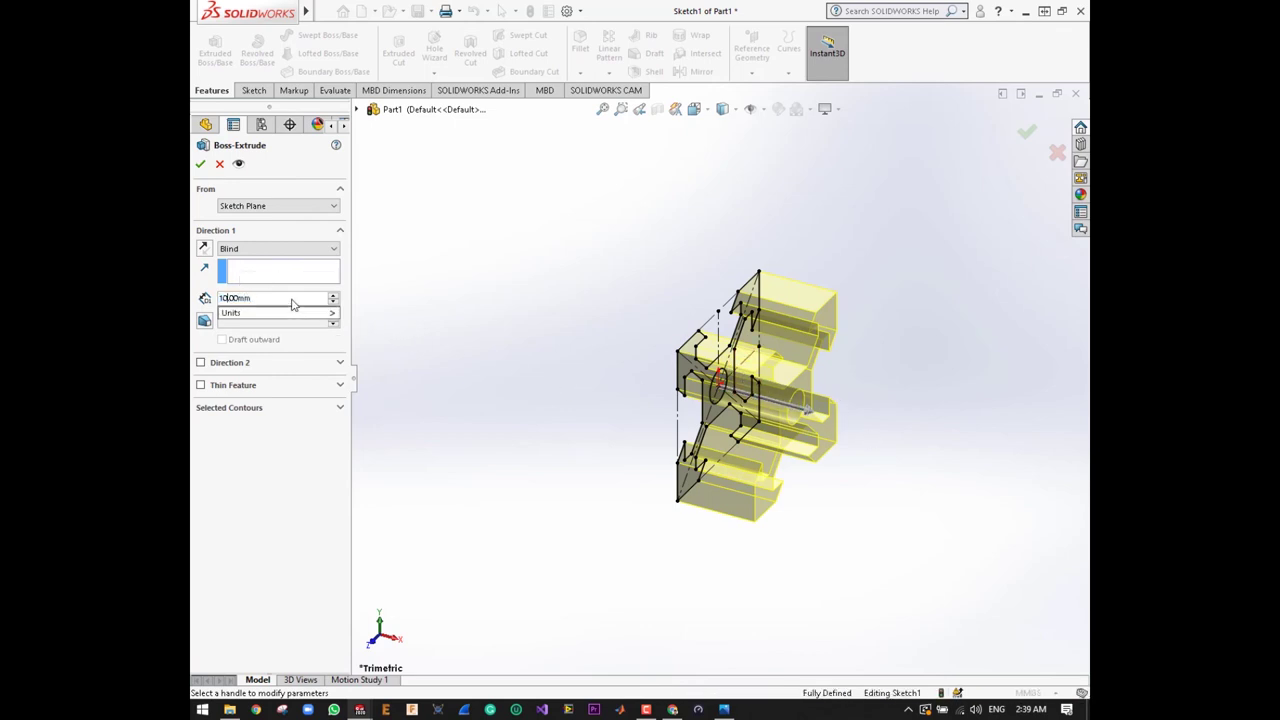
key(BackSpace)
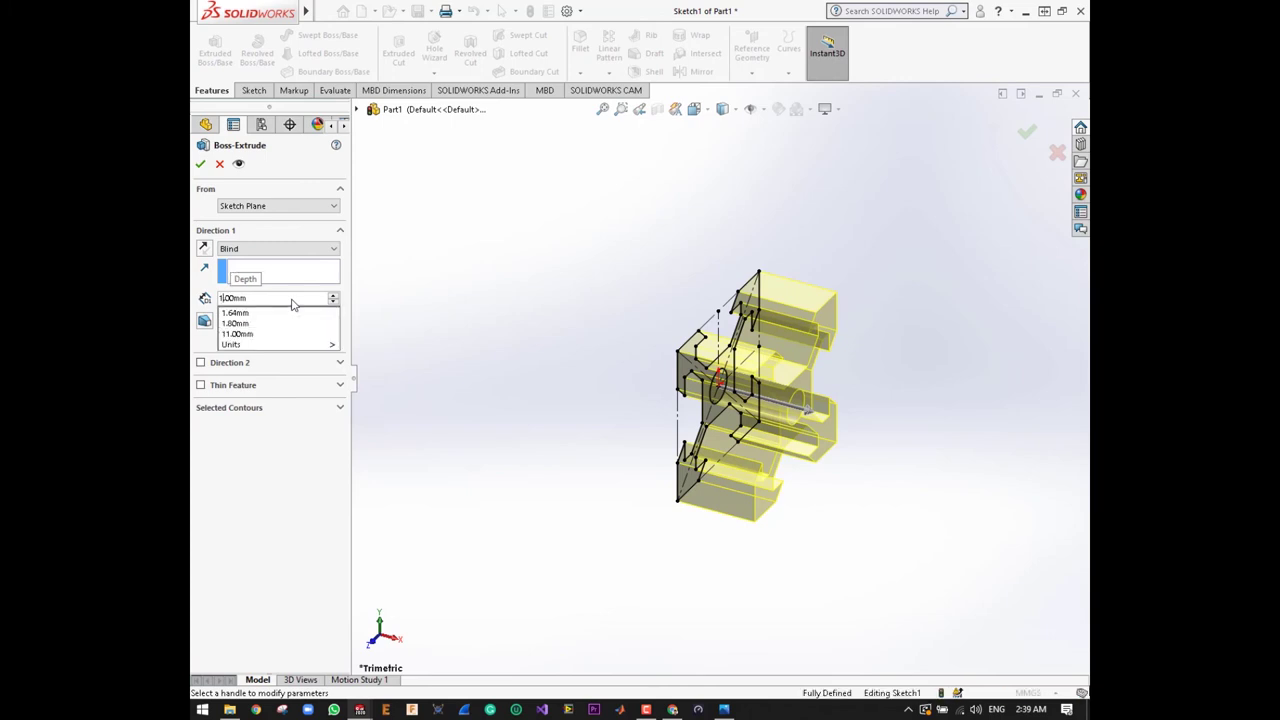
text(00)
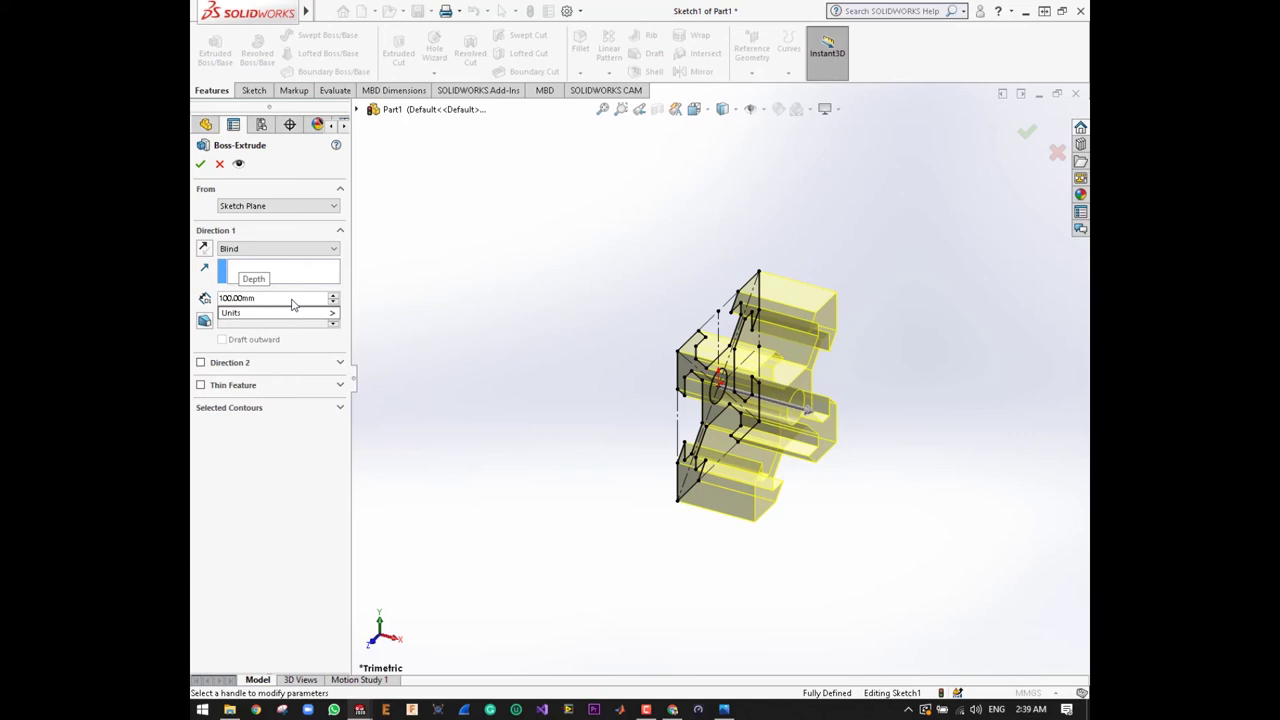
key(Return)
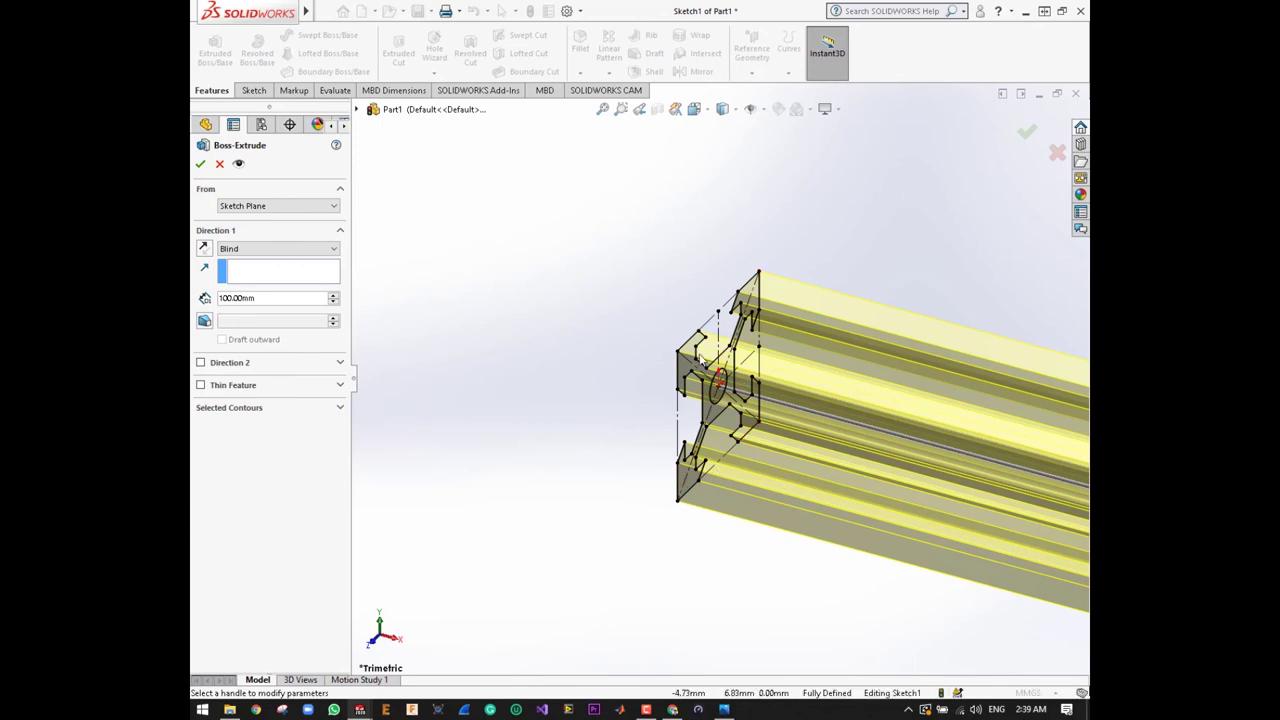
click(268, 250)
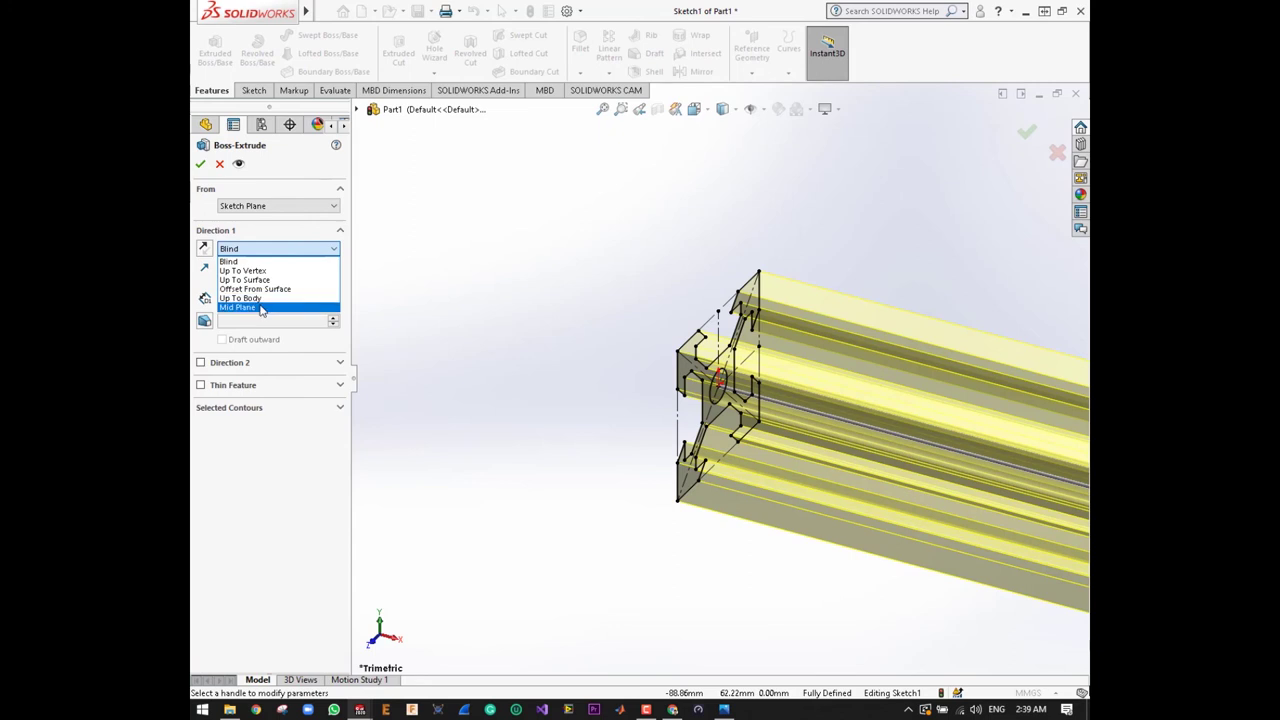
click(245, 307)
scroll(748, 335, up, 3)
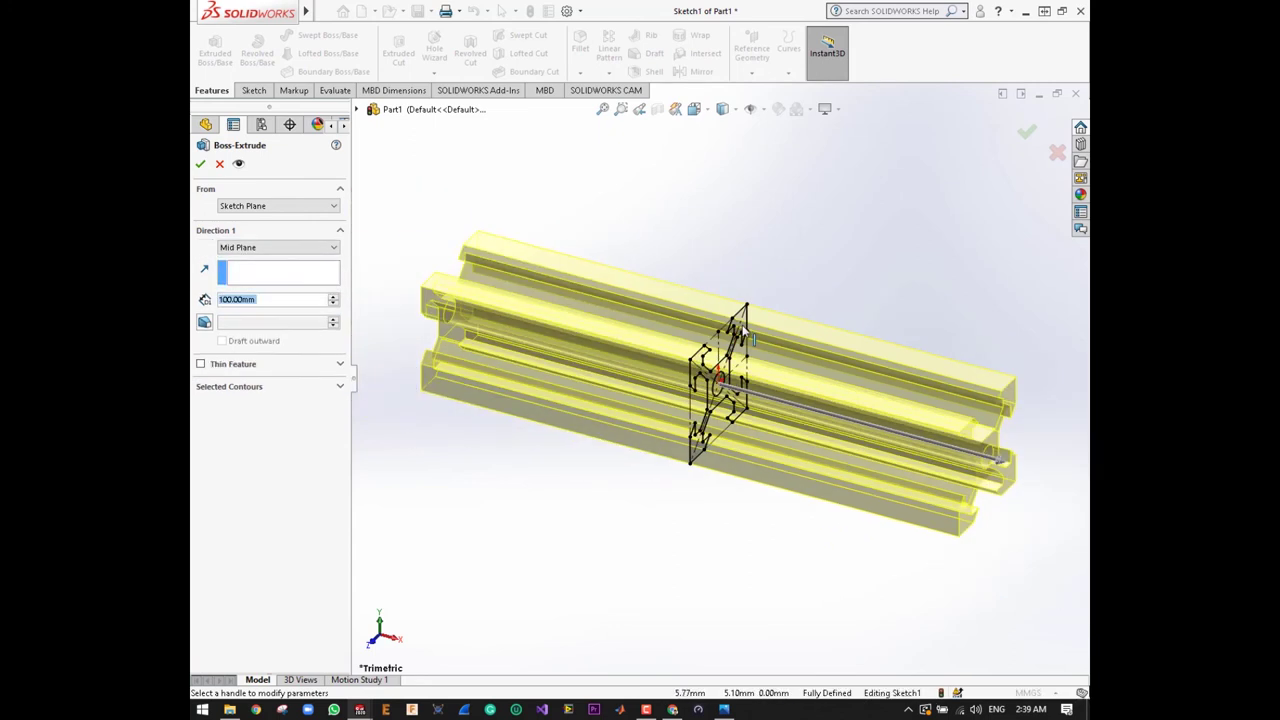
scroll(748, 335, up, 2)
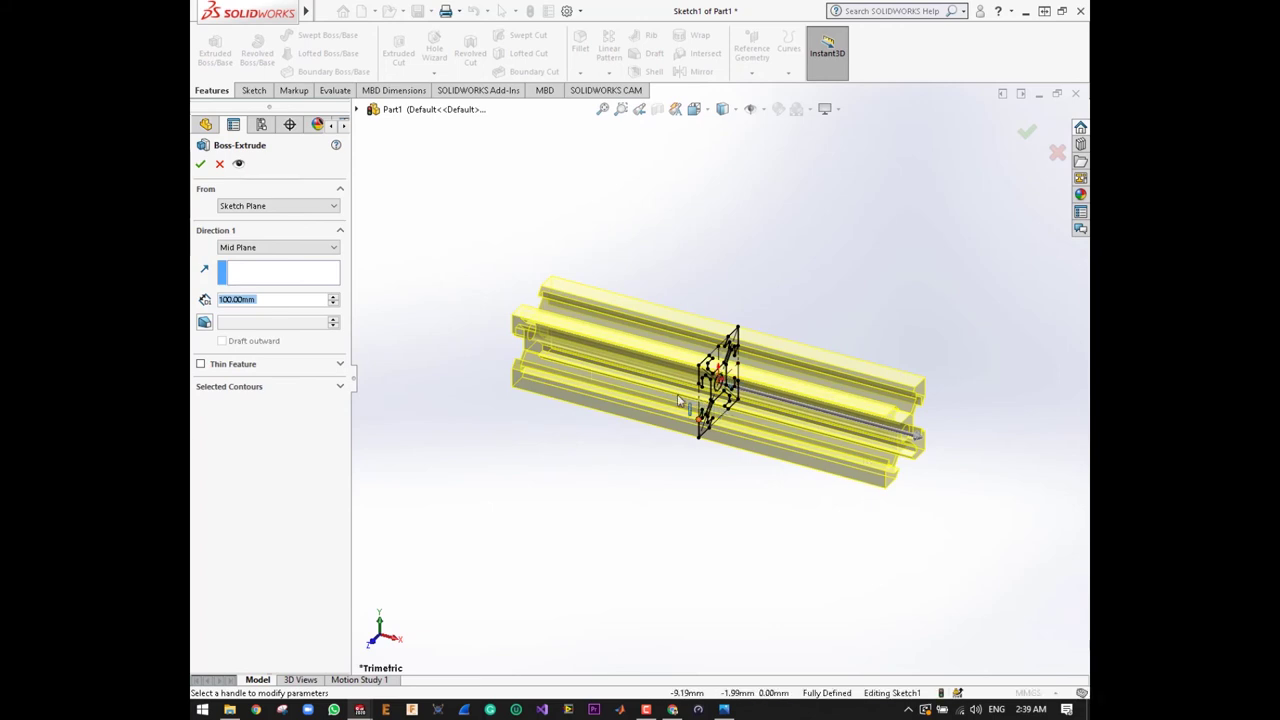
click(201, 168)
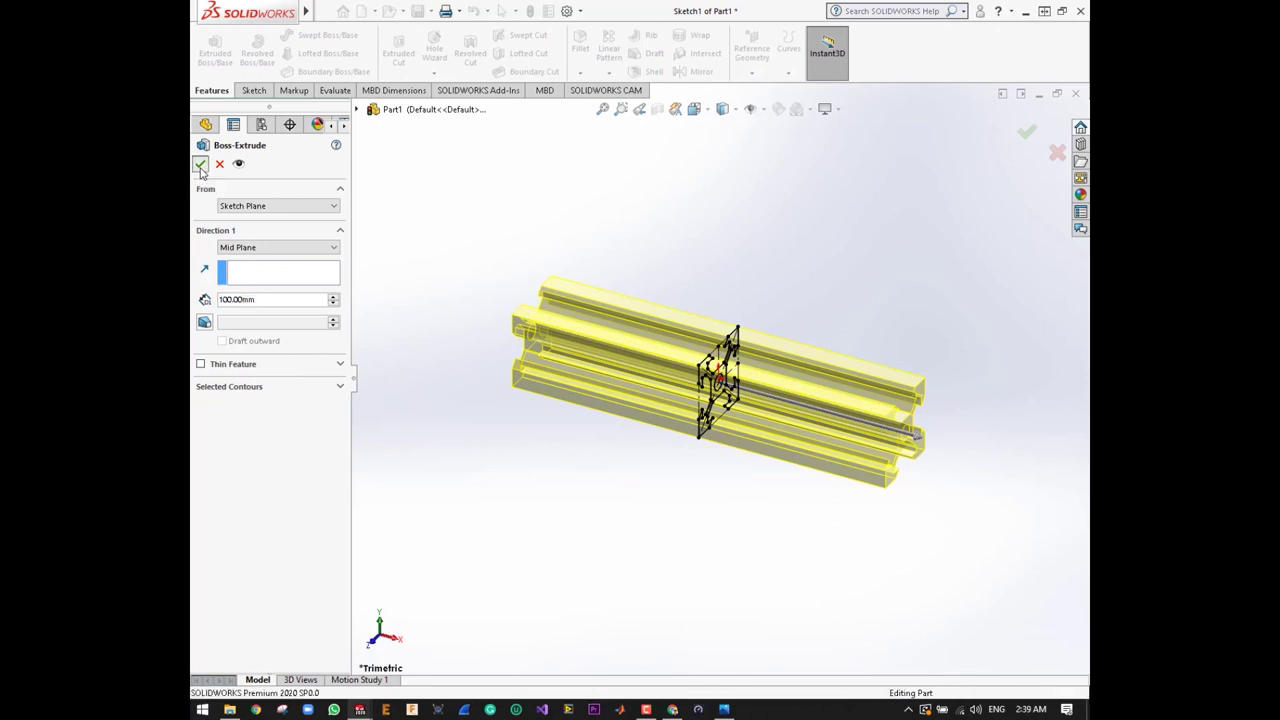
- Clear the selection and bring up the OpenBuilds V-Slot product page in Chrome
click(781, 258)
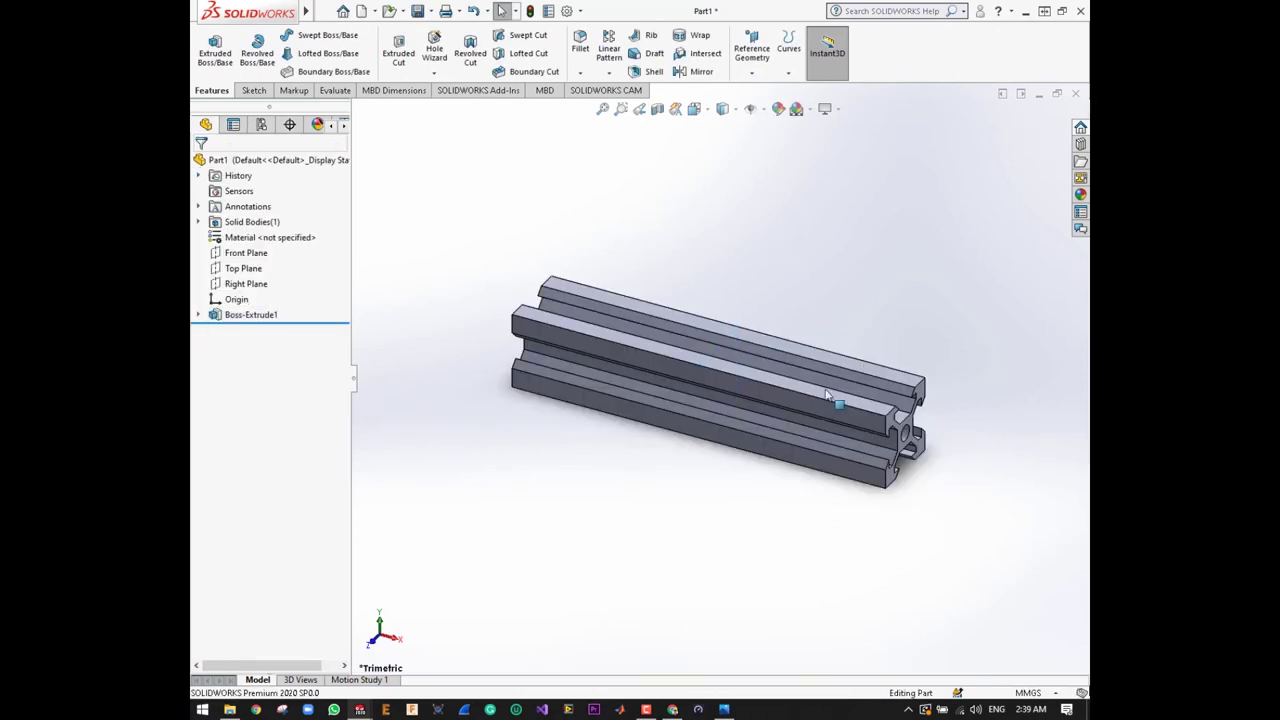
scroll(862, 348, down, 2)
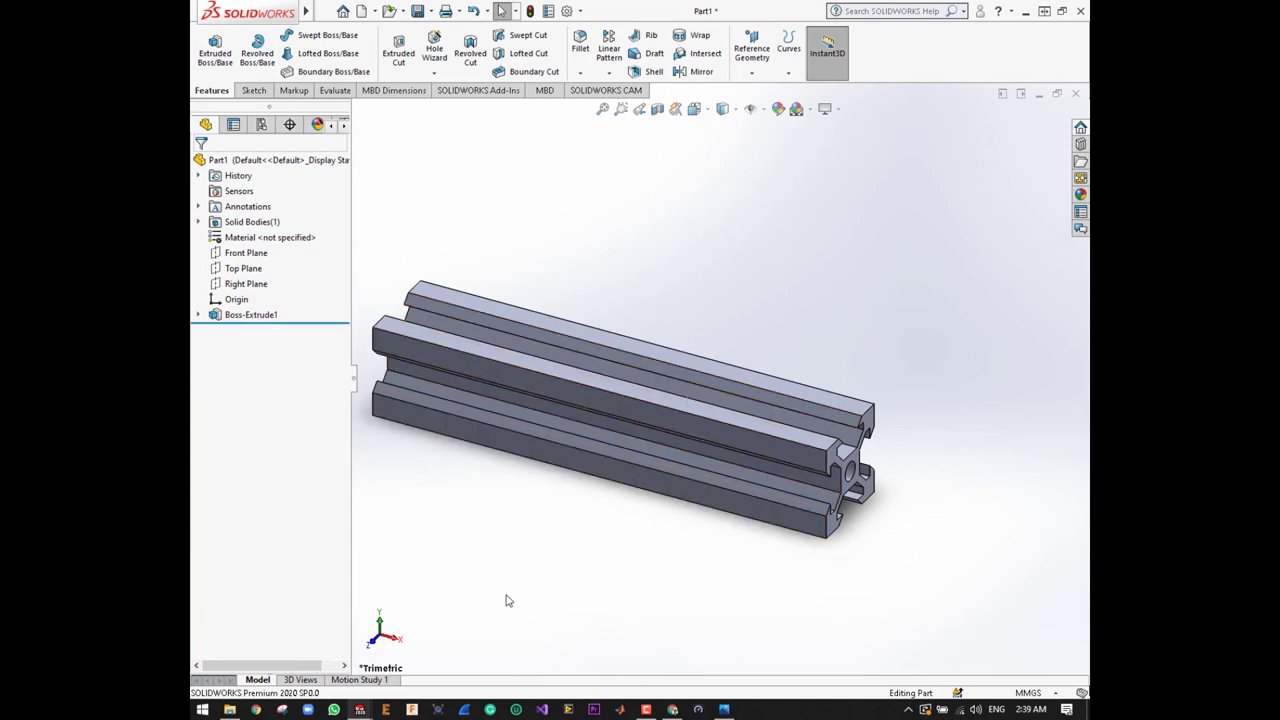
click(672, 709)
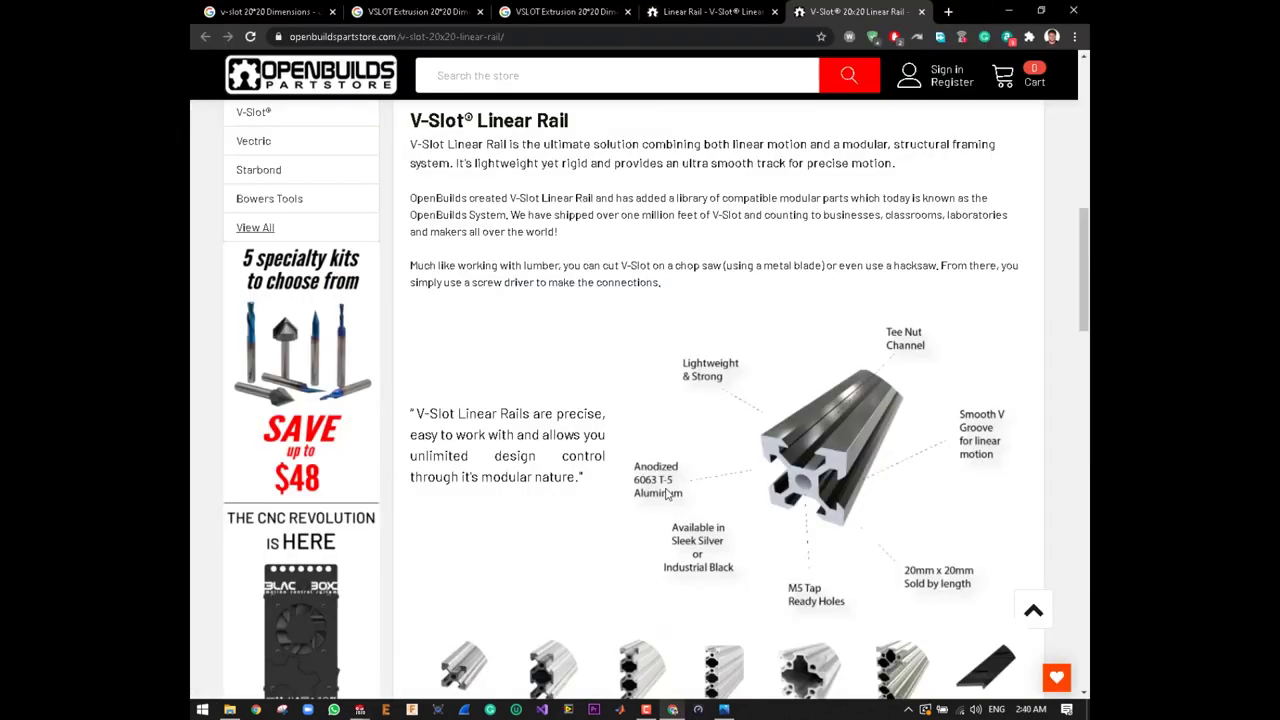
- Back in SOLIDWORKS, open Configure Material for the Default configuration, choose Browse, and dismiss the path error
click(672, 709)
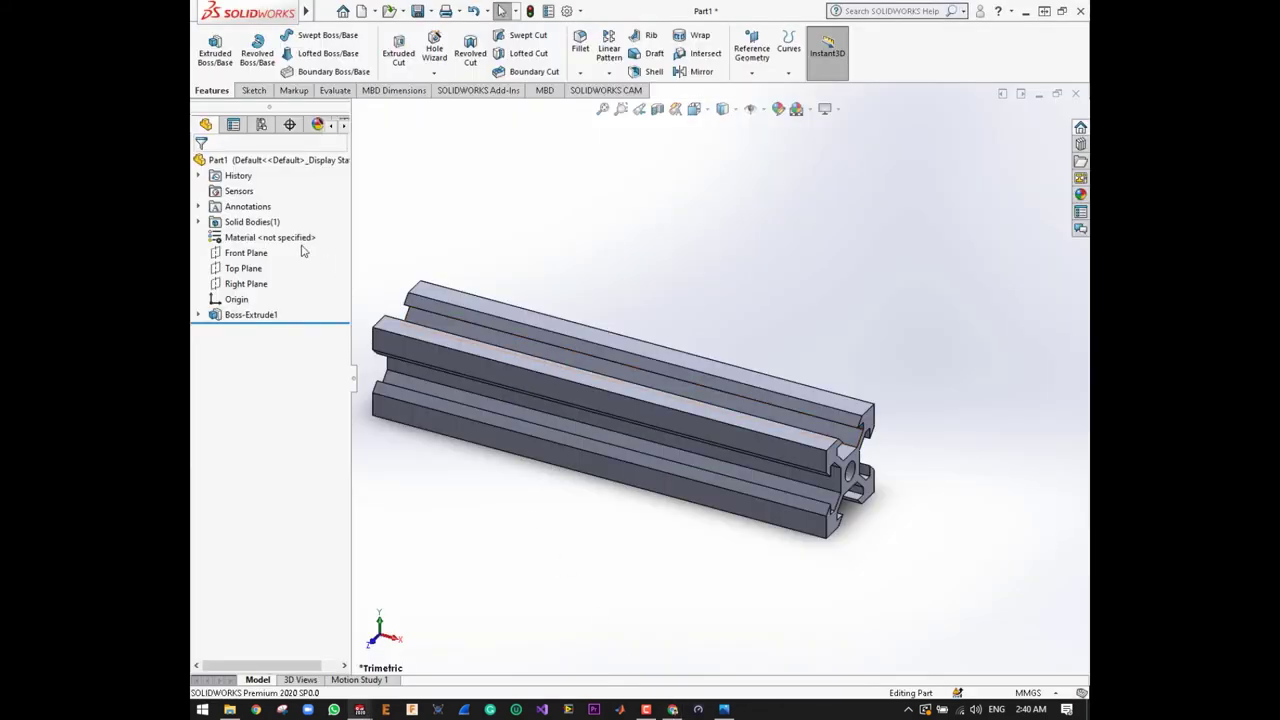
right_click(252, 237)
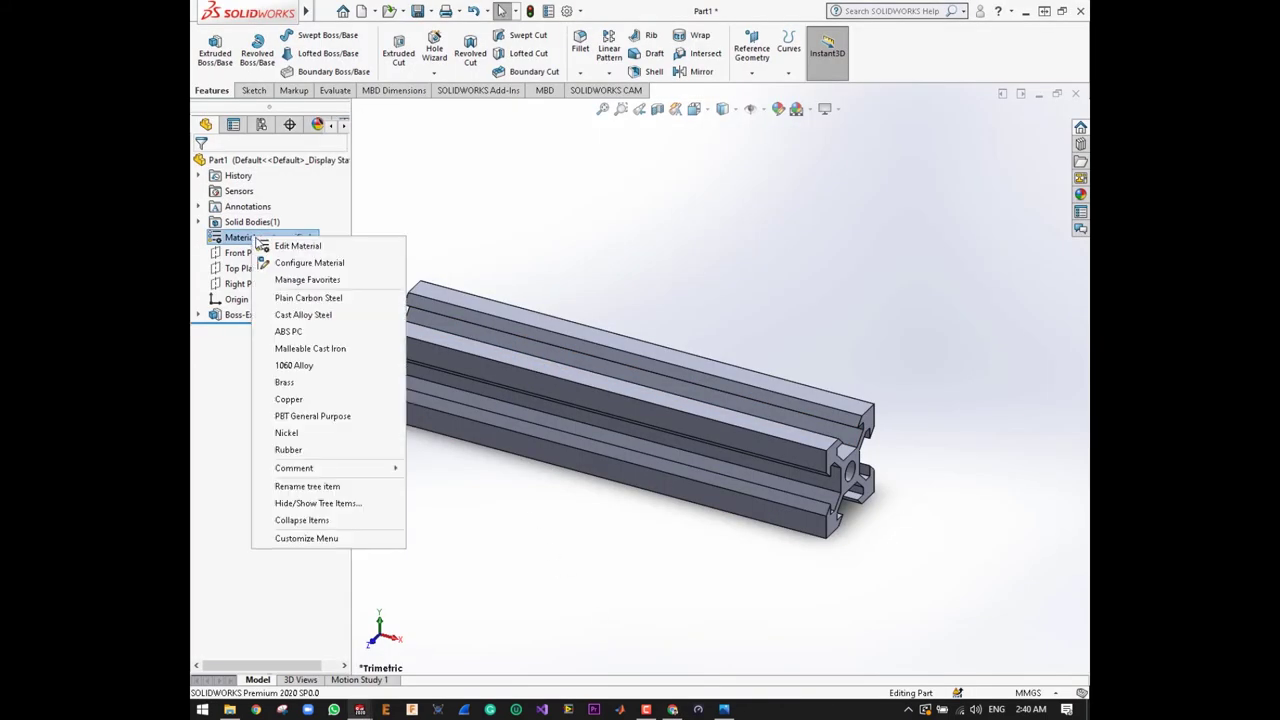
click(333, 263)
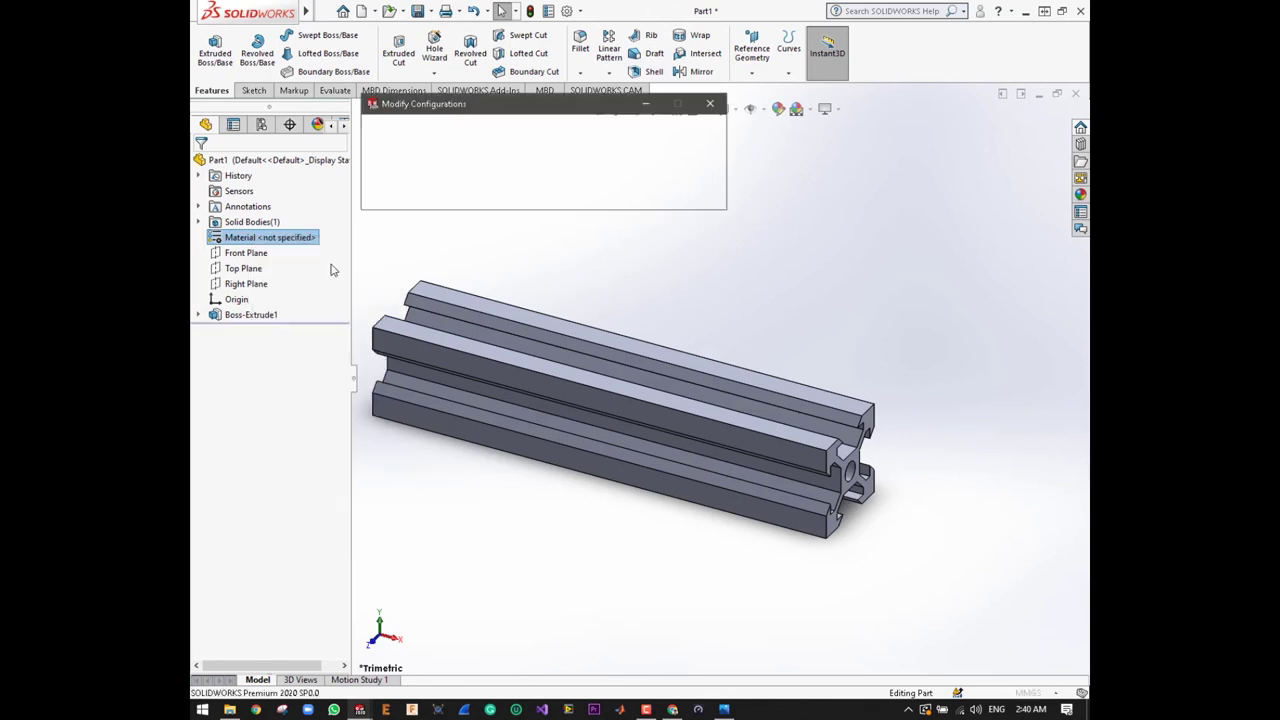
click(570, 150)
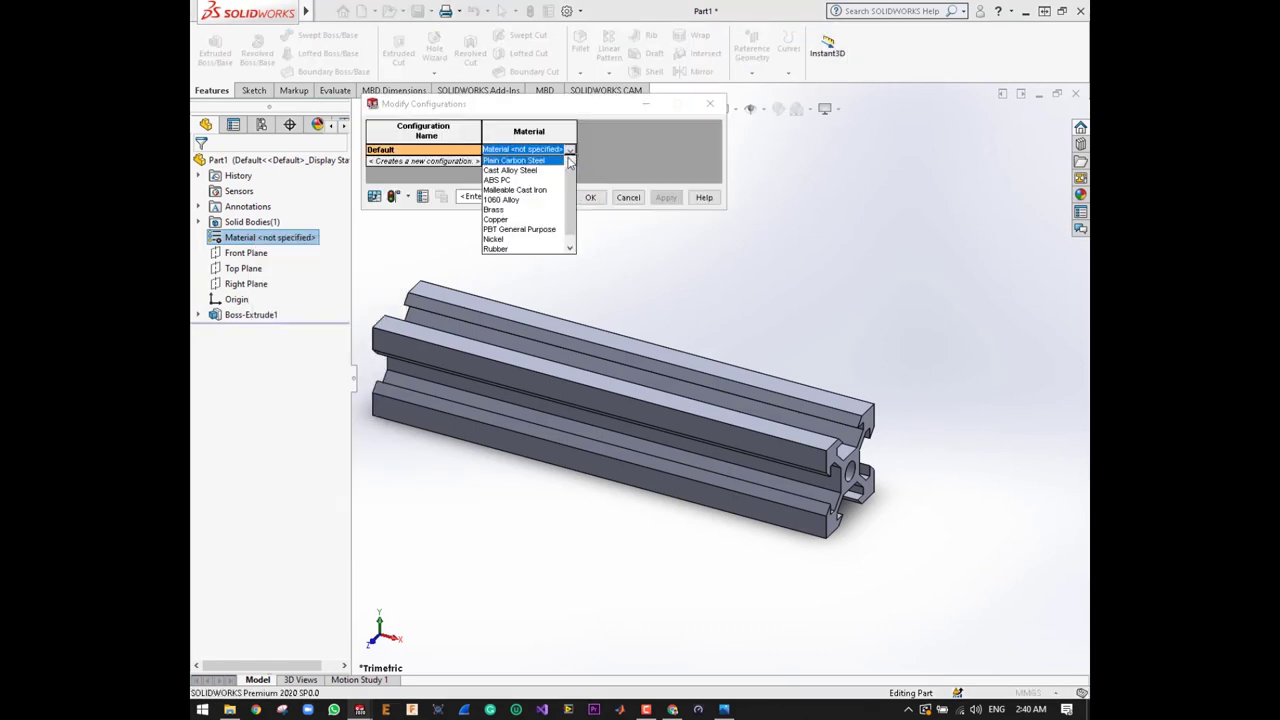
click(520, 249)
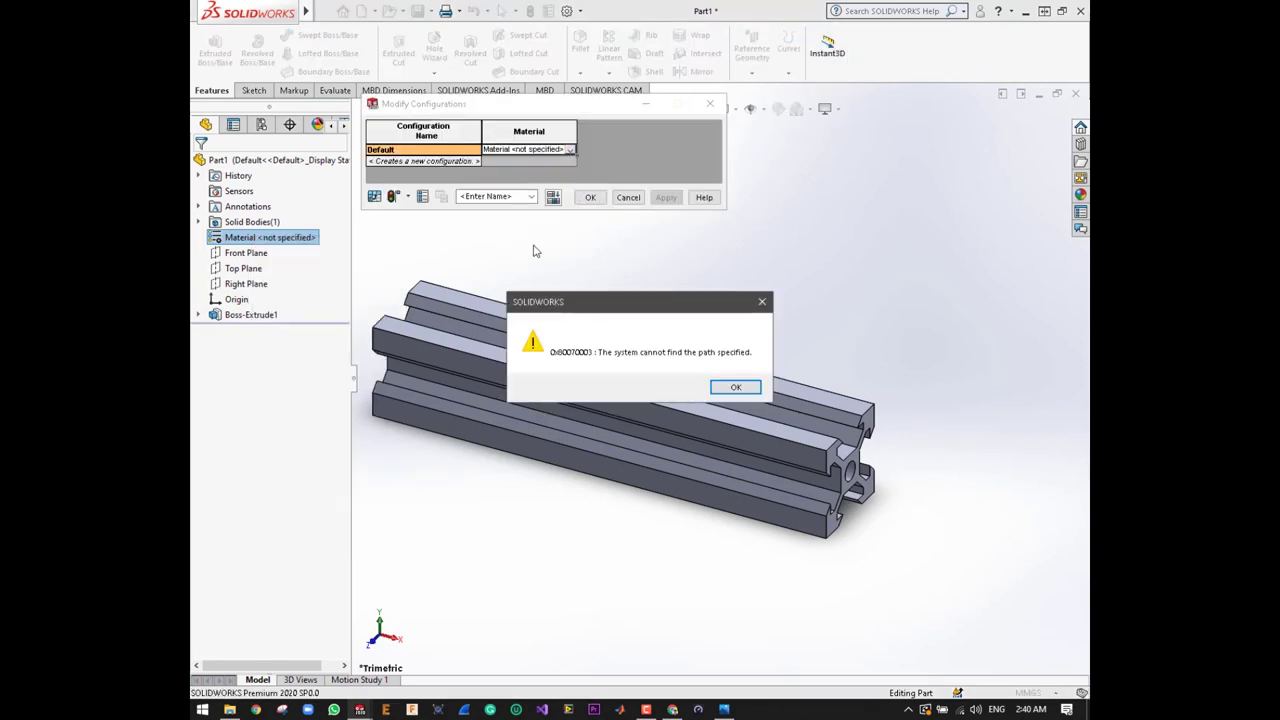
click(739, 389)
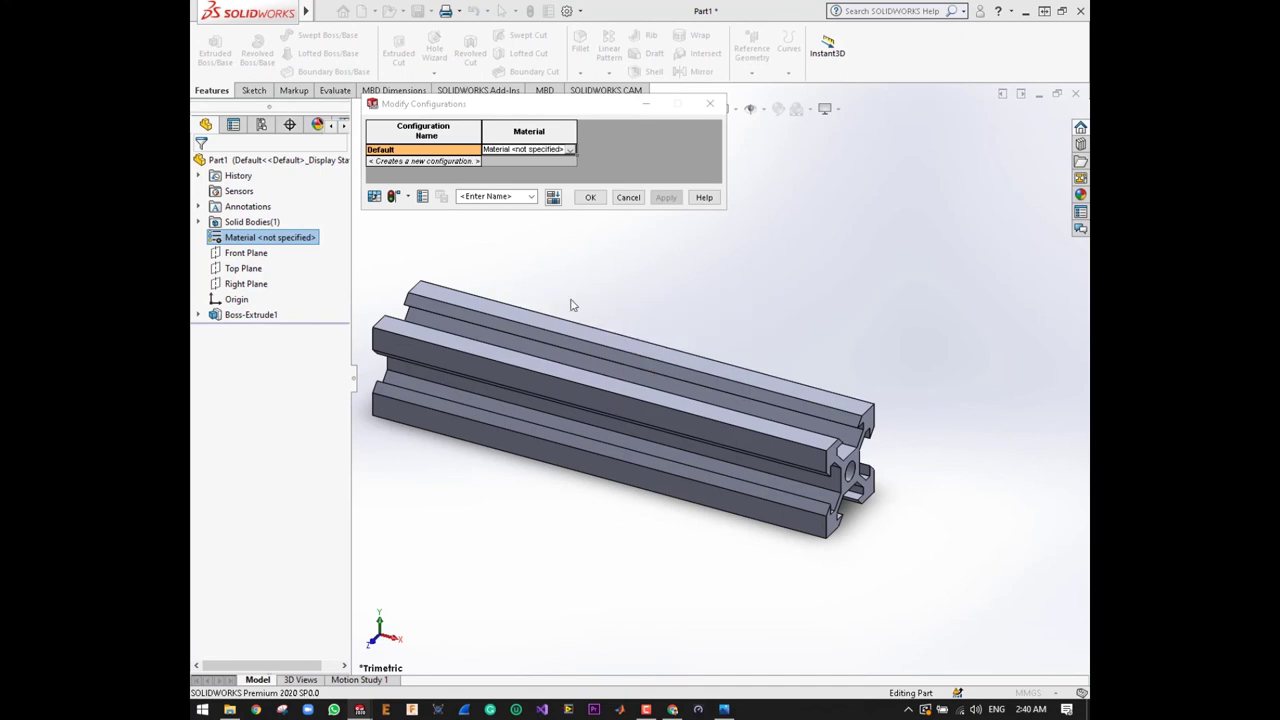
- Collapse the steel category and expand Aluminium Alloys in the material library
scroll(386, 265, down, 1)
scroll(382, 280, down, 2)
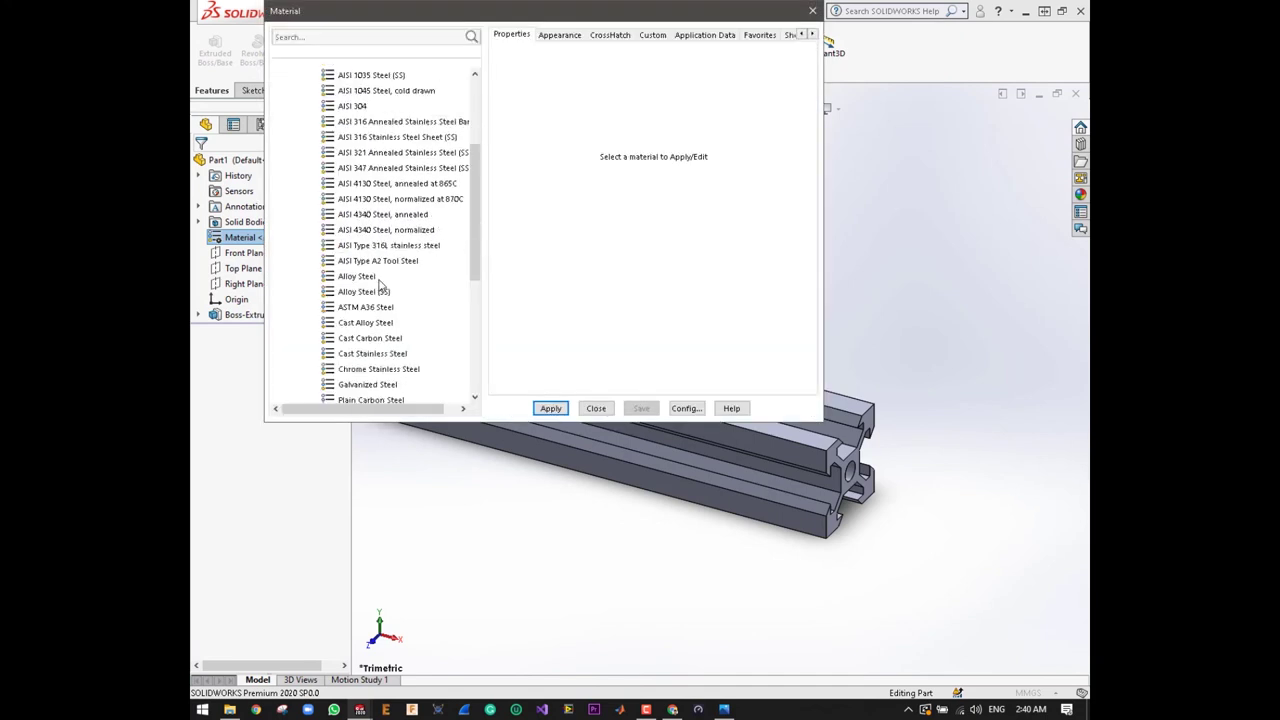
scroll(380, 284, down, 1)
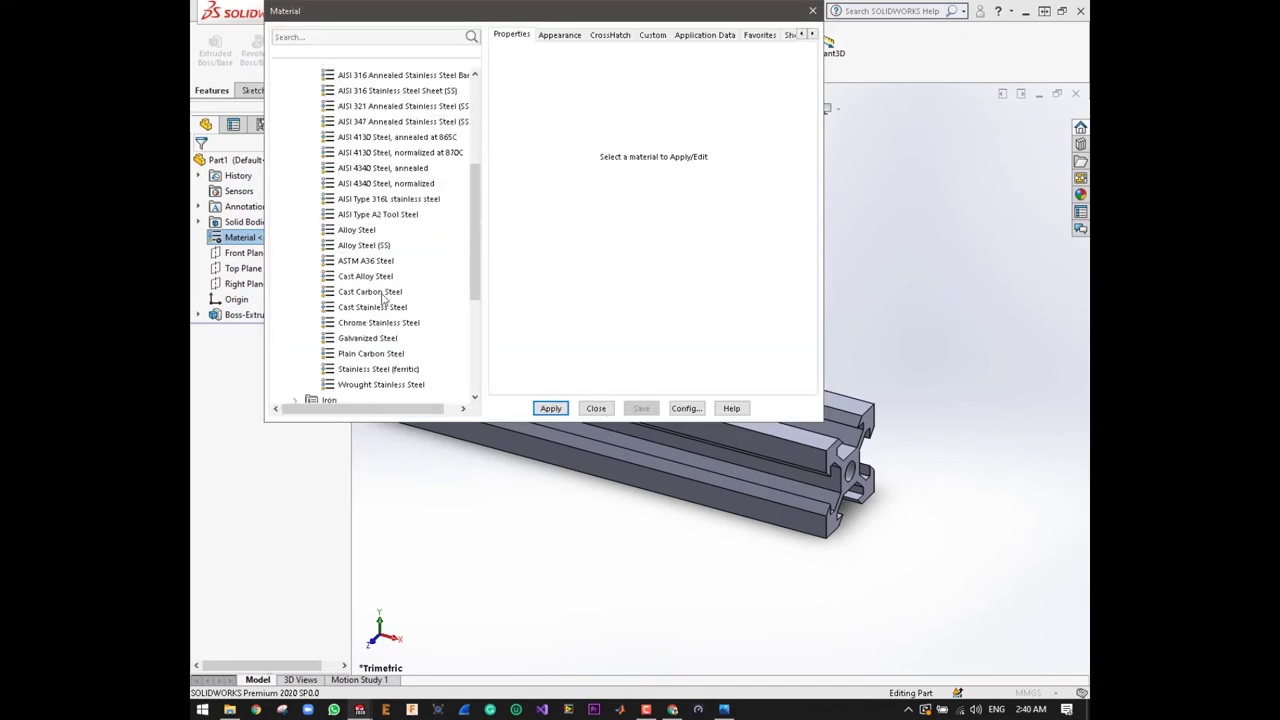
scroll(383, 296, up, 4)
click(295, 91)
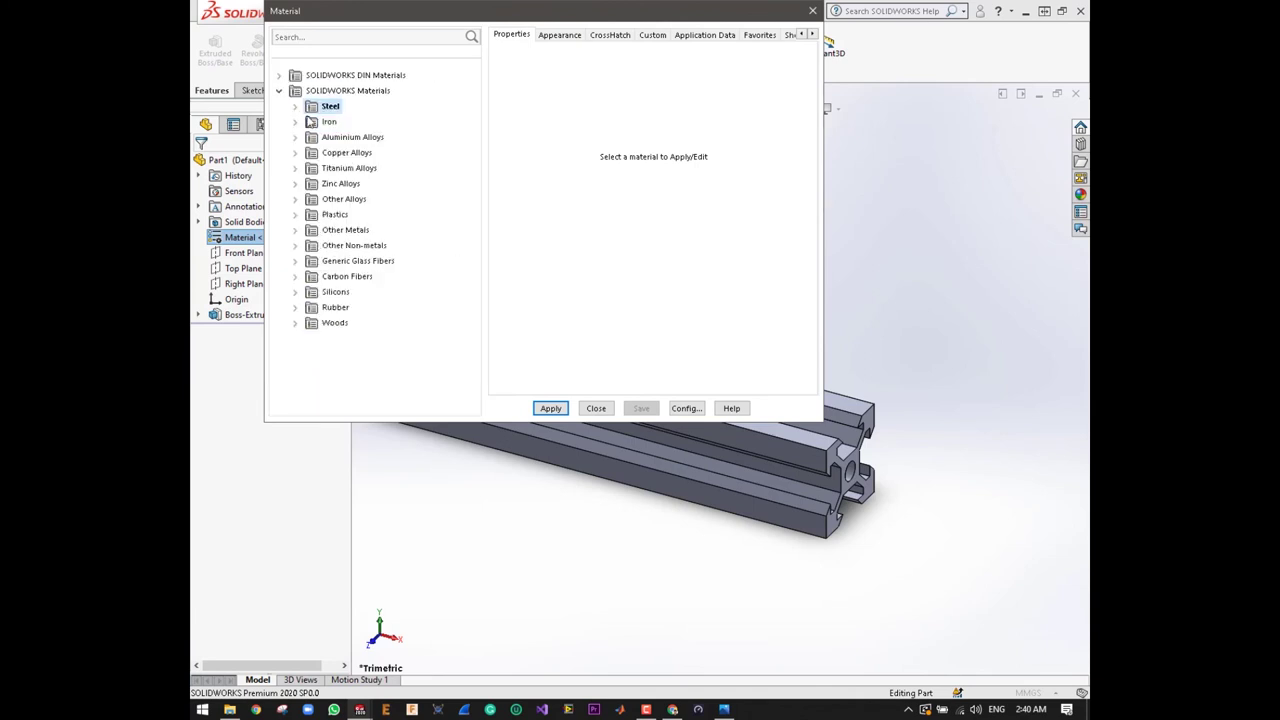
click(297, 139)
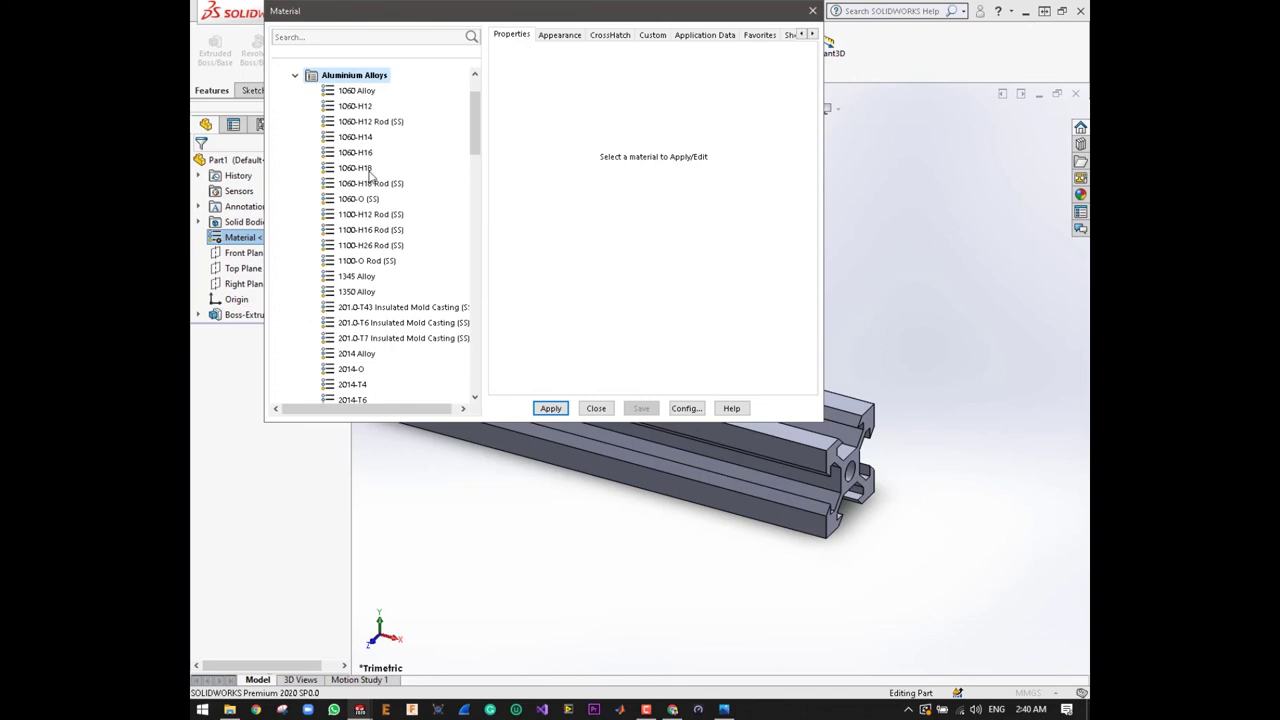
scroll(369, 174, down, 3)
scroll(369, 174, down, 3)
scroll(369, 174, down, 3)
scroll(369, 174, down, 3)
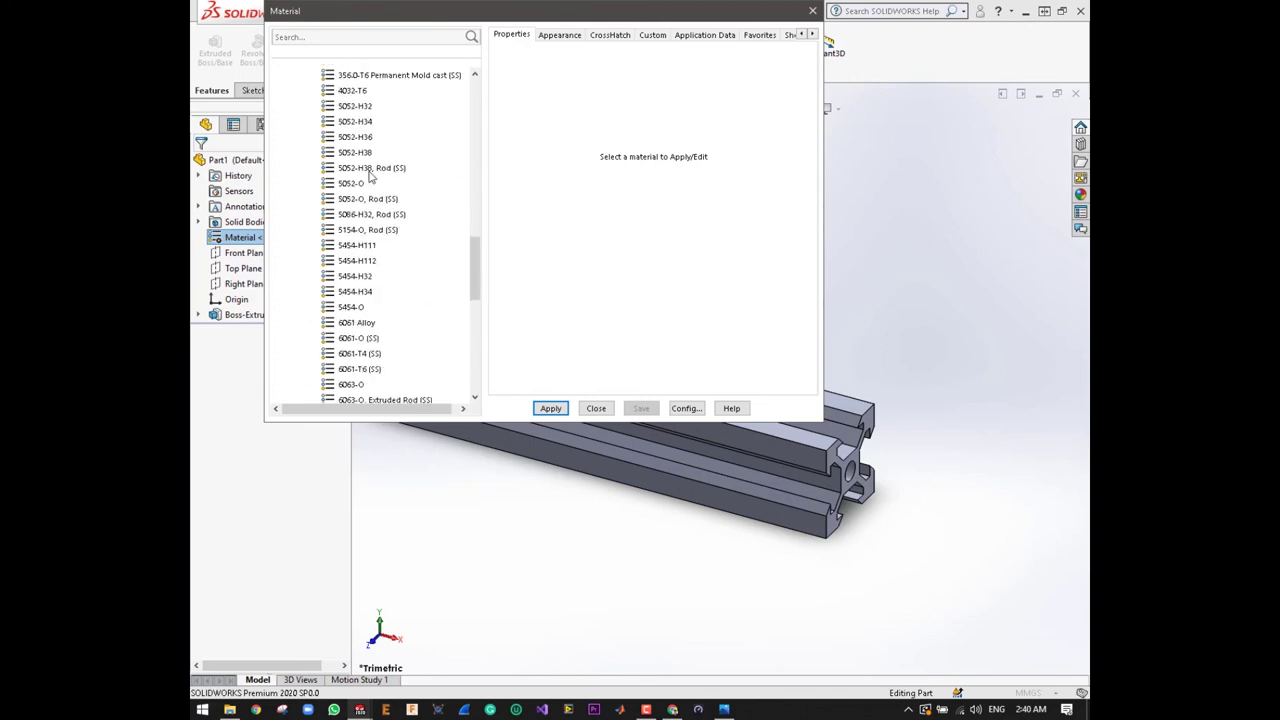
scroll(369, 174, down, 2)
scroll(350, 262, down, 2)
- Apply 6063-T5 to the part, close the library, and confirm it for Default
click(352, 261)
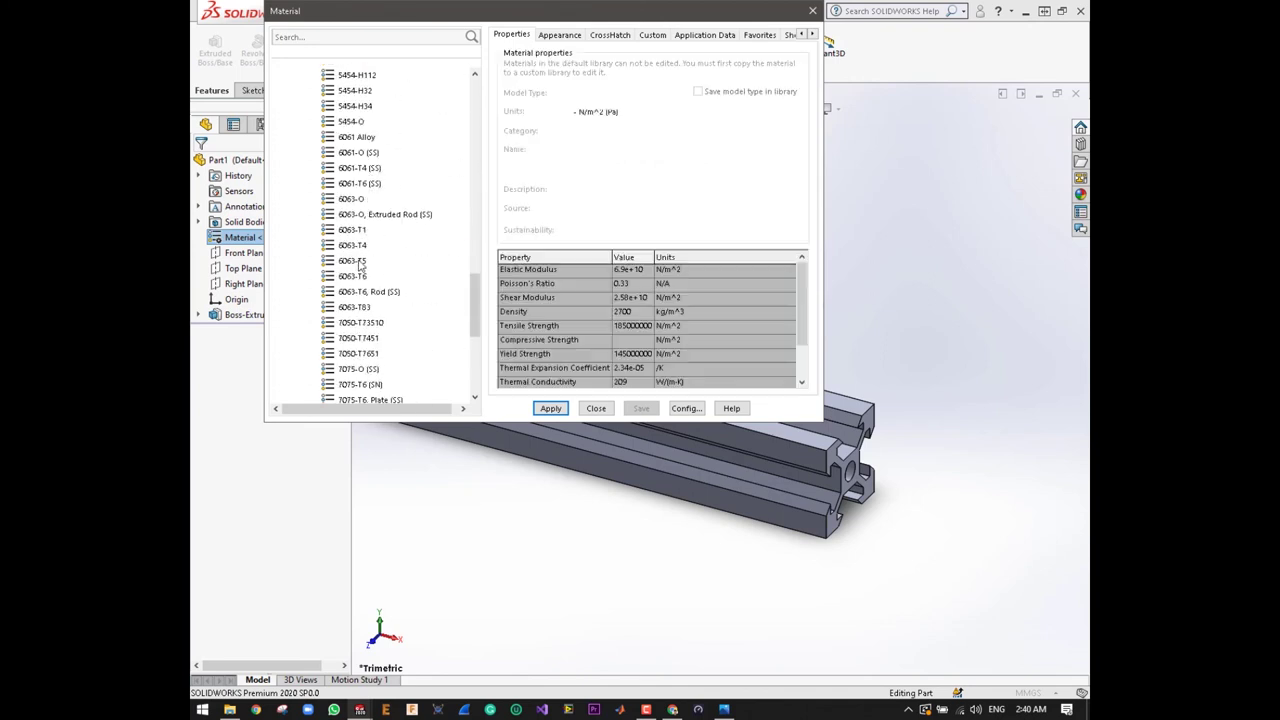
click(556, 36)
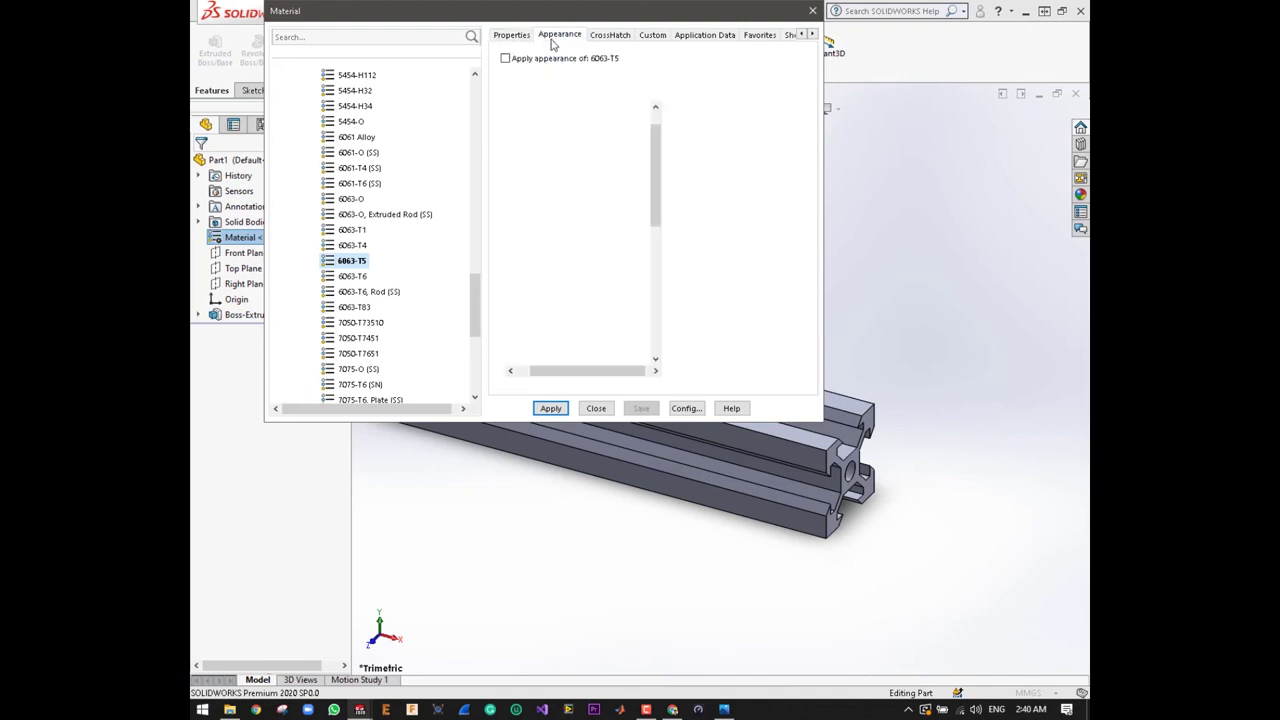
click(549, 408)
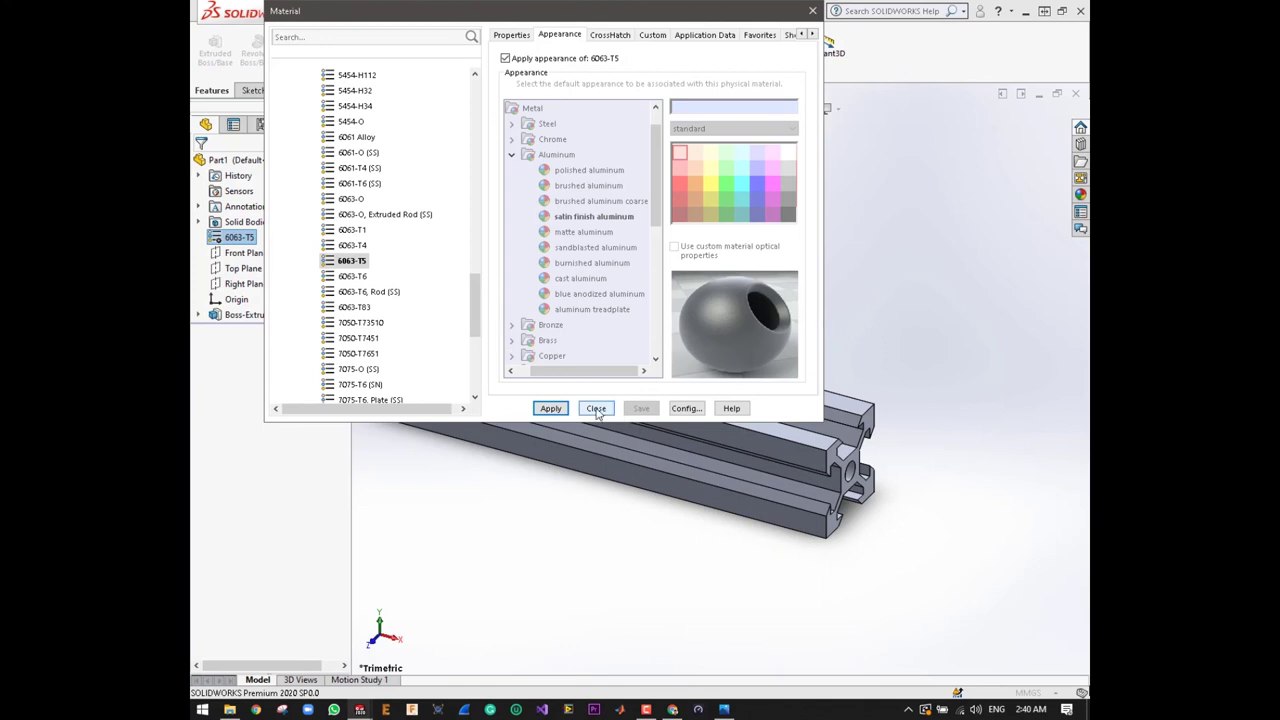
click(597, 409)
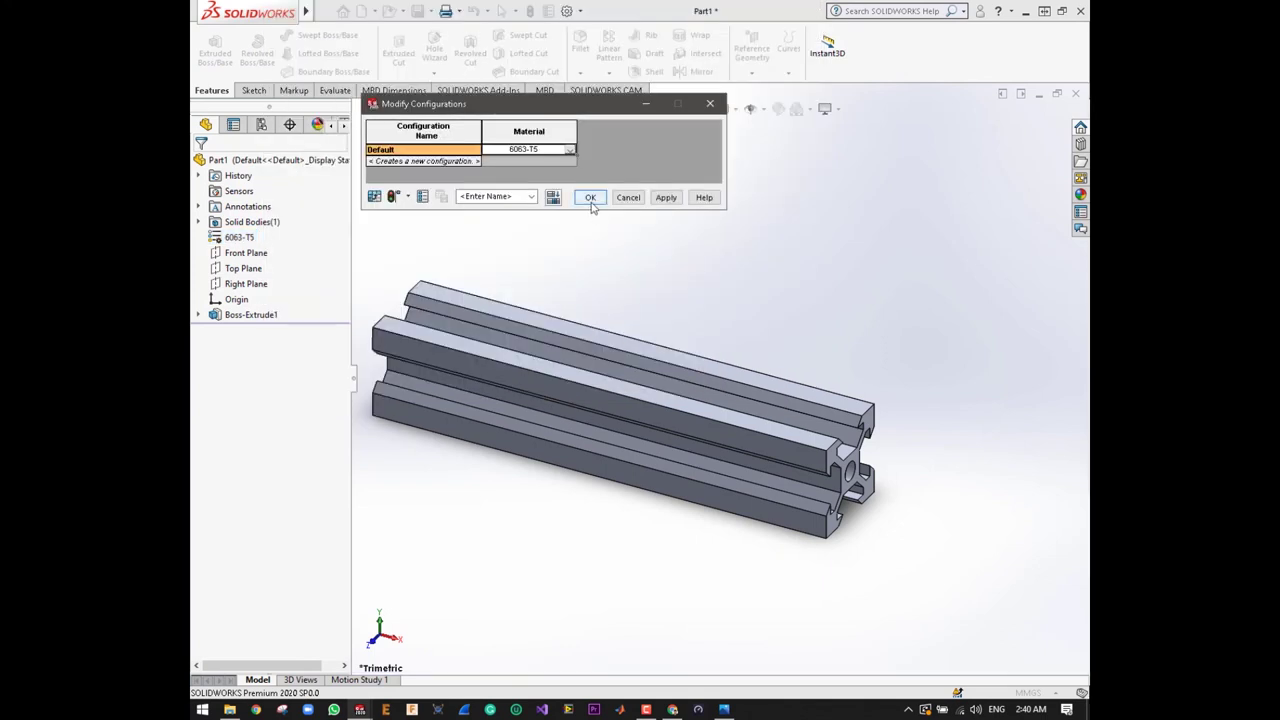
click(590, 198)
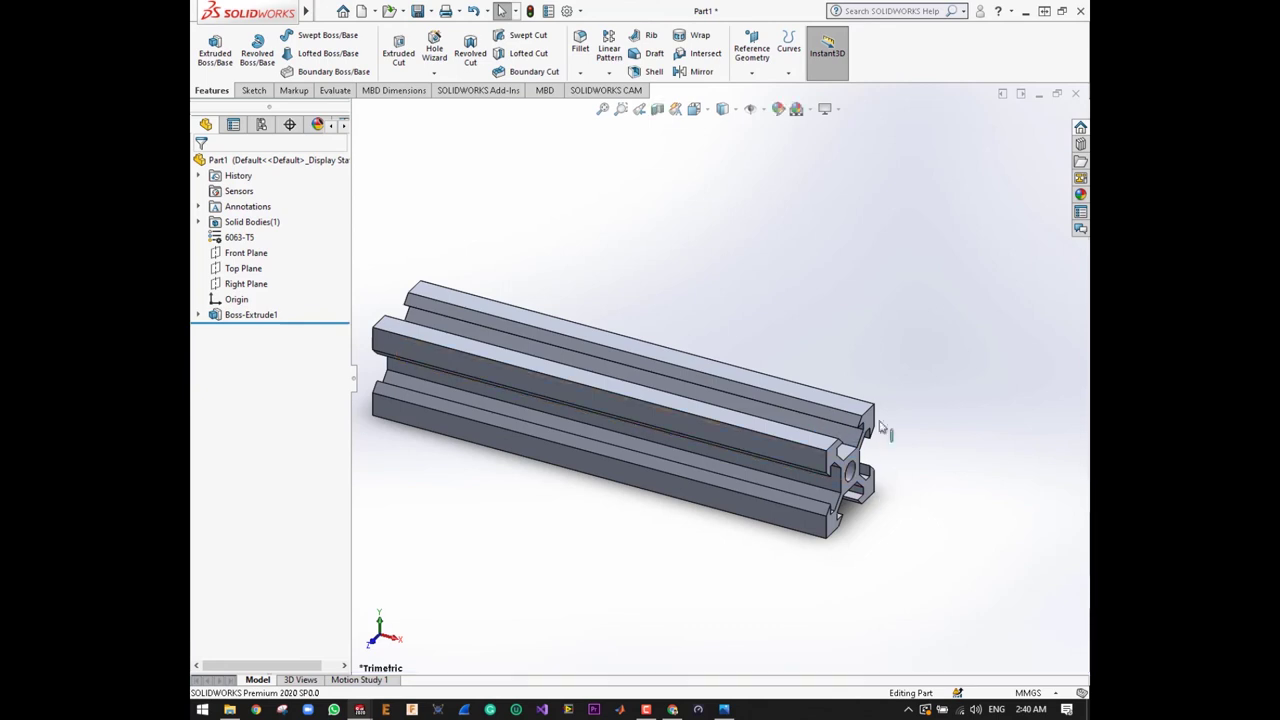
- Edit the part's appearance, trying black and mid-grey colour swatches
click(779, 110)
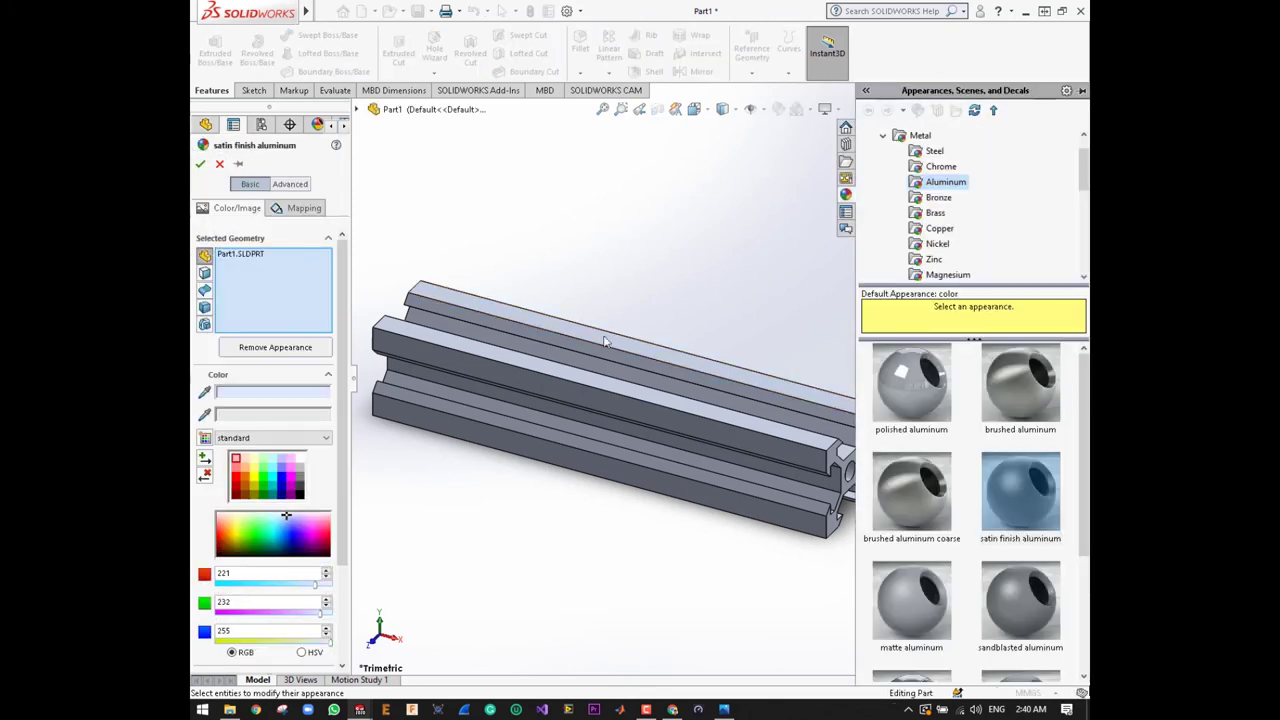
click(300, 494)
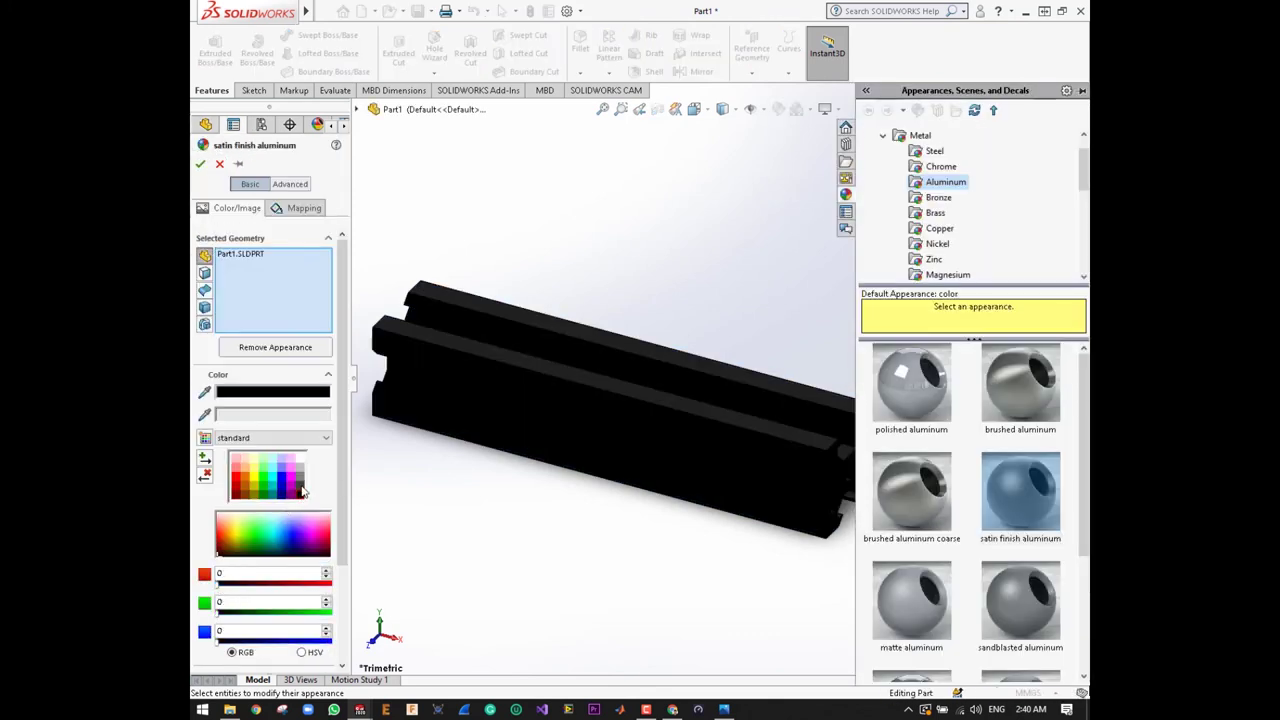
click(301, 485)
click(302, 491)
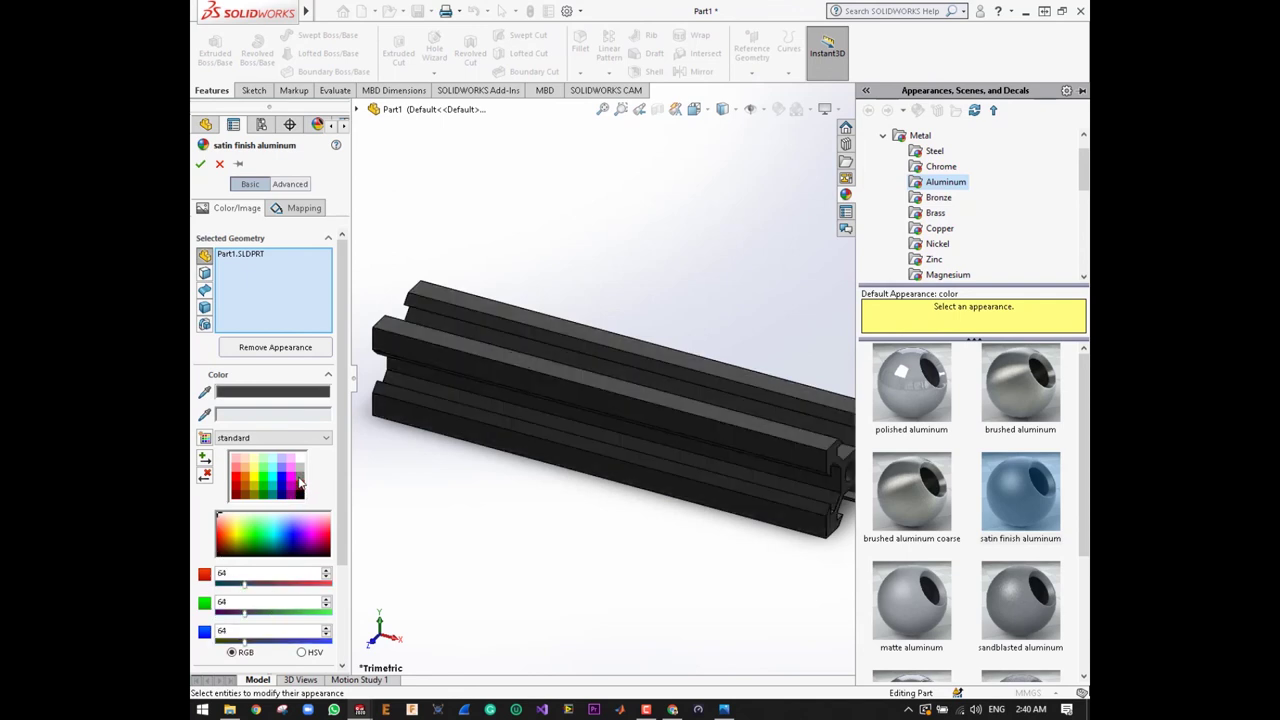
click(299, 485)
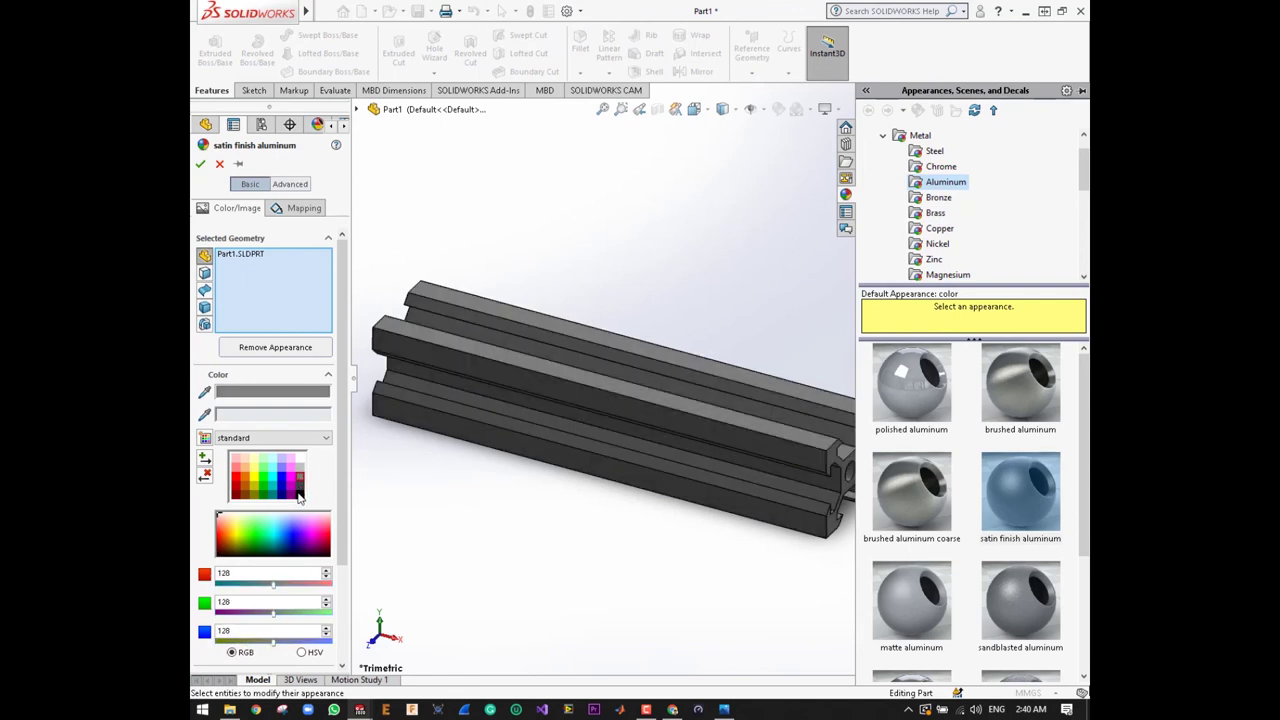
click(299, 496)
scroll(650, 480, up, 3)
scroll(697, 513, down, 5)
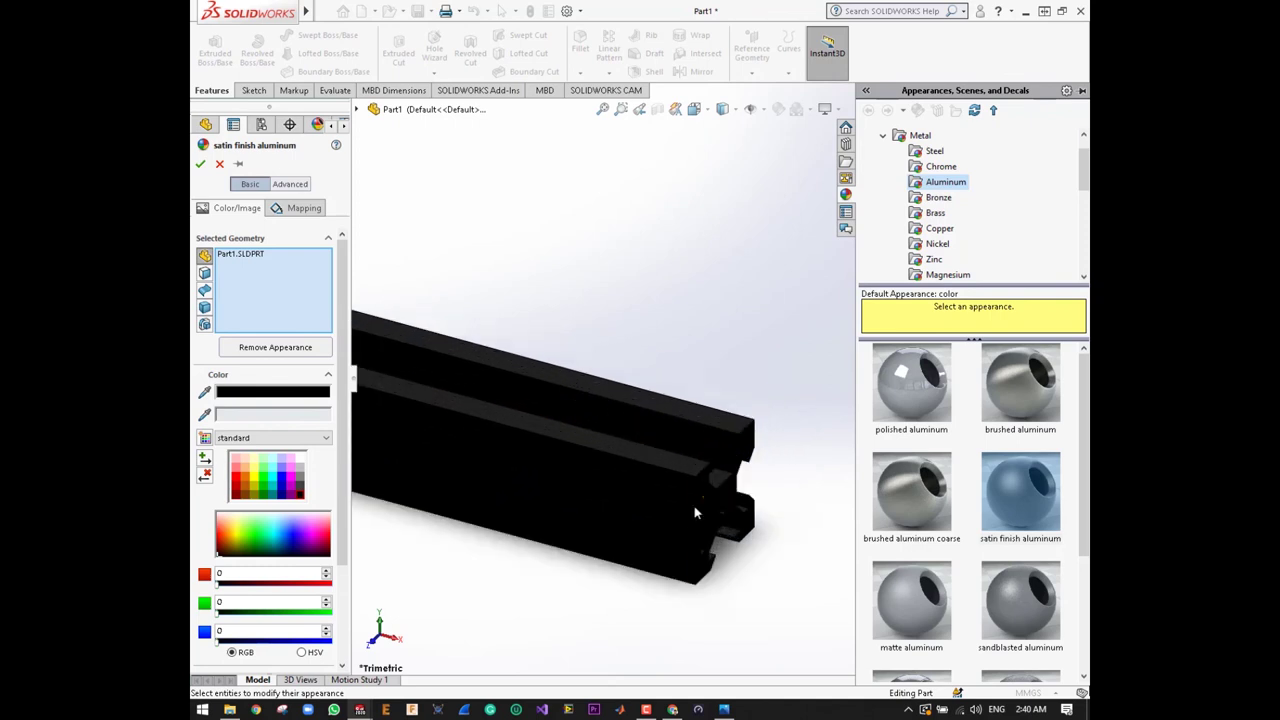
scroll(697, 513, down, 3)
scroll(688, 430, up, 2)
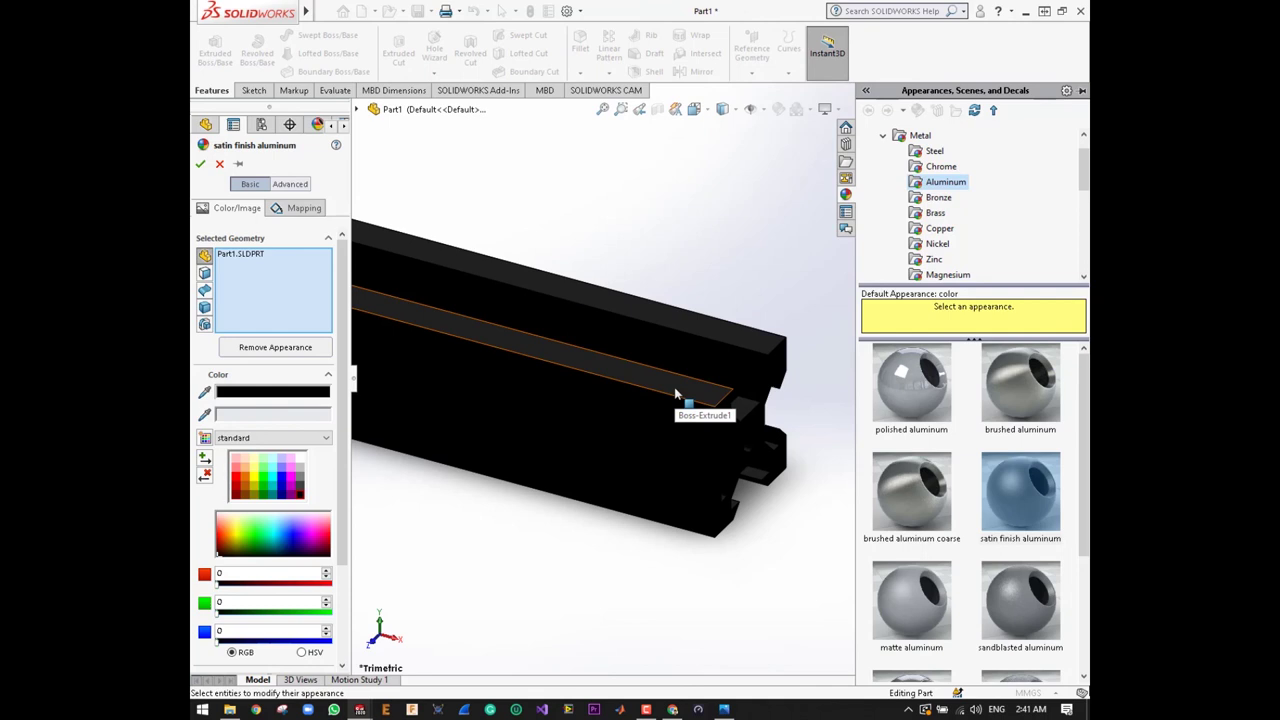
- Apply polished aluminum in grey RGB 128,128,128, adjust illumination, and accept
click(911, 385)
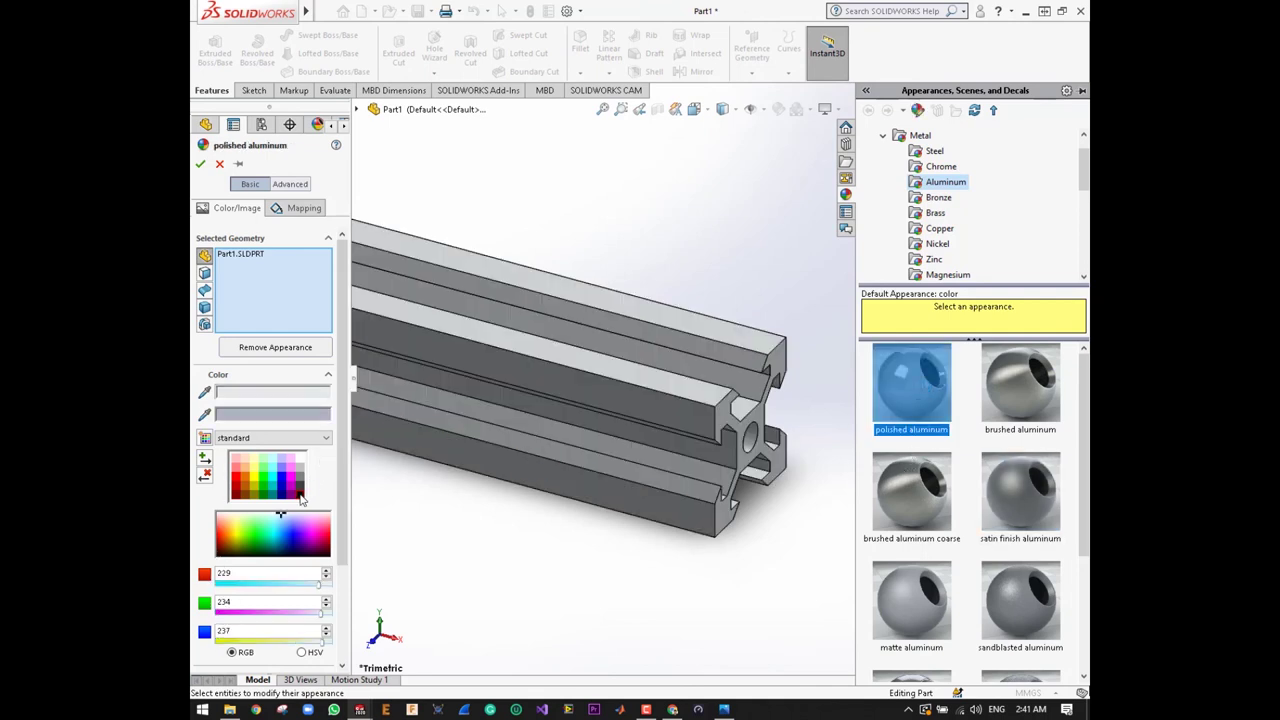
click(300, 494)
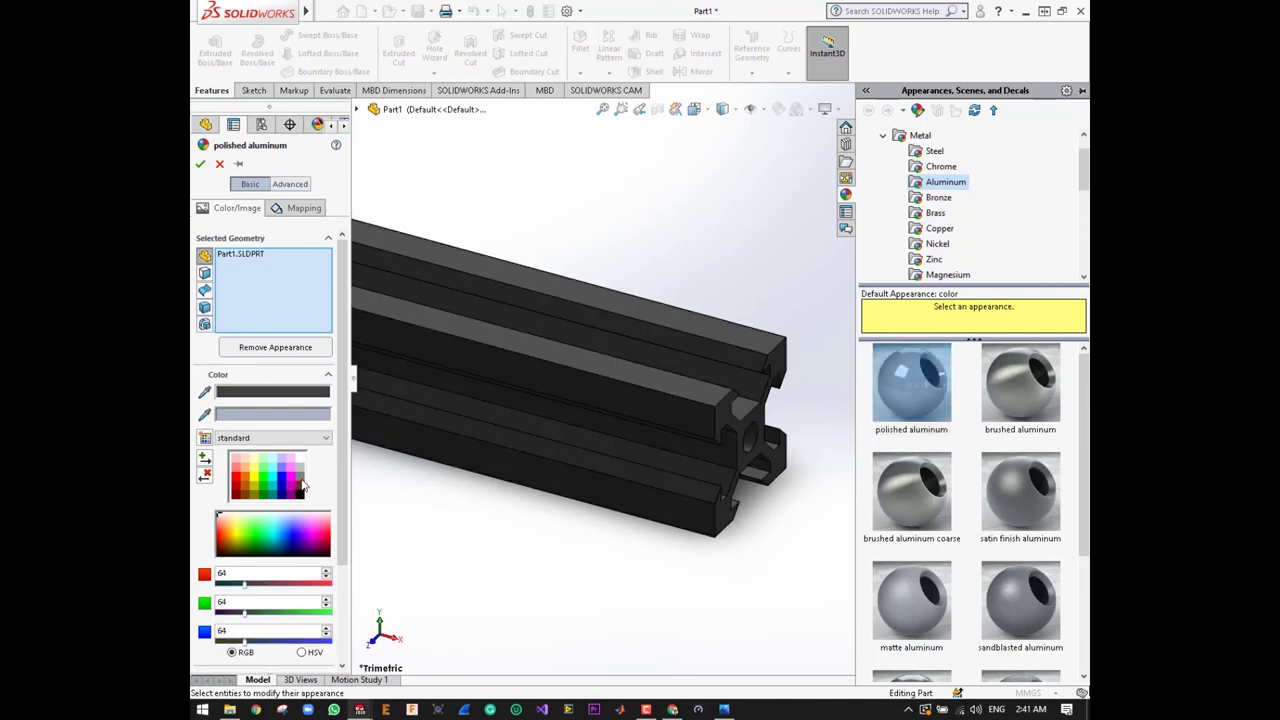
click(299, 477)
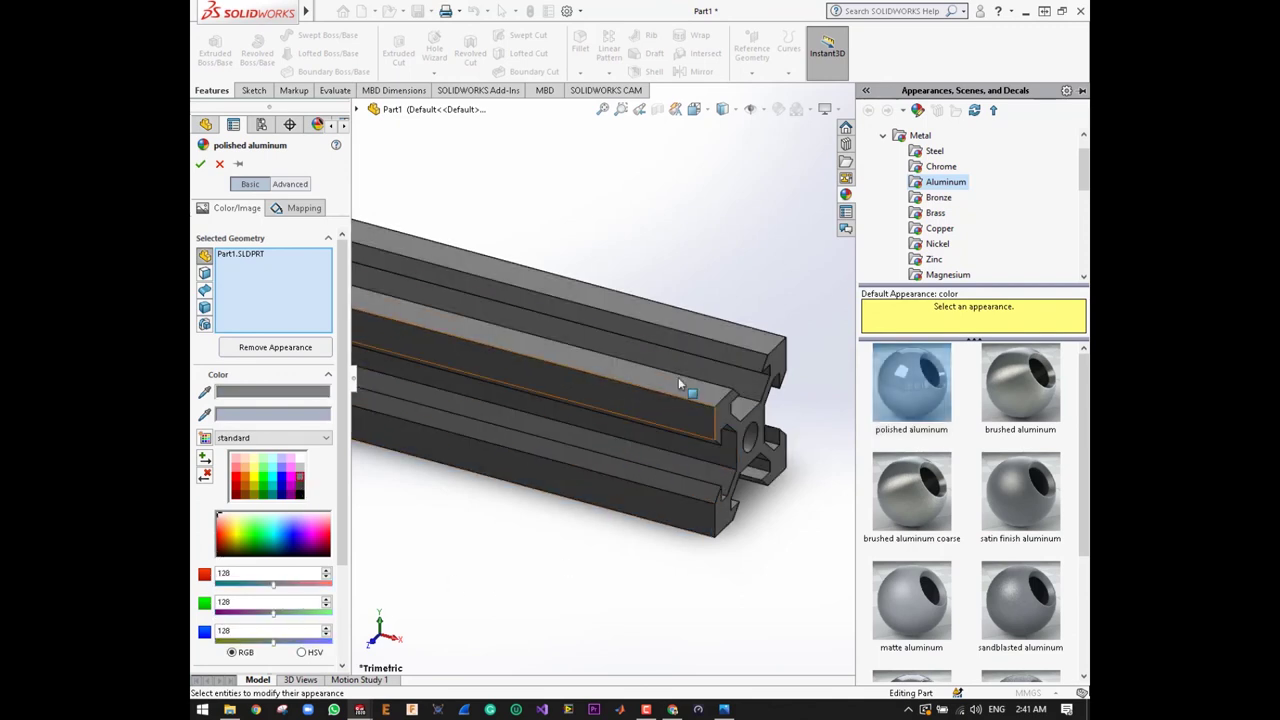
scroll(665, 388, up, 2)
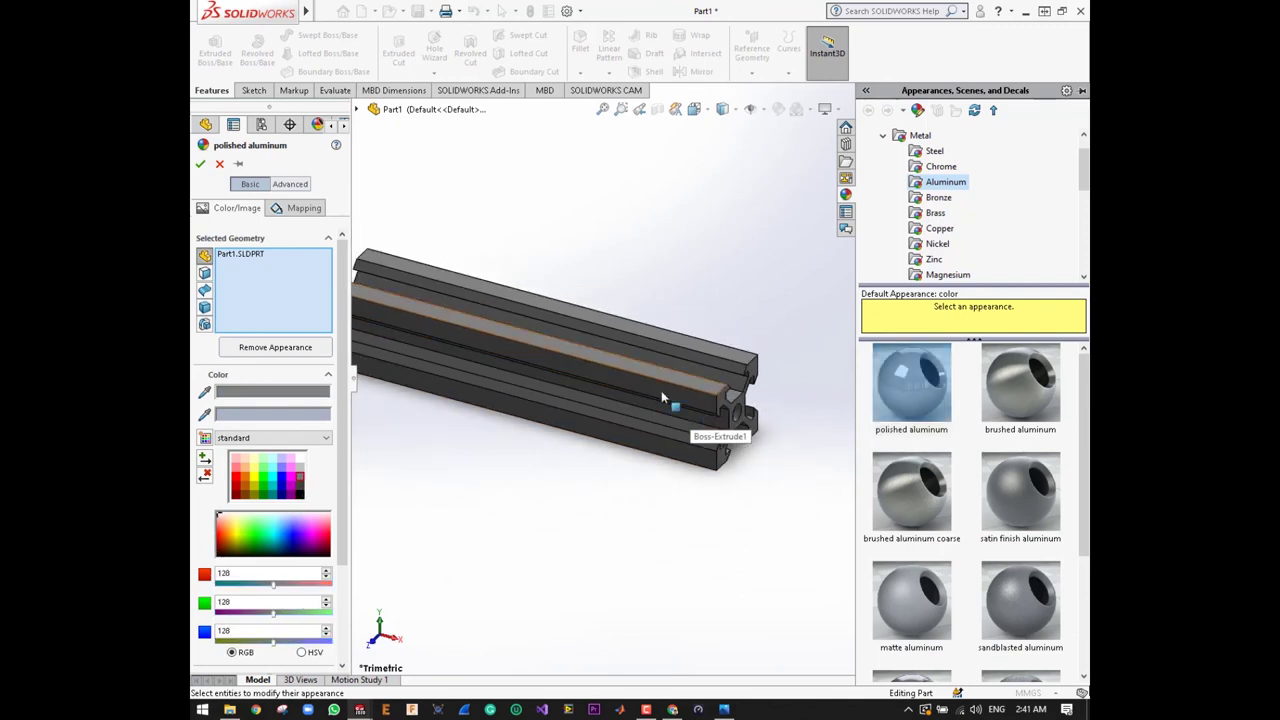
click(290, 184)
click(235, 225)
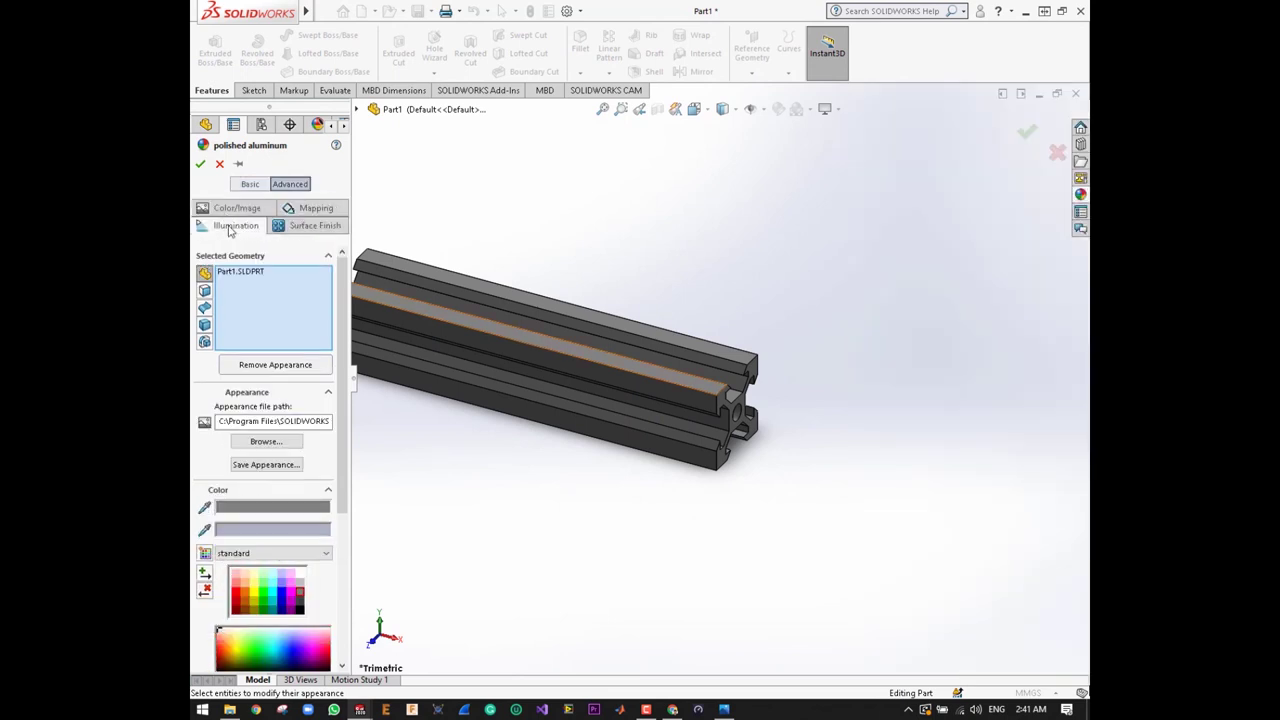
scroll(275, 573, up, 2)
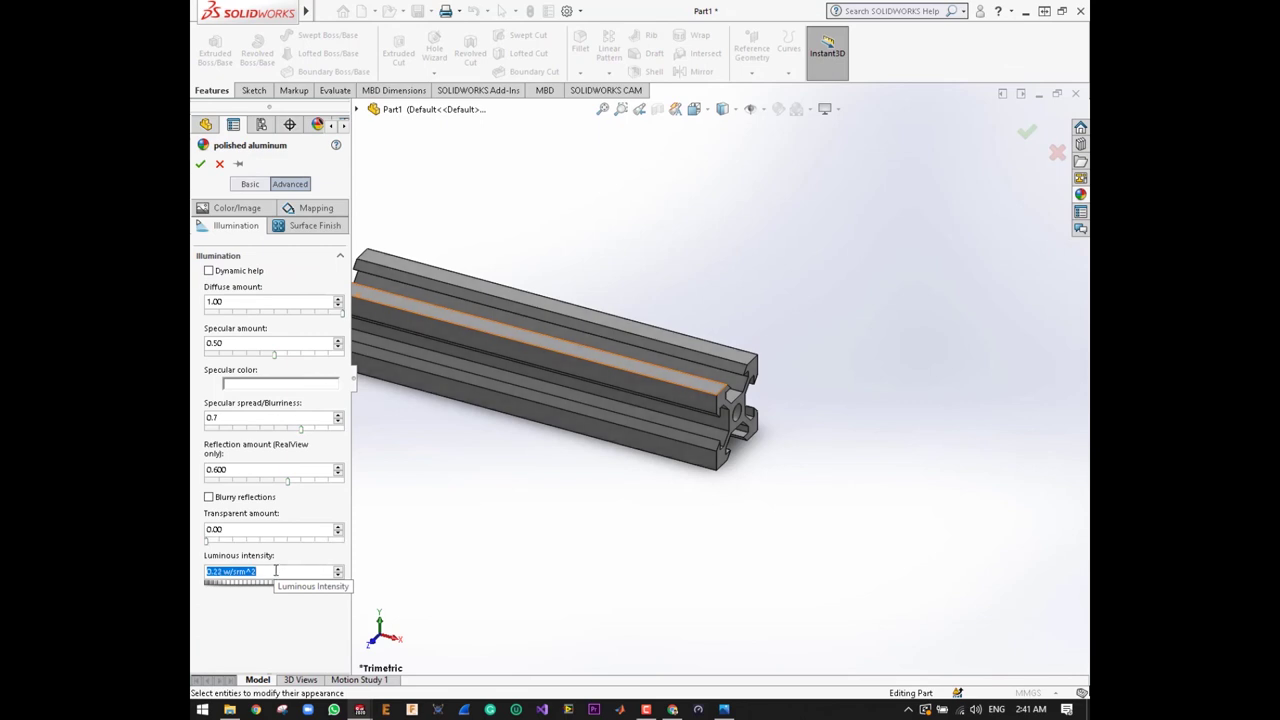
scroll(275, 571, up, 3)
click(199, 167)
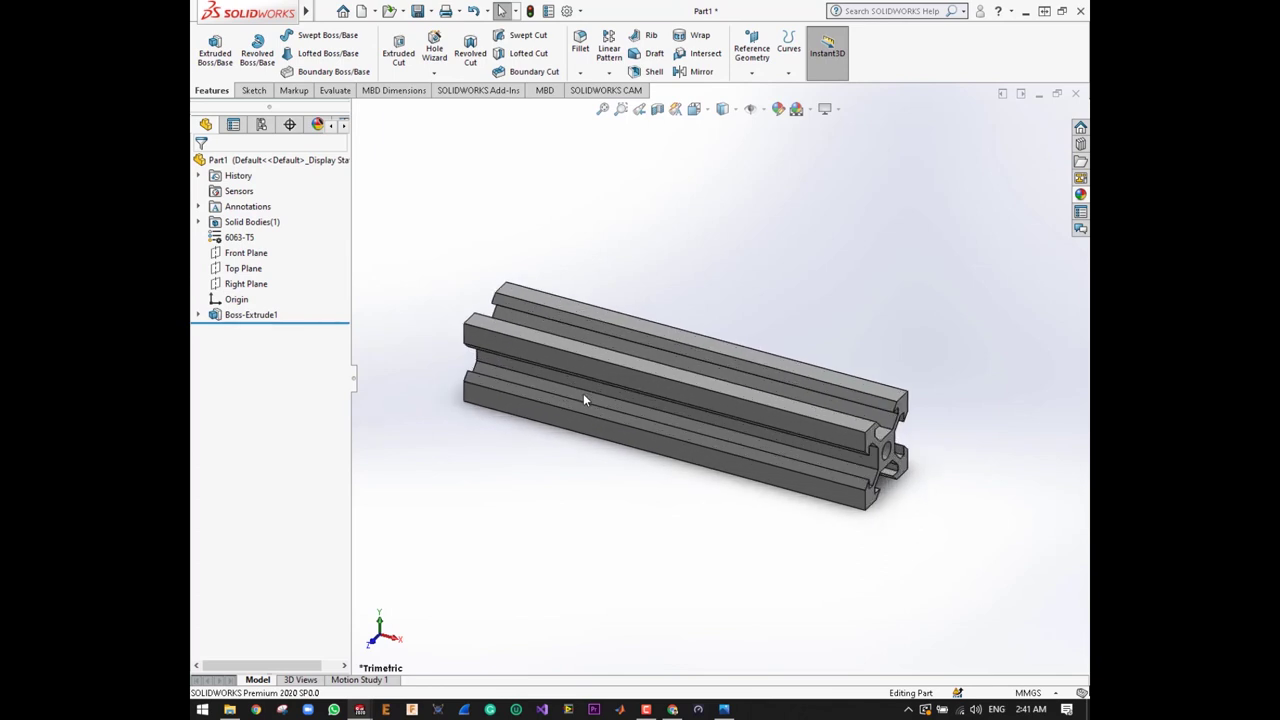
- Save the part, navigating through Mechanical System into the SOLIDWORKS Open Builds component folder
key(ctrl+s)
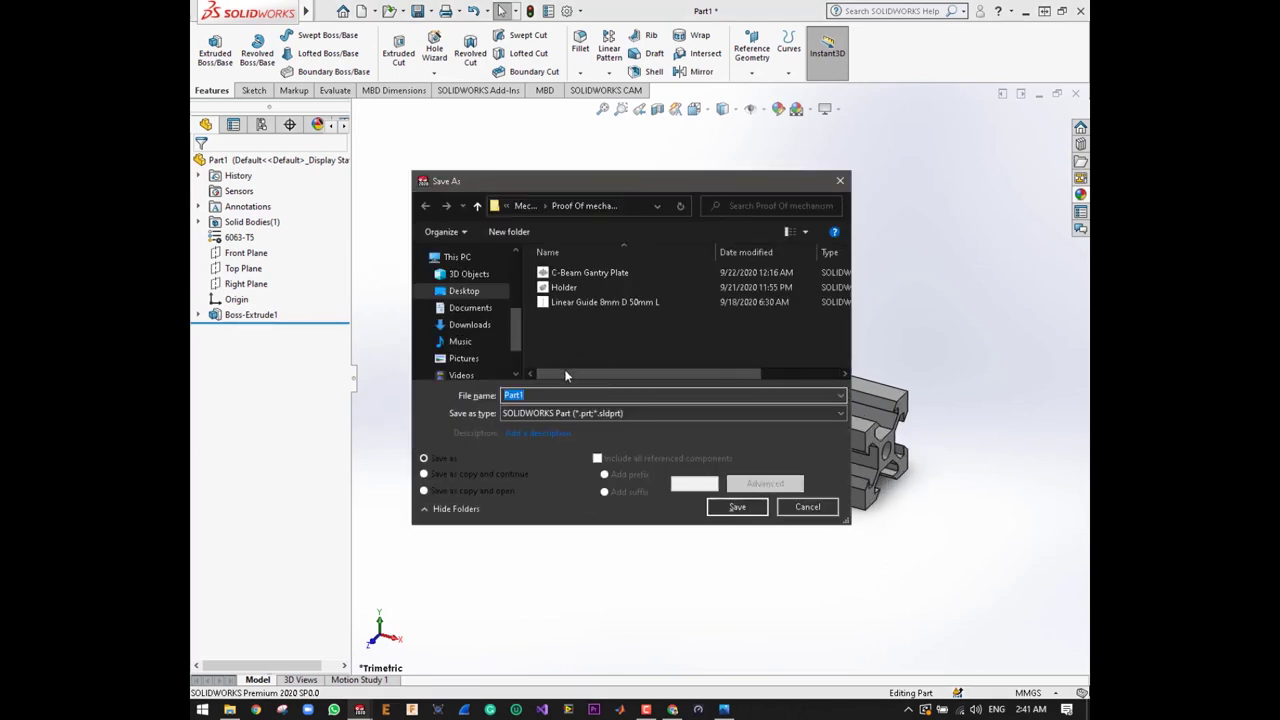
click(525, 205)
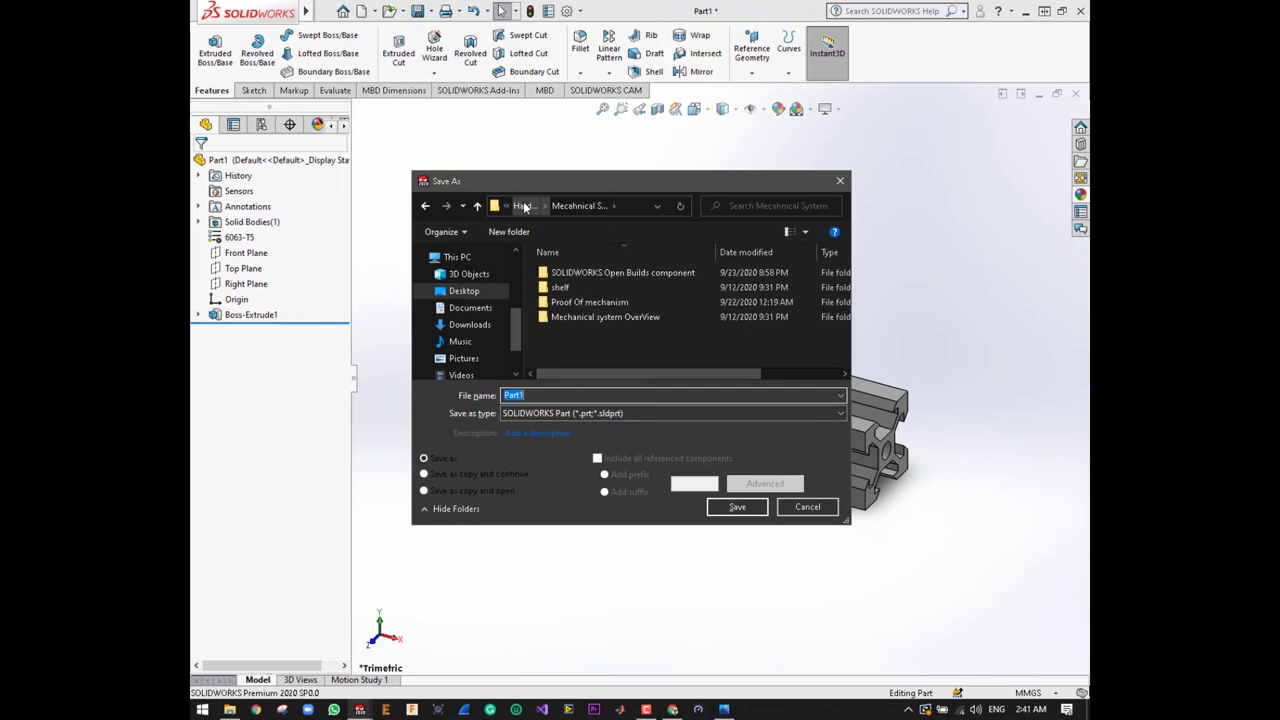
click(603, 302)
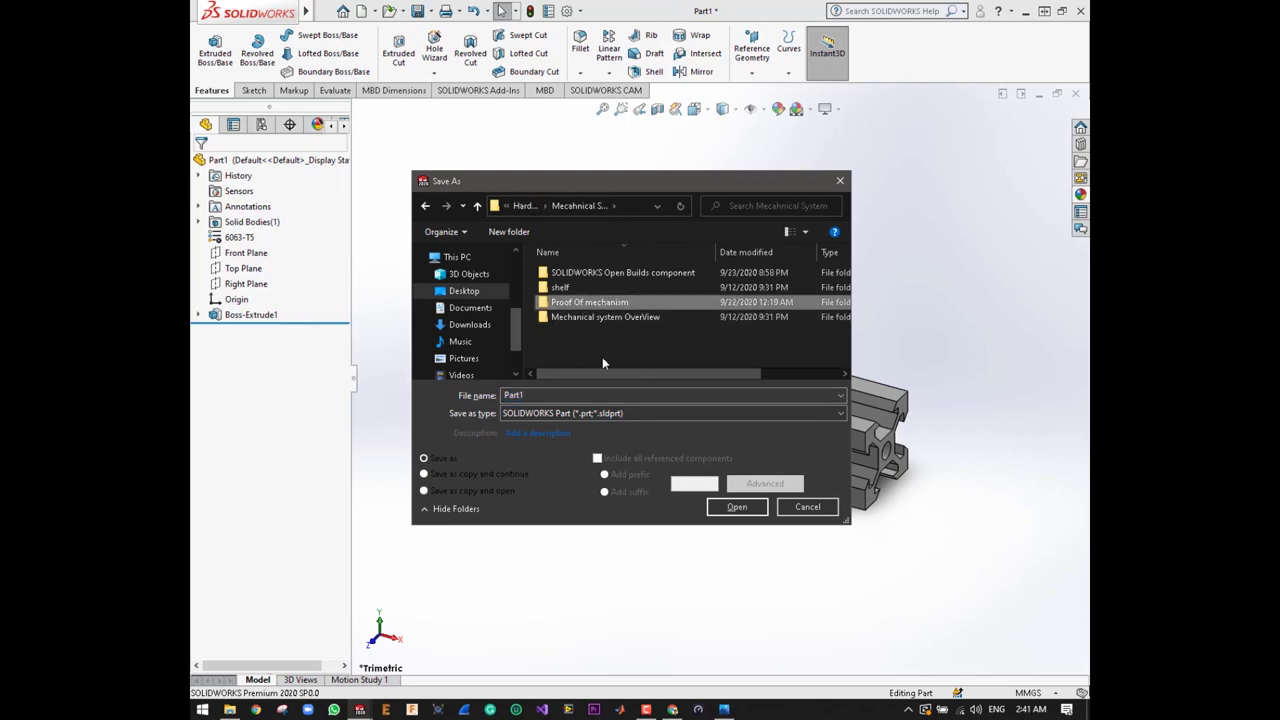
click(525, 205)
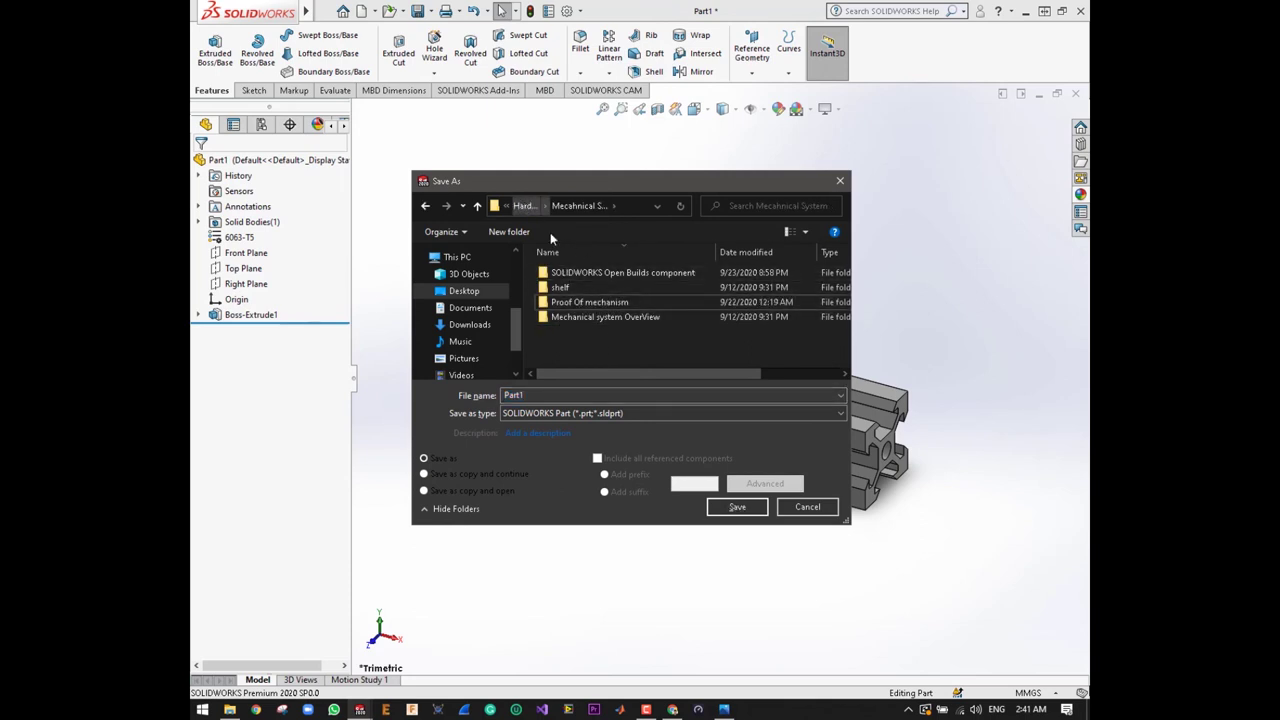
click(650, 298)
double_click(653, 298)
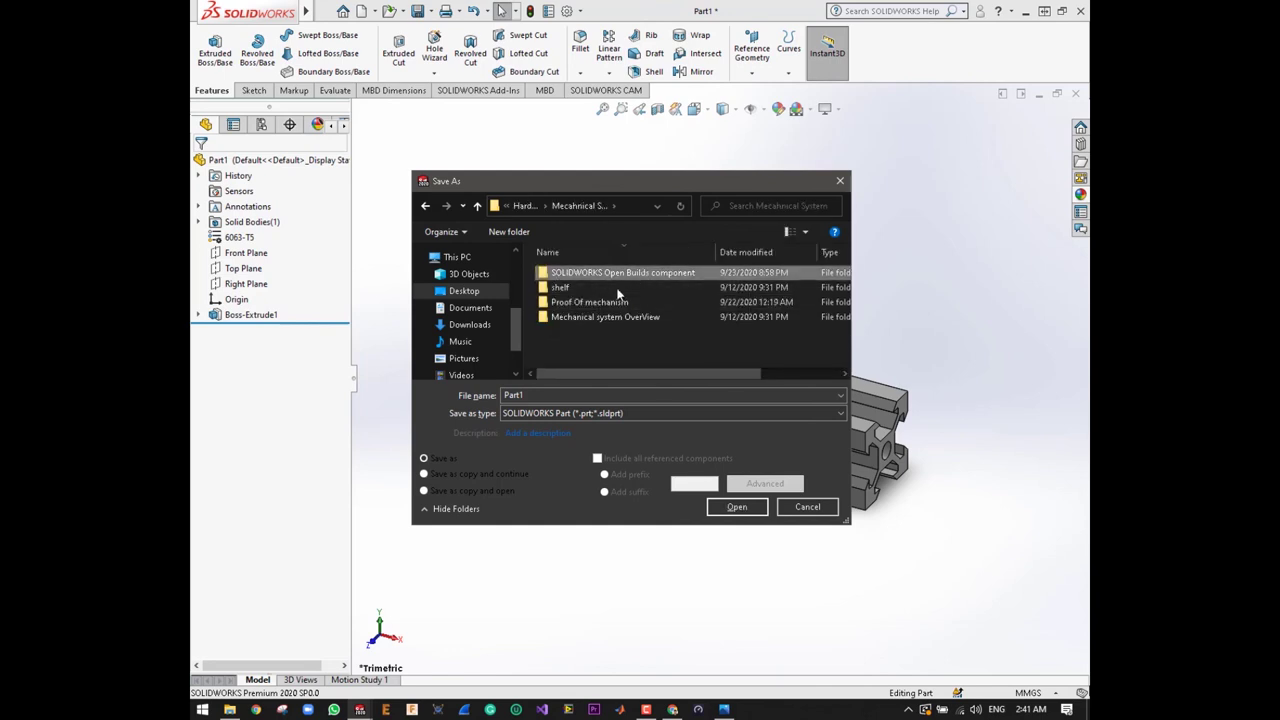
double_click(600, 273)
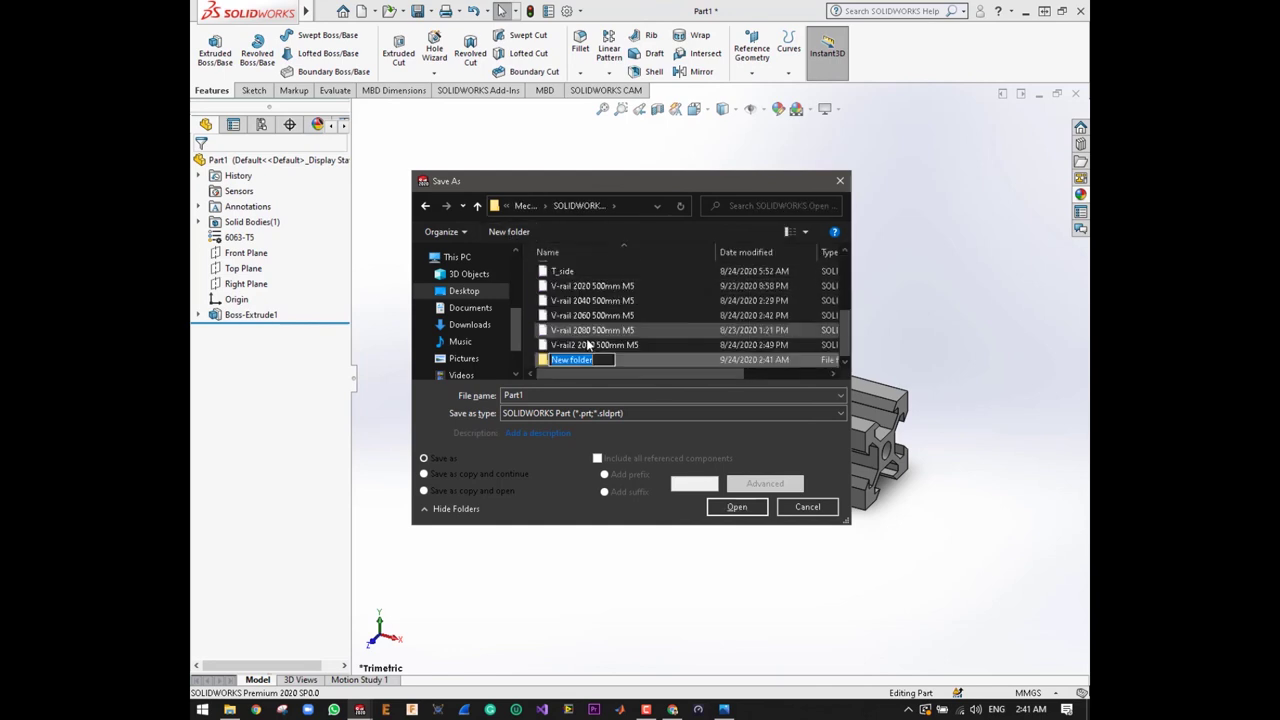
- Create and open a V-Slot 2020 folder and save the part as v-slot 2020
text(V-Slot 2020)
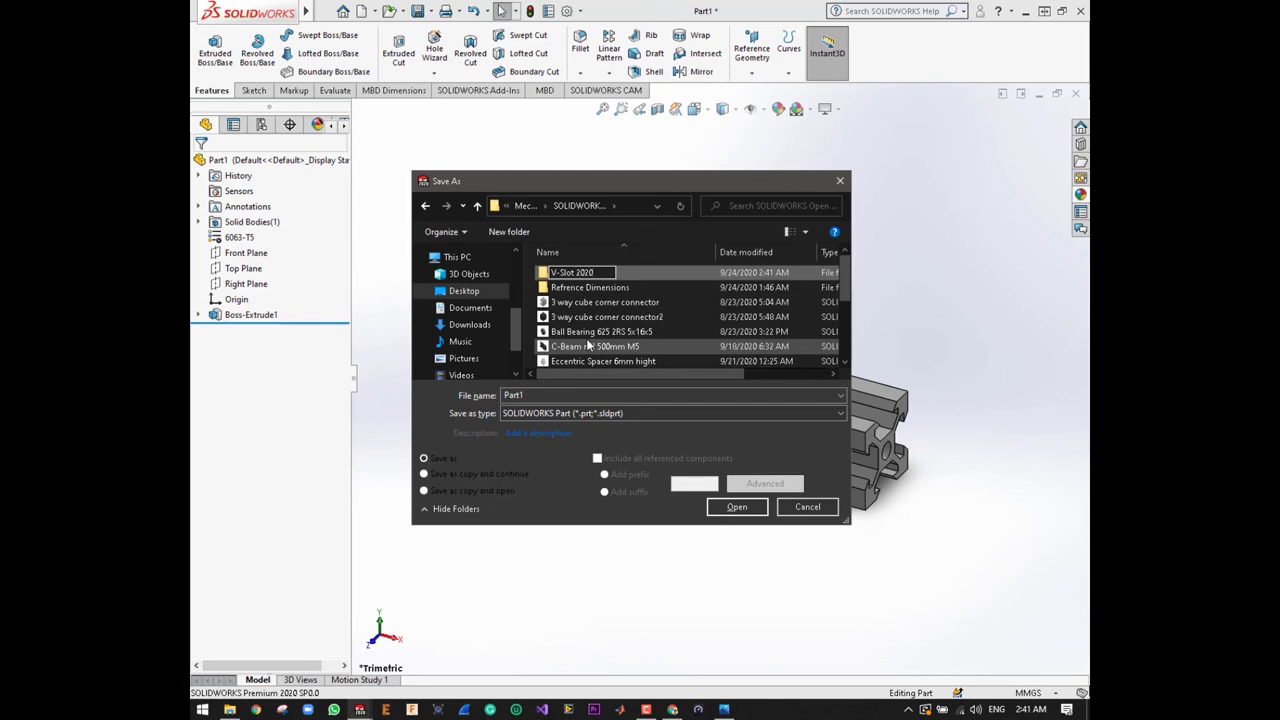
key(Return)
key(Return)
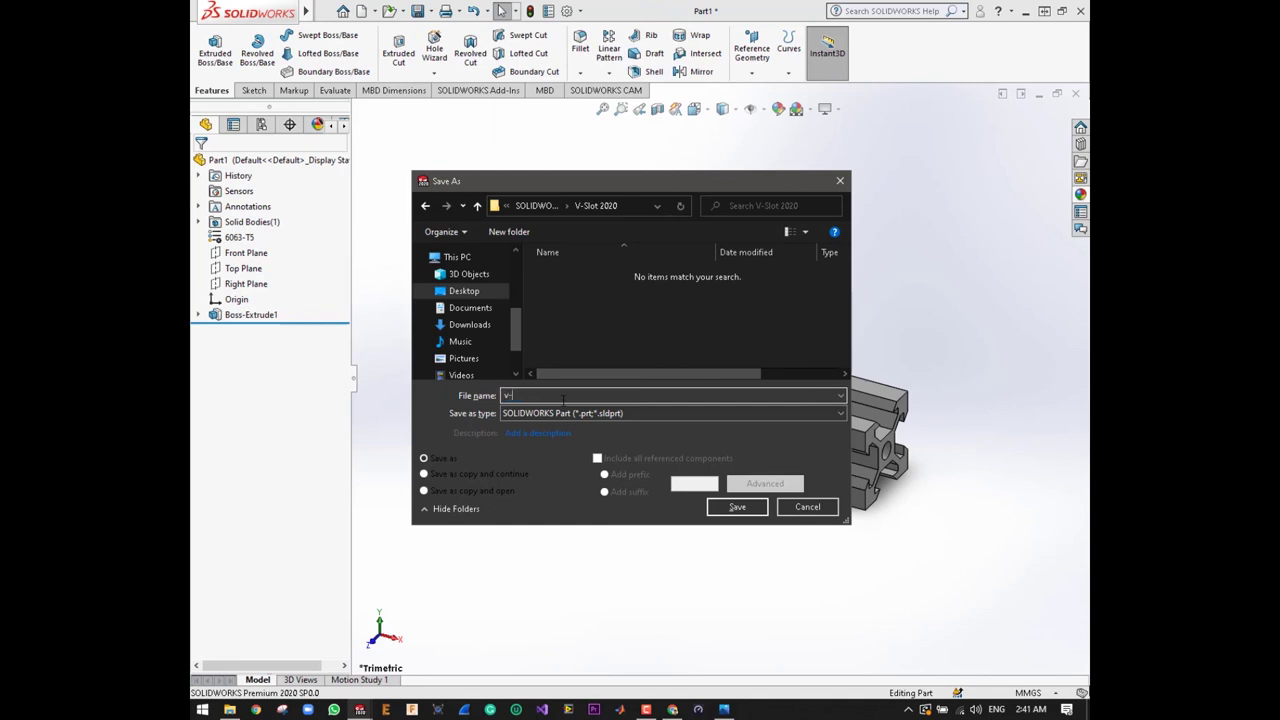
text(020)
text( 24-)
text(9 2020)
key(Return)
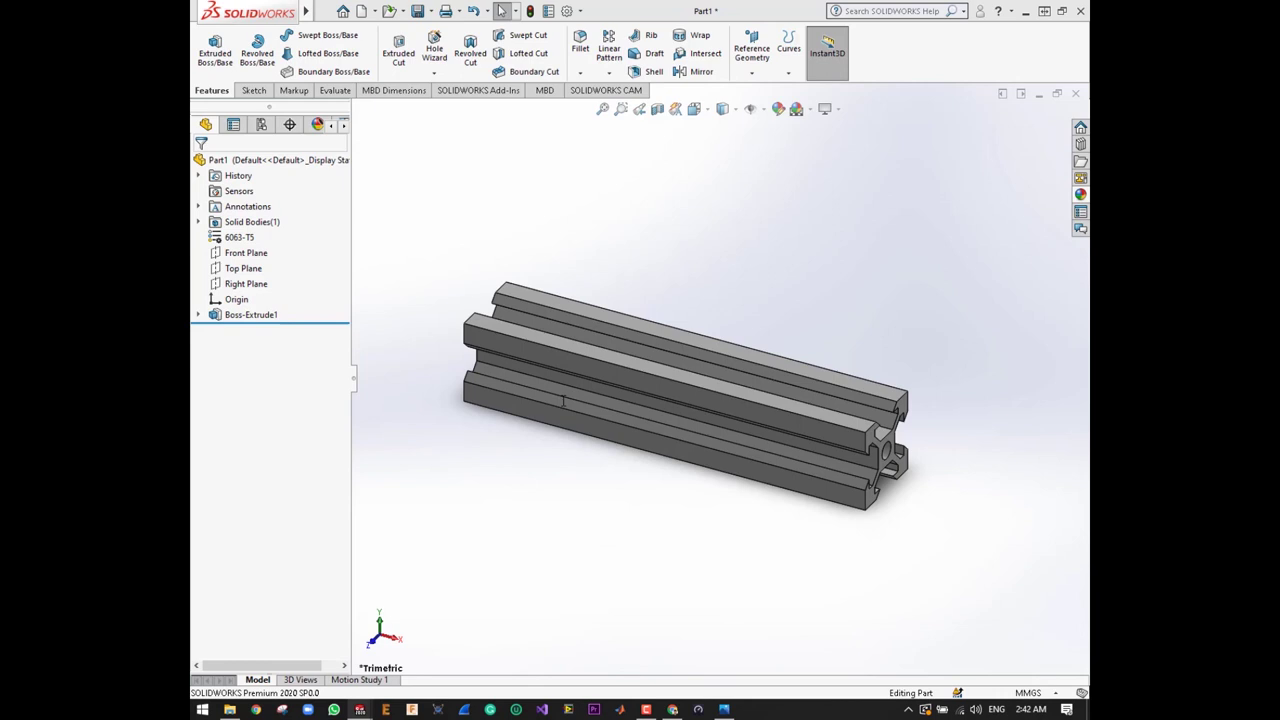